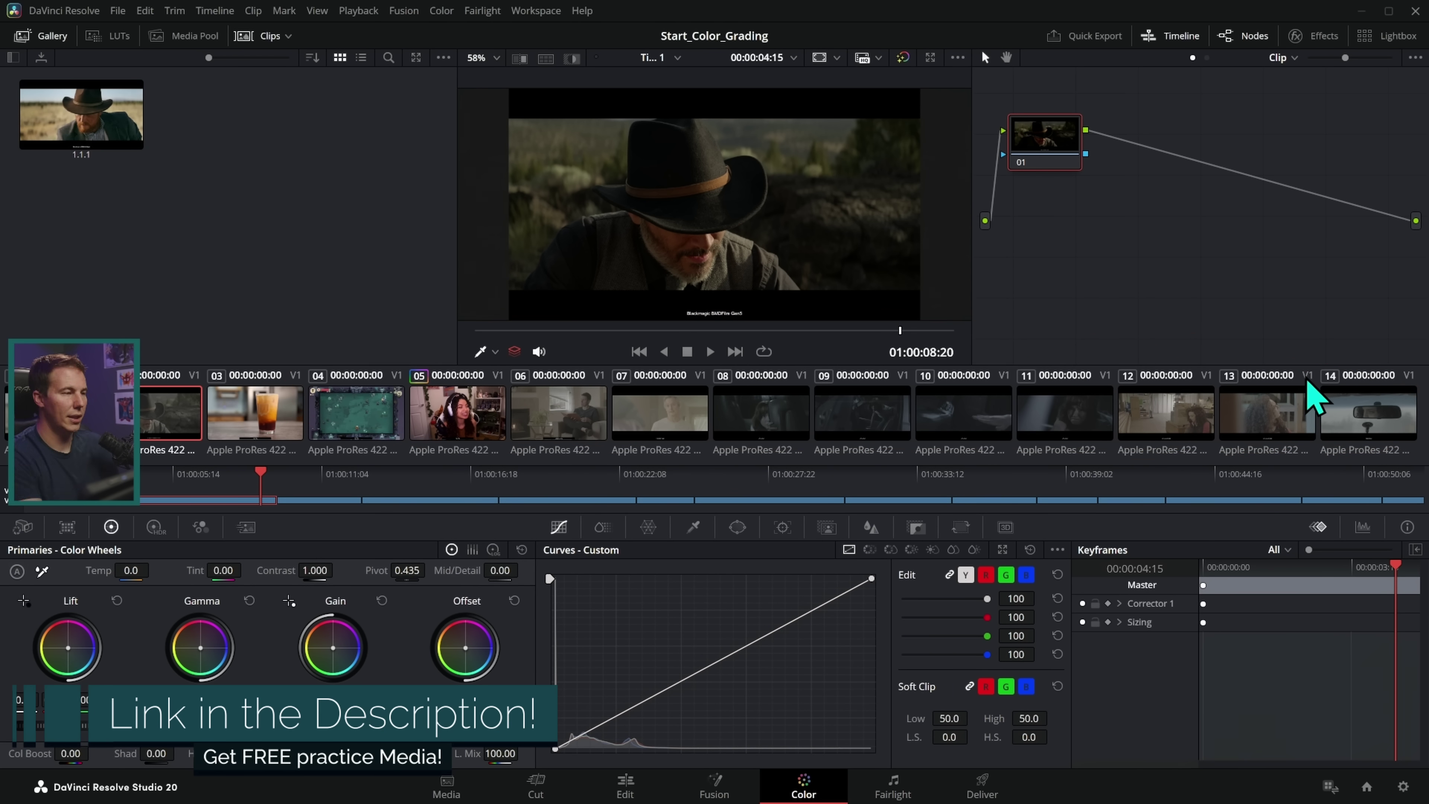
# Step: Hide the clip thumbnail strip and the timeline and stills panels to enlarge the viewer
pyautogui.click(262, 37)
pyautogui.click(1147, 38)
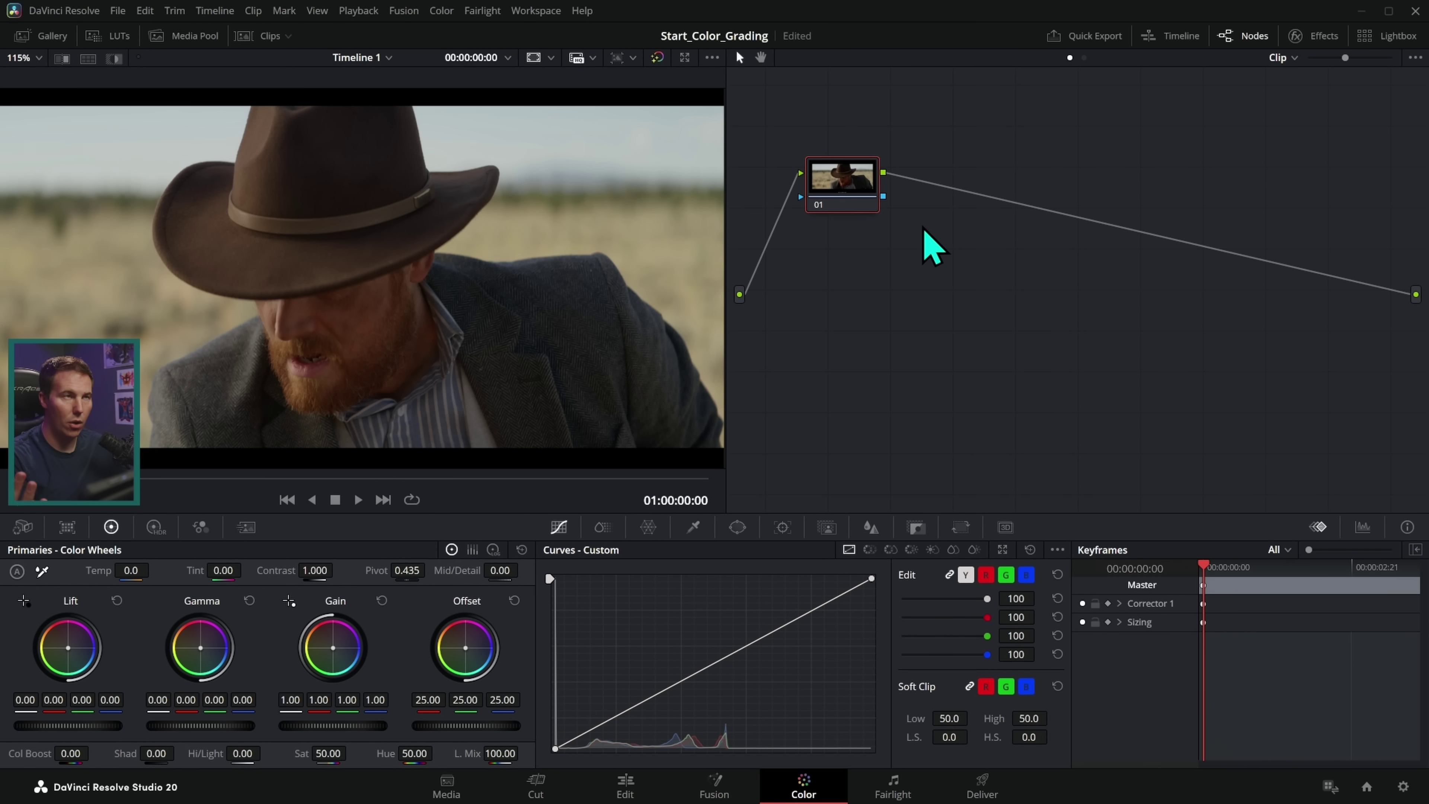
# Step: Drag node 01 down and right to the centre of the node graph
pyautogui.moveTo(861, 213); pyautogui.dragTo(915, 316)
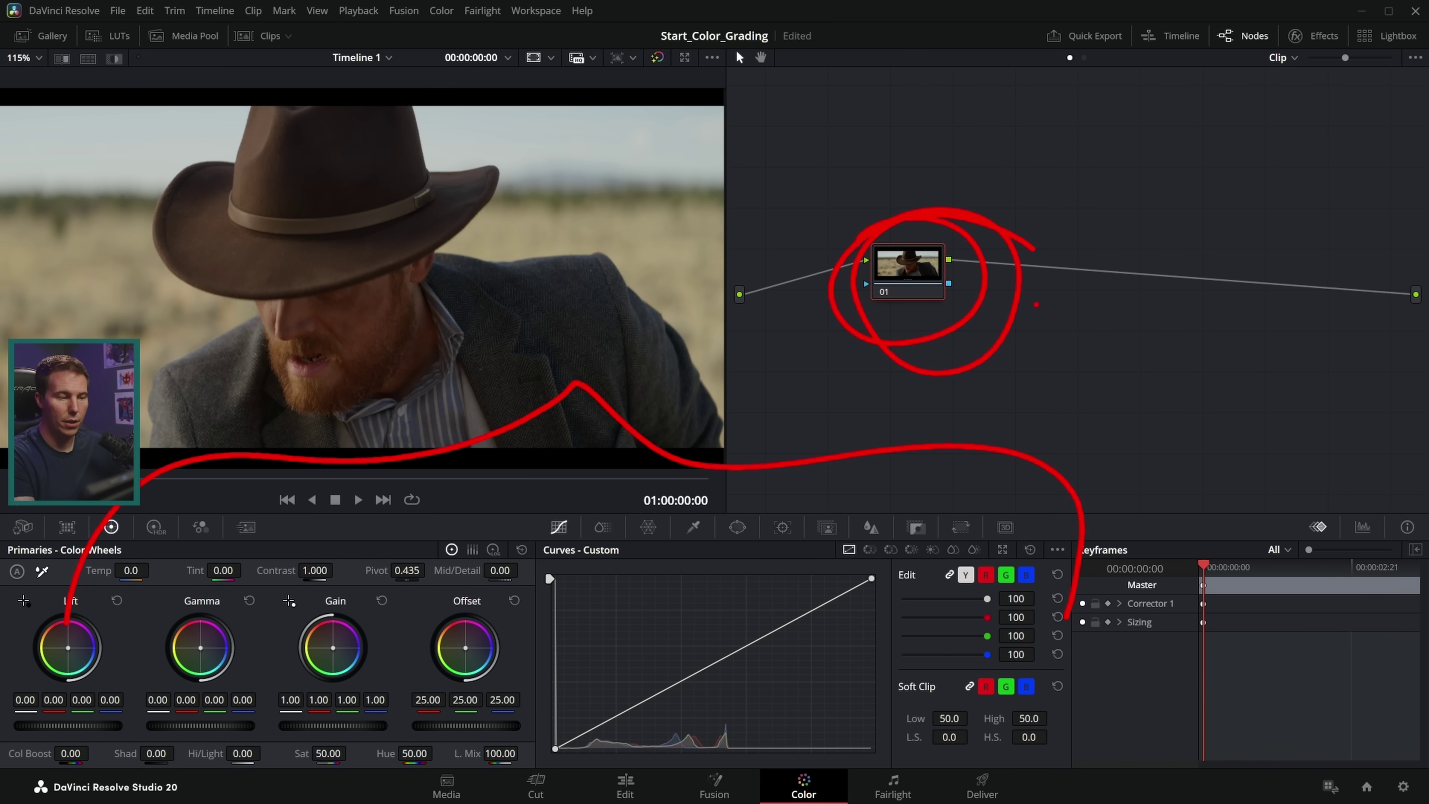
pyautogui.moveTo(467, 647); pyautogui.dragTo(478, 637)
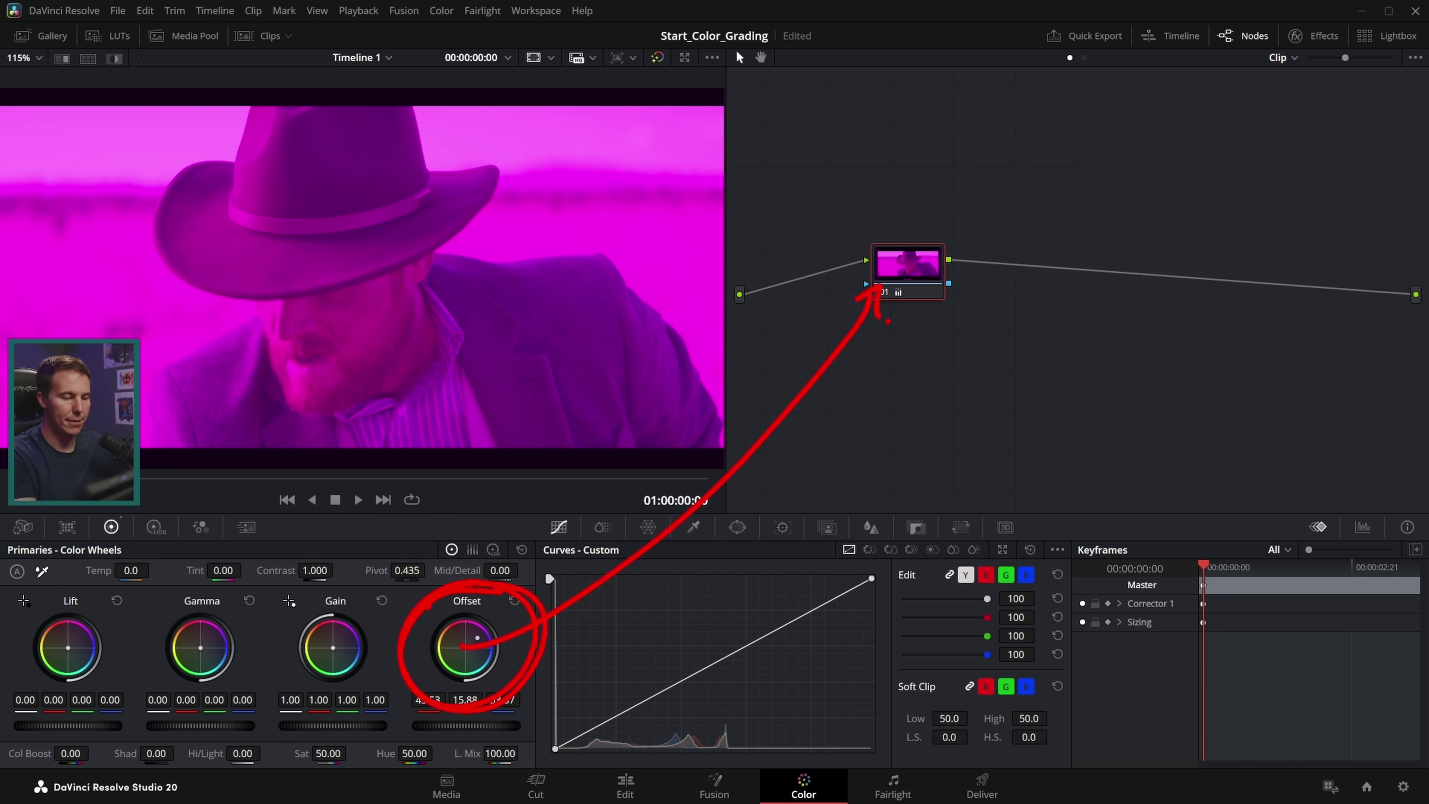
pyautogui.moveTo(779, 631); pyautogui.dragTo(746, 601)
pyautogui.click(626, 703)
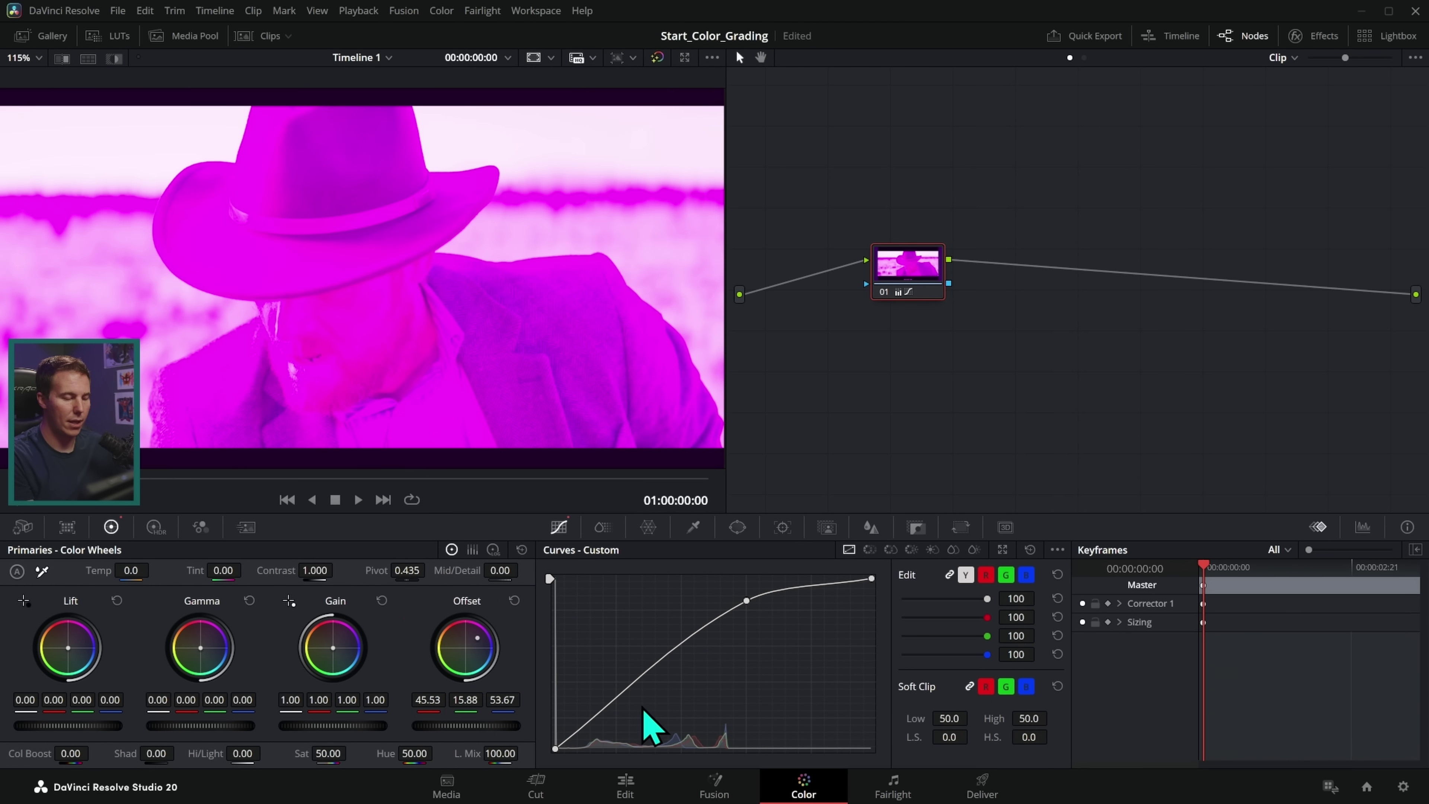
pyautogui.moveTo(626, 703); pyautogui.dragTo(633, 719)
pyautogui.moveTo(746, 601); pyautogui.dragTo(747, 618)
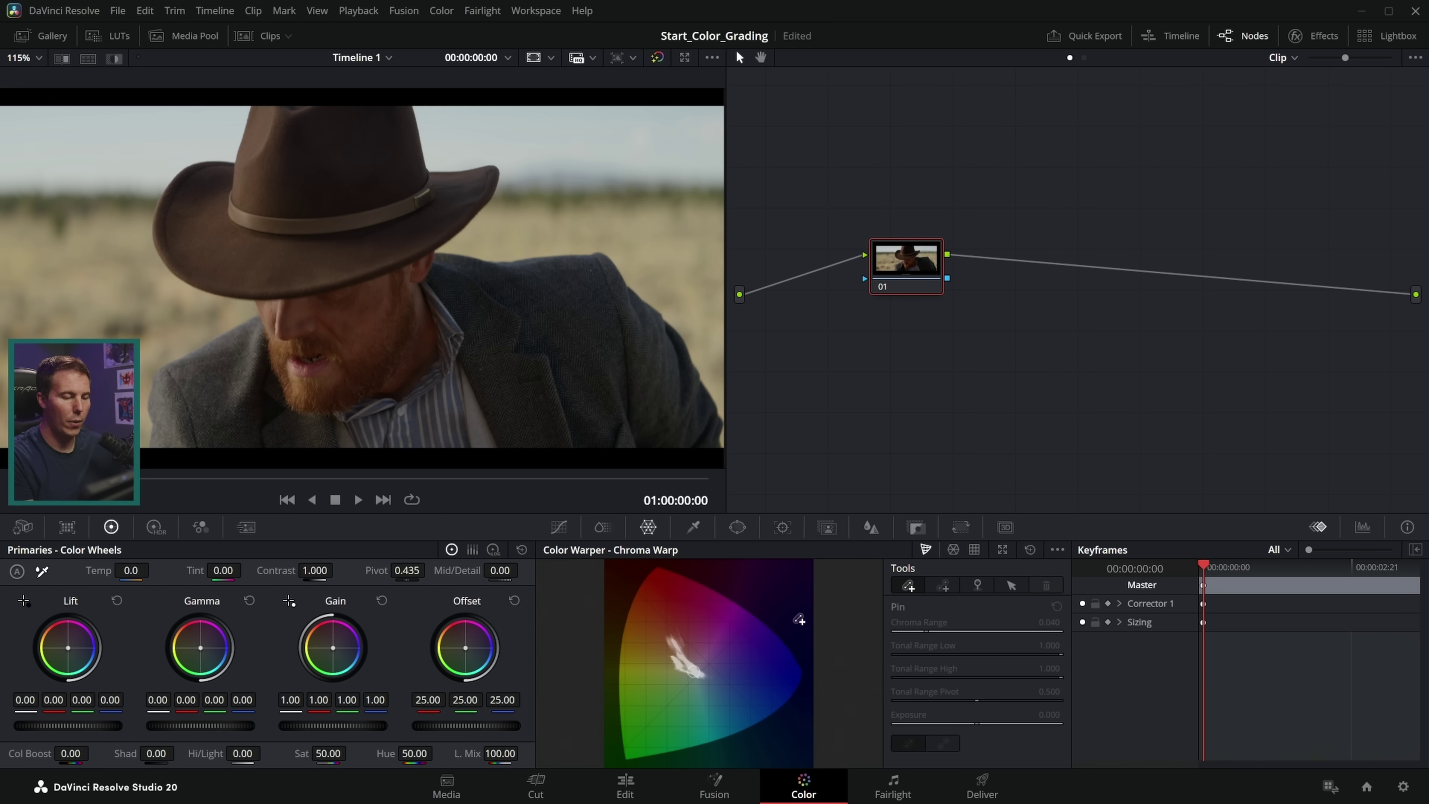
pyautogui.moveTo(630, 242); pyautogui.dragTo(553, 409)
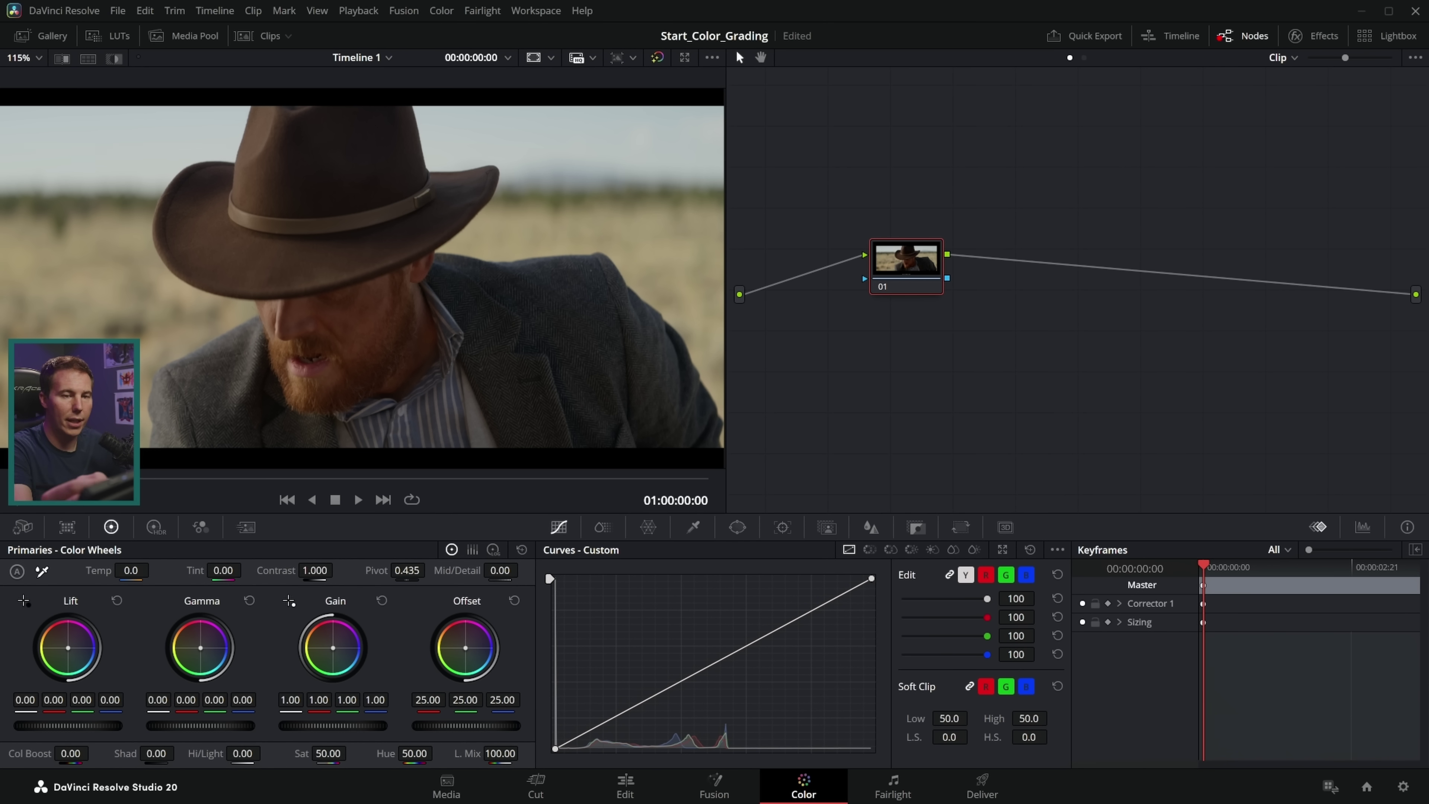
# Step: Add two points on the Custom curve, raising the upper one to brighten the image
pyautogui.click(1246, 37)
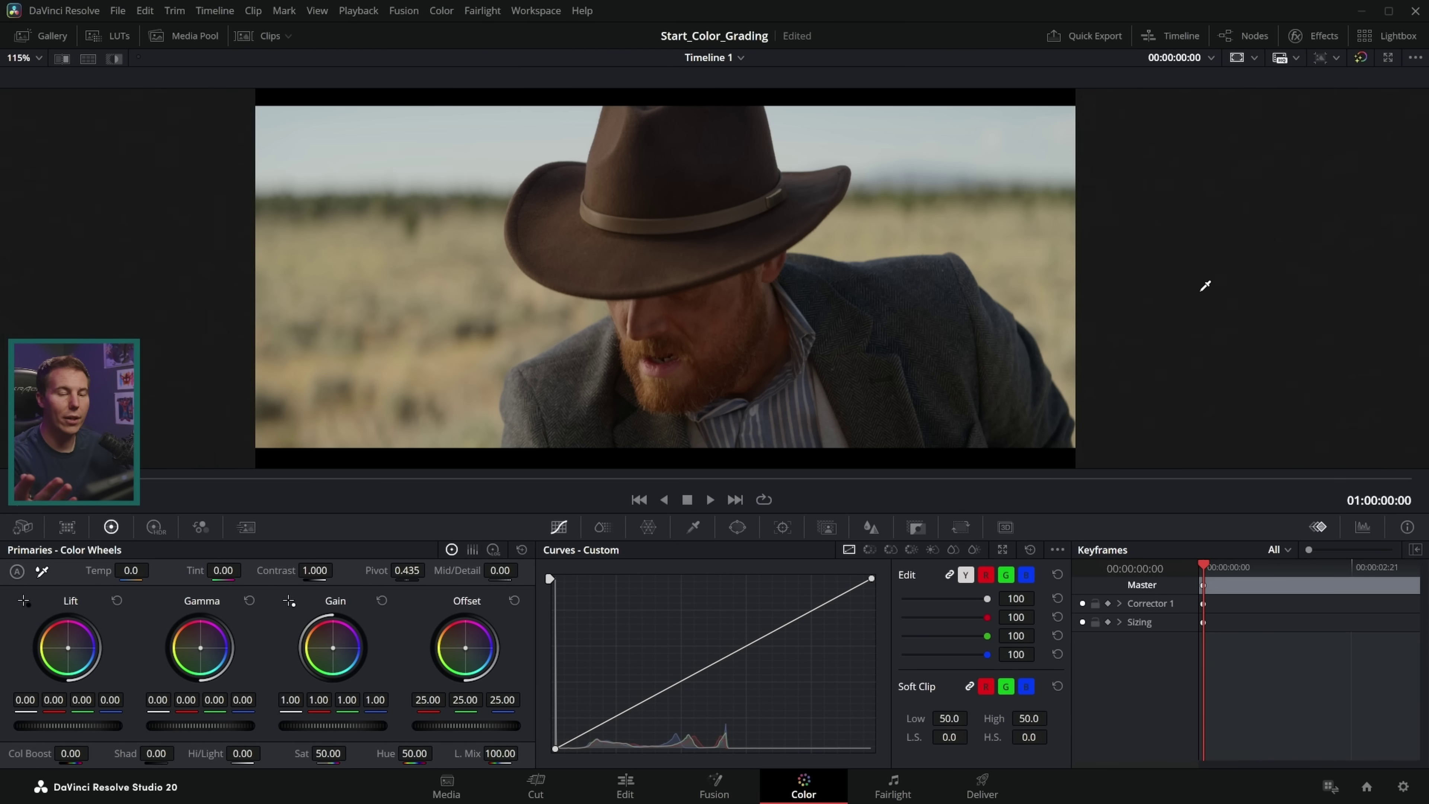
pyautogui.click(1245, 37)
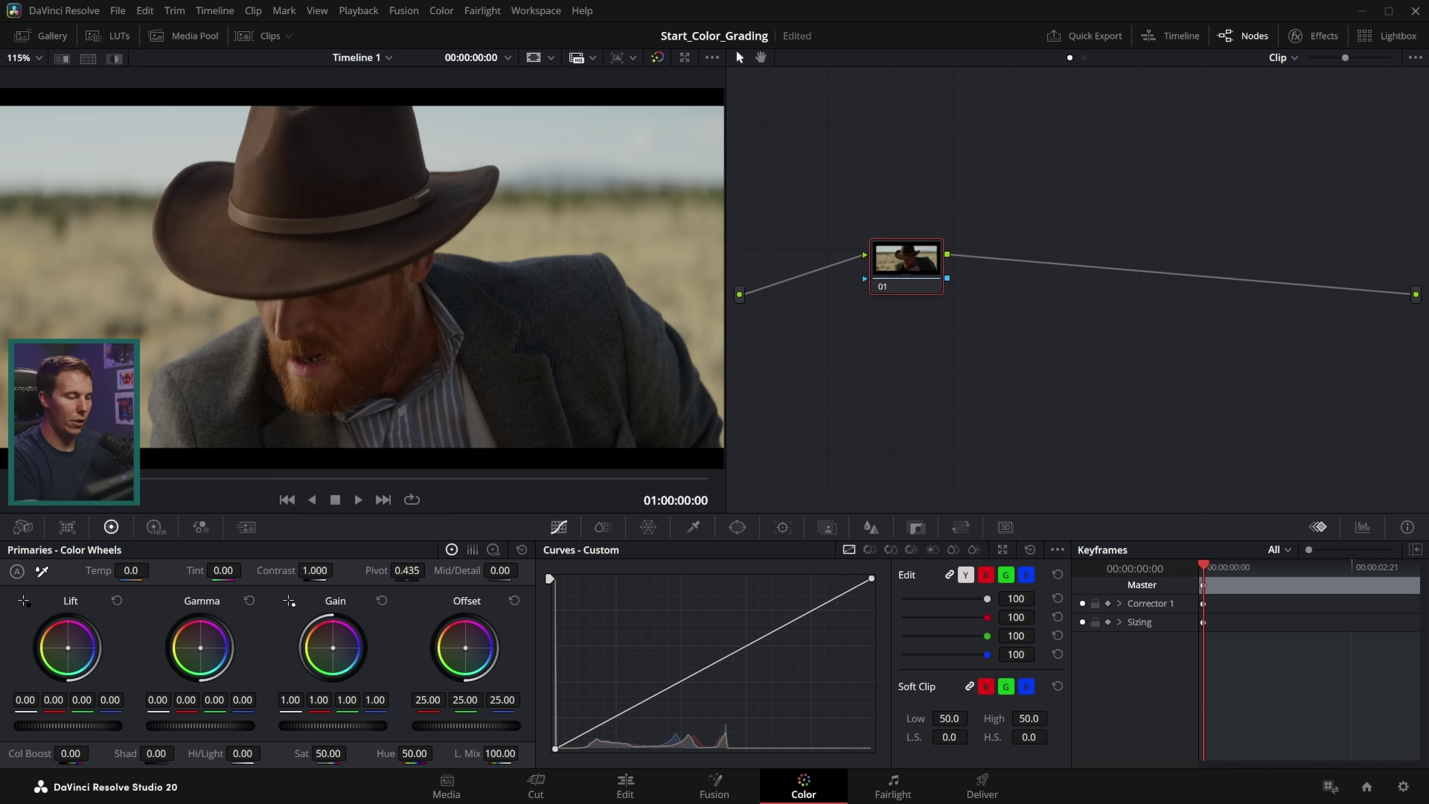
pyautogui.moveTo(339, 649); pyautogui.dragTo(878, 297)
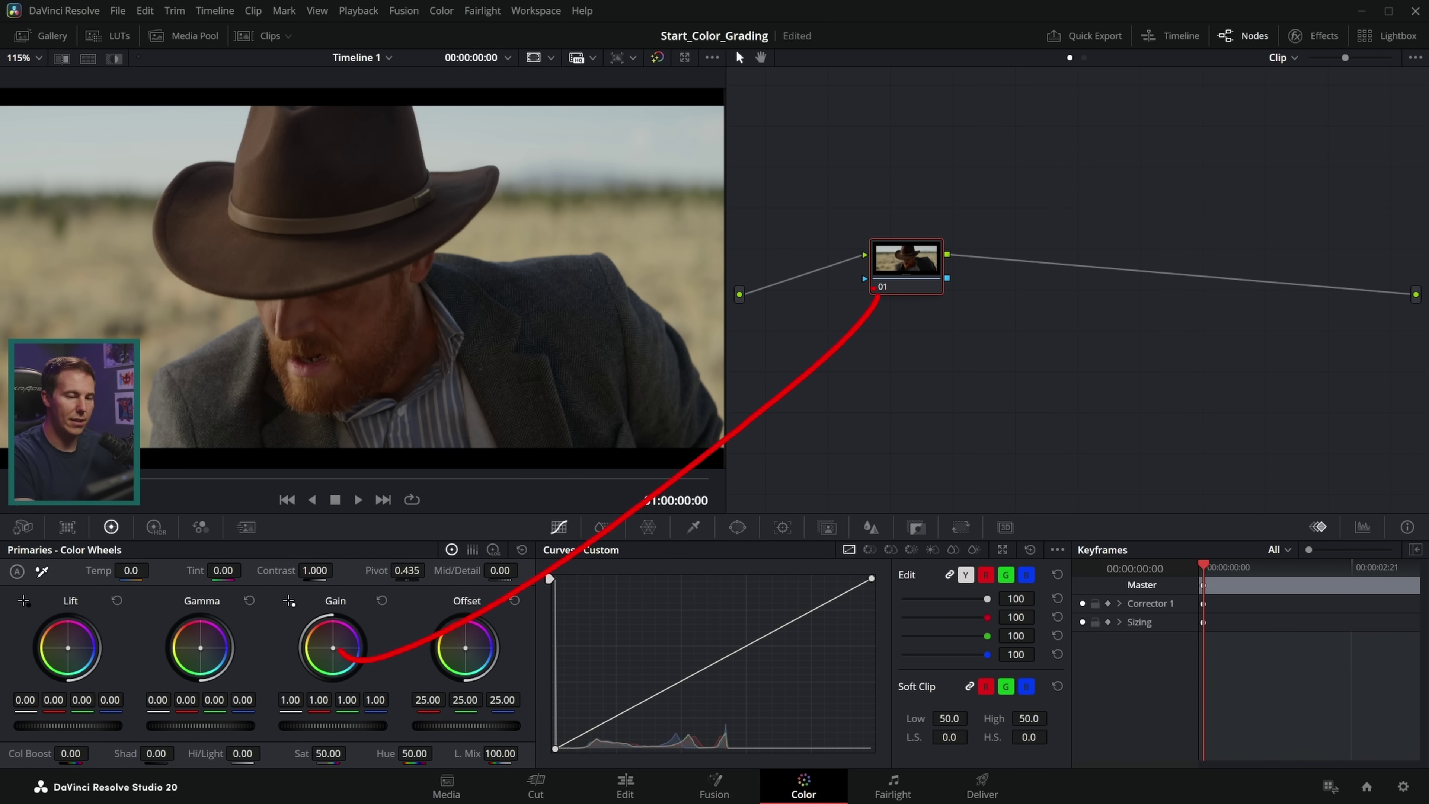
pyautogui.moveTo(800, 336); pyautogui.dragTo(879, 358)
pyautogui.moveTo(928, 636)
pyautogui.mouseDown()
pyautogui.moveTo(921, 666)
pyautogui.moveTo(921, 331)
pyautogui.moveTo(963, 352)
pyautogui.mouseUp()
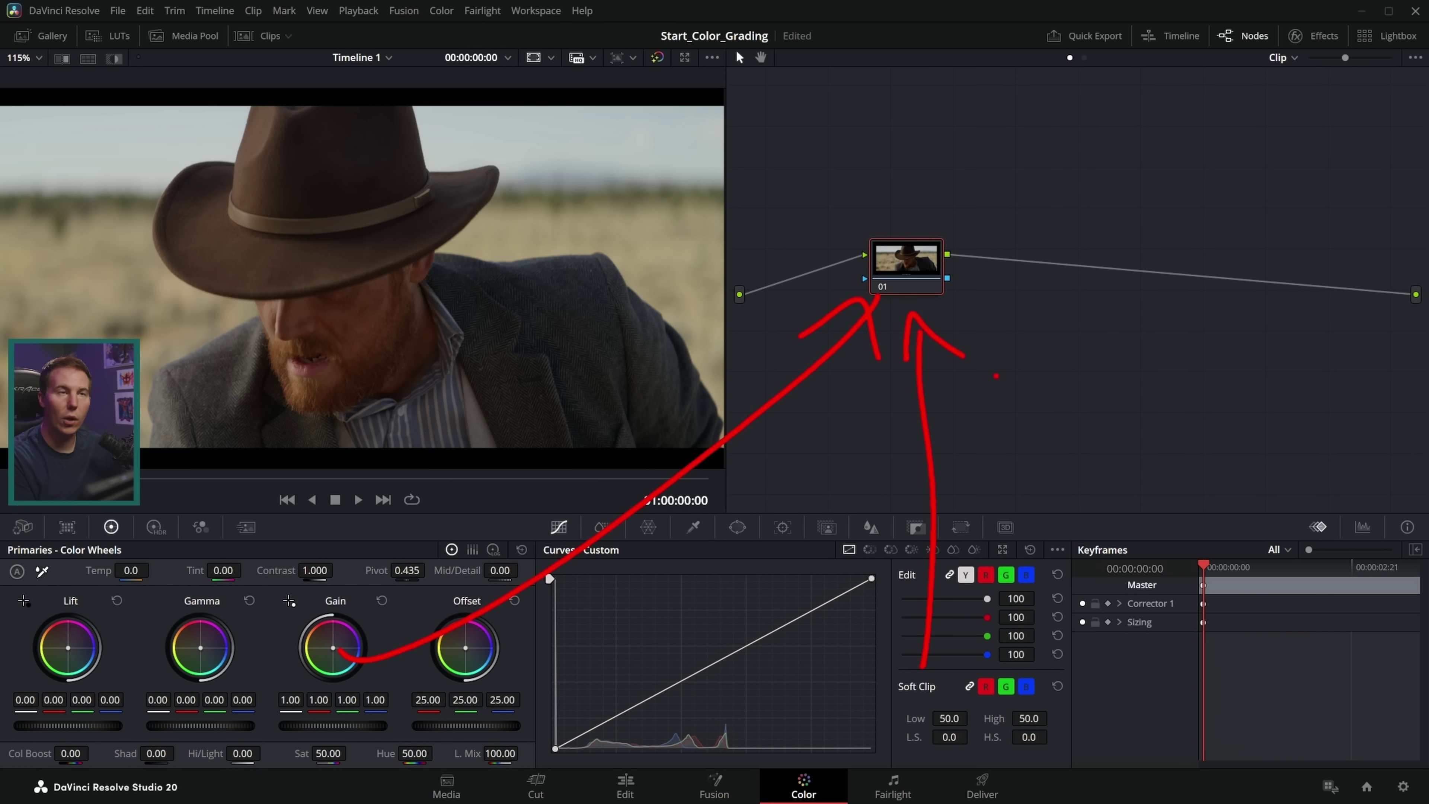
pyautogui.press('Escape')
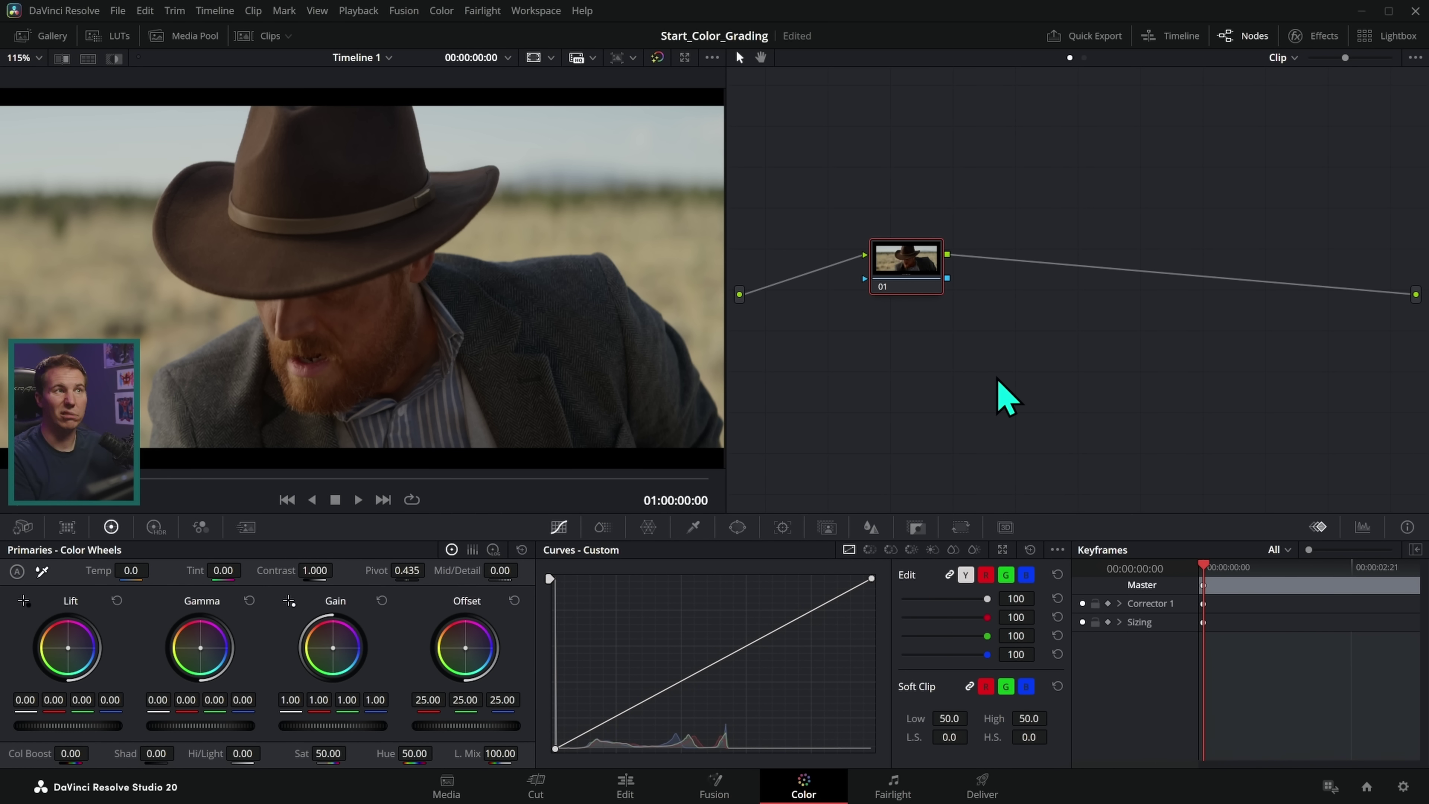
pyautogui.moveTo(766, 635); pyautogui.dragTo(765, 621)
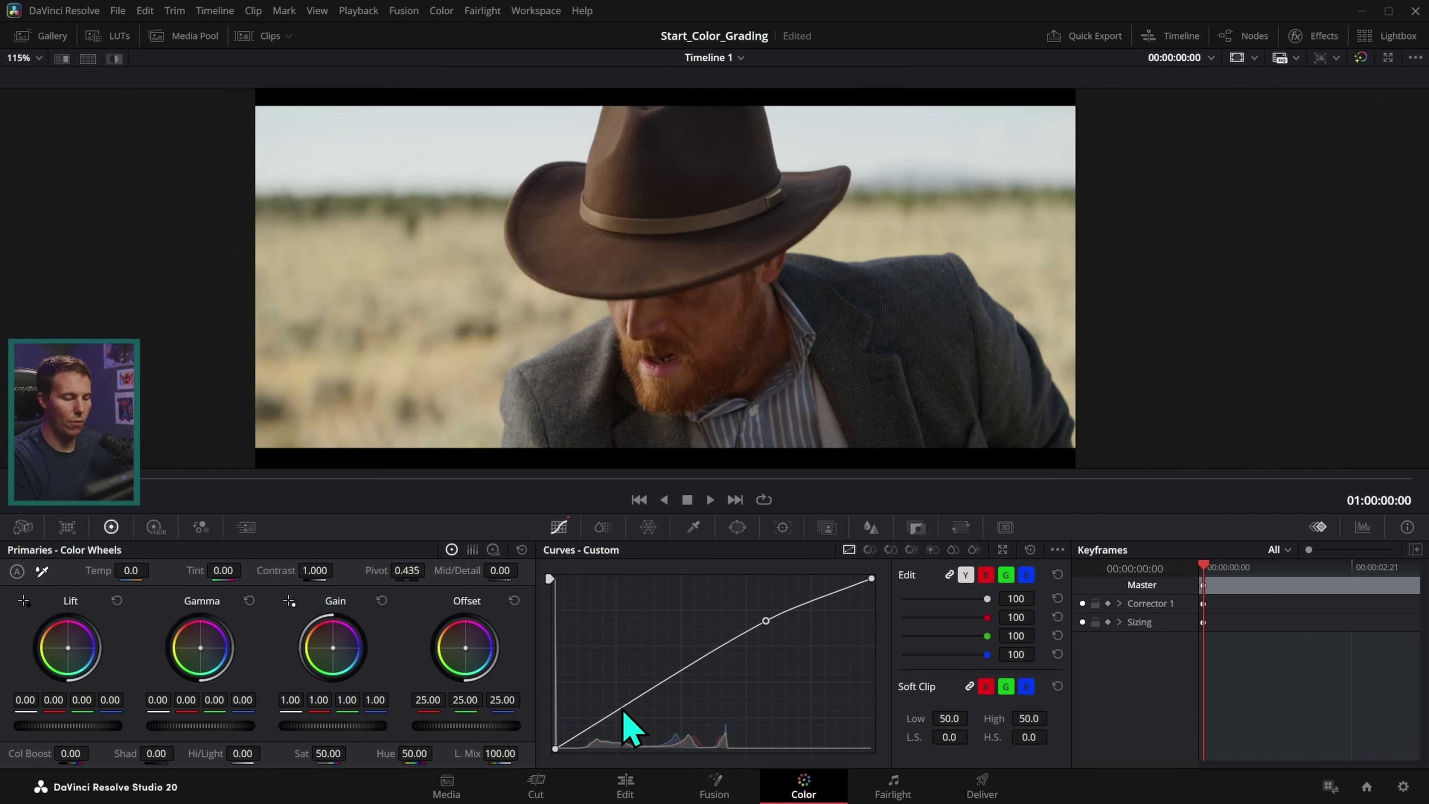
pyautogui.click(622, 713)
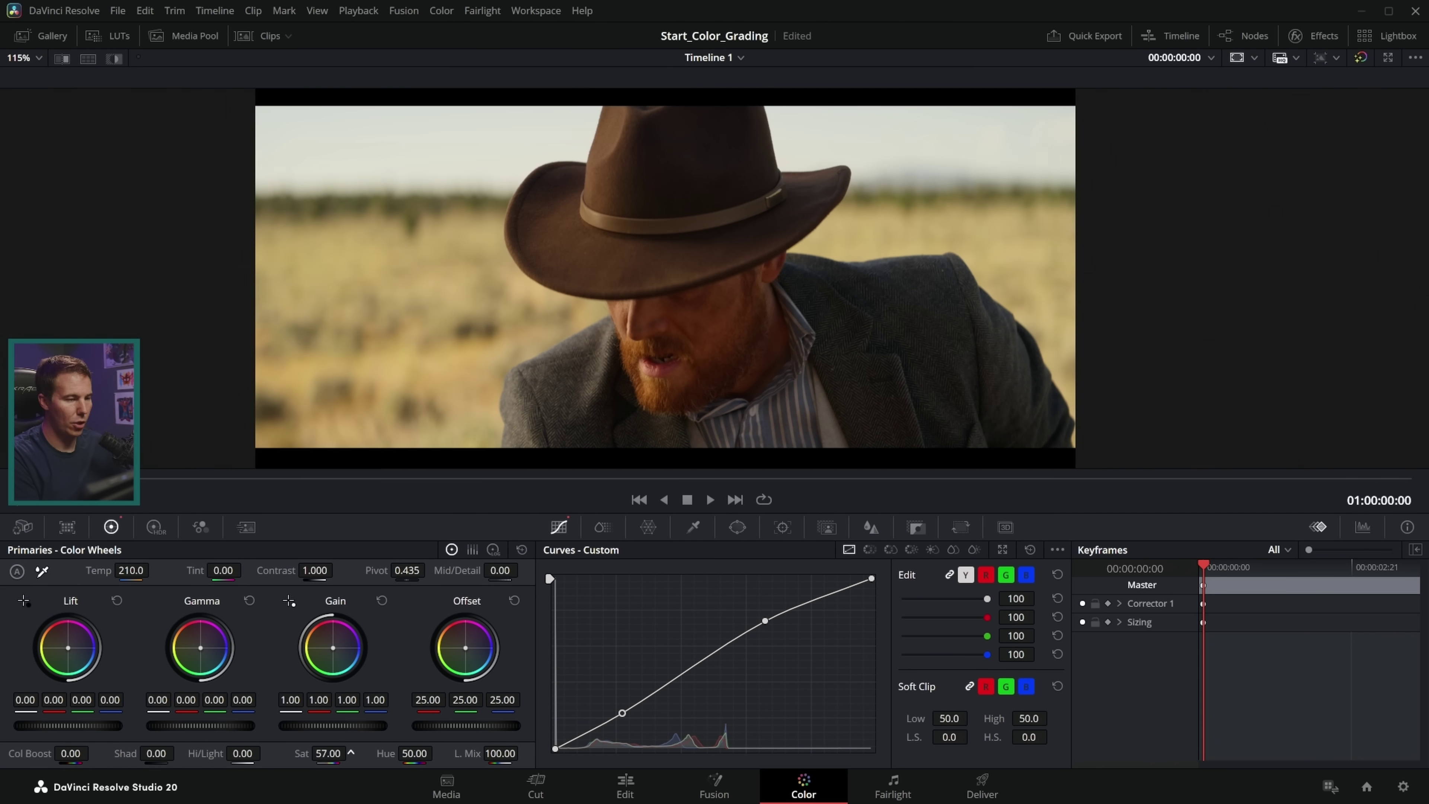
# Step: Set saturation to 58.20 and temperature to 210
pyautogui.moveTo(328, 753); pyautogui.dragTo(335, 753)
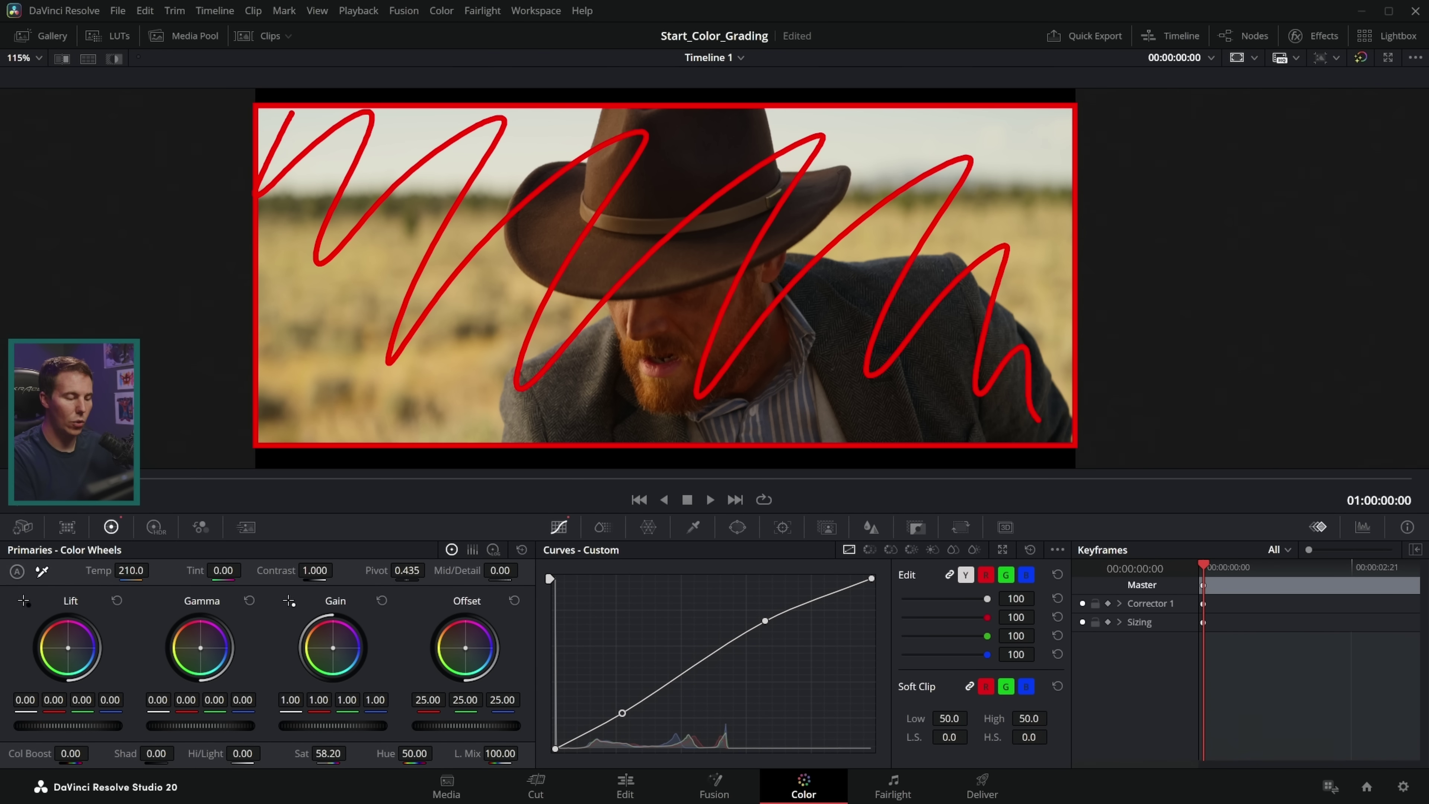
pyautogui.moveTo(542, 574)
pyautogui.mouseDown()
pyautogui.moveTo(429, 608)
pyautogui.moveTo(554, 600)
pyautogui.mouseUp()
pyautogui.press('Escape')
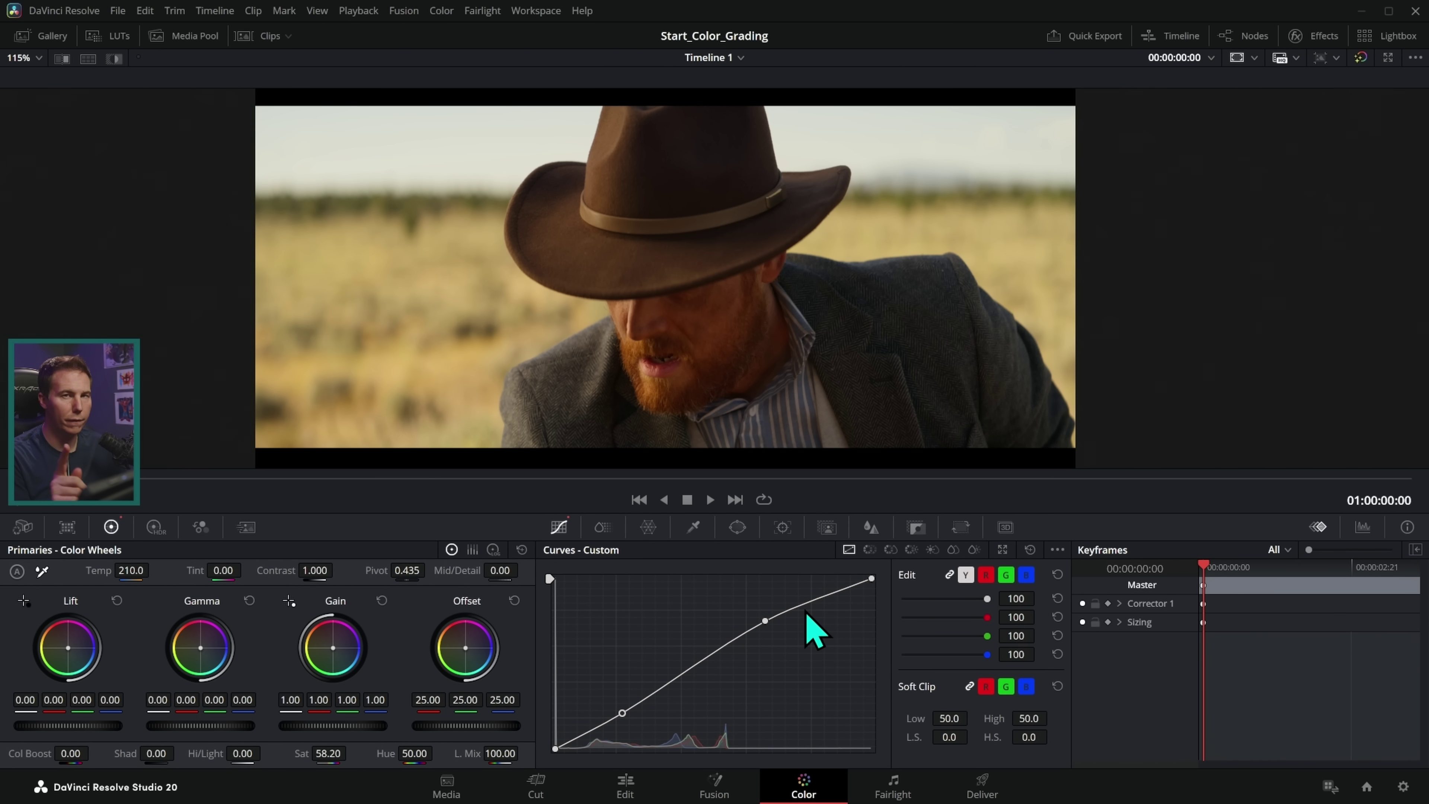
pyautogui.click(1243, 35)
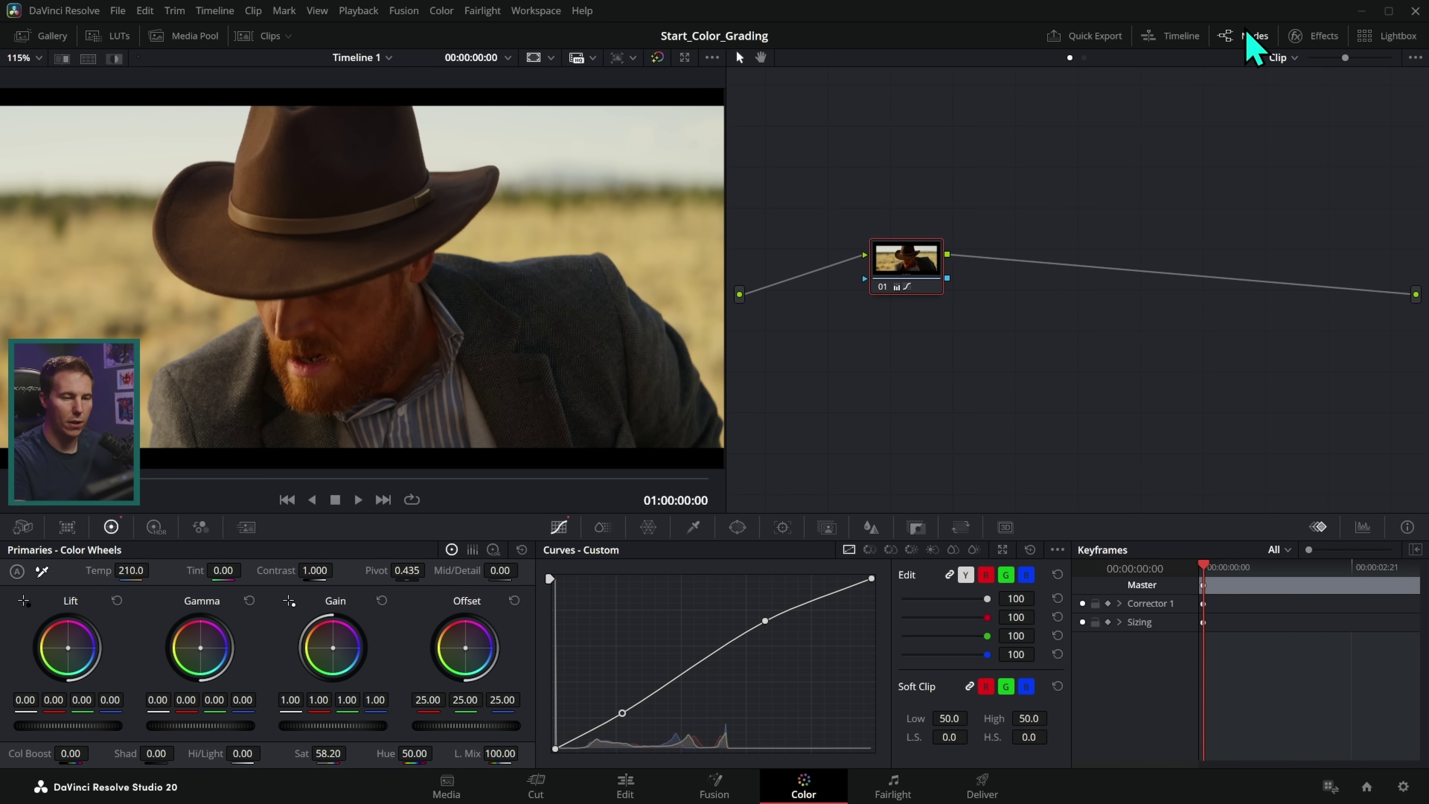
# Step: Reset node 01's grade and build an S-curve for more contrast
pyautogui.rightClick(920, 264)
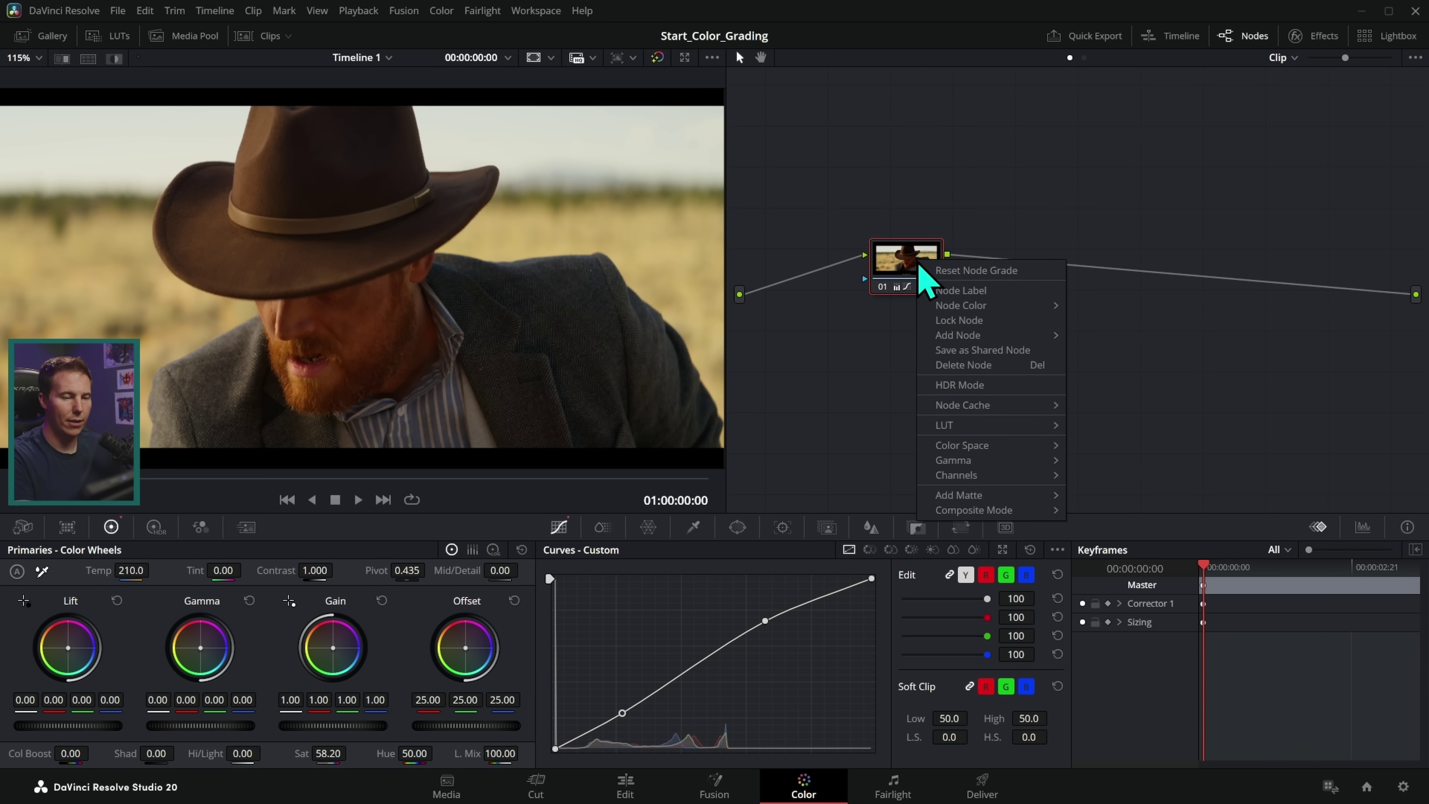
pyautogui.click(969, 271)
pyautogui.moveTo(925, 289); pyautogui.dragTo(907, 282)
pyautogui.hotkey('ctrl', '2')
pyautogui.moveTo(94, 587)
pyautogui.mouseDown()
pyautogui.moveTo(214, 557)
pyautogui.moveTo(610, 744)
pyautogui.moveTo(198, 563)
pyautogui.mouseUp()
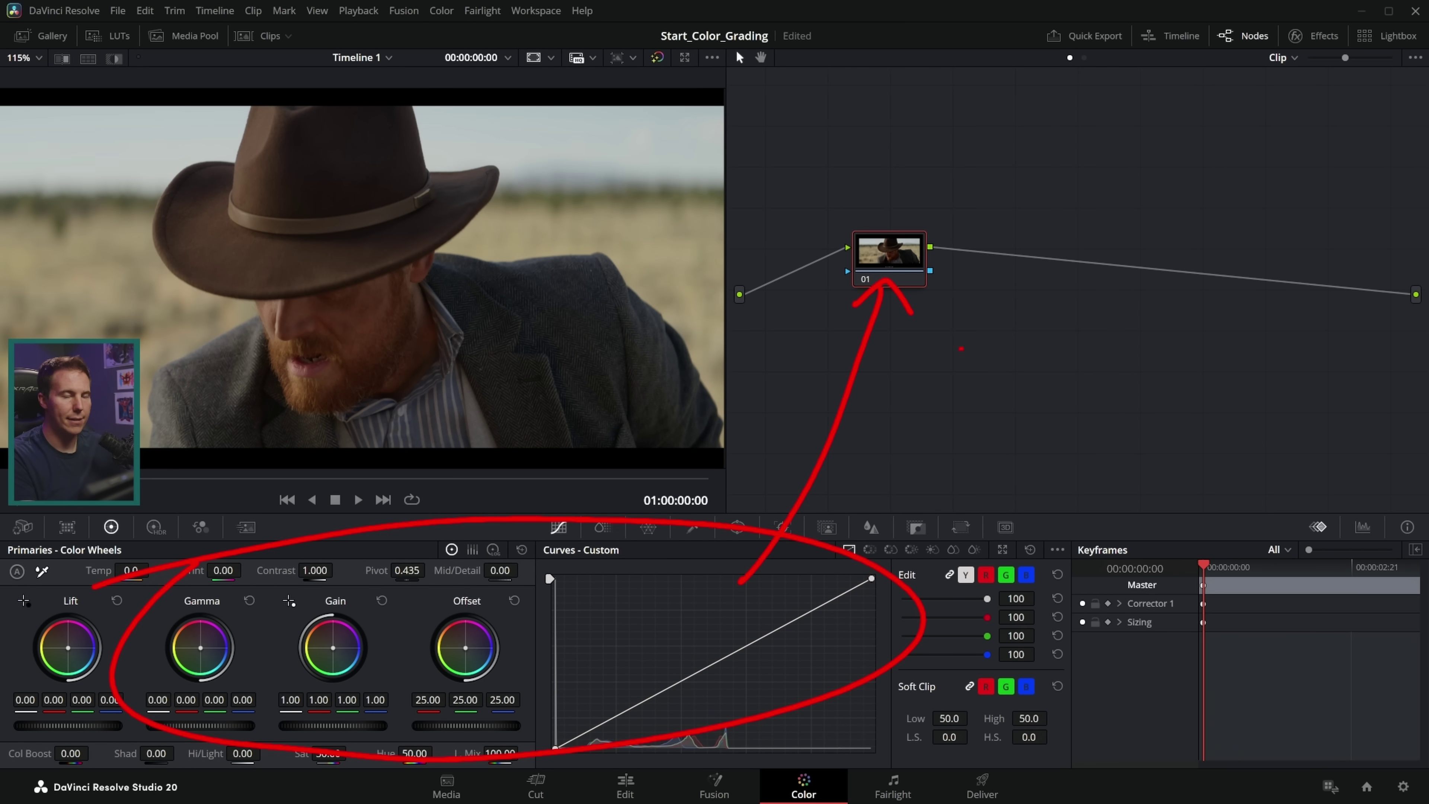
pyautogui.moveTo(755, 641); pyautogui.dragTo(752, 616)
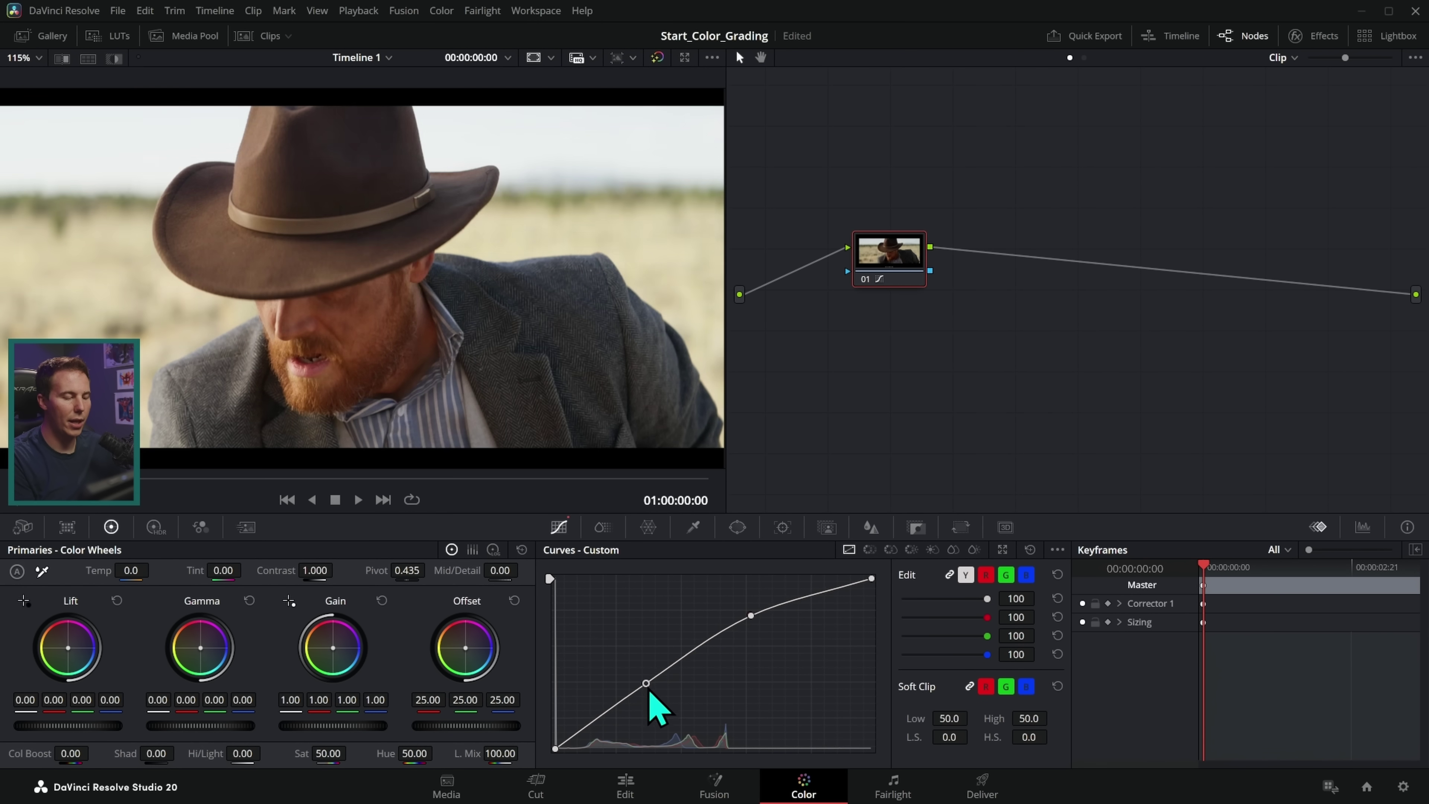
pyautogui.moveTo(648, 684); pyautogui.dragTo(648, 692)
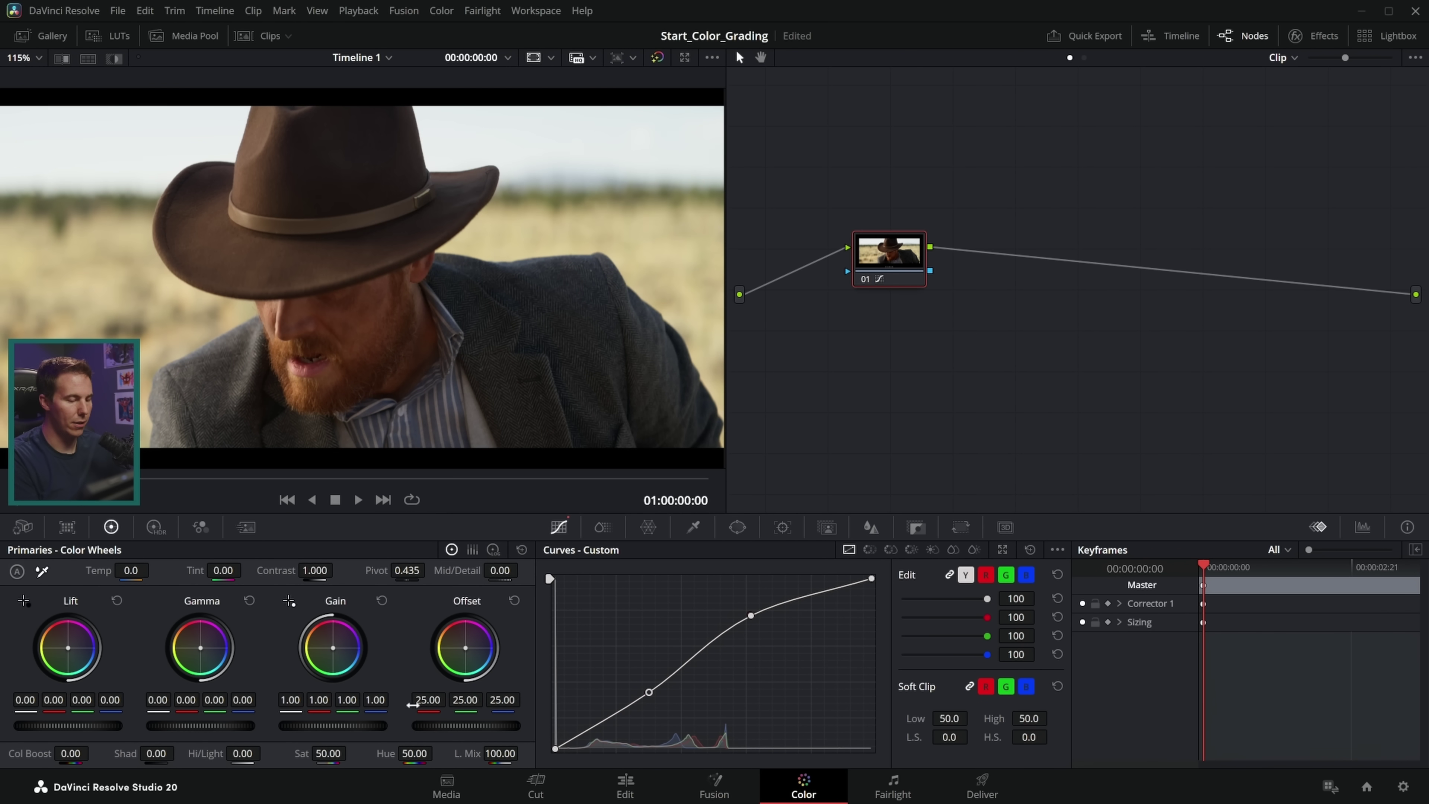
# Step: Set temperature 280, contrast 1.114 at pivot 0.321, and Col Boost -1.00
pyautogui.moveTo(129, 571); pyautogui.dragTo(174, 571)
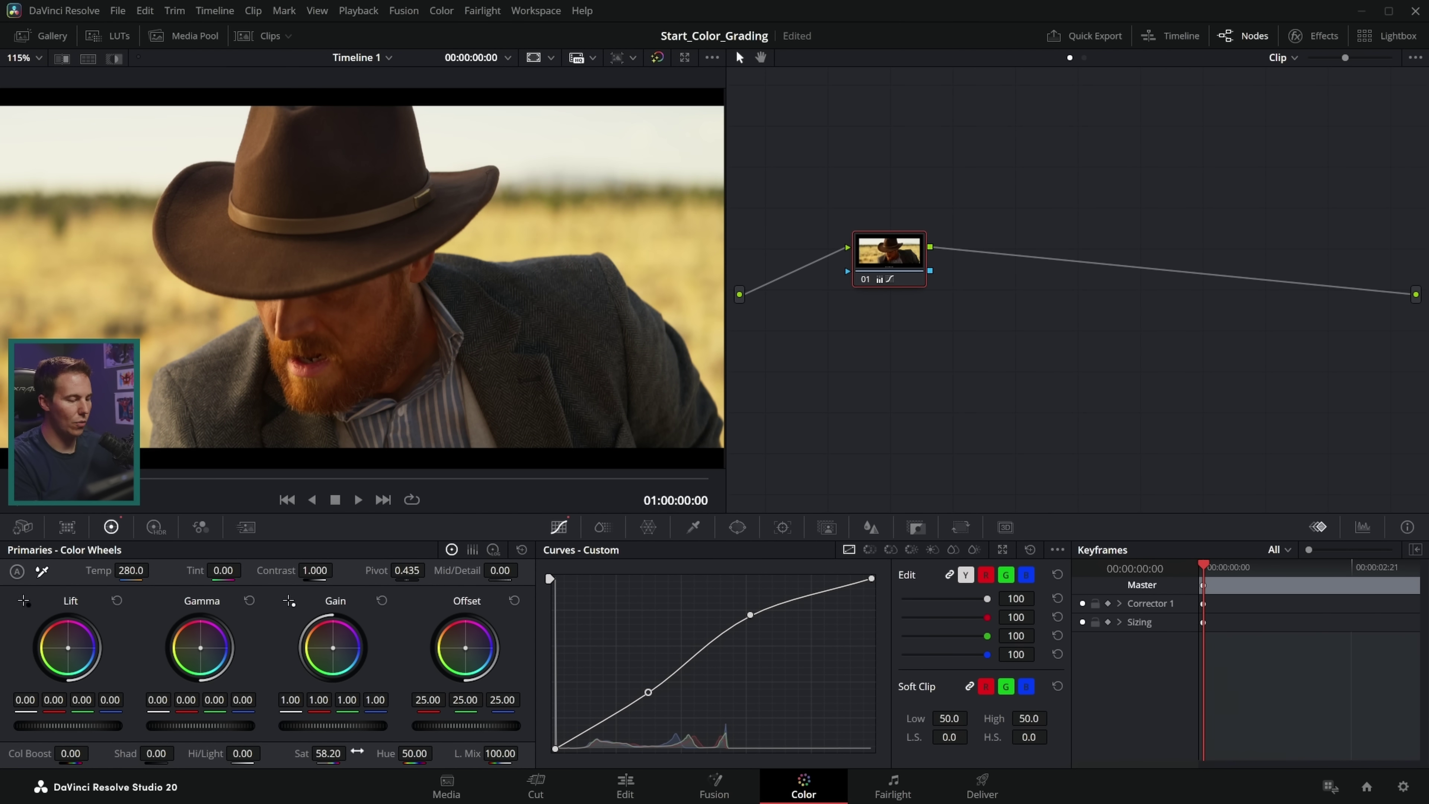
pyautogui.moveTo(337, 570); pyautogui.dragTo(389, 570)
pyautogui.moveTo(68, 749); pyautogui.dragTo(58, 750)
# Step: Desaturate the yellow background with a Chroma Warp stroke
pyautogui.click(649, 527)
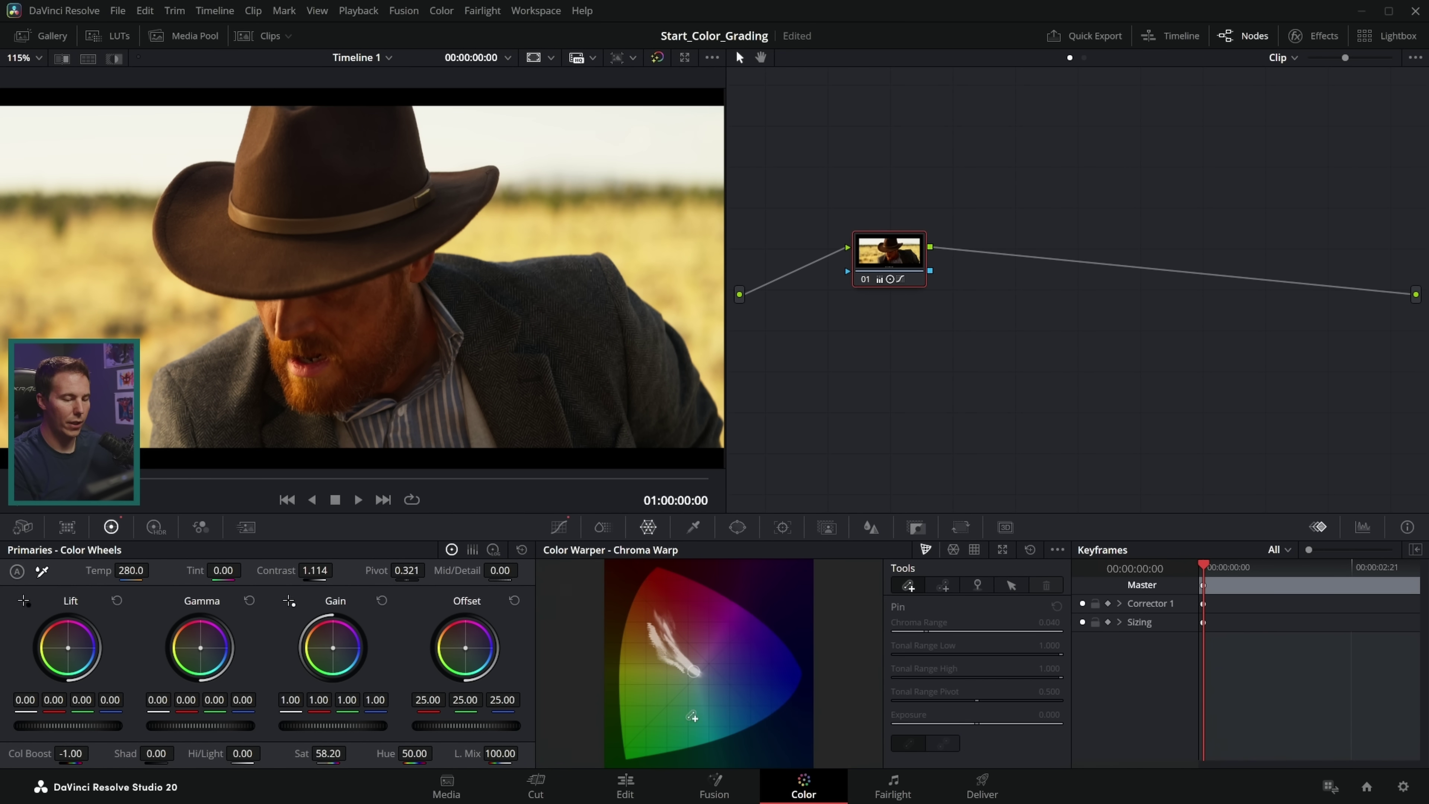
pyautogui.moveTo(652, 635); pyautogui.dragTo(666, 645)
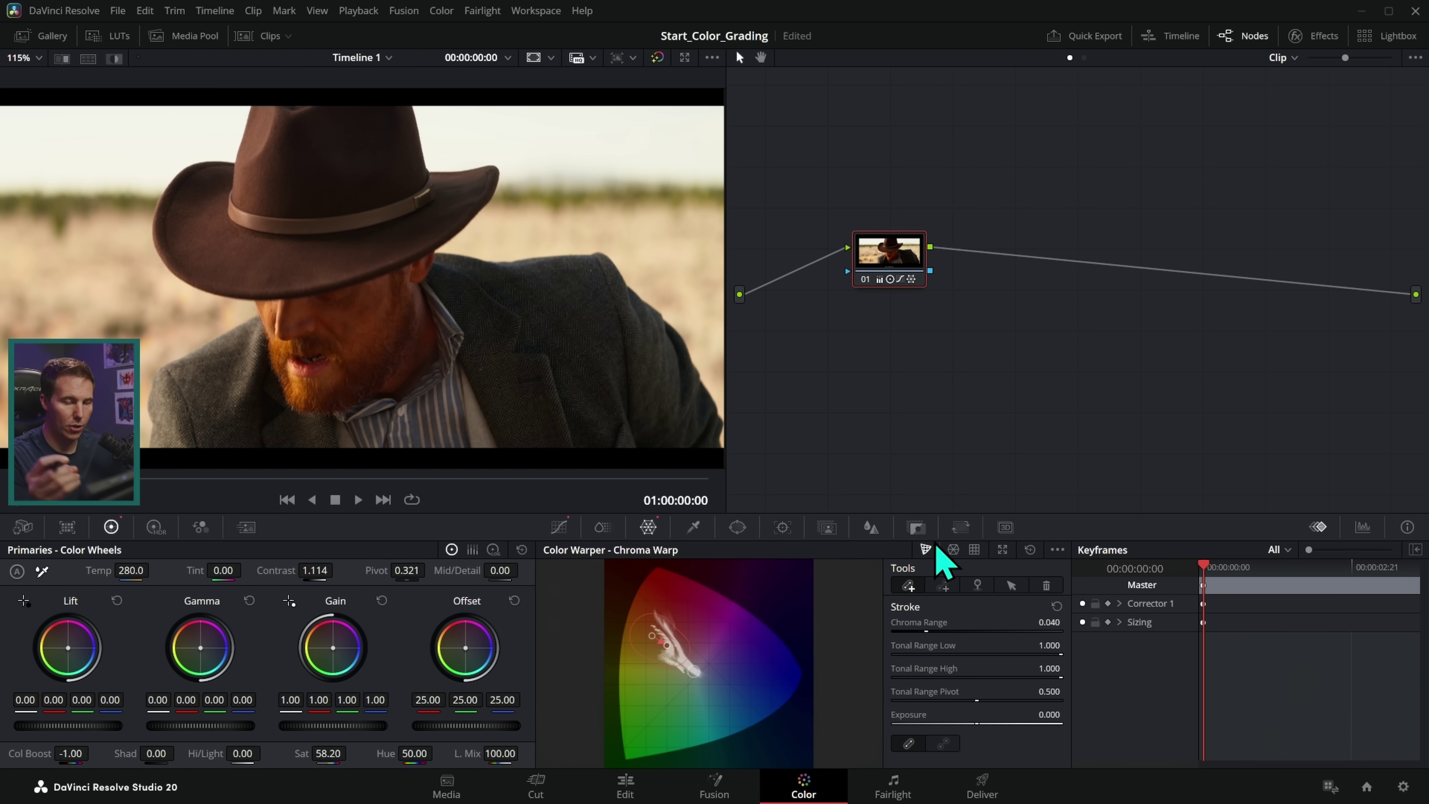
pyautogui.rightClick(911, 314)
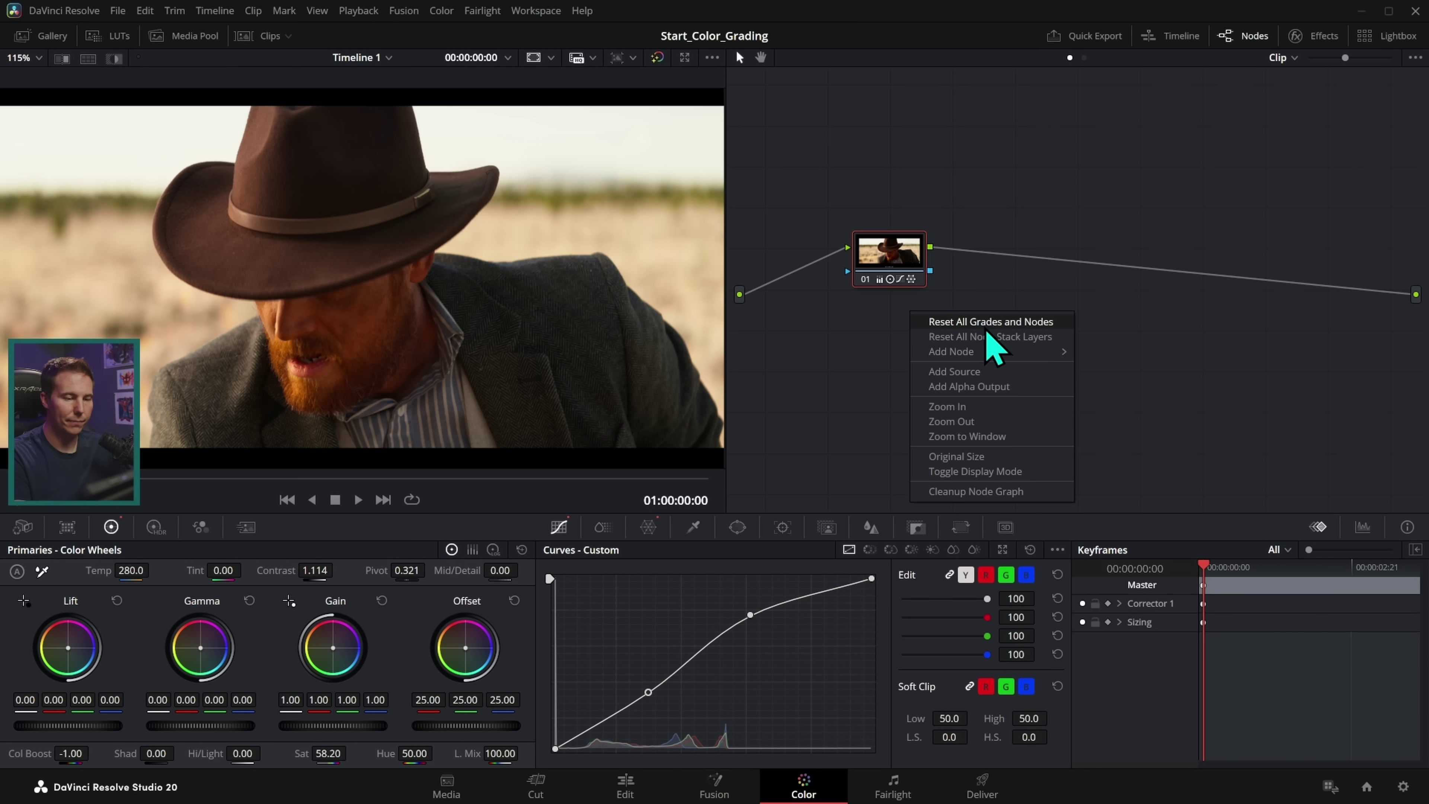
# Step: Reset all grades and nodes, then raise the Gain master to 1.22
pyautogui.click(995, 321)
pyautogui.moveTo(809, 138); pyautogui.dragTo(891, 275)
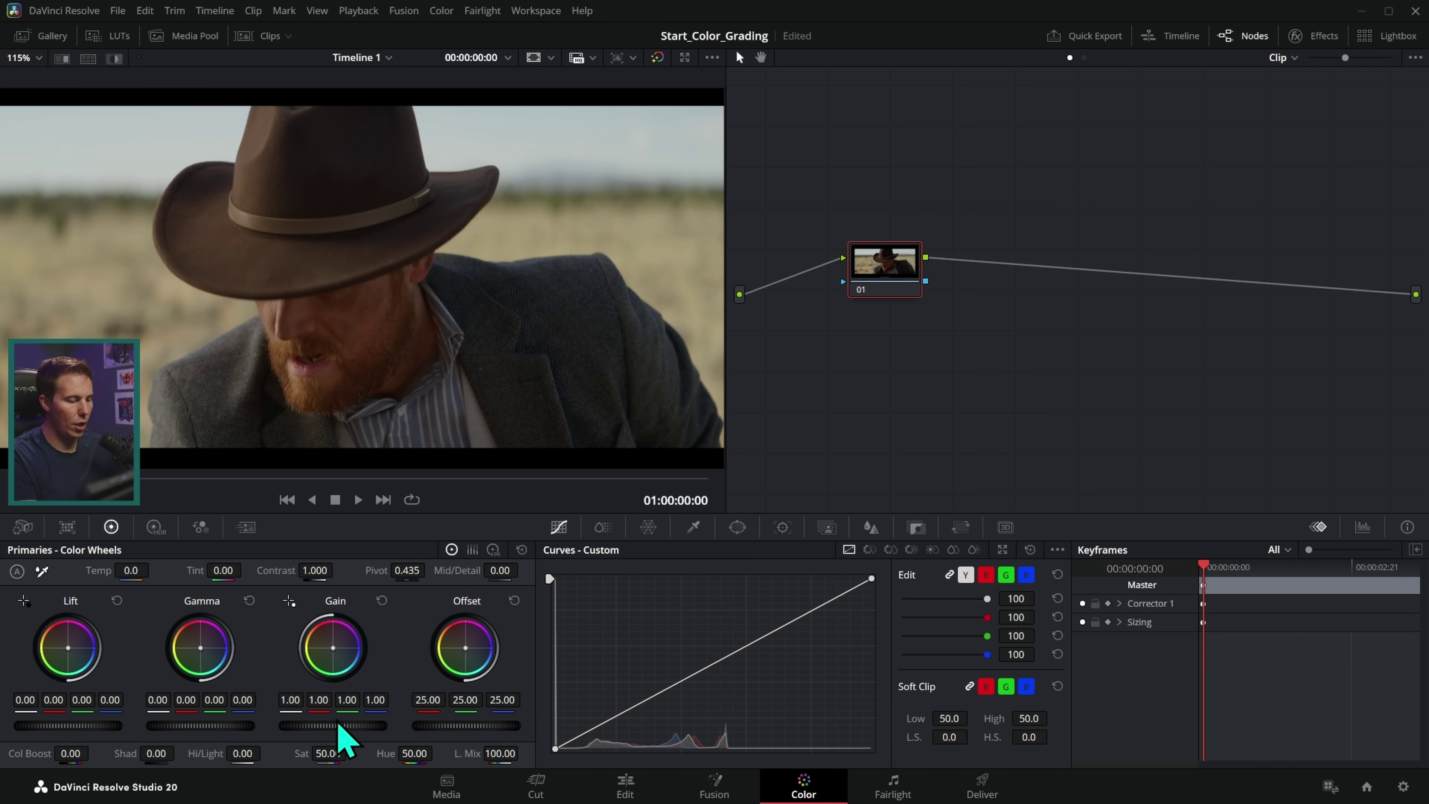
pyautogui.moveTo(303, 726); pyautogui.dragTo(348, 726)
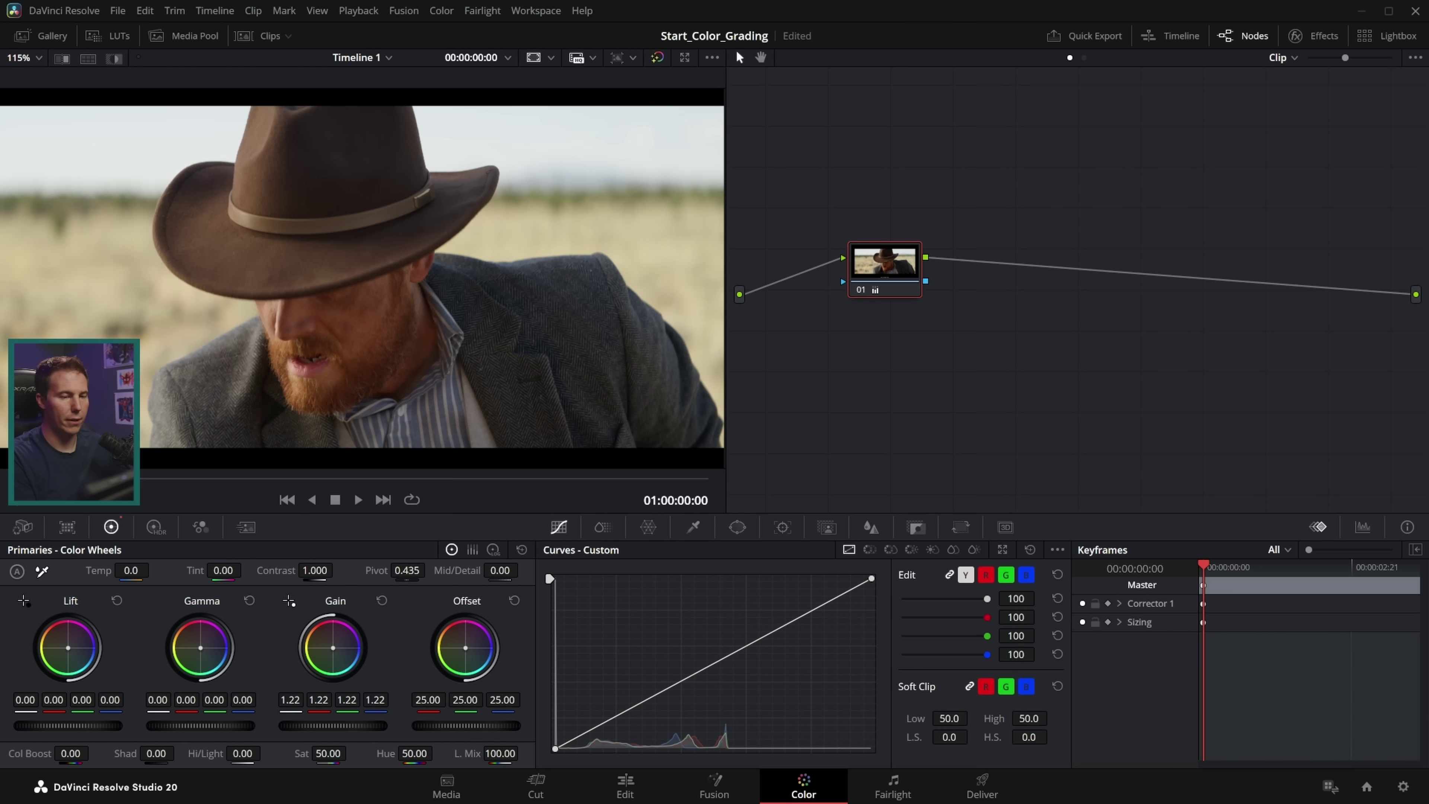
# Step: Label node 01 'Brighter'
pyautogui.rightClick(895, 267)
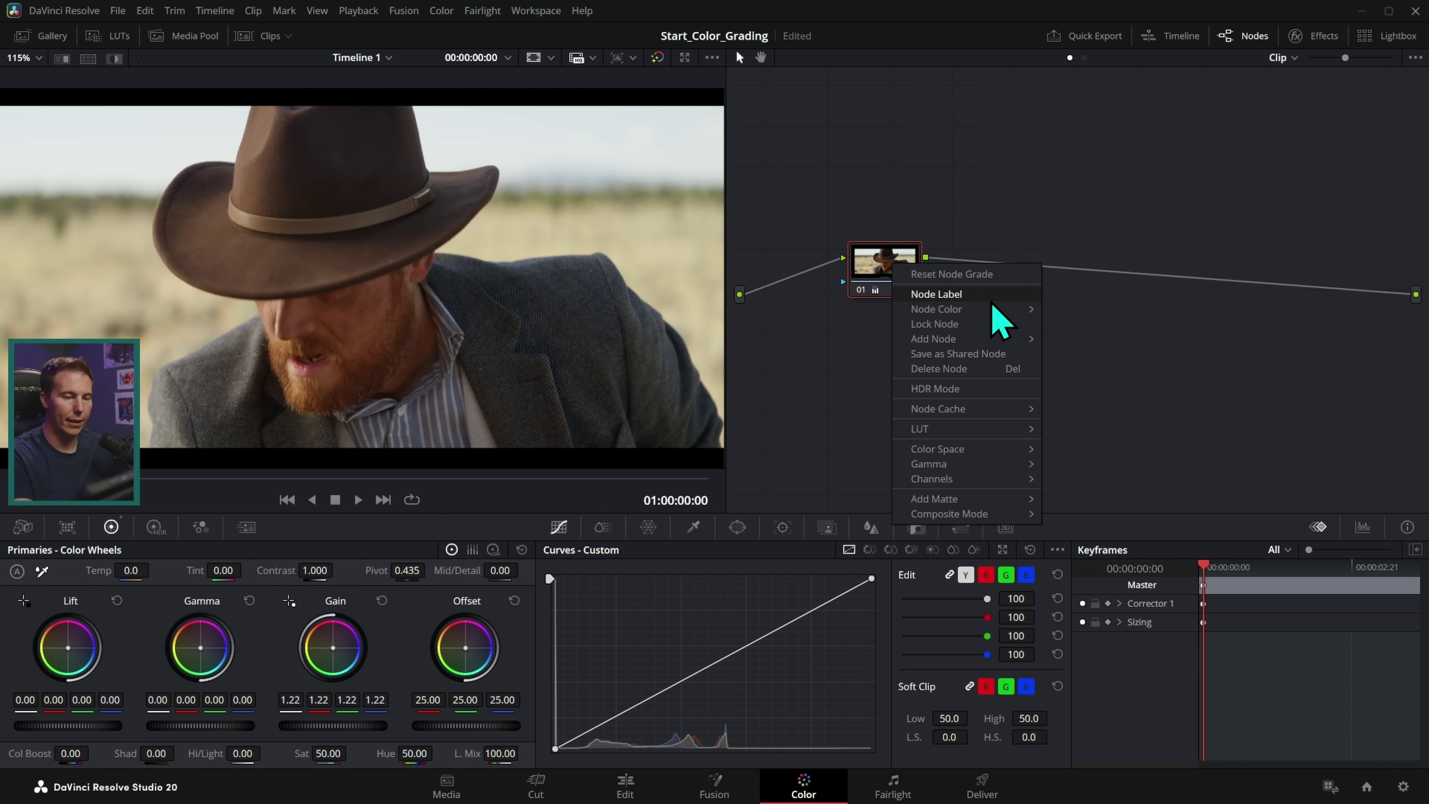
pyautogui.click(980, 295)
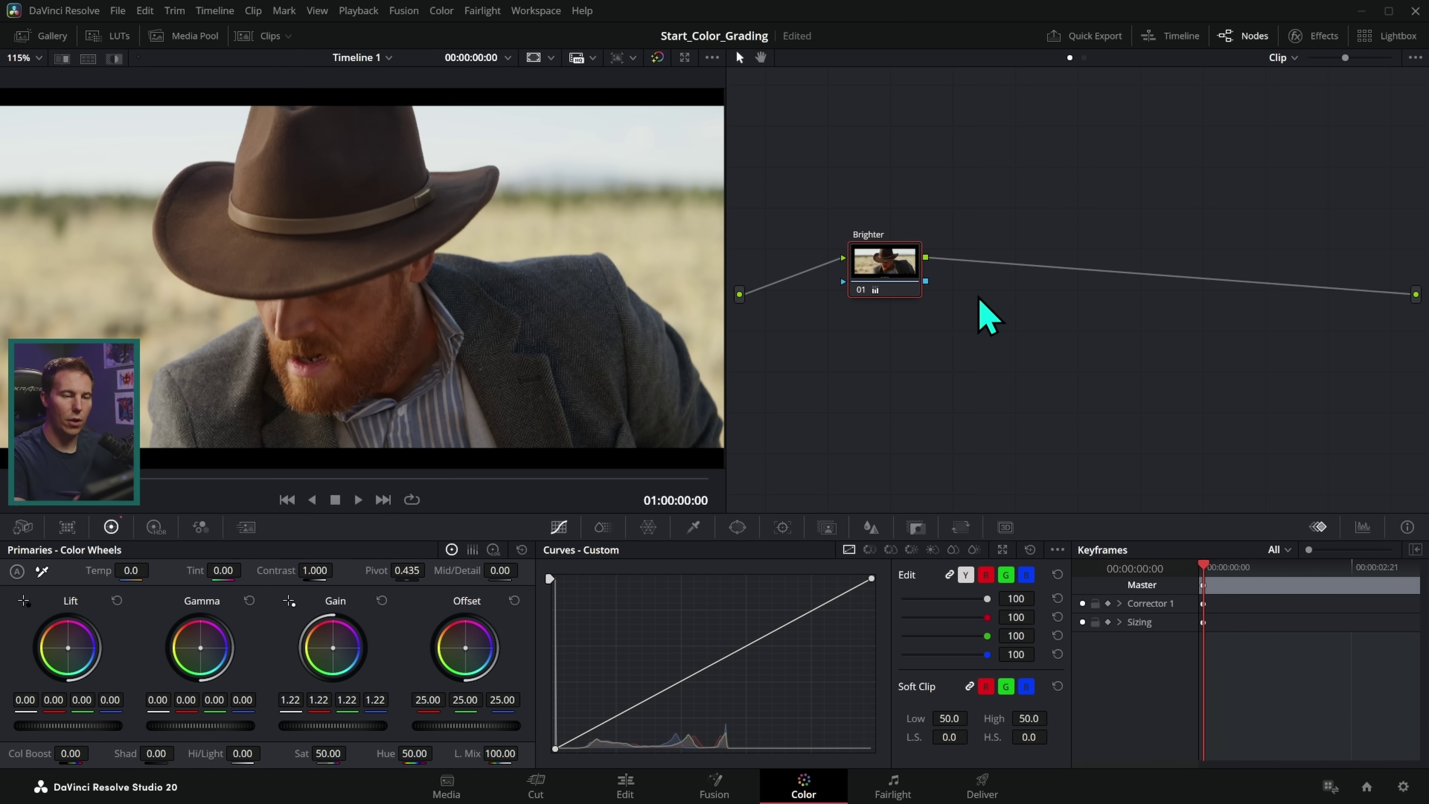
pyautogui.rightClick(883, 263)
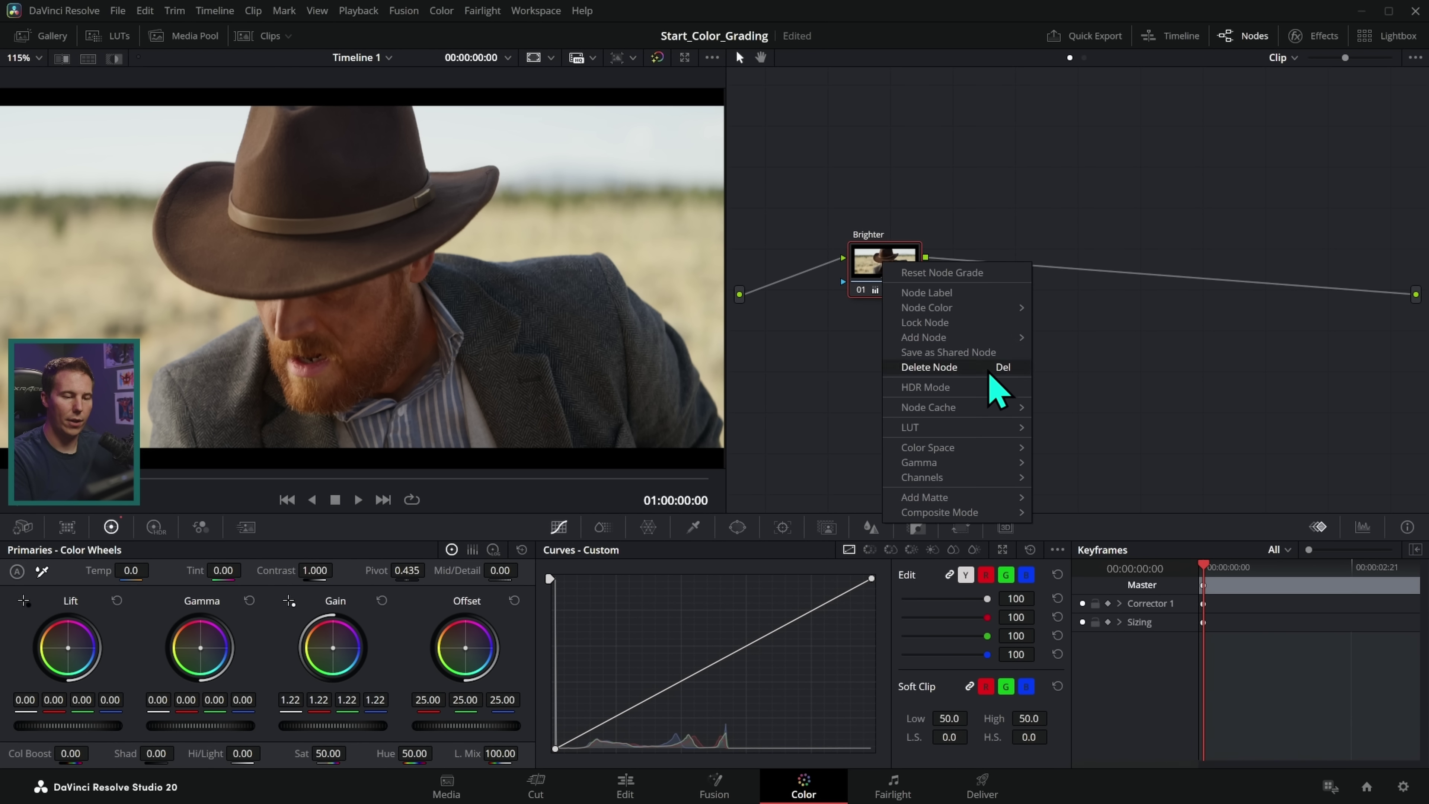
# Step: Add a serial node after Brighter and raise its saturation to 70.20
pyautogui.moveTo(990, 338)
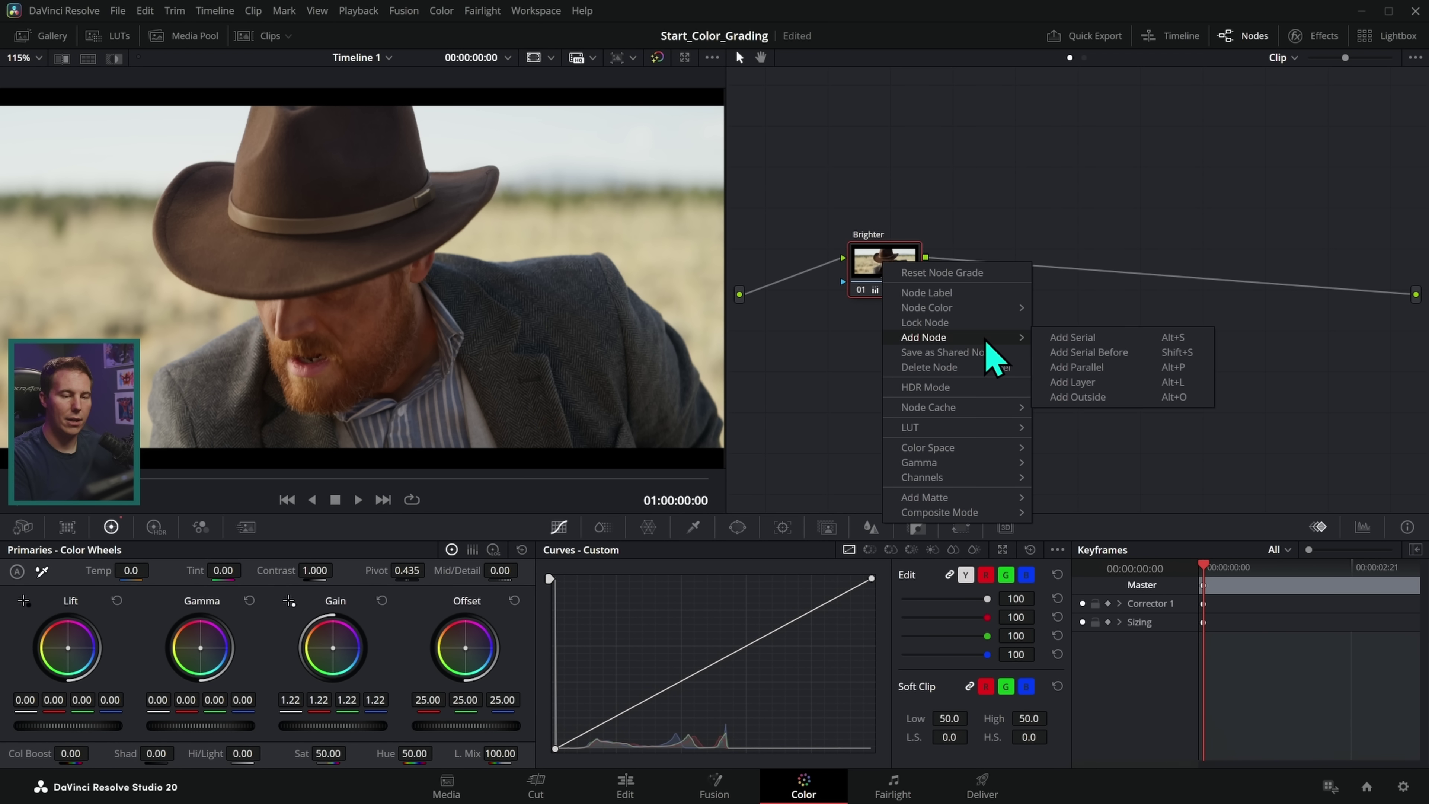
pyautogui.click(1138, 337)
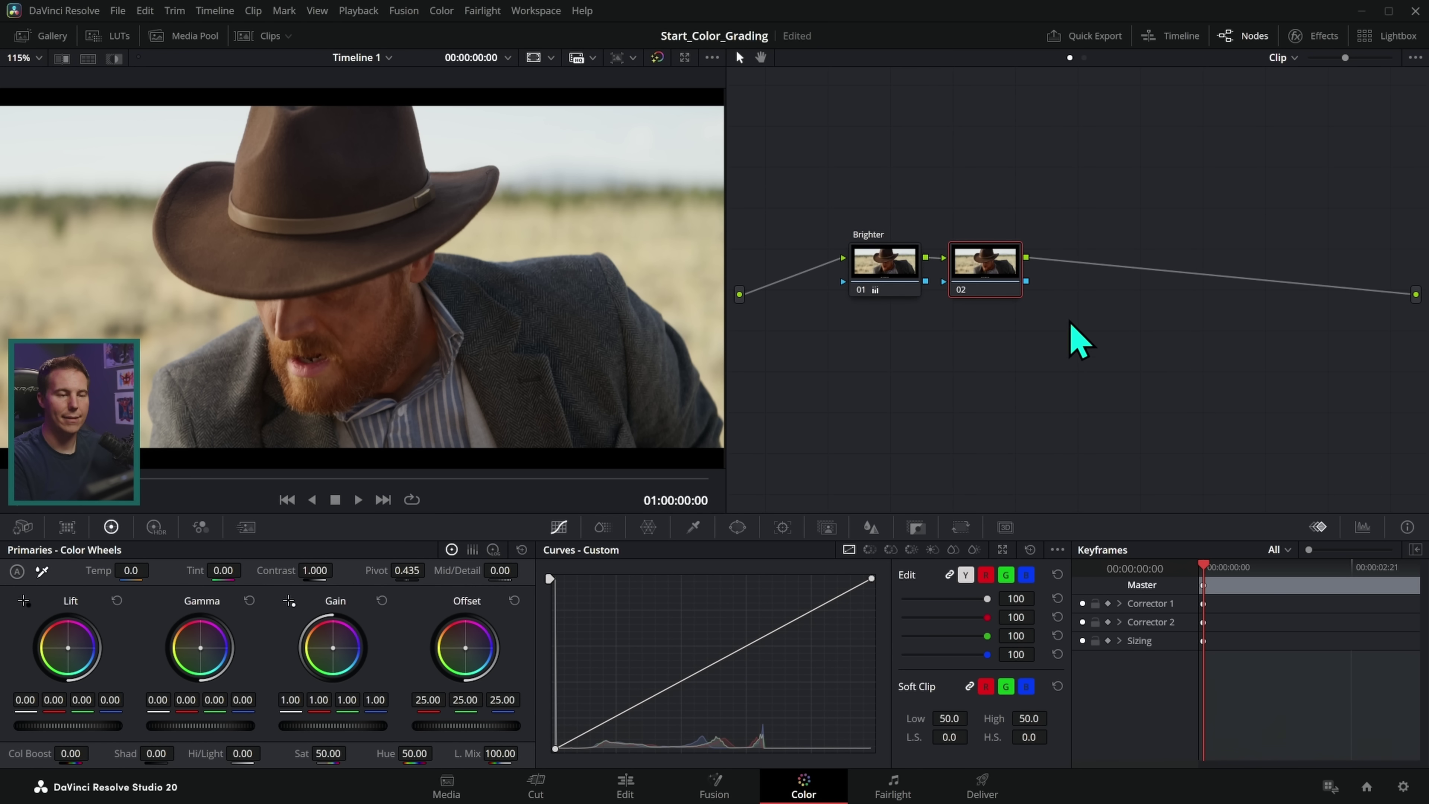
pyautogui.moveTo(873, 281); pyautogui.dragTo(850, 281)
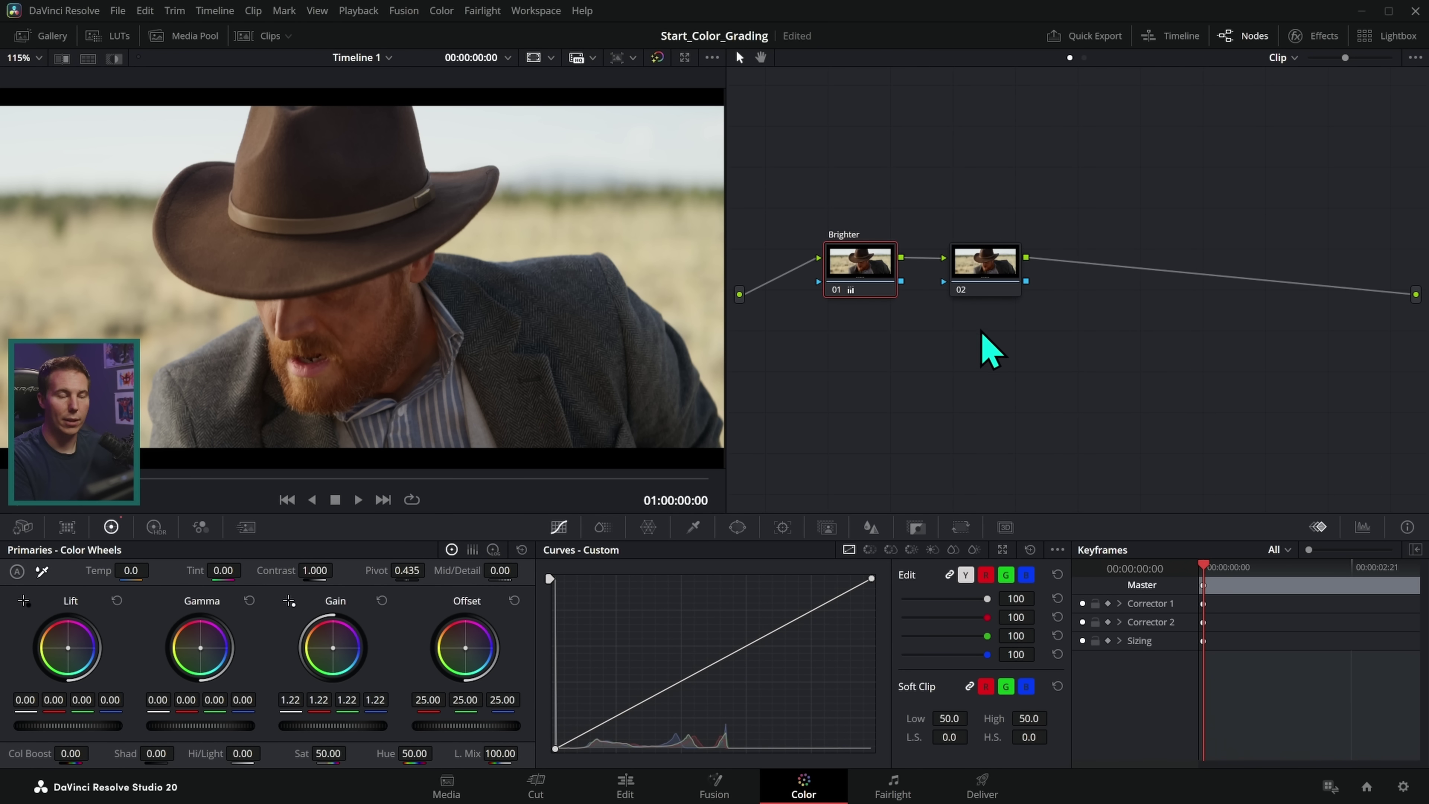
pyautogui.hotkey('ctrl', '2')
pyautogui.moveTo(947, 229)
pyautogui.mouseDown()
pyautogui.moveTo(1017, 227)
pyautogui.moveTo(965, 315)
pyautogui.moveTo(1015, 229)
pyautogui.moveTo(981, 286)
pyautogui.mouseUp()
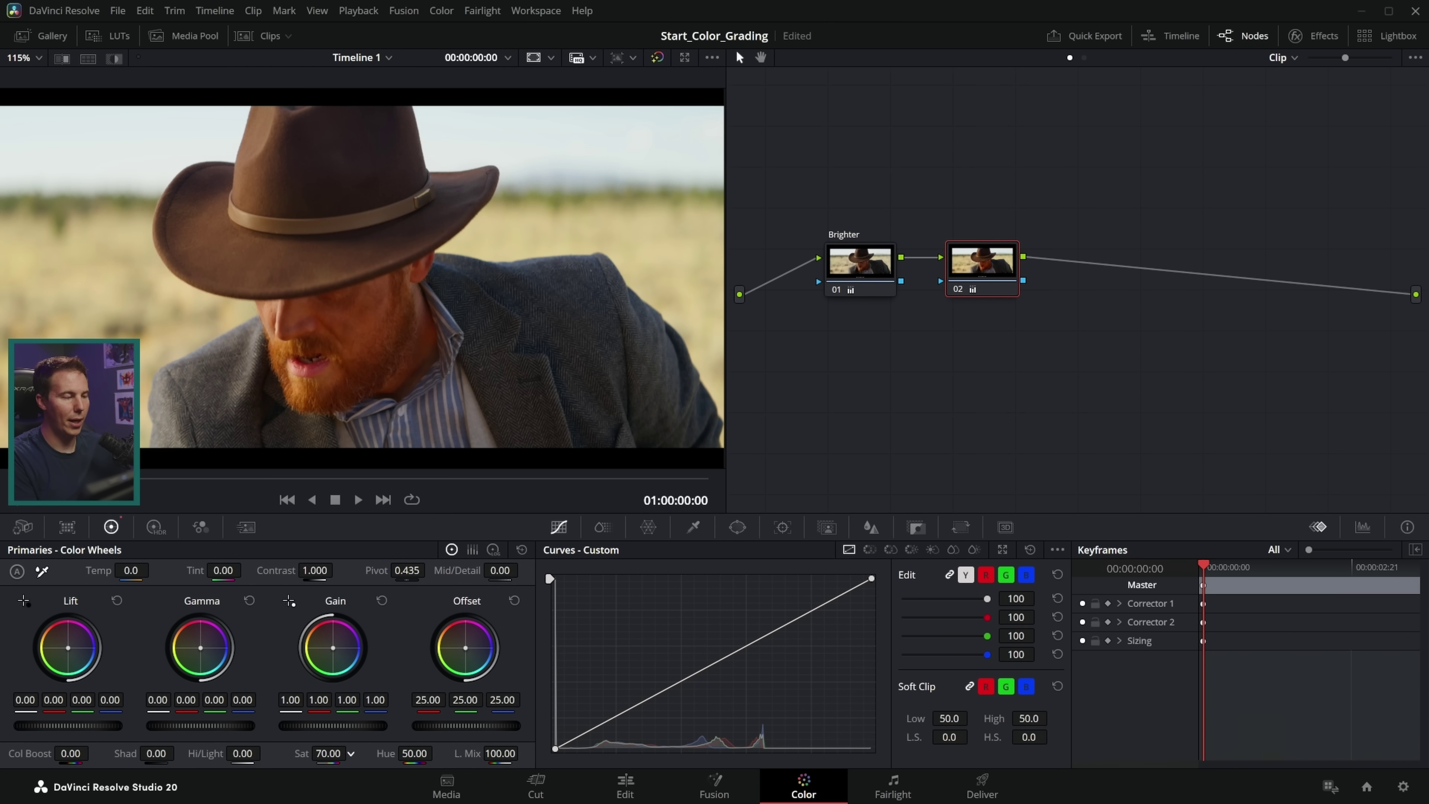
# Step: Label node 02 'Sat' and bypass the Brighter node to compare
pyautogui.rightClick(978, 265)
pyautogui.click(1051, 292)
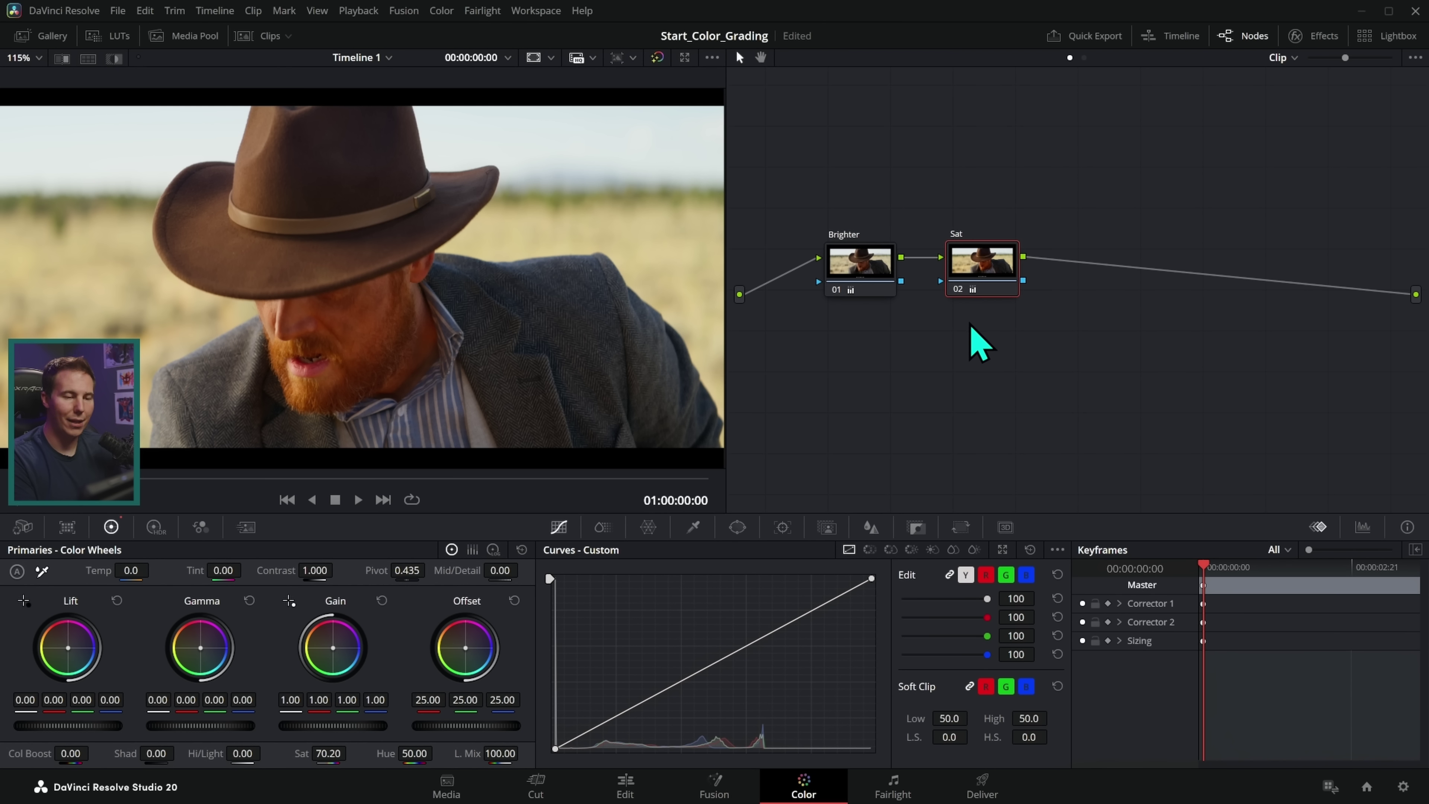
pyautogui.moveTo(861, 269); pyautogui.dragTo(856, 266)
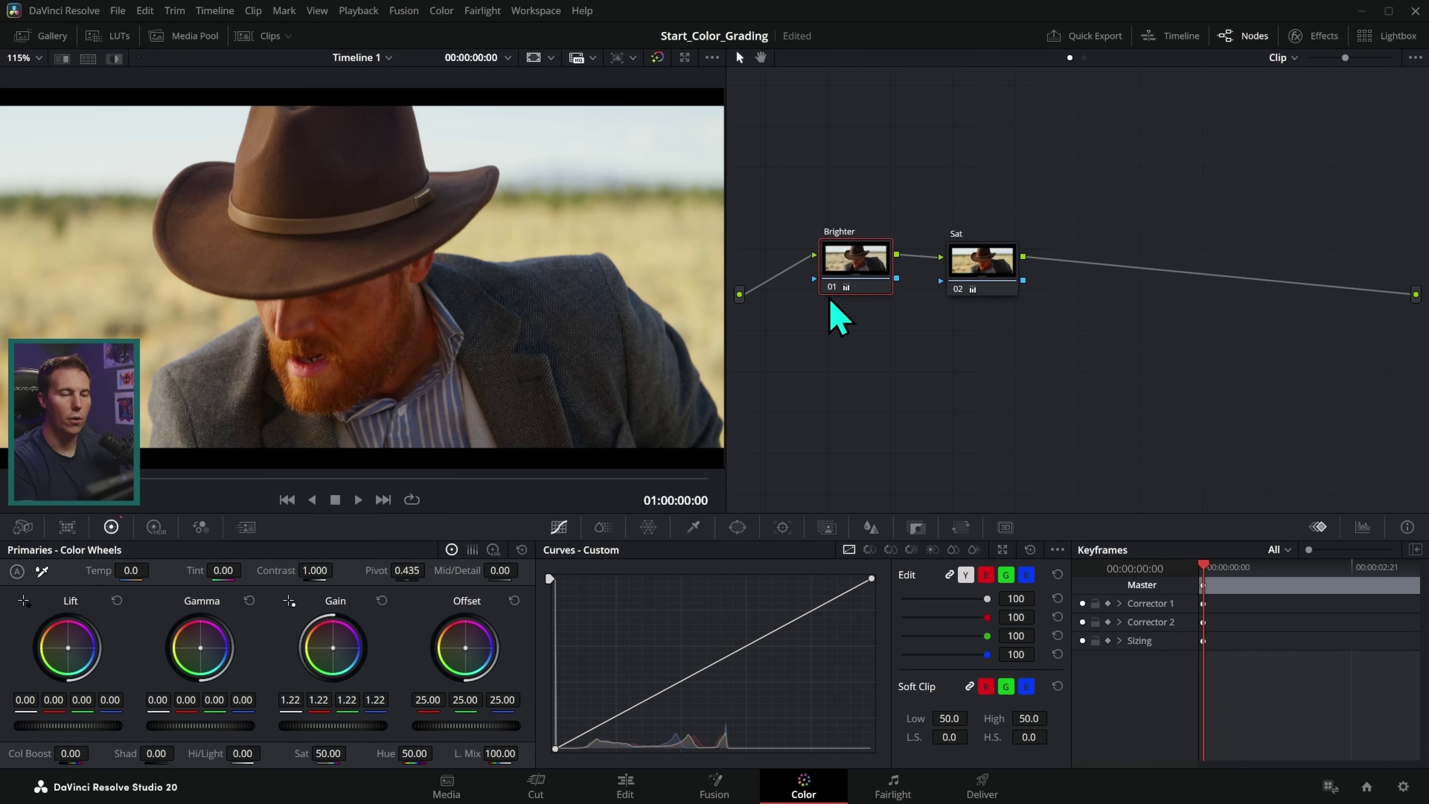
pyautogui.click(832, 288)
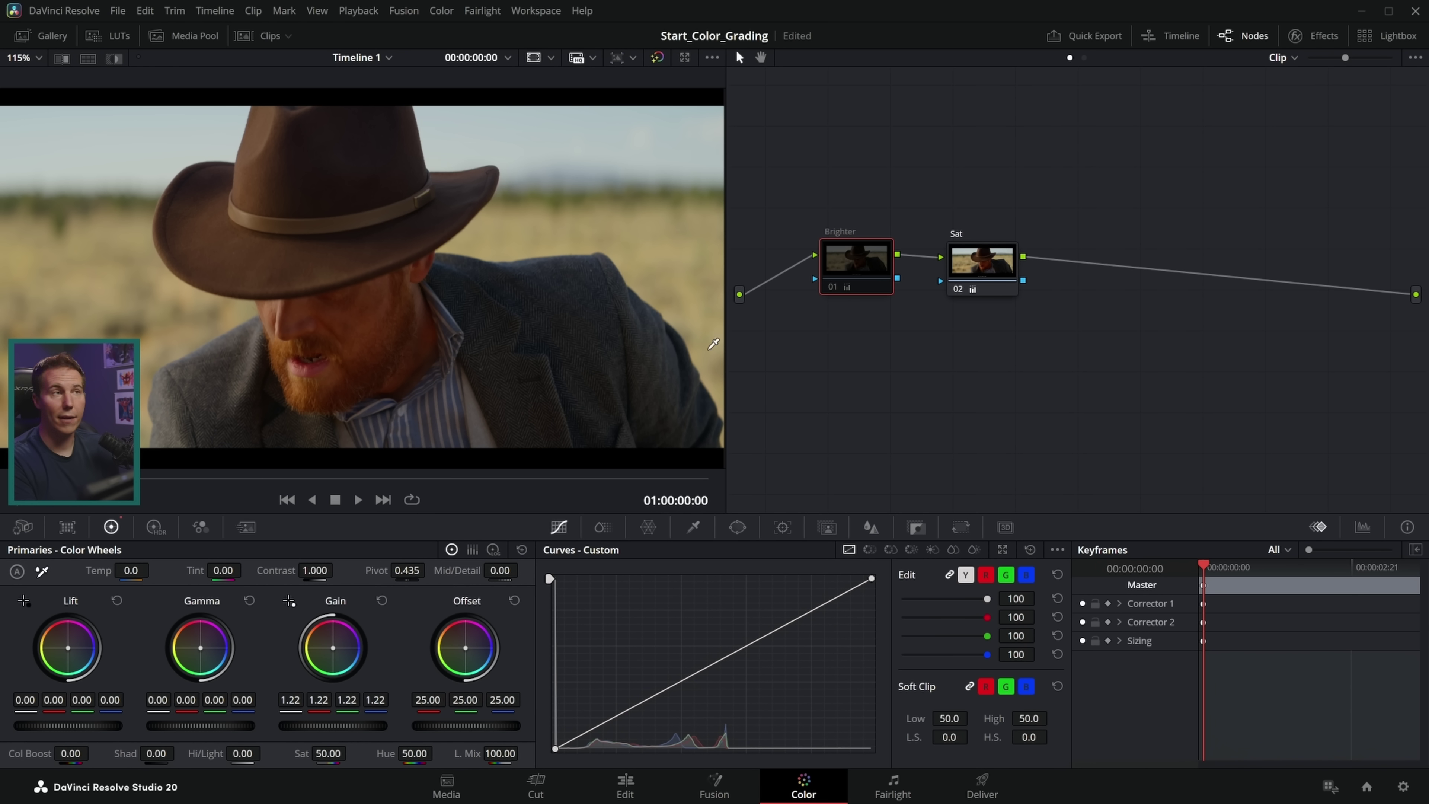
pyautogui.click(833, 289)
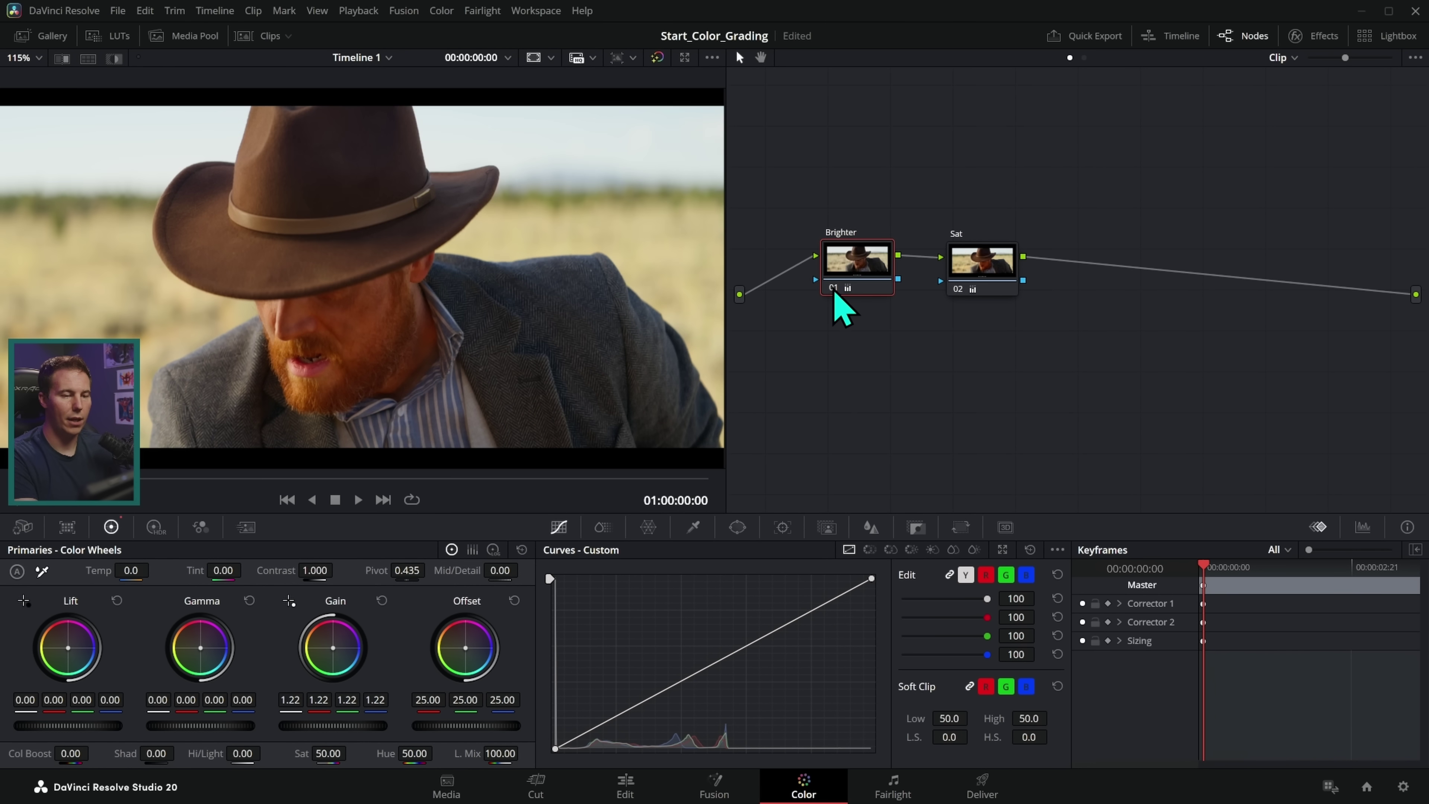
pyautogui.click(833, 289)
pyautogui.click(832, 289)
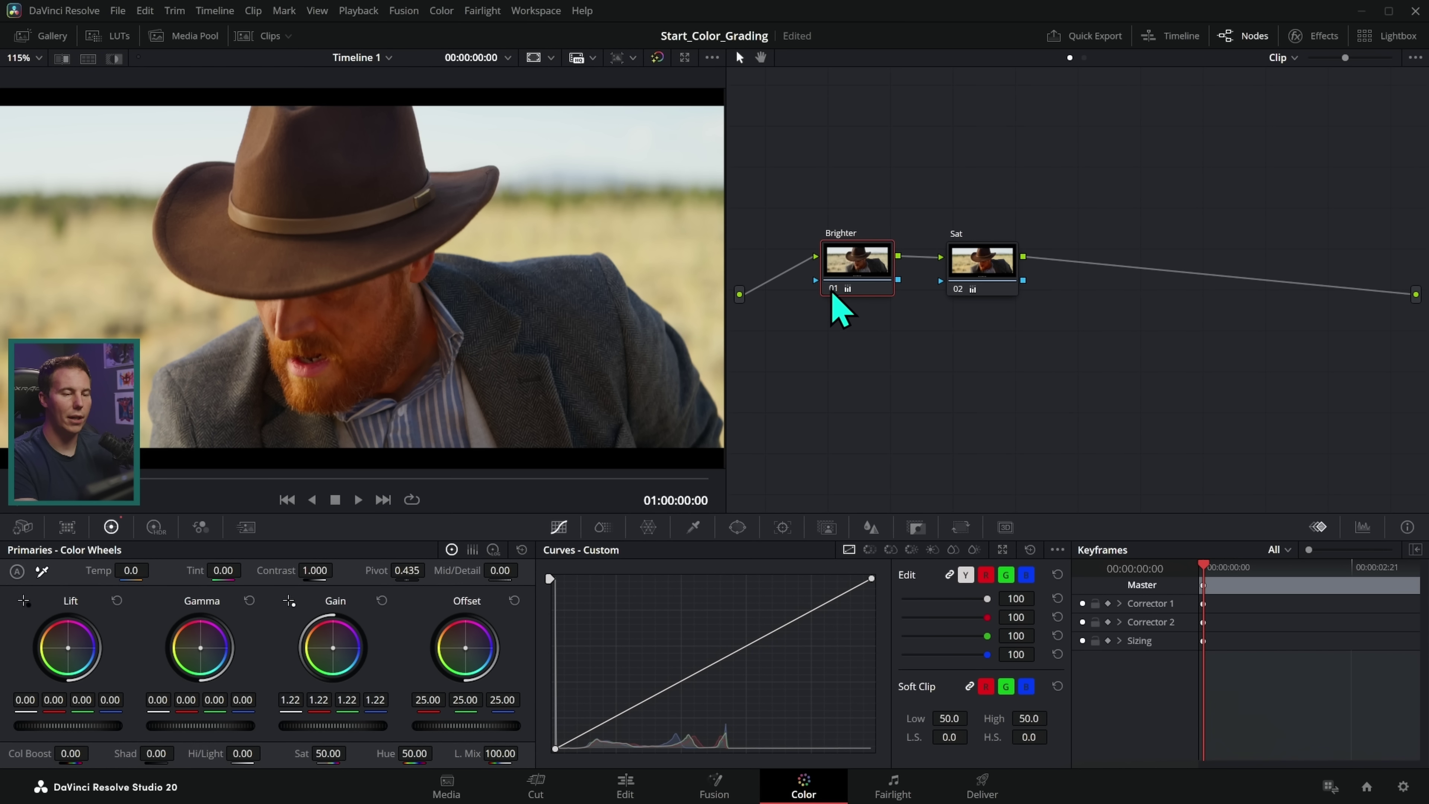
pyautogui.click(834, 289)
pyautogui.click(832, 291)
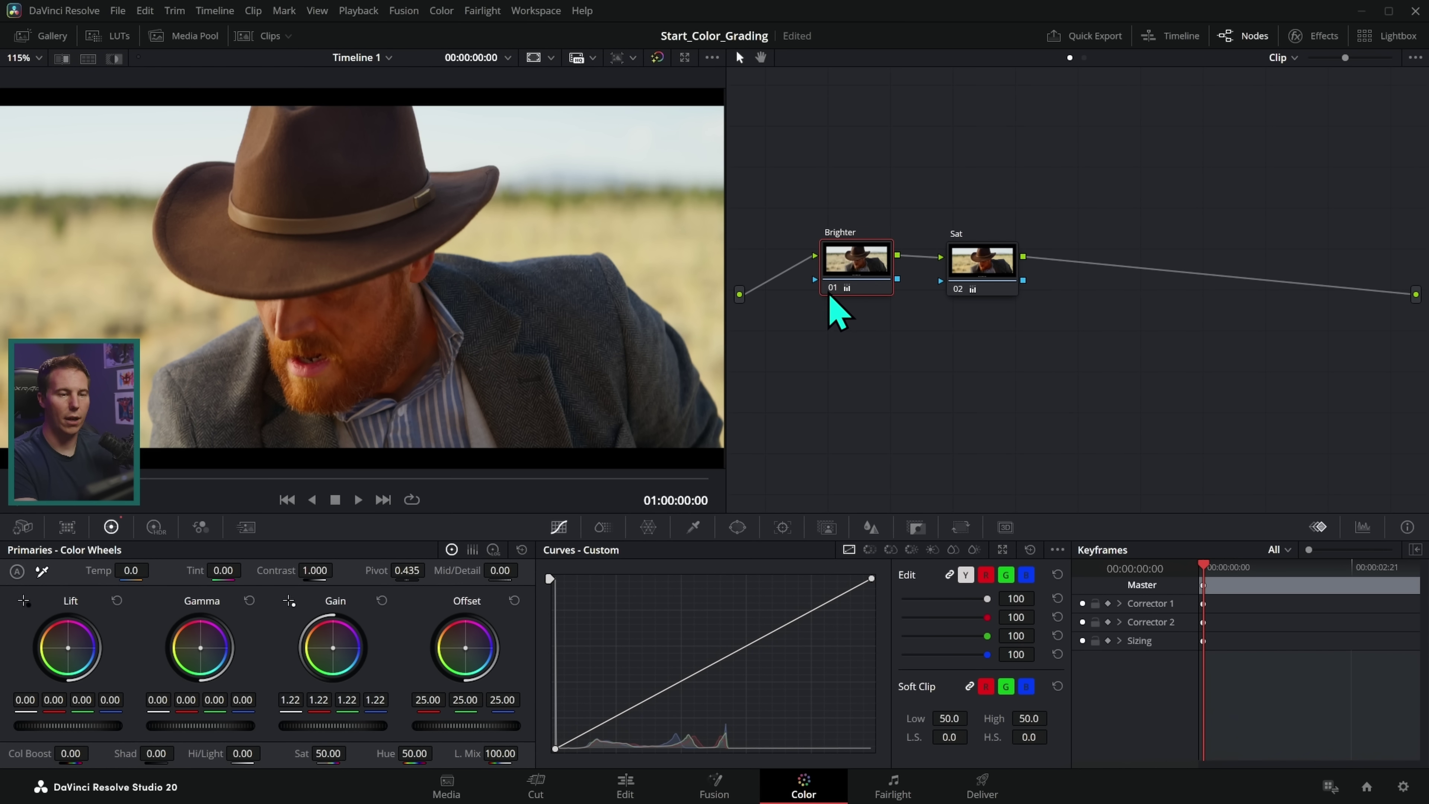
pyautogui.click(981, 269)
pyautogui.click(957, 289)
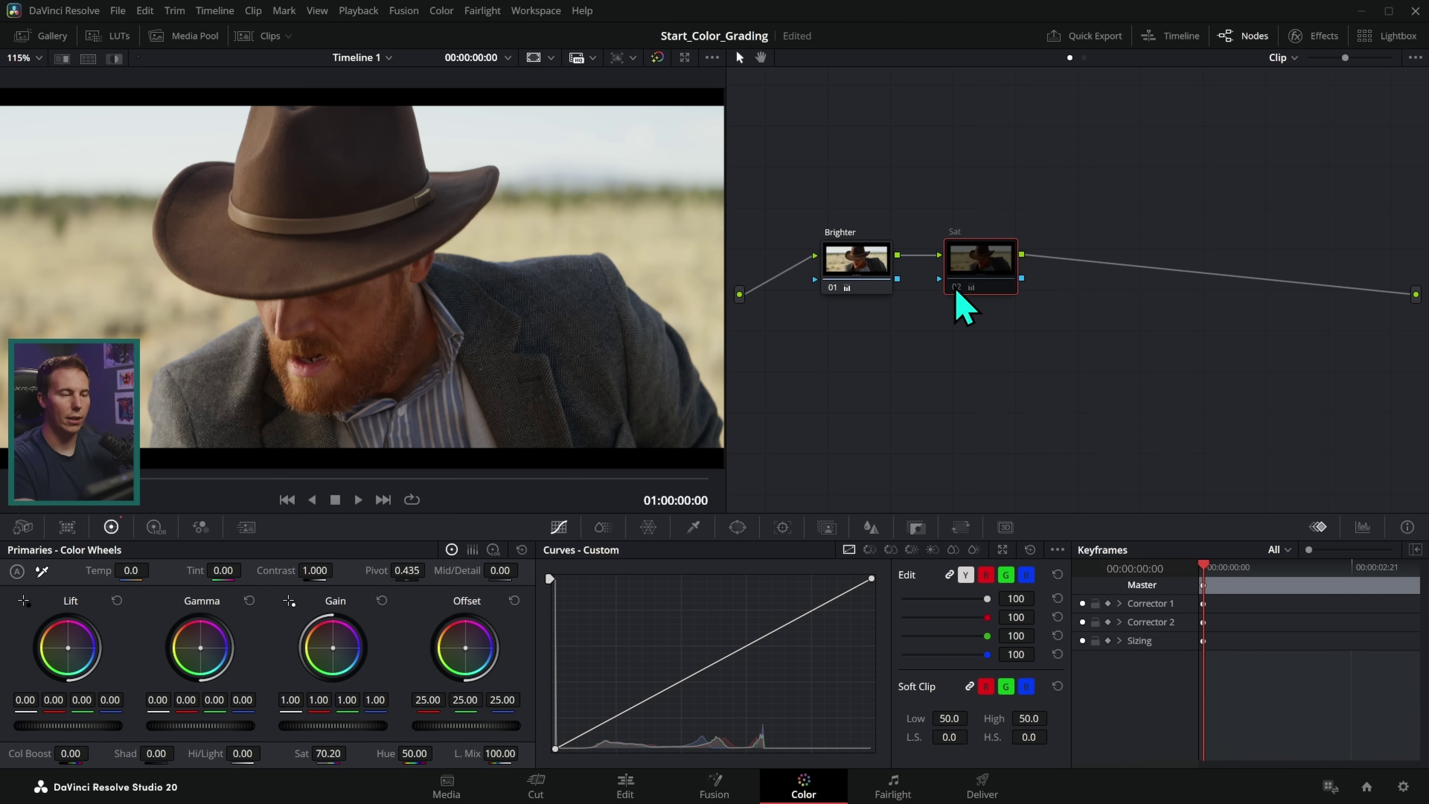
pyautogui.click(956, 289)
pyautogui.click(953, 288)
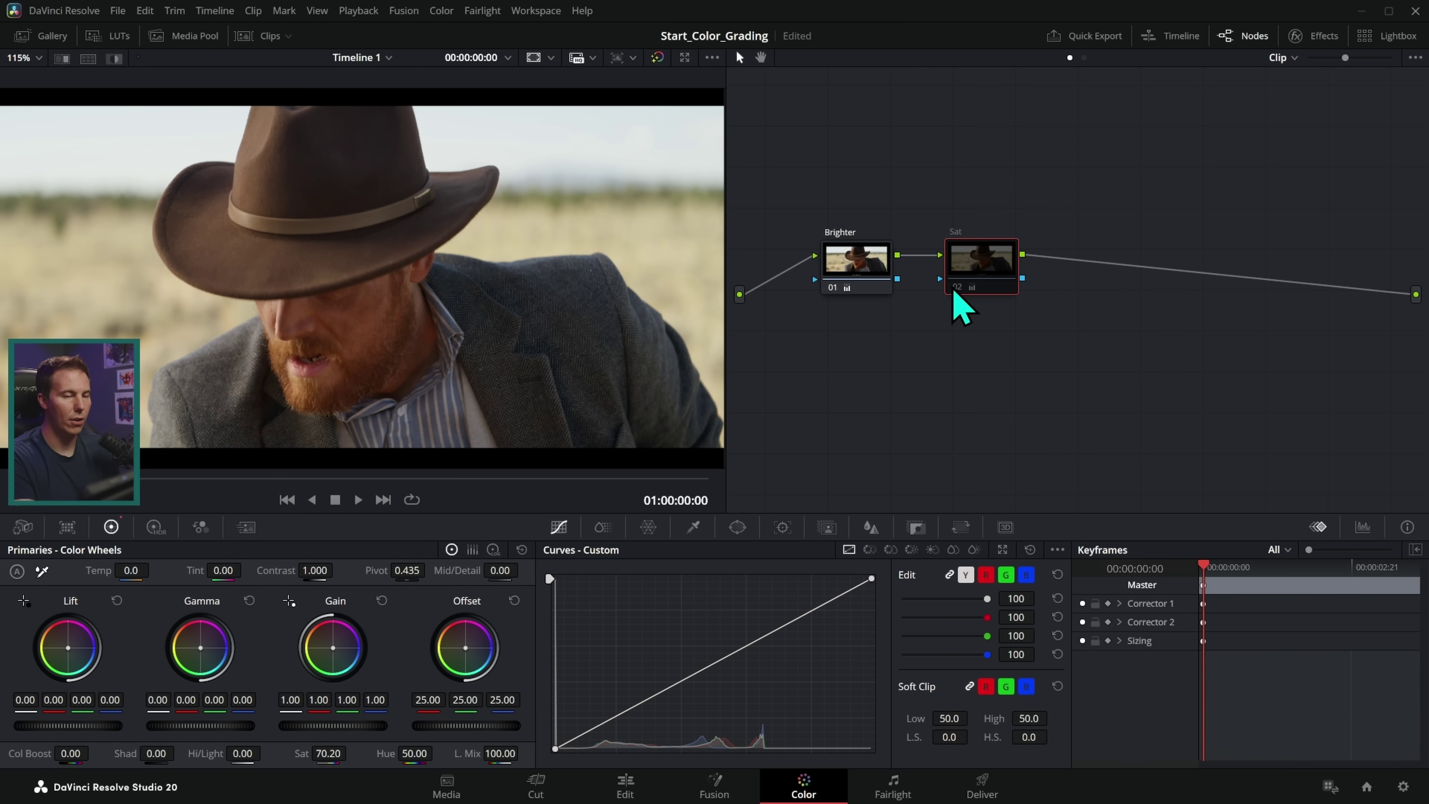
pyautogui.click(954, 289)
pyautogui.click(954, 289)
pyautogui.click(954, 289)
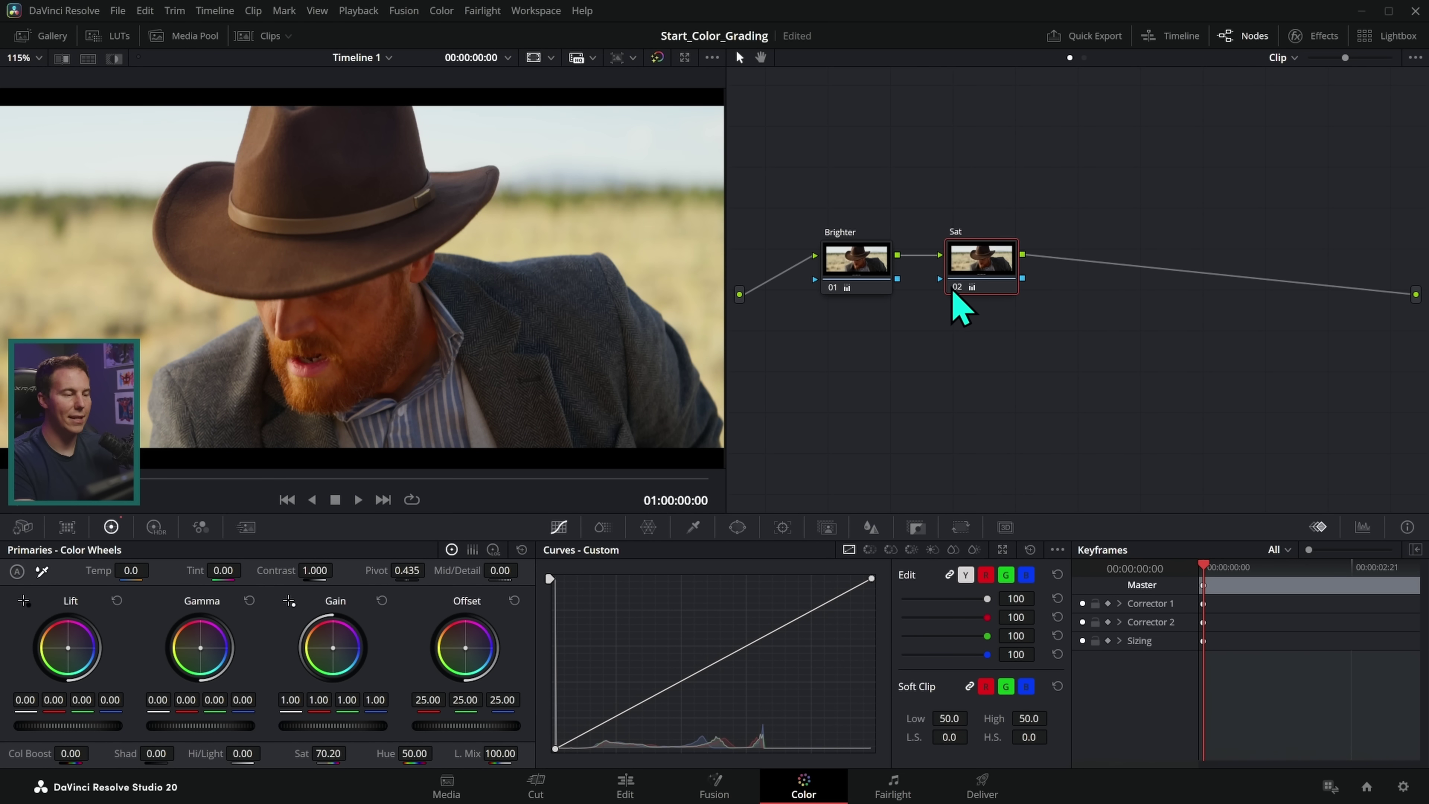
pyautogui.click(980, 264)
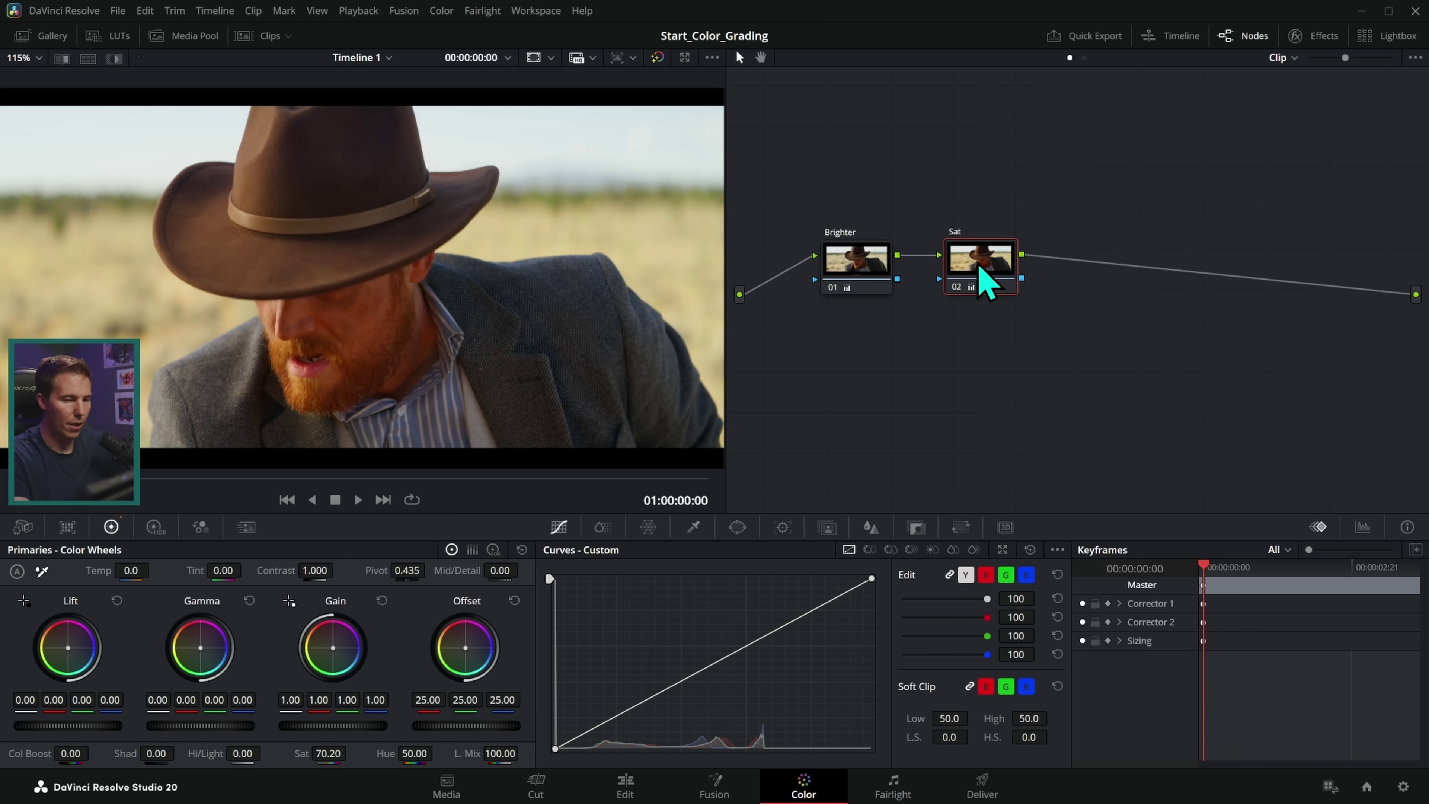
# Step: Add serial node 03 with contrast 1.326 at pivot 0.315
pyautogui.hotkey('alt', 's')
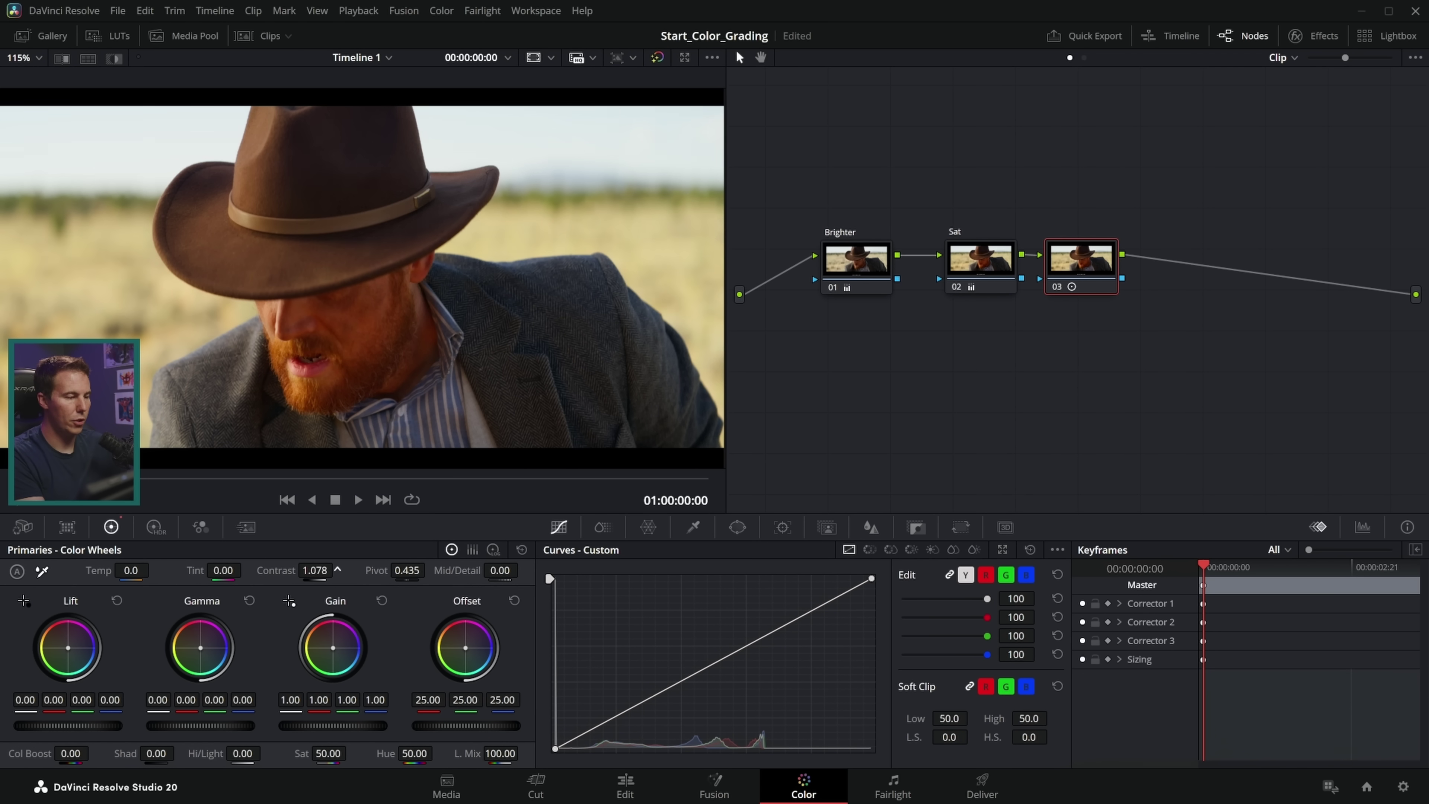
pyautogui.moveTo(338, 569); pyautogui.dragTo(340, 570)
pyautogui.moveTo(407, 570)
pyautogui.mouseDown()
pyautogui.moveTo(377, 570)
pyautogui.moveTo(390, 570)
pyautogui.mouseUp()
pyautogui.rightClick(1075, 258)
pyautogui.press('Escape')
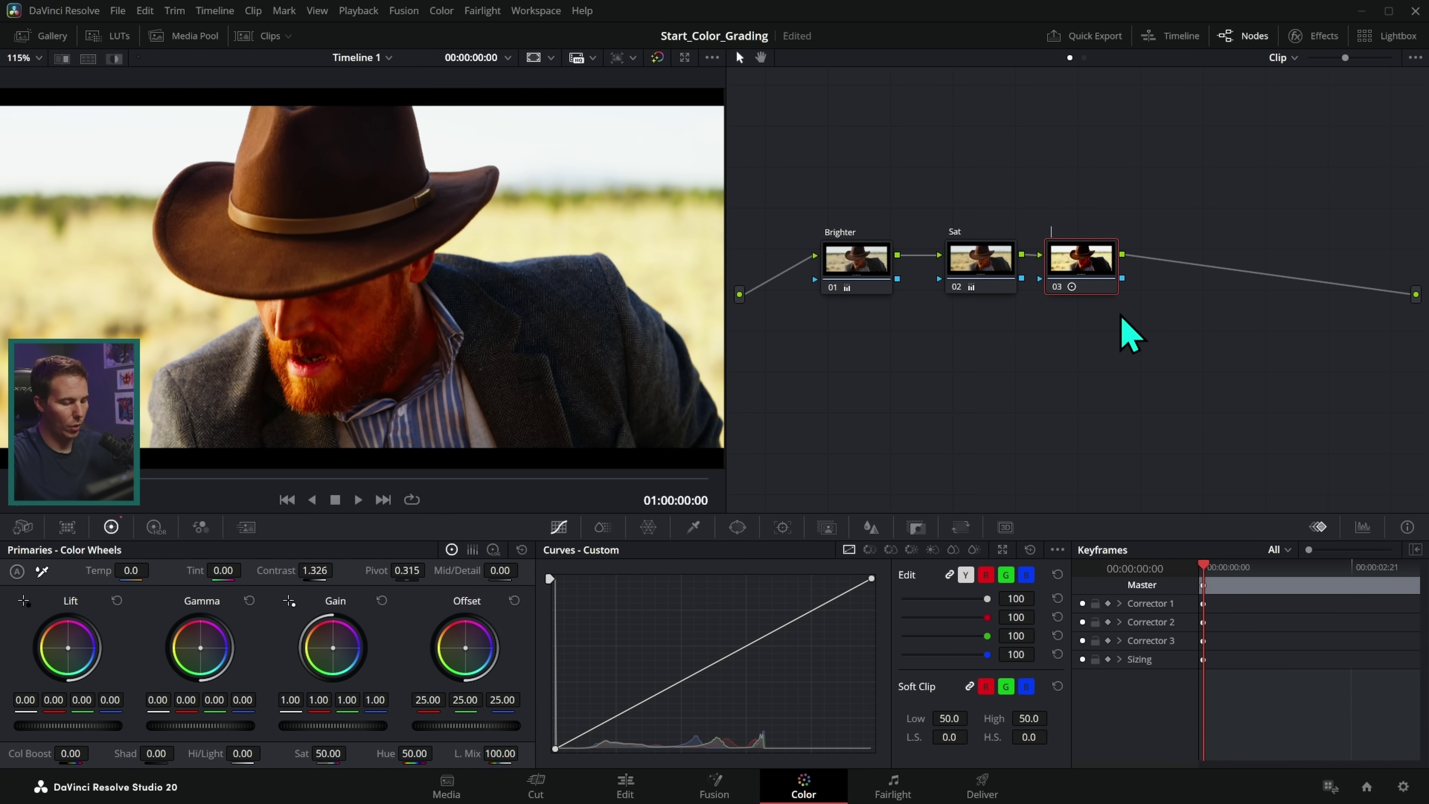
# Step: Toggle the Contrast node off and on to compare, then select Sat
pyautogui.click(1056, 288)
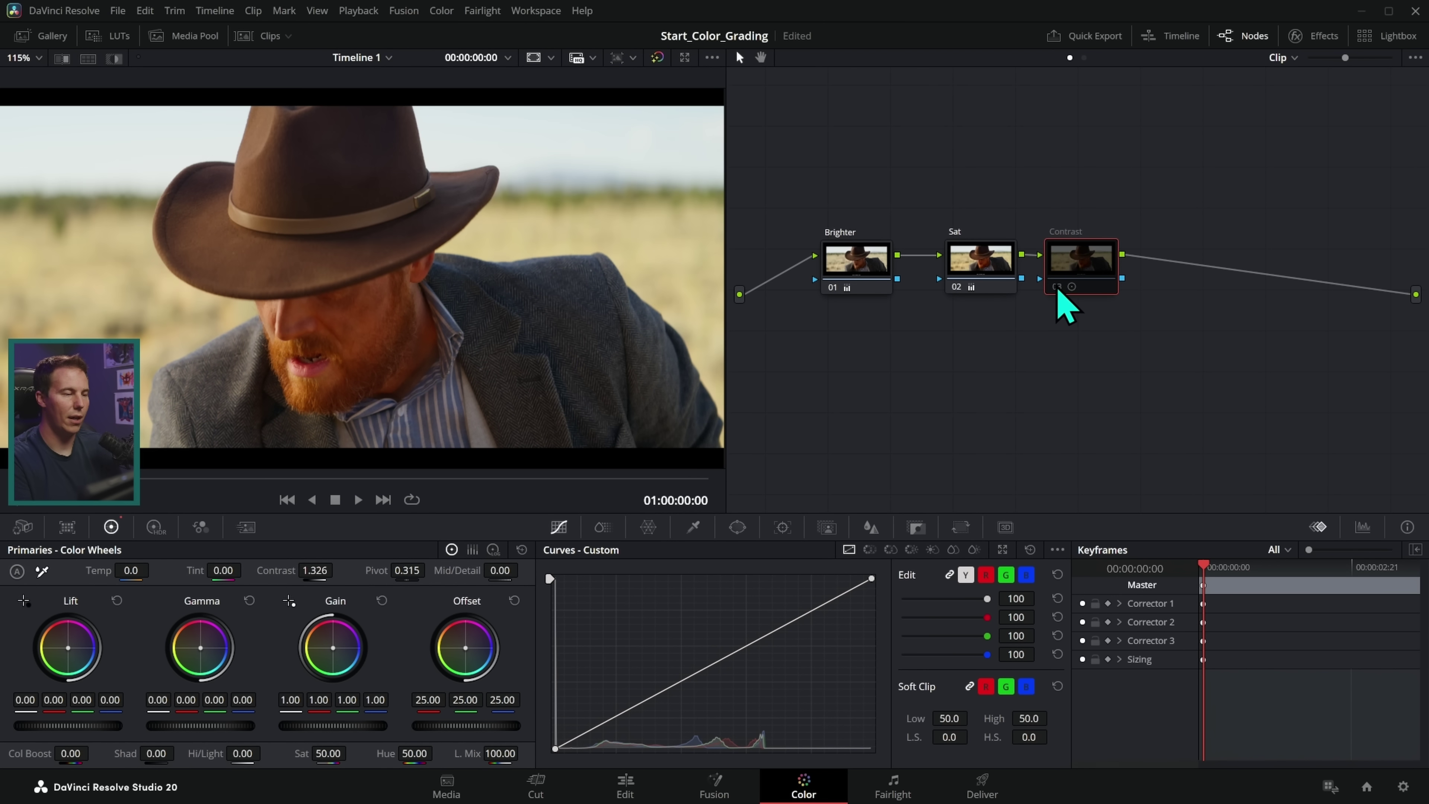
pyautogui.click(1057, 288)
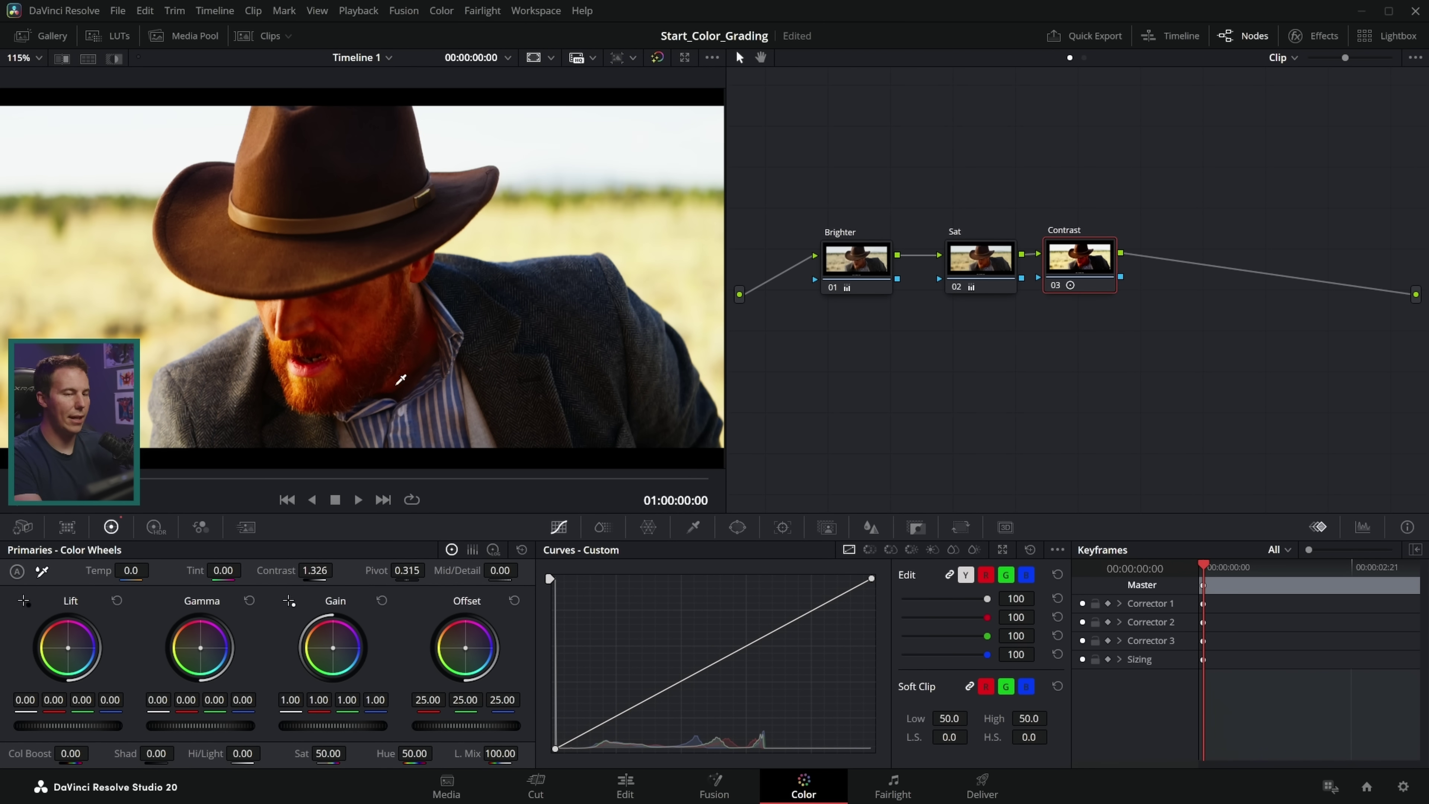
pyautogui.click(975, 281)
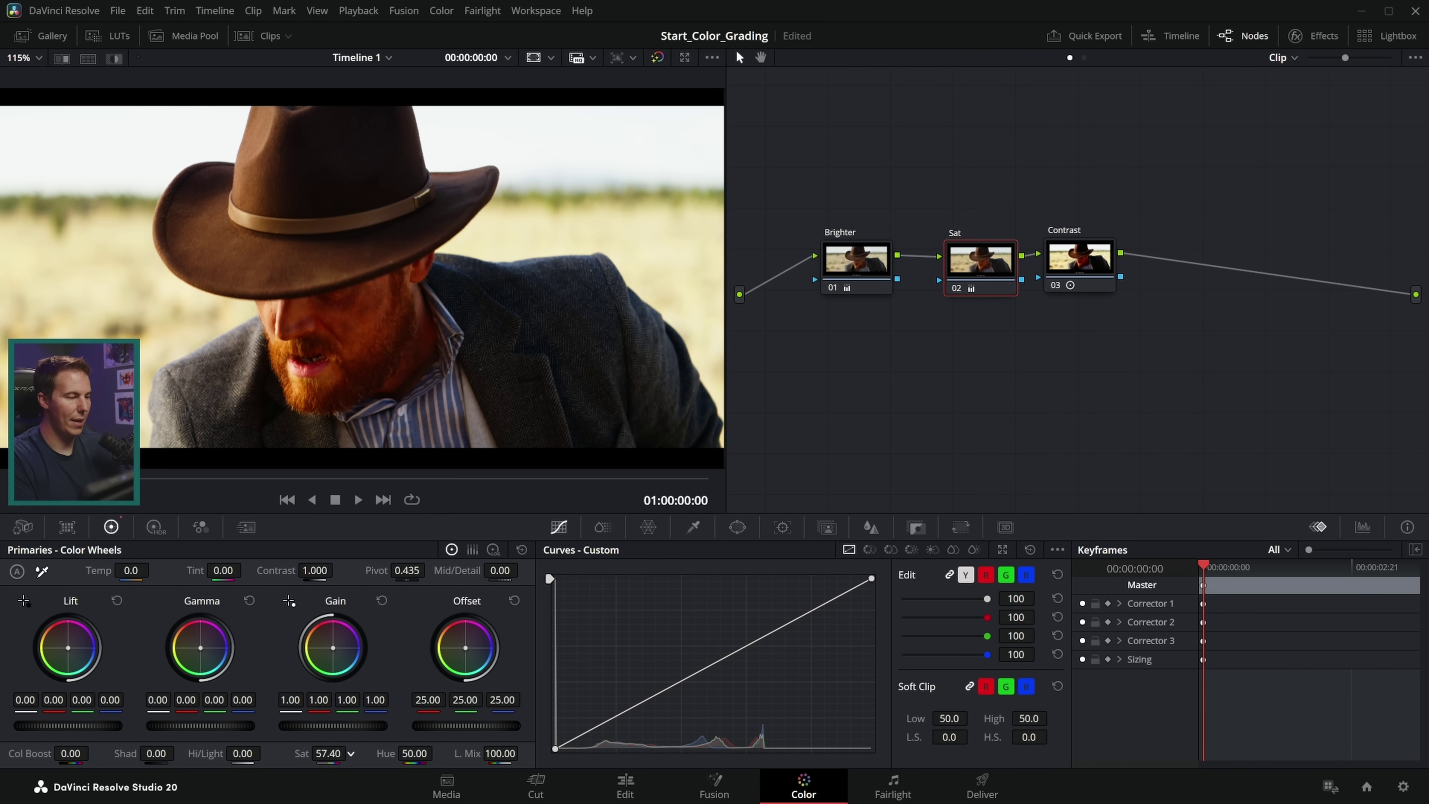
# Step: Bypass and re-enable the Contrast, Sat and Brighter nodes in turn to compare
pyautogui.click(1055, 286)
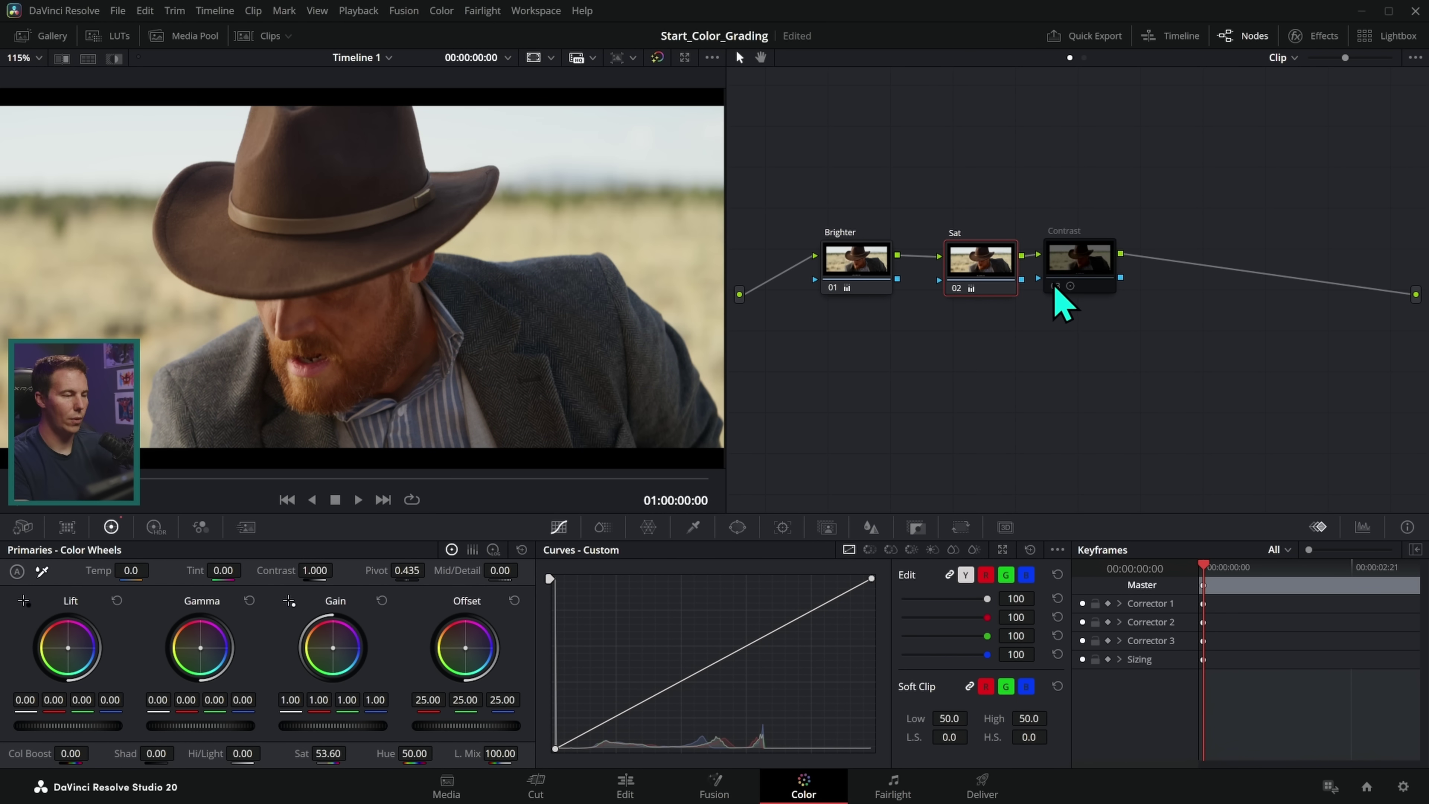
pyautogui.click(1054, 286)
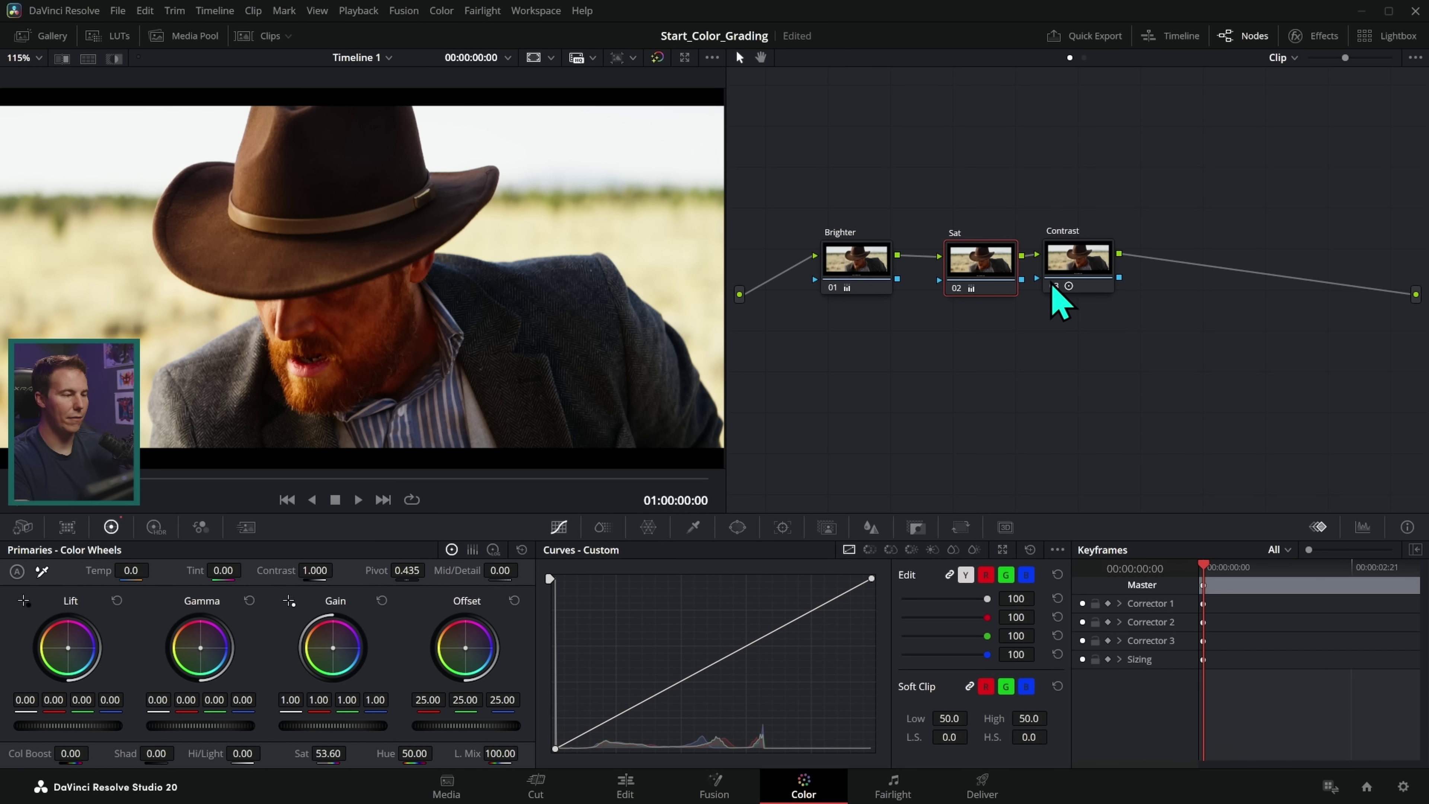
pyautogui.click(959, 288)
pyautogui.click(961, 289)
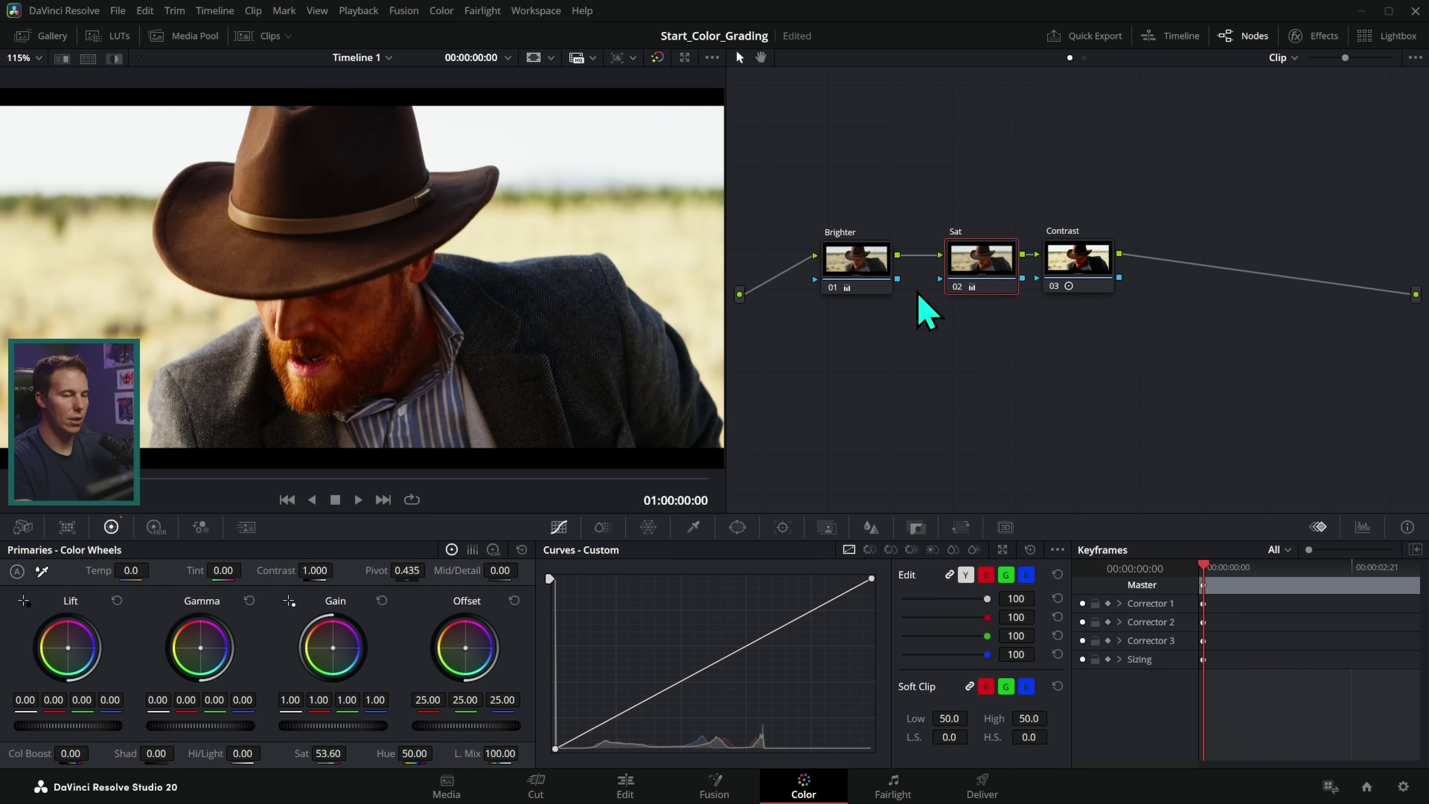
pyautogui.click(834, 287)
pyautogui.click(834, 287)
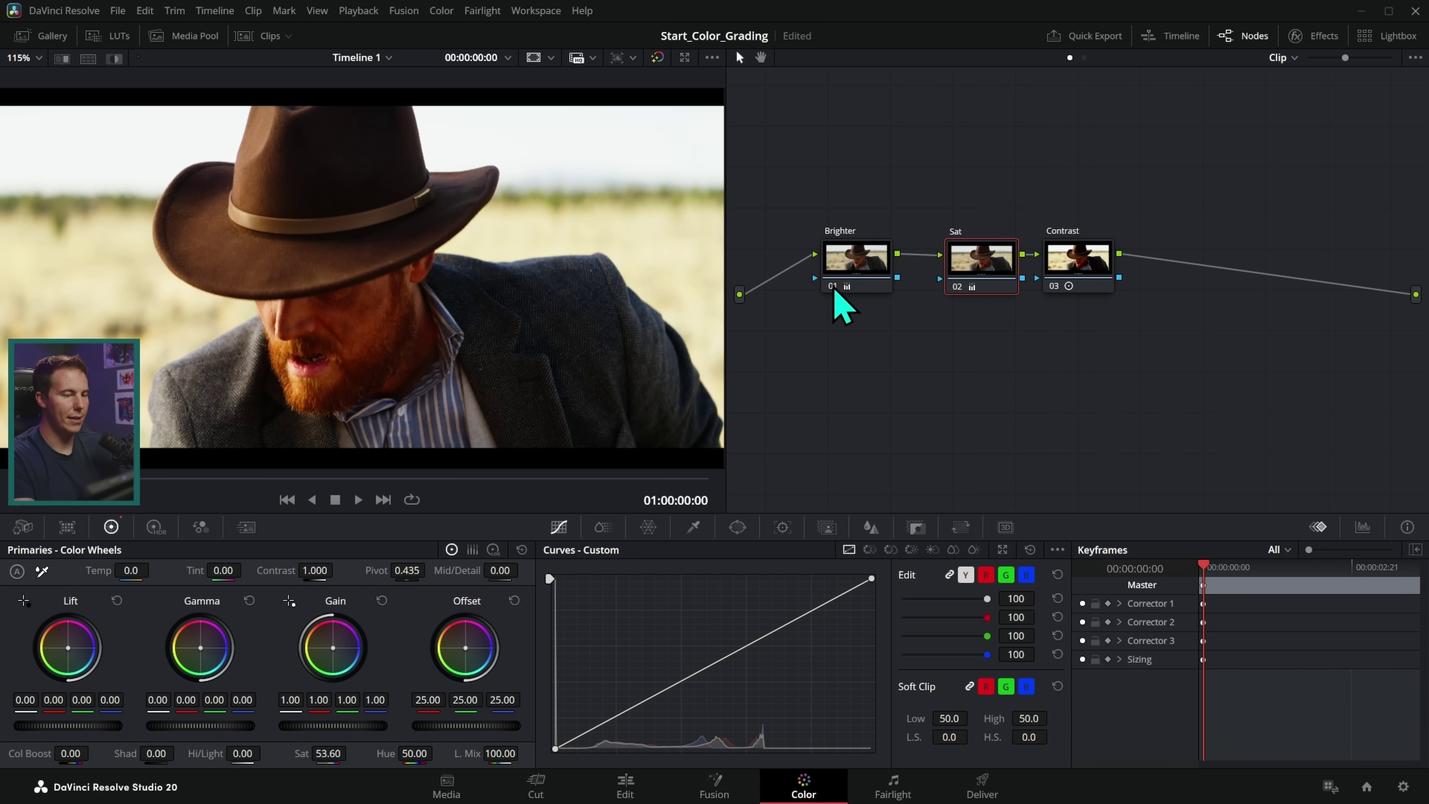
pyautogui.moveTo(988, 270); pyautogui.dragTo(979, 270)
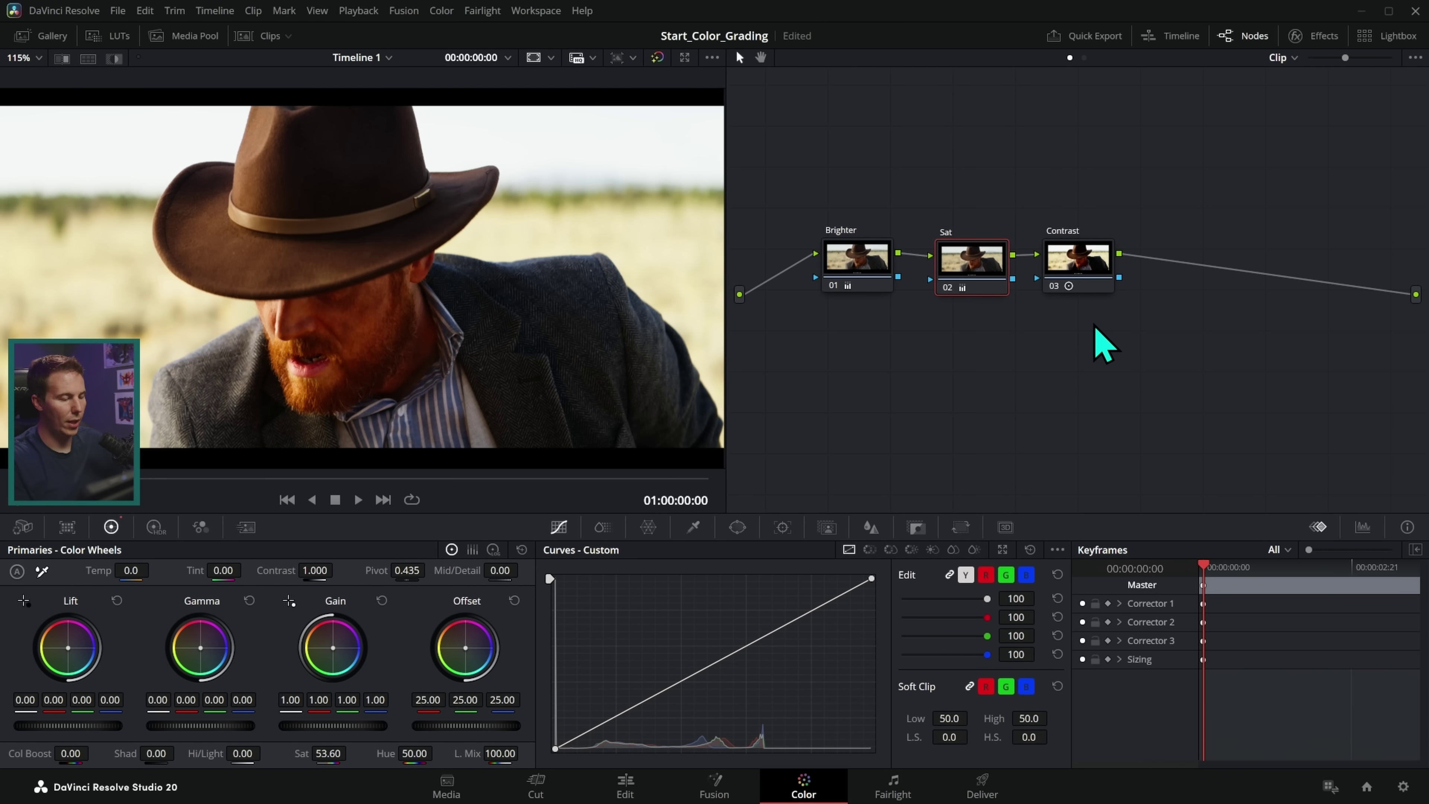
# Step: Bring up clip 02, the darker cowboy shot with a single node
pyautogui.moveTo(392, 702)
pyautogui.mouseDown()
pyautogui.moveTo(488, 764)
pyautogui.moveTo(511, 670)
pyautogui.moveTo(686, 528)
pyautogui.moveTo(891, 297)
pyautogui.mouseUp()
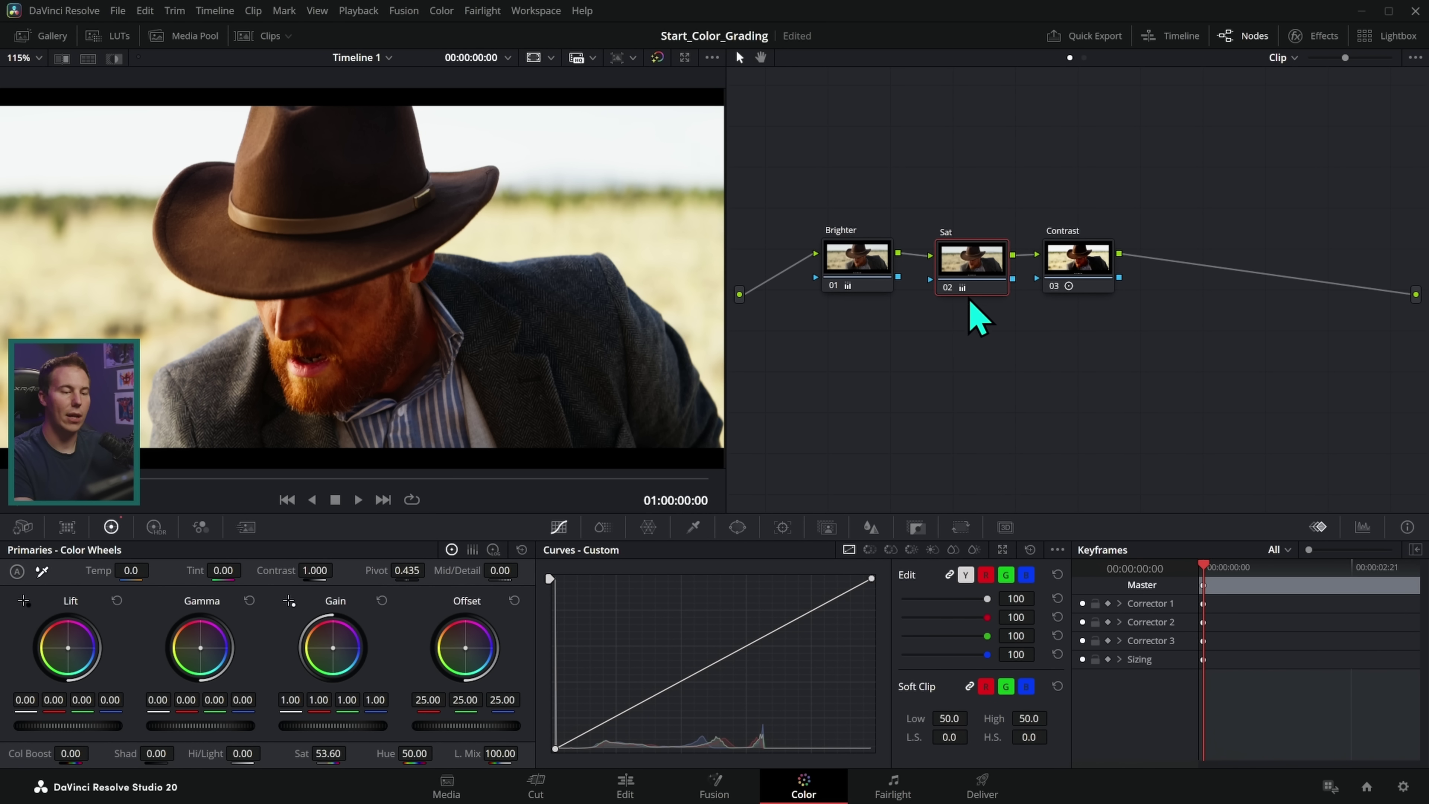
pyautogui.moveTo(946, 291); pyautogui.dragTo(948, 295)
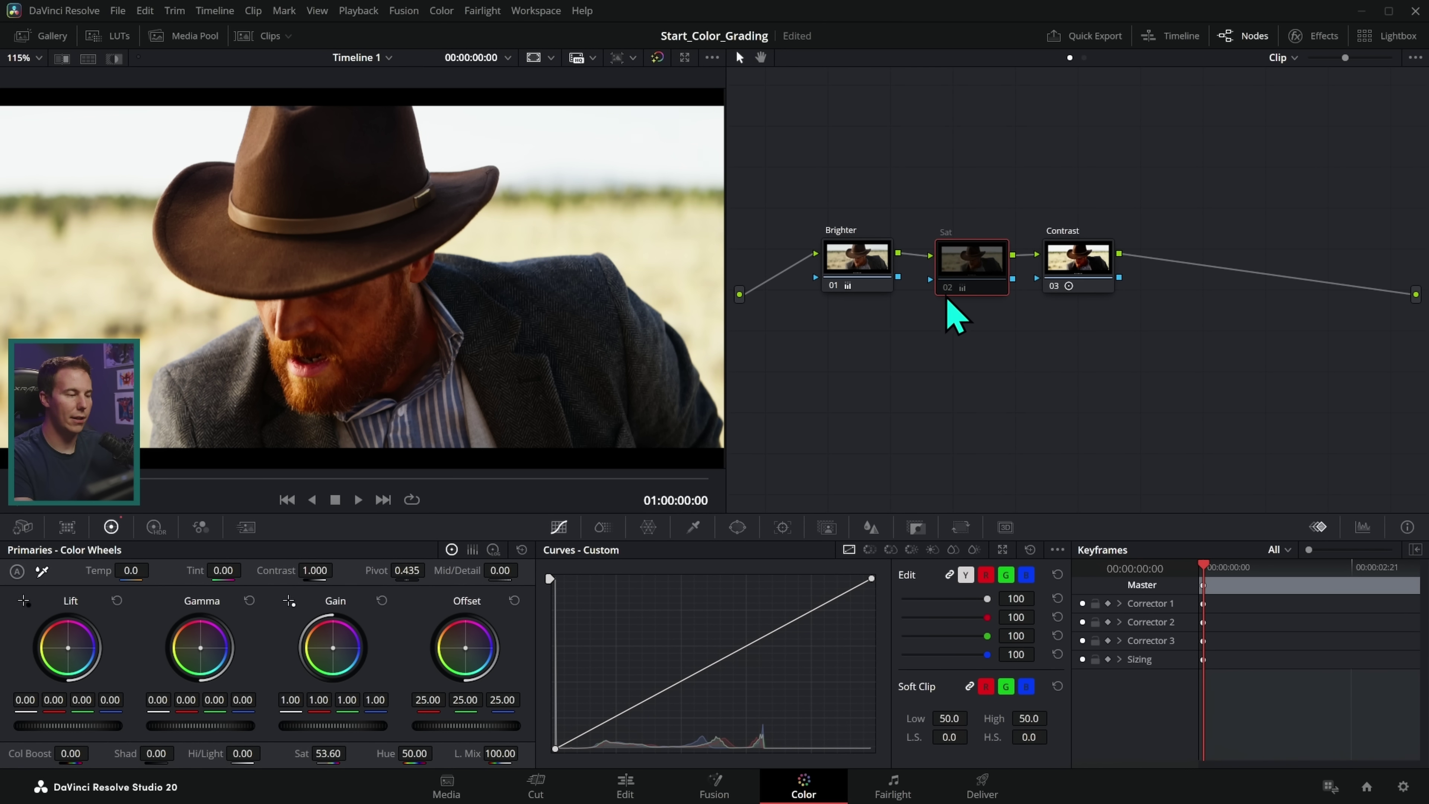
pyautogui.click(1053, 287)
pyautogui.click(1053, 286)
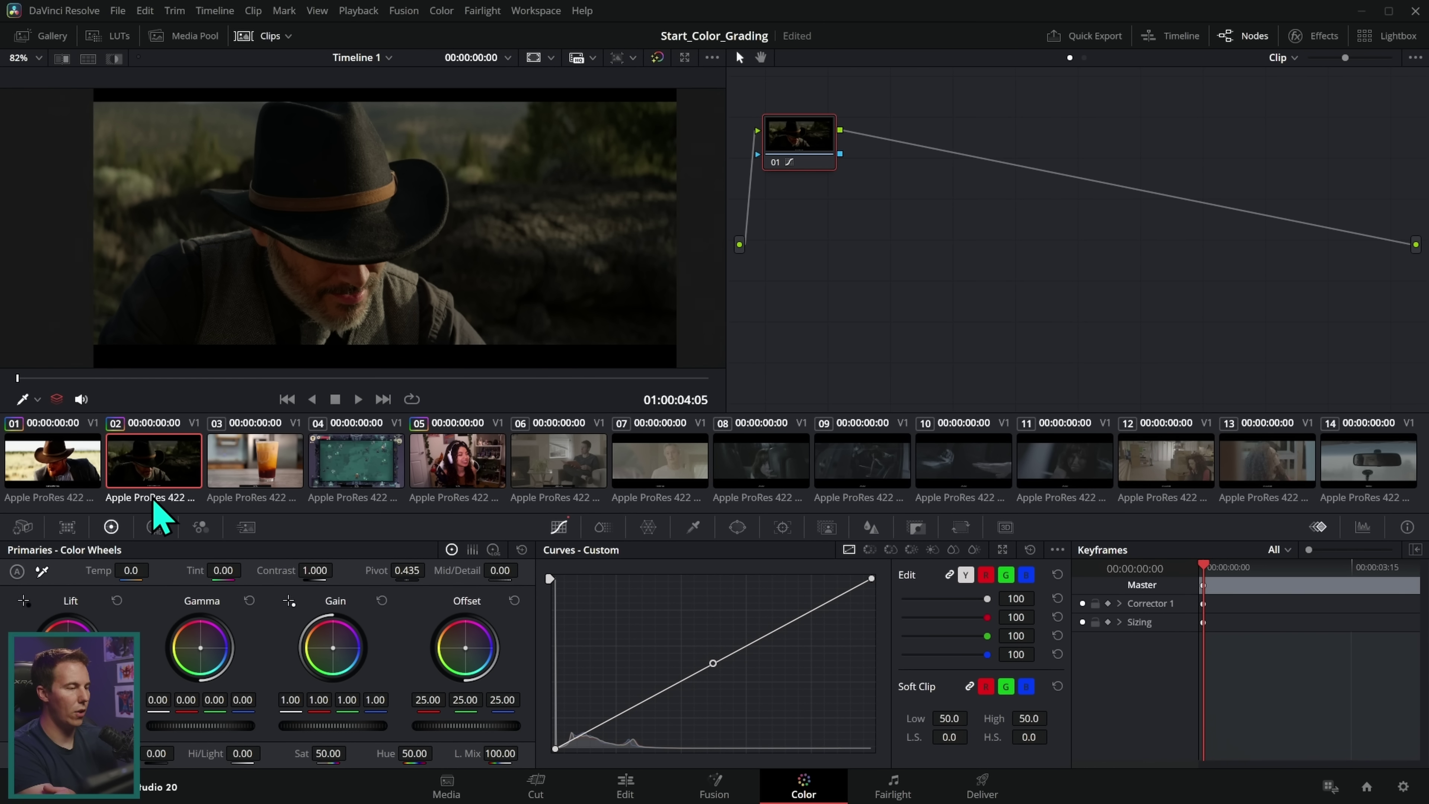
# Step: Apply clip 01's three-node grade to clip 02 and select the Brighter node
pyautogui.middleClick(55, 468)
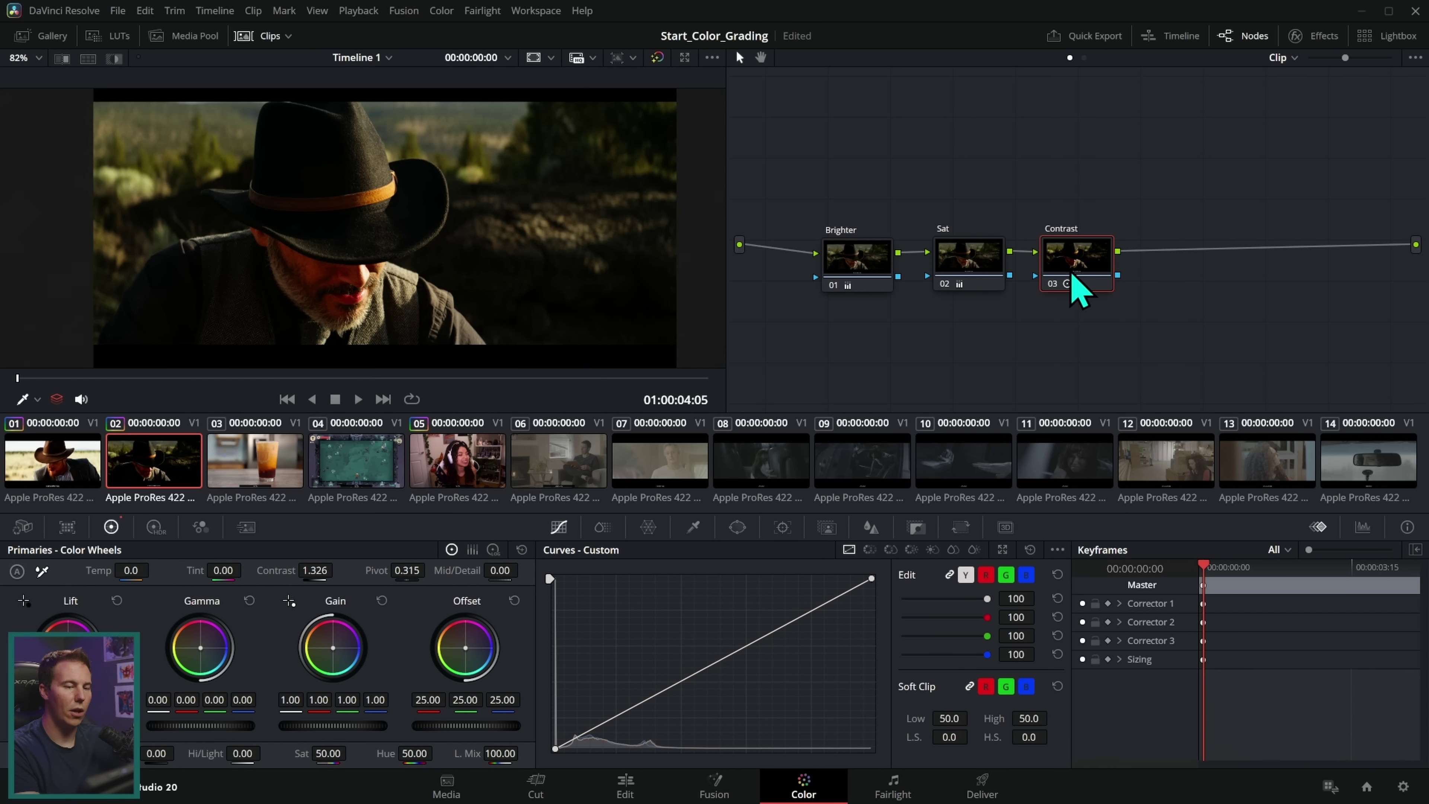
pyautogui.click(852, 264)
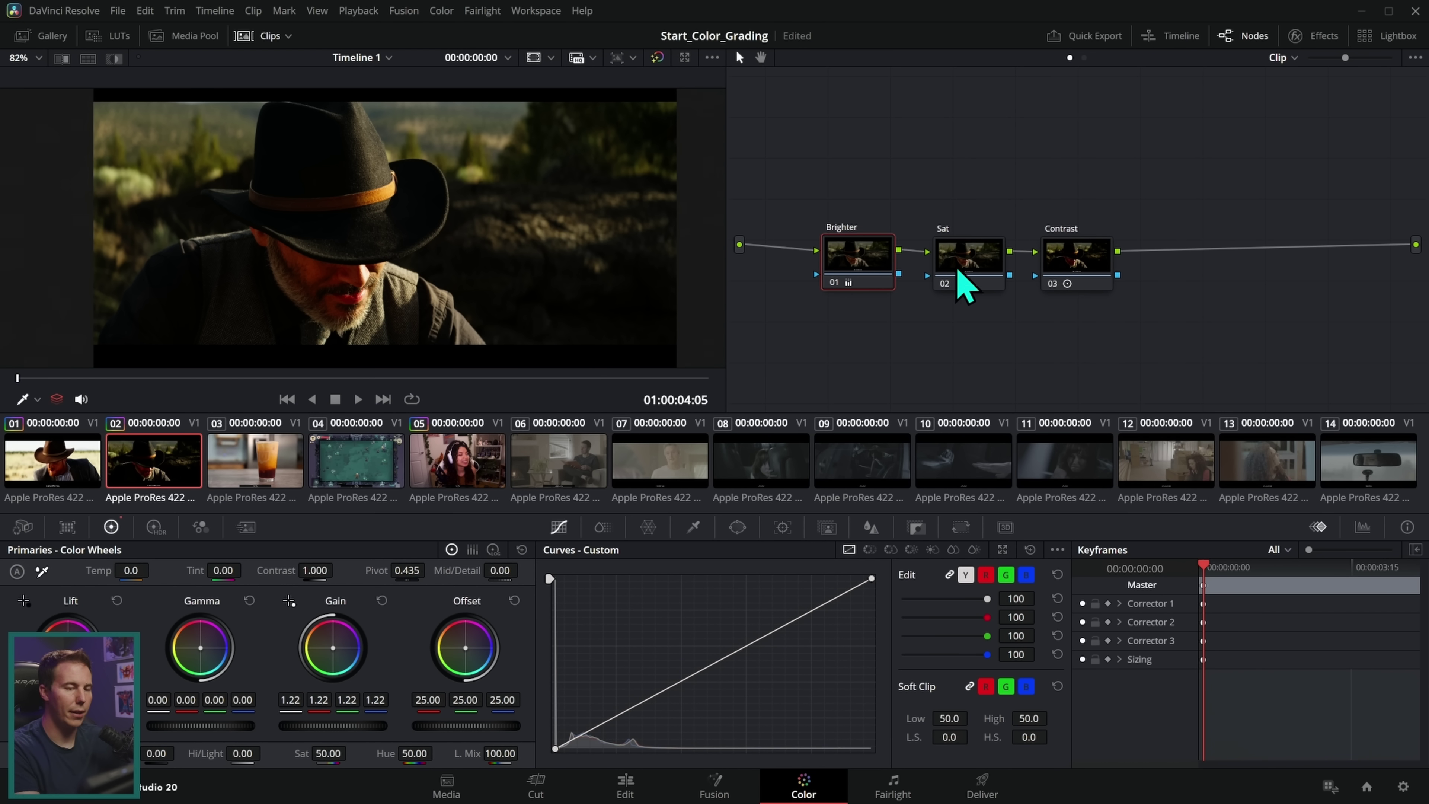
pyautogui.click(843, 261)
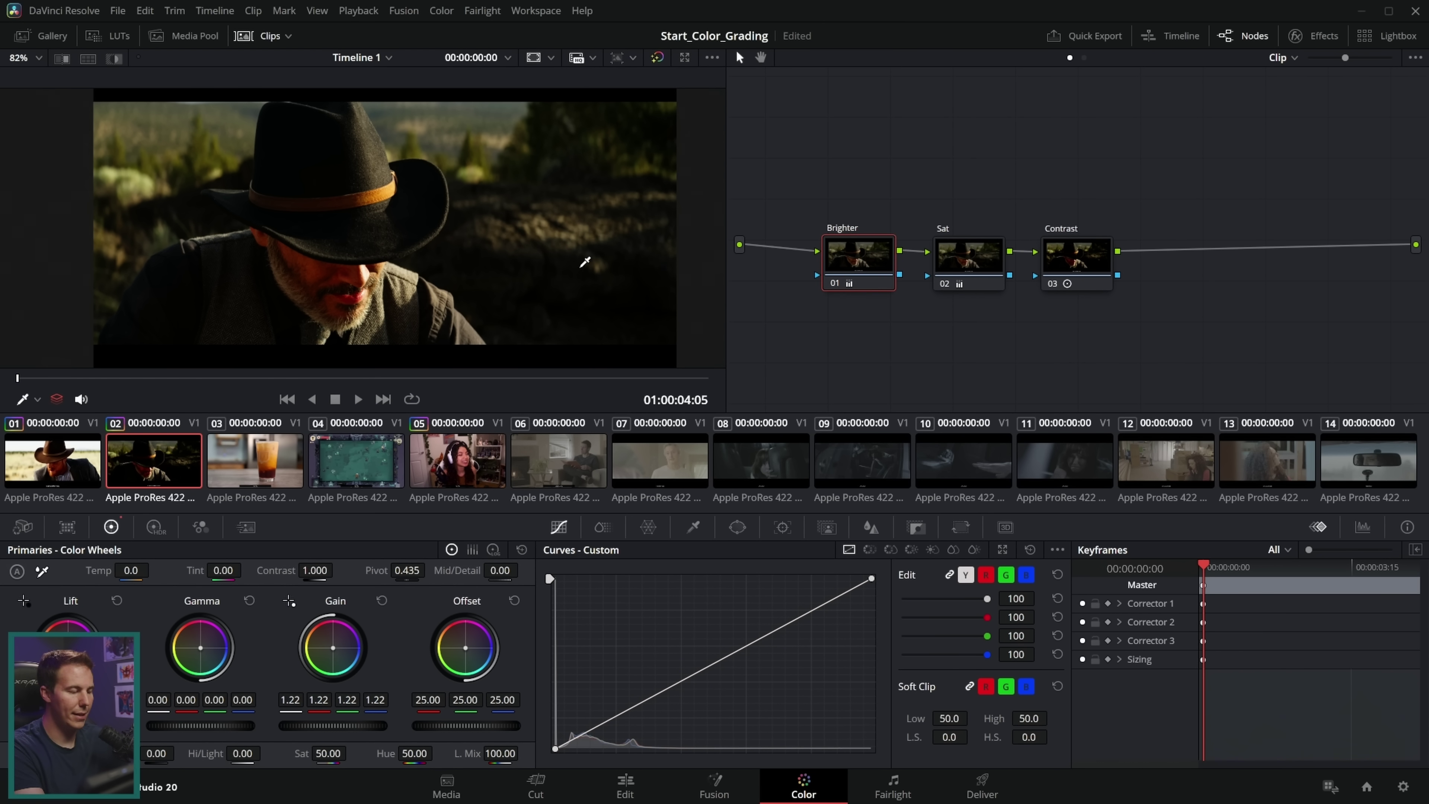
# Step: Retune Brighter to gamma 0.08 and gain 1.00, then return to clip 01
pyautogui.moveTo(201, 726)
pyautogui.mouseDown()
pyautogui.moveTo(225, 726)
pyautogui.moveTo(213, 726)
pyautogui.mouseUp()
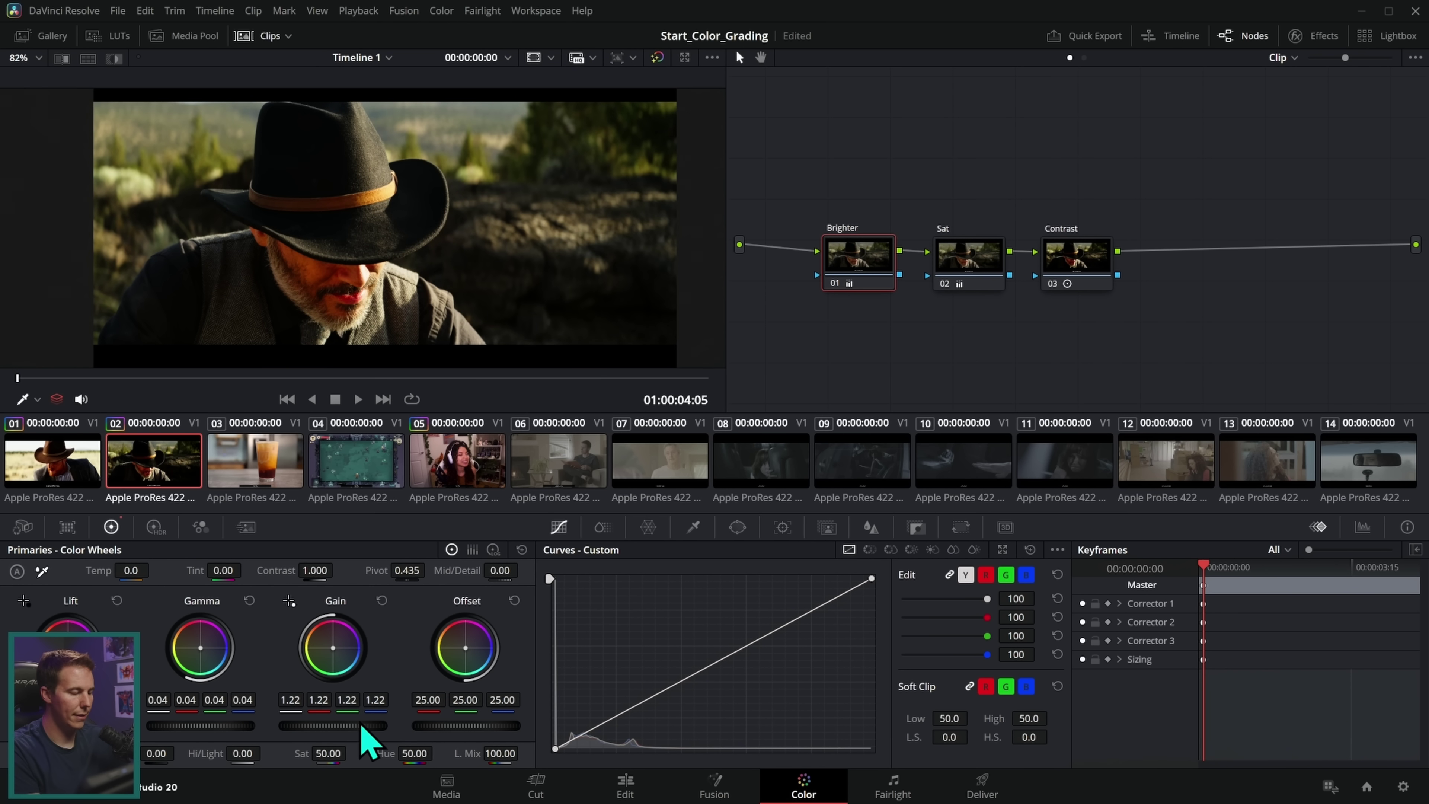
pyautogui.moveTo(359, 725); pyautogui.dragTo(332, 726)
pyautogui.moveTo(200, 726); pyautogui.dragTo(213, 726)
pyautogui.moveTo(333, 725); pyautogui.dragTo(320, 725)
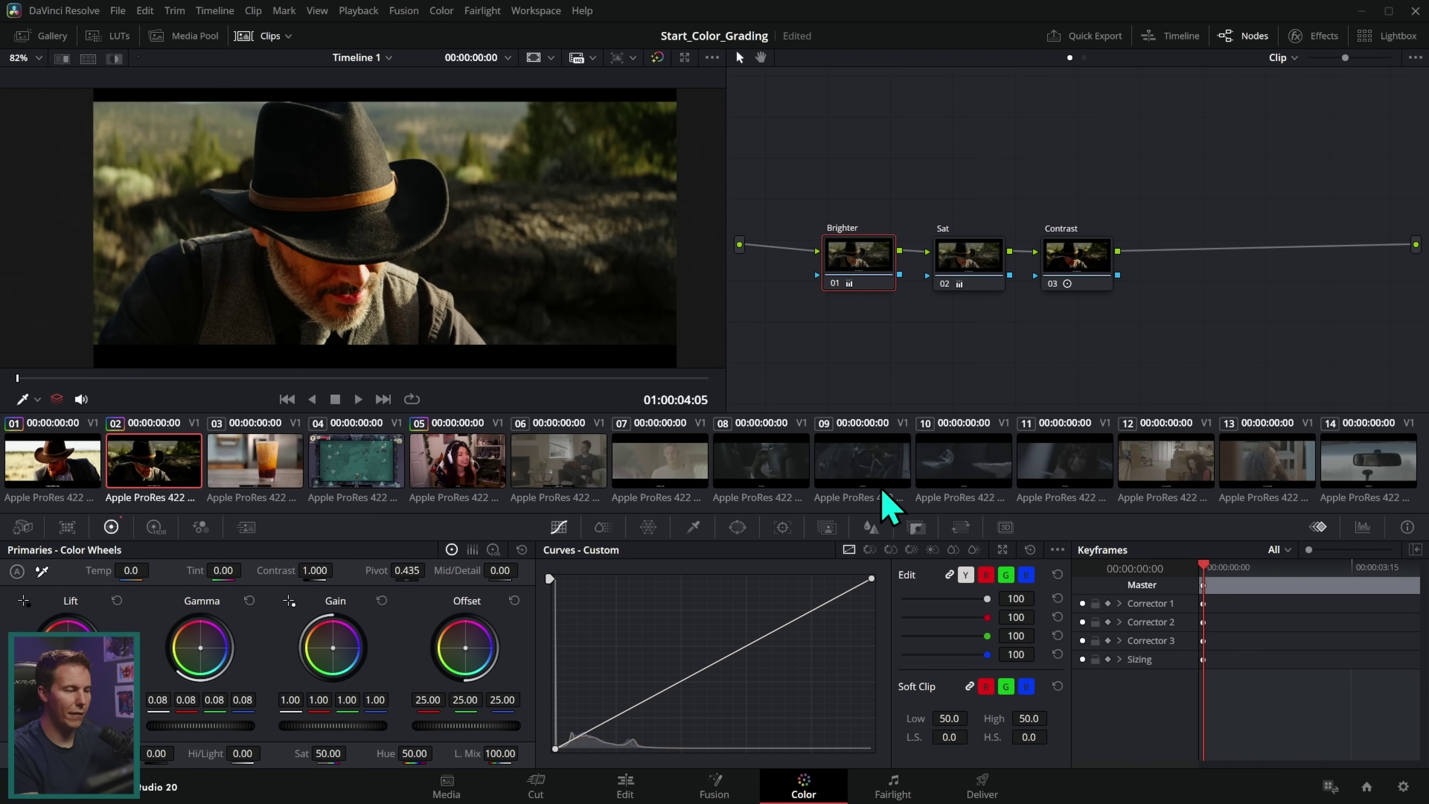
pyautogui.click(56, 478)
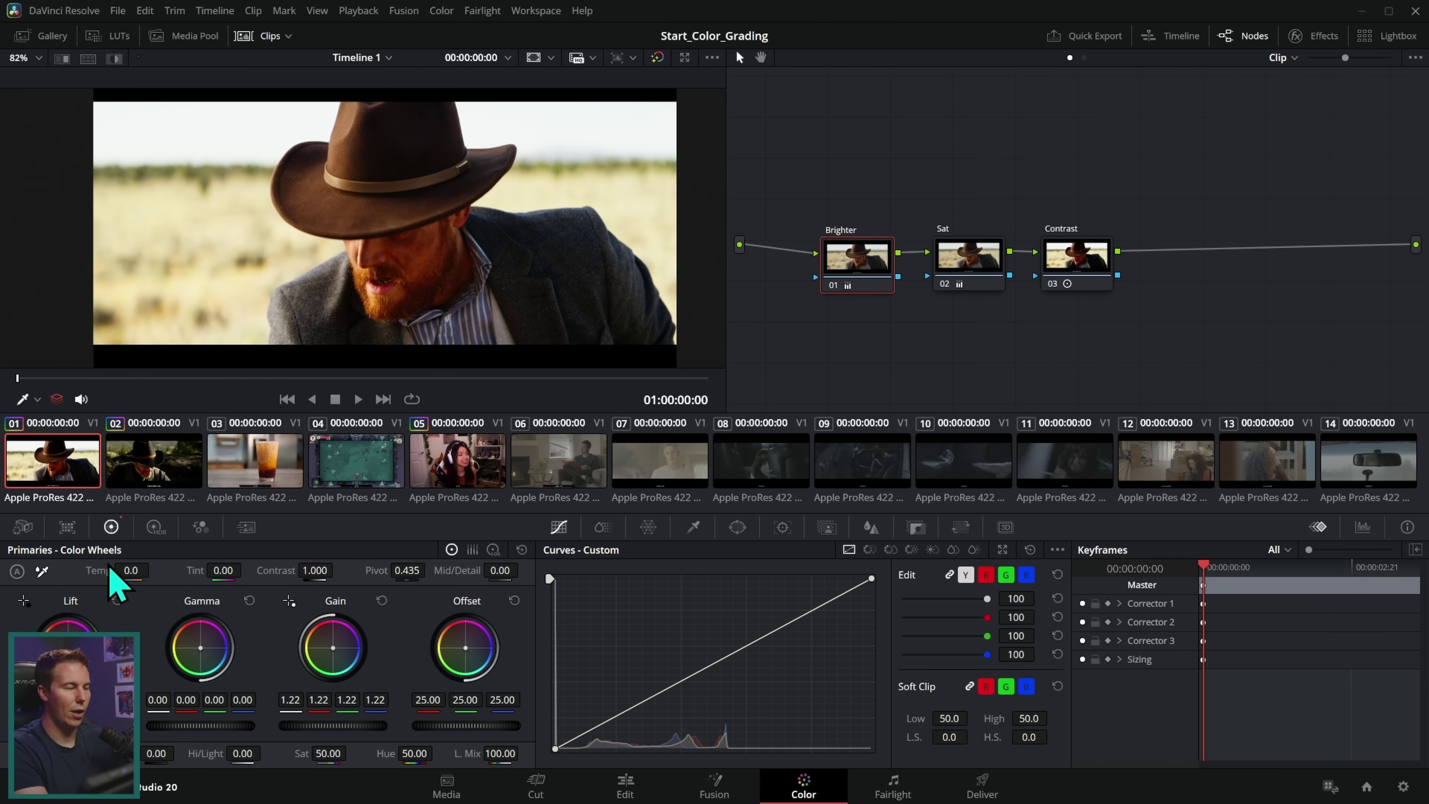
# Step: Copy clip 02's grade to clip 01, reset Brighter, and lift gamma to 0.03
pyautogui.middleClick(150, 465)
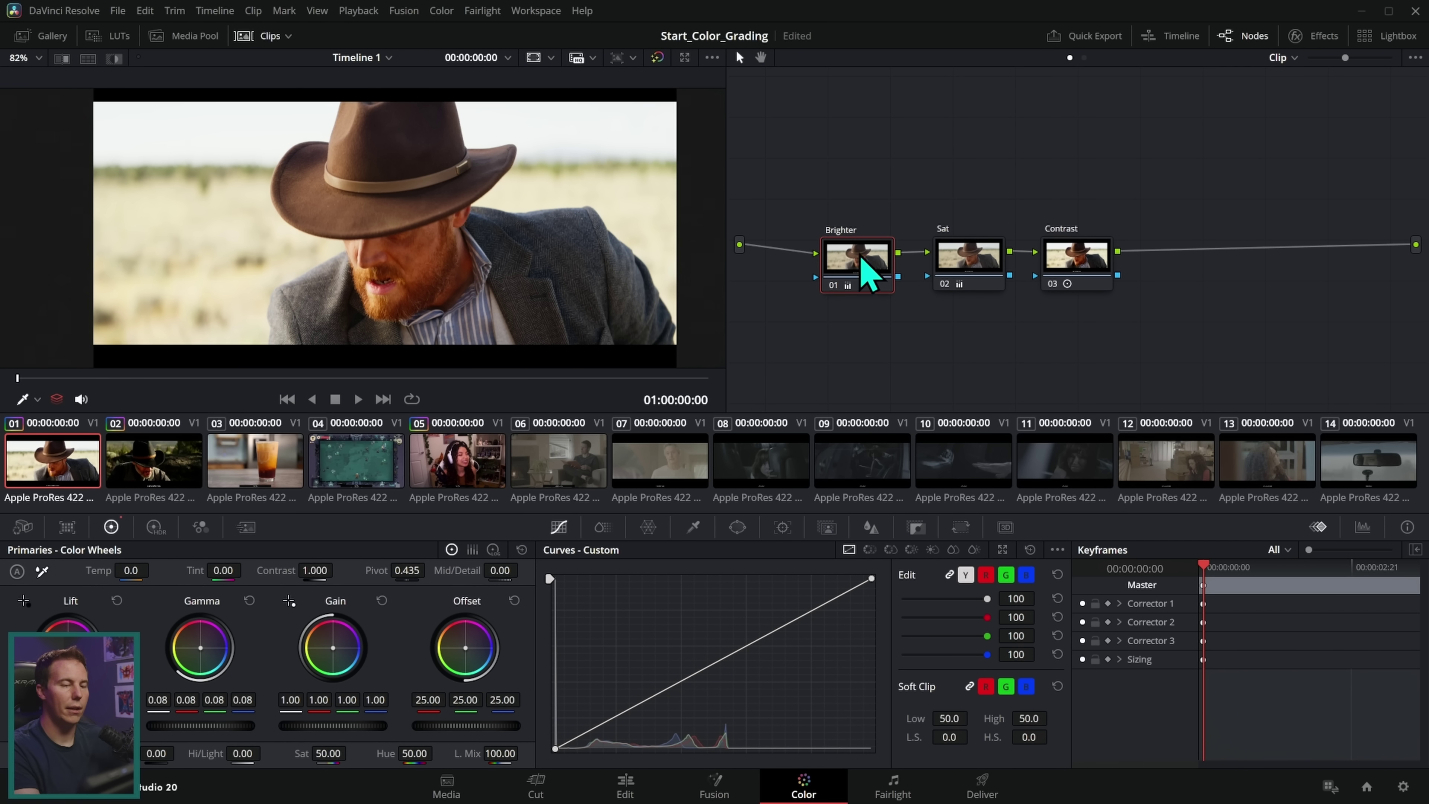
pyautogui.rightClick(848, 260)
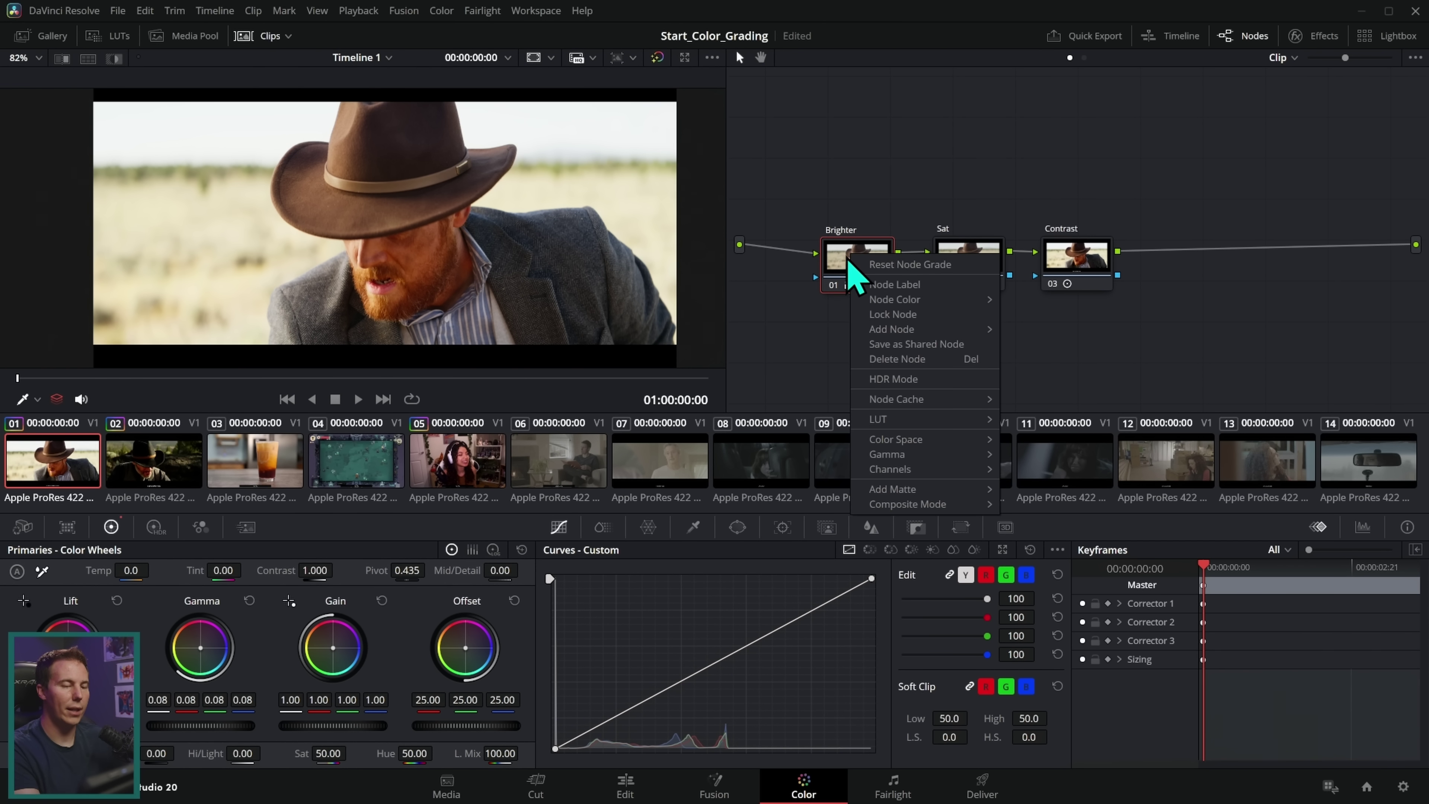
pyautogui.click(907, 265)
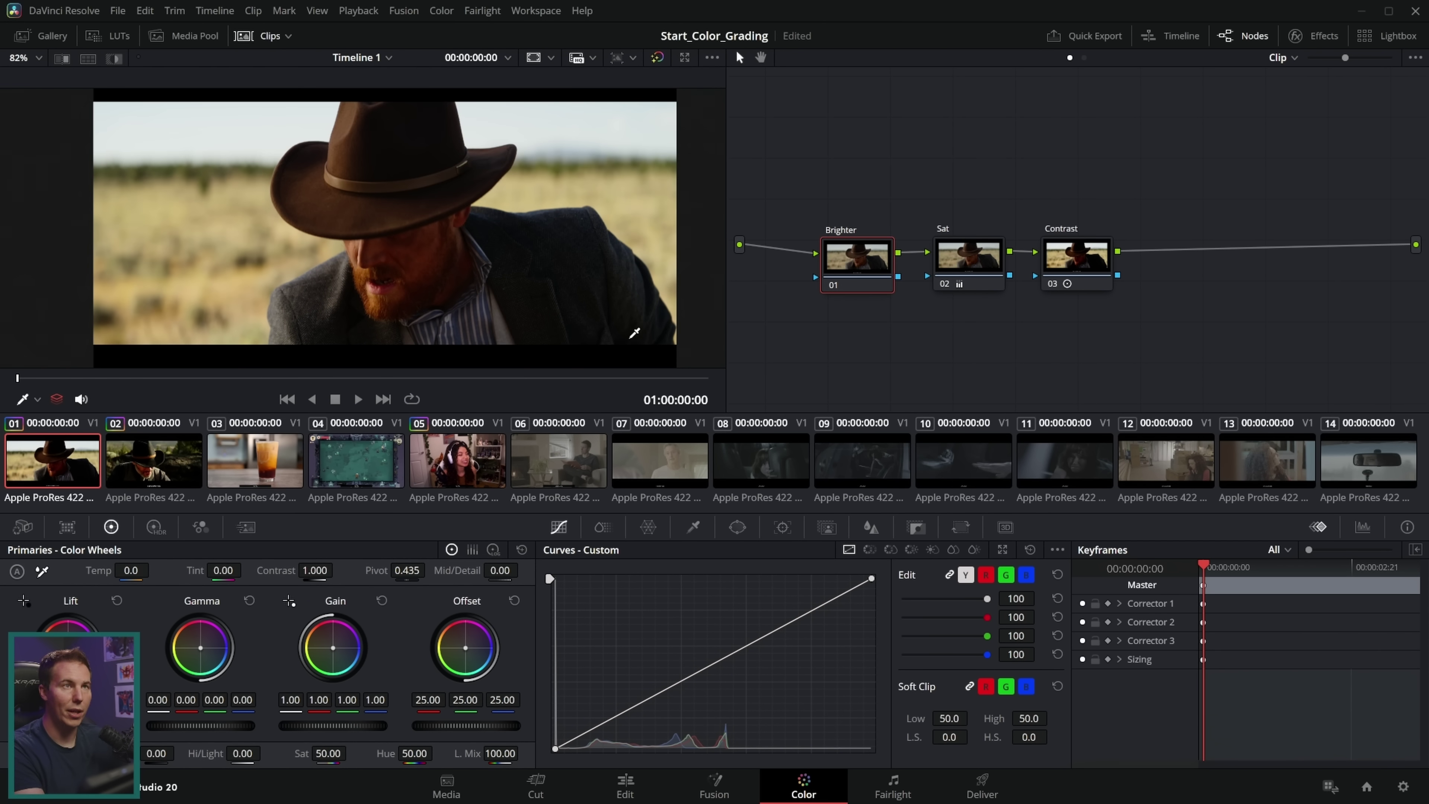
pyautogui.moveTo(207, 725); pyautogui.dragTo(219, 726)
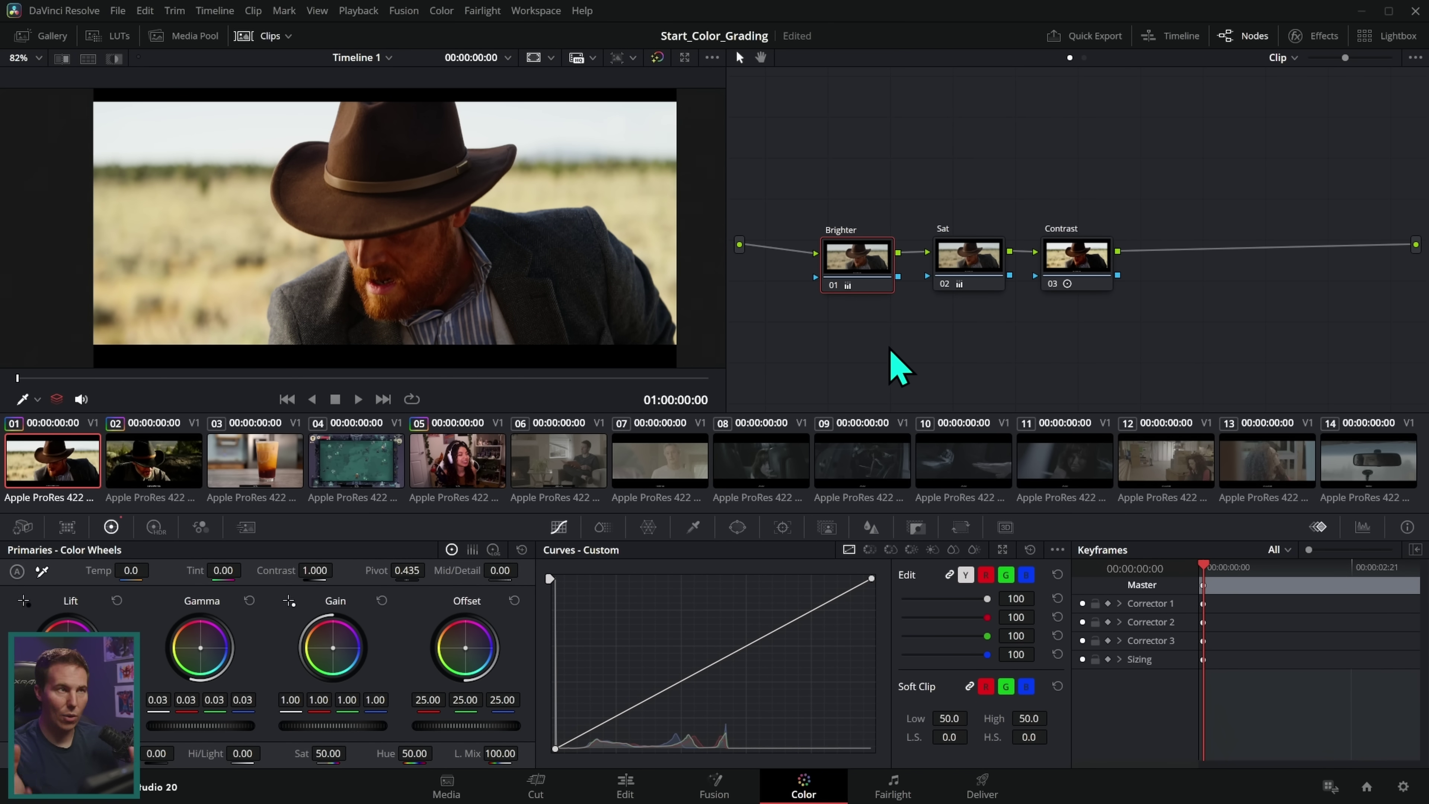
# Step: Move to clip 02 and reset it to a single ungraded node
pyautogui.press('Down')
pyautogui.rightClick(981, 335)
pyautogui.click(1007, 339)
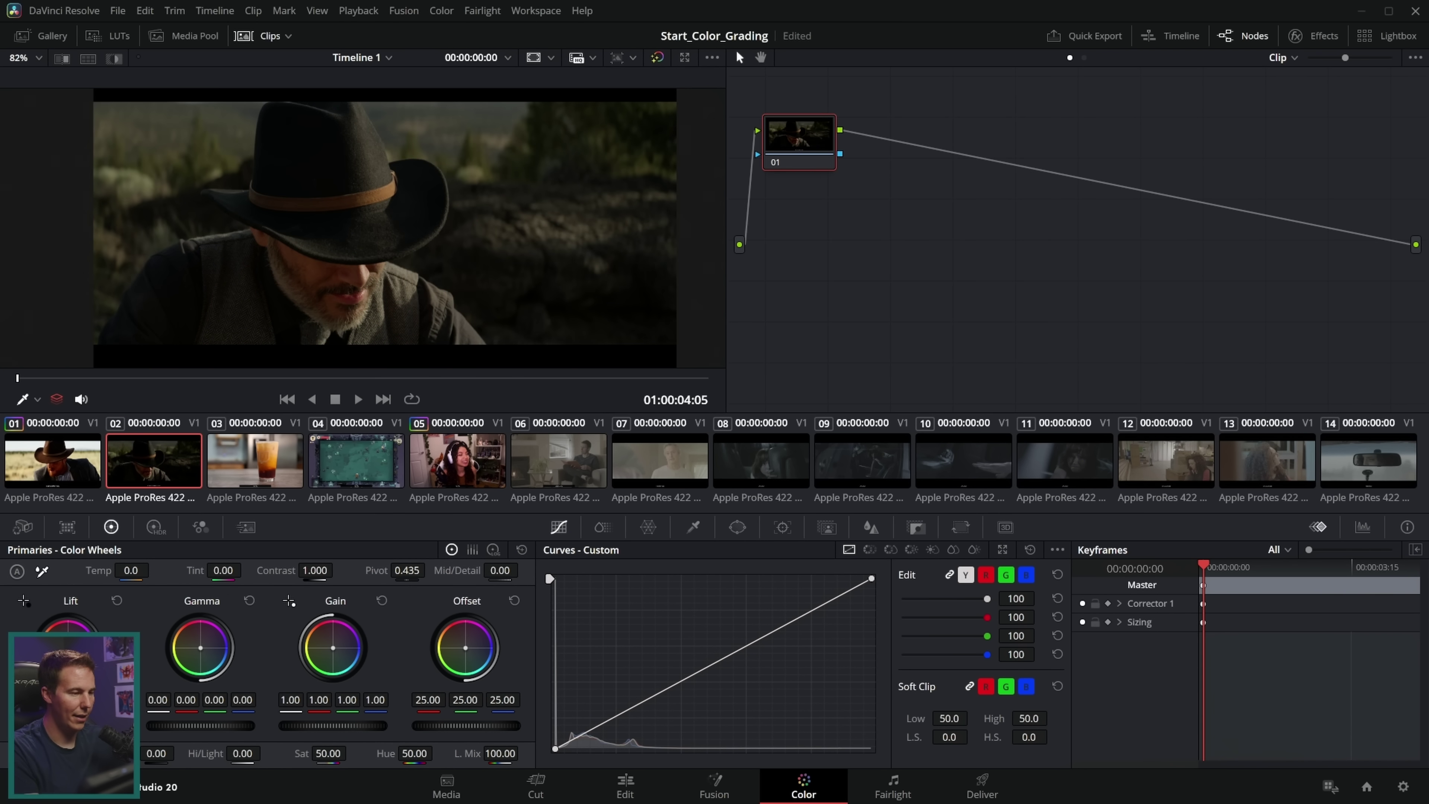
# Step: Grade clip 02 with gain 1.48, an S-curve and tint 11, and label the node A Bunch of Stuff
pyautogui.moveTo(363, 726); pyautogui.dragTo(391, 727)
pyautogui.moveTo(772, 631); pyautogui.dragTo(771, 615)
pyautogui.moveTo(621, 713); pyautogui.dragTo(621, 716)
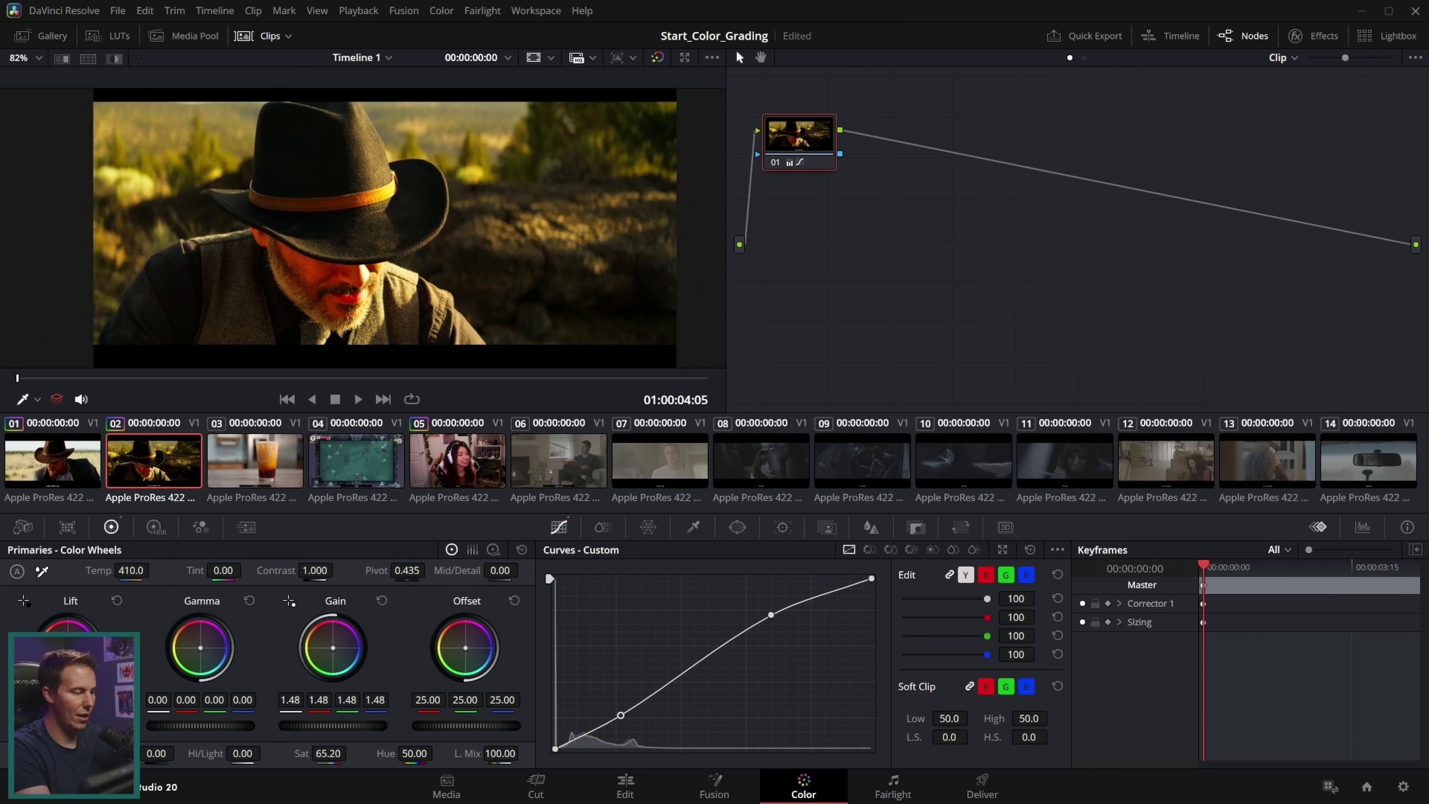
pyautogui.moveTo(221, 570); pyautogui.dragTo(228, 570)
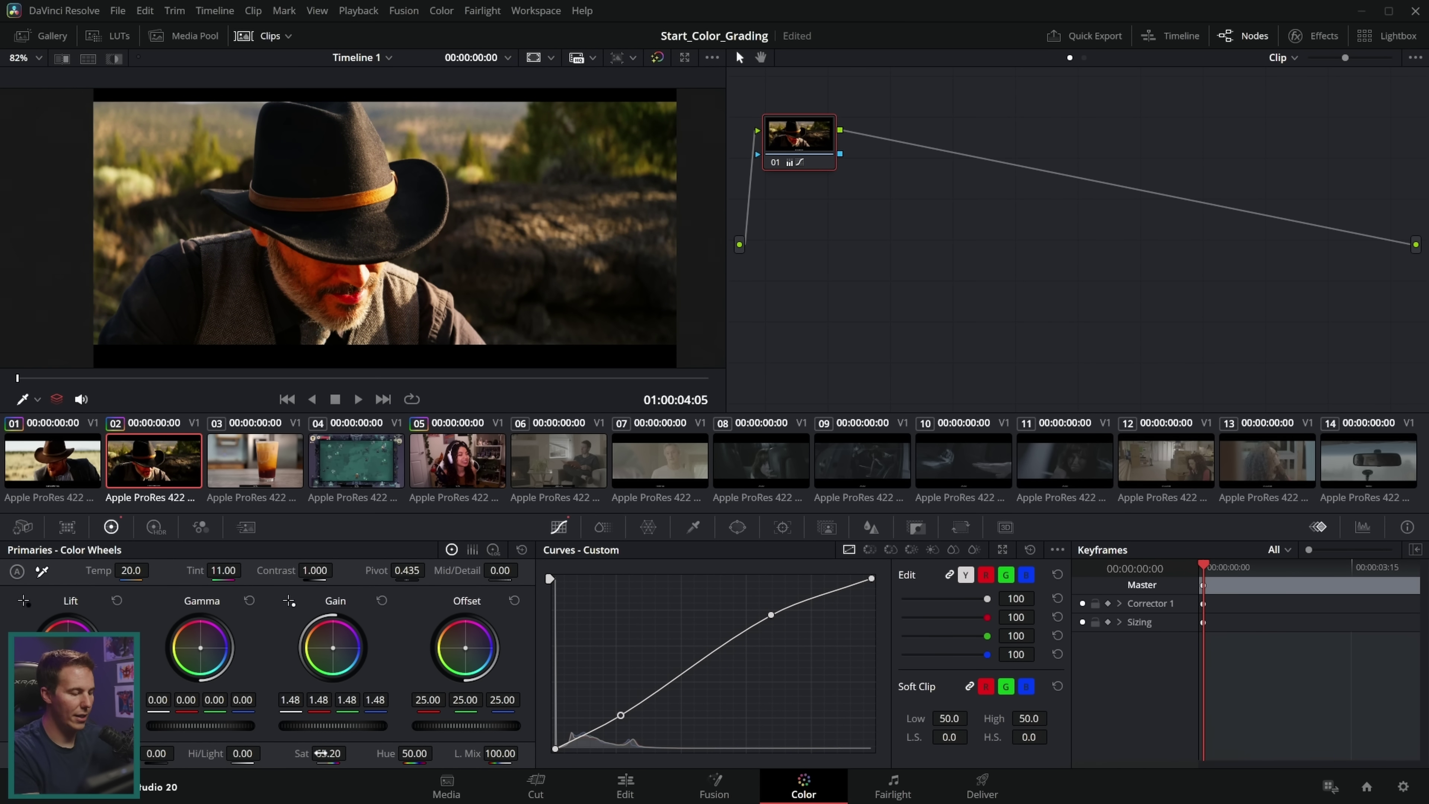
pyautogui.rightClick(821, 138)
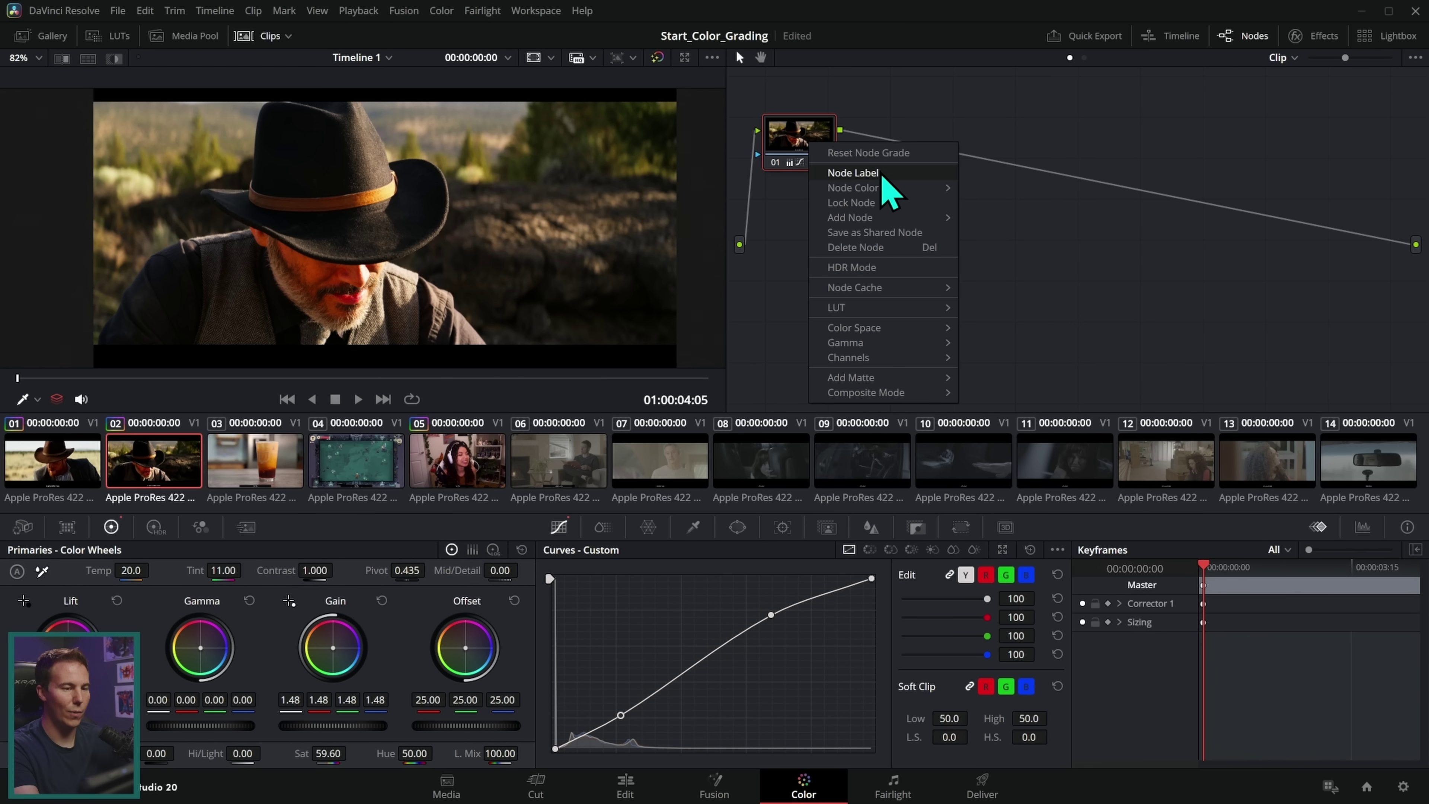
pyautogui.click(893, 186)
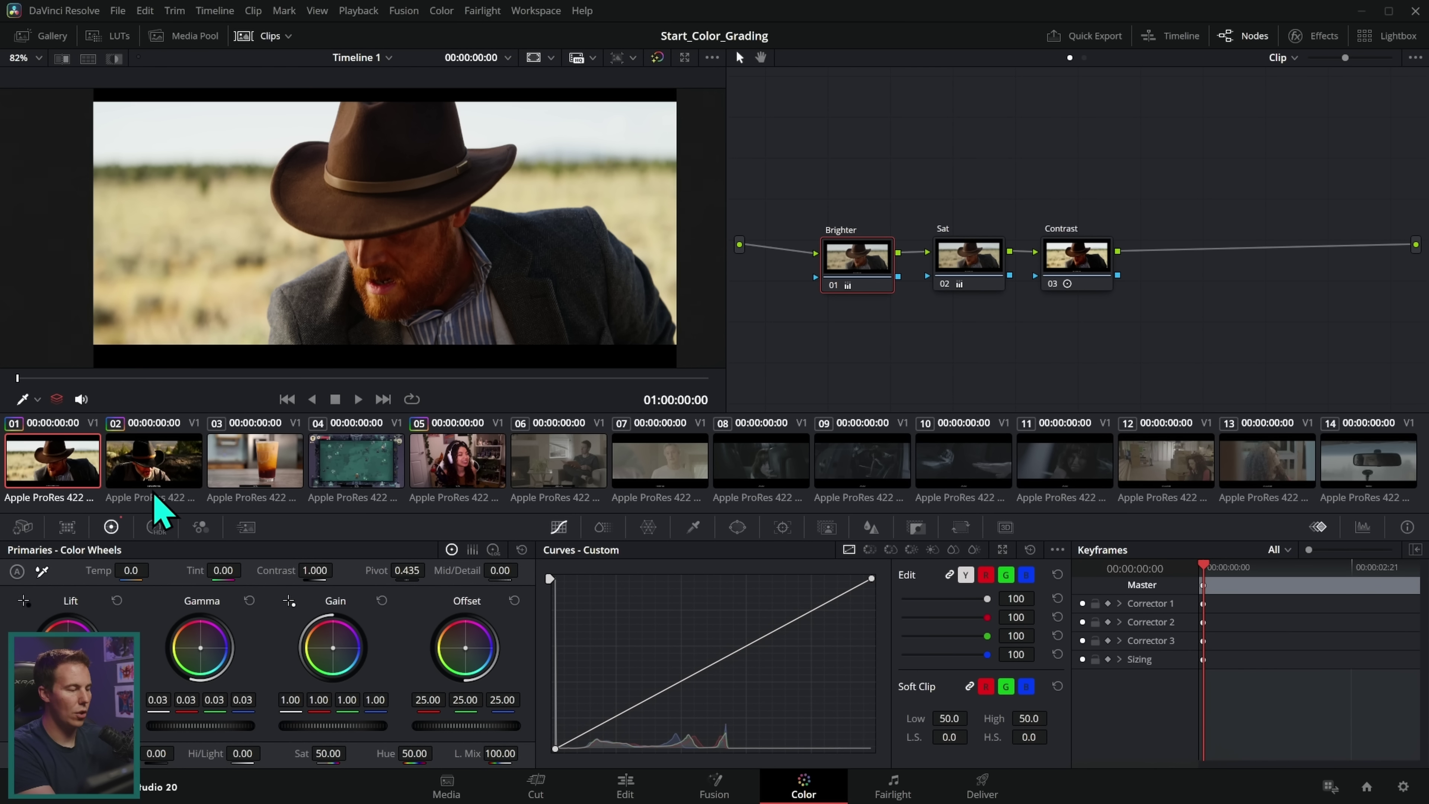
# Step: Copy the grade onto clip 01, then reset the A Bunch of Stuff node's grade
pyautogui.middleClick(143, 461)
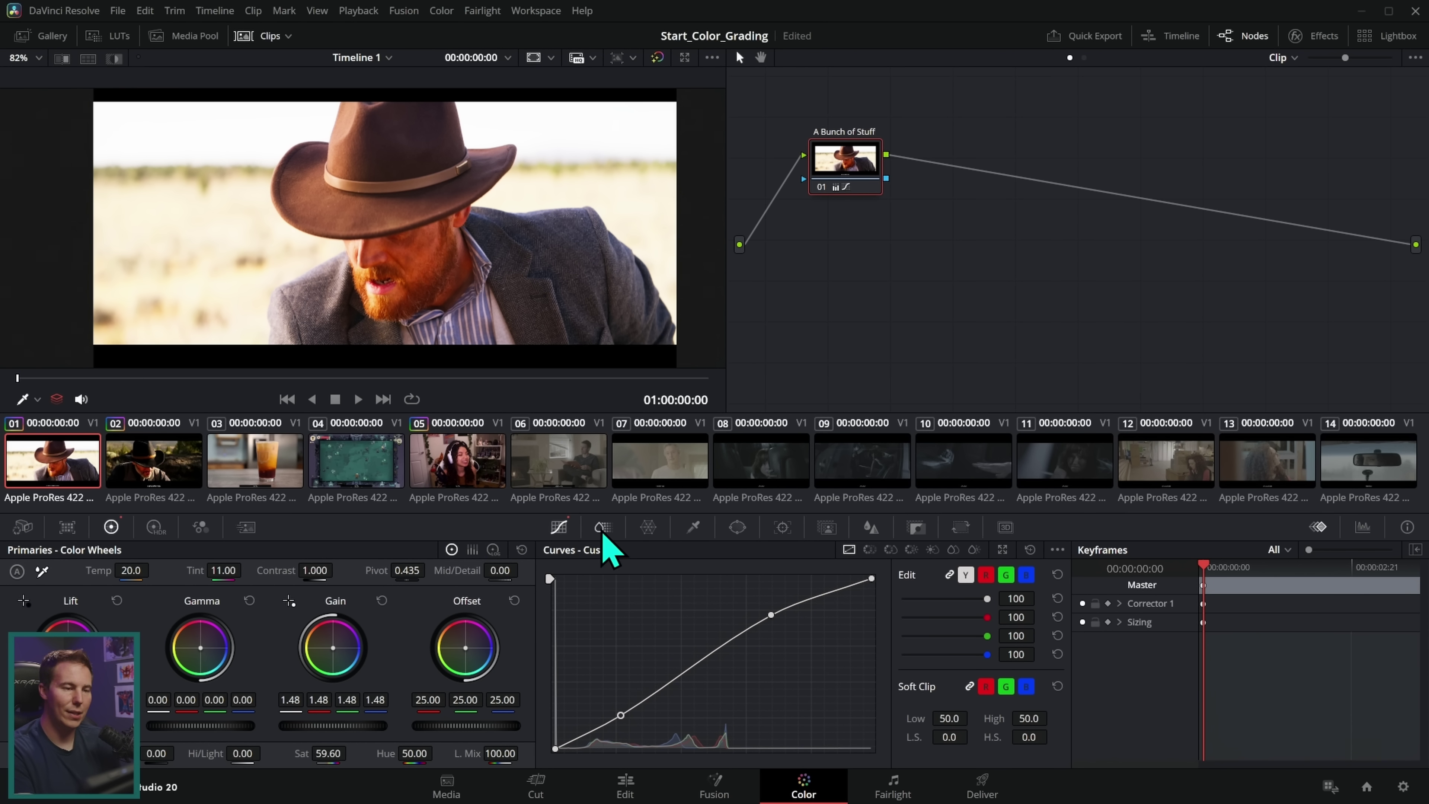
pyautogui.rightClick(846, 164)
pyautogui.click(906, 173)
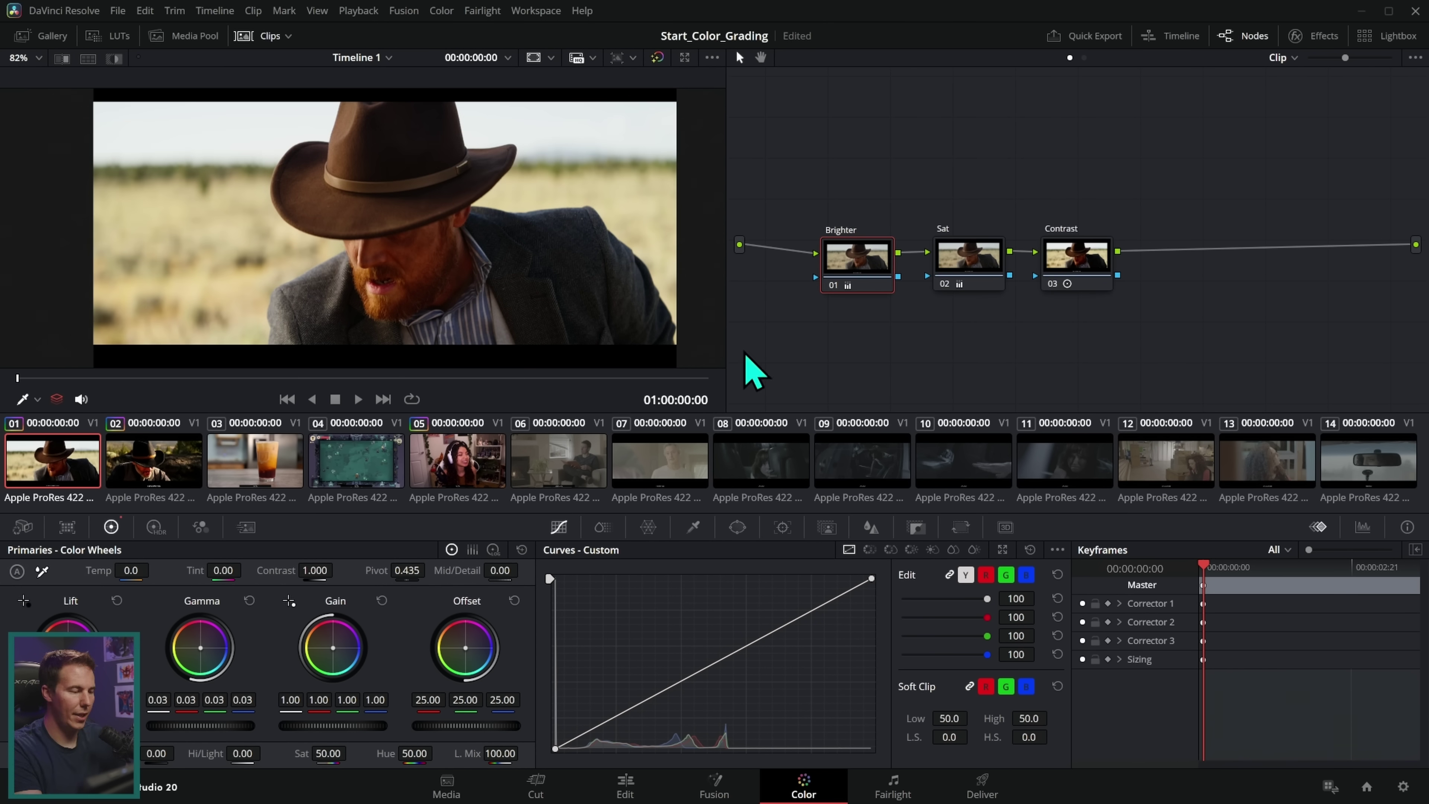
# Step: Copy clip 01's three-node grade to clip 02 and raise the Brighter node's gamma to 0.07
pyautogui.click(169, 472)
pyautogui.middleClick(54, 462)
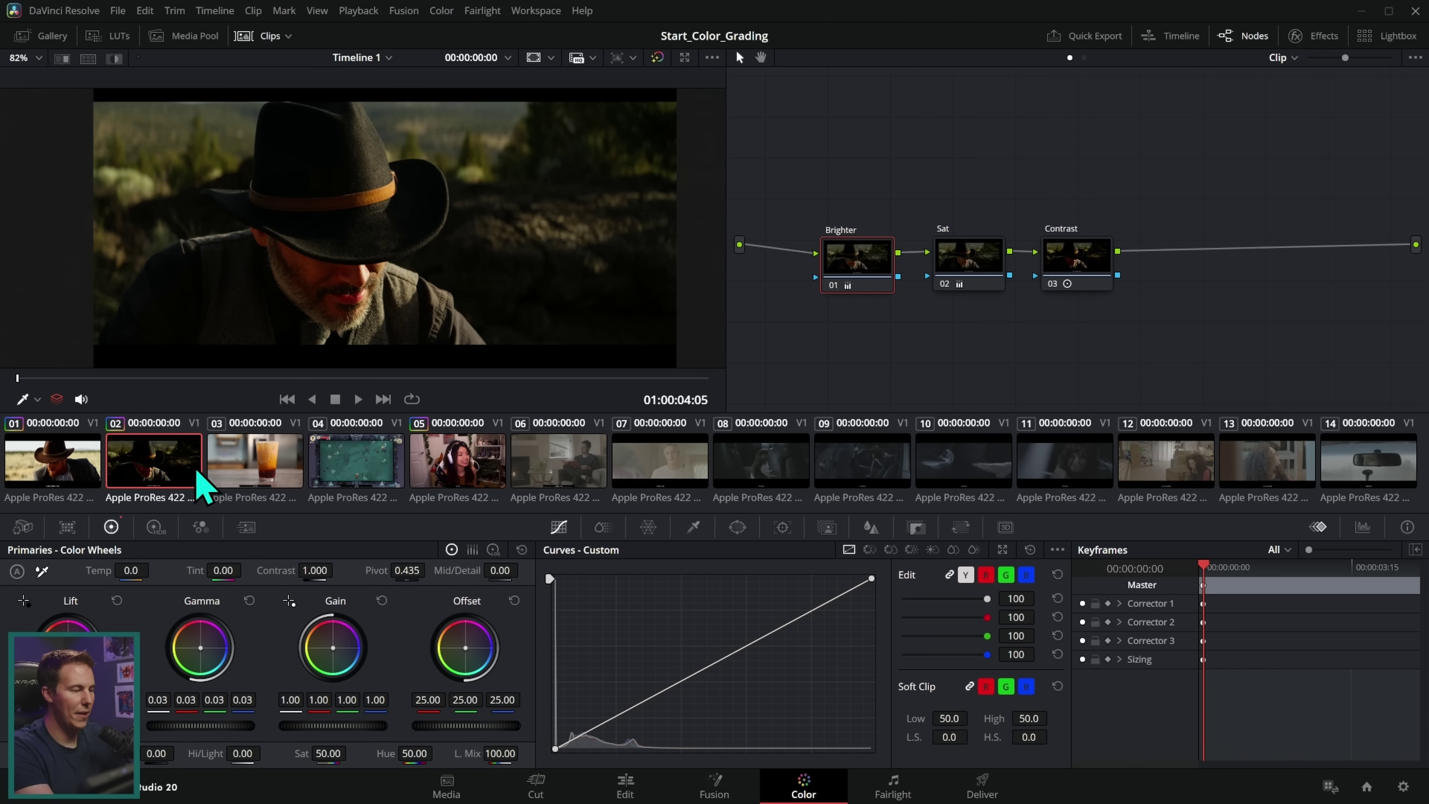
pyautogui.moveTo(860, 251); pyautogui.dragTo(853, 254)
pyautogui.moveTo(225, 726); pyautogui.dragTo(312, 707)
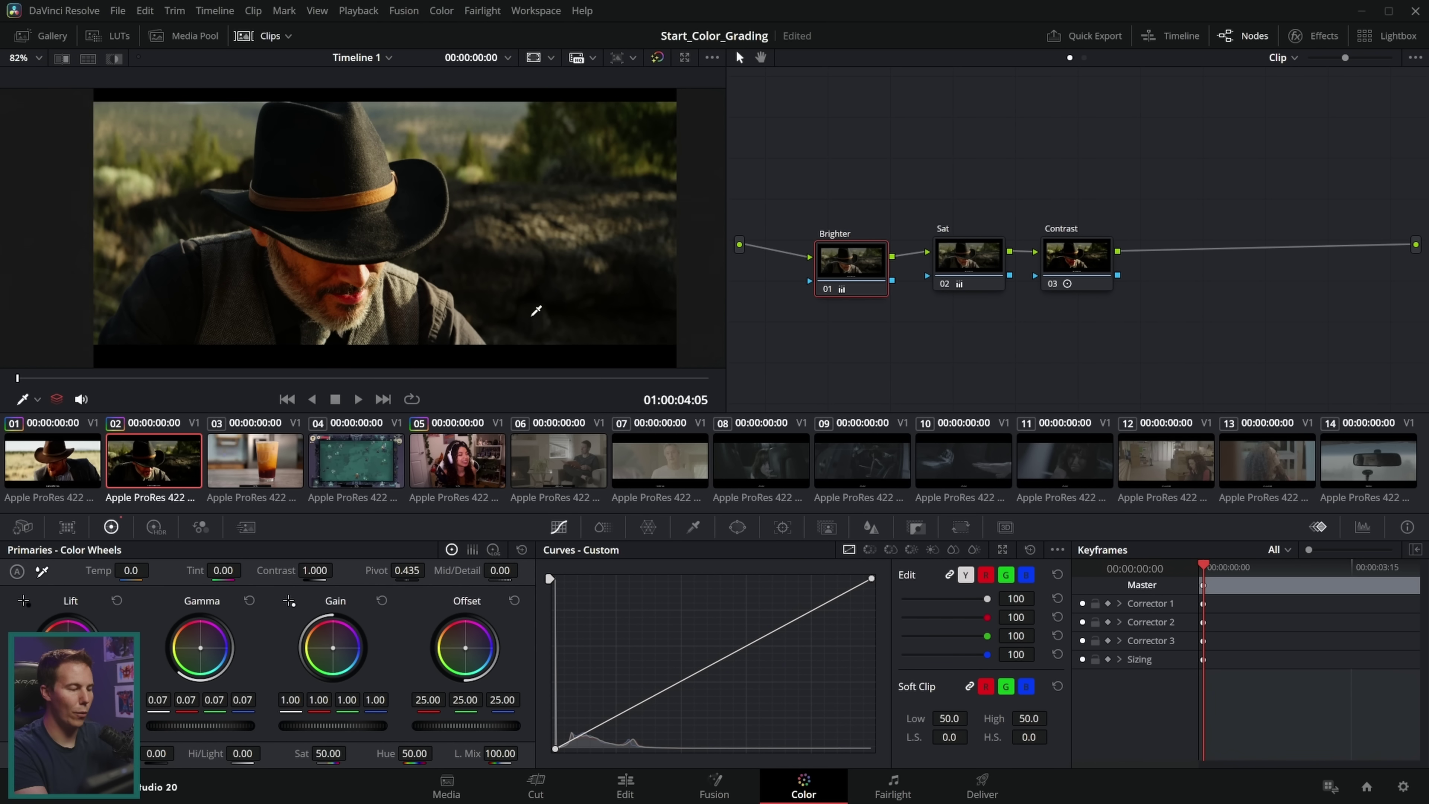
# Step: Apply the grade to drink clip 03, reset its Brighter node and raise gain to 0.98
pyautogui.click(255, 463)
pyautogui.middleClick(142, 469)
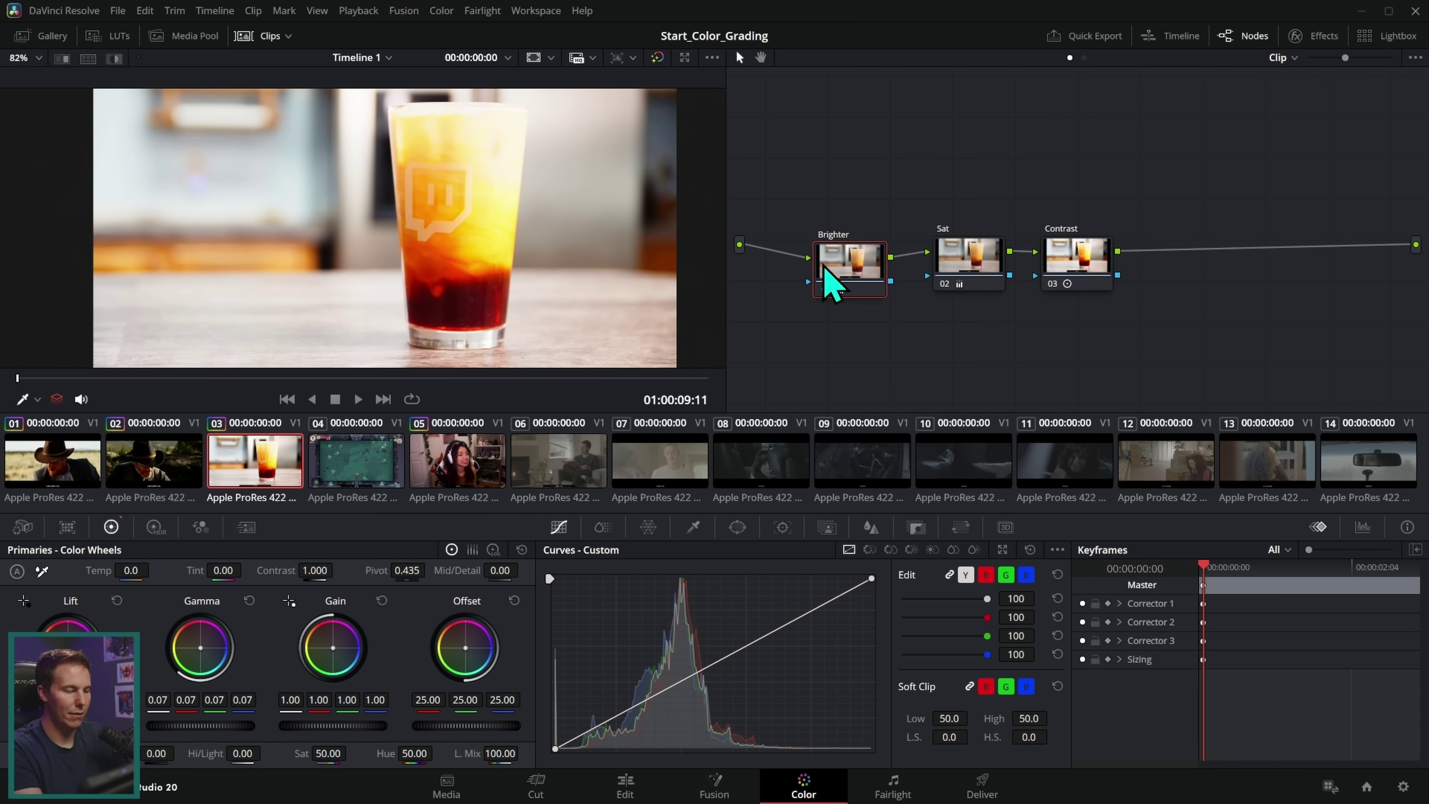
pyautogui.rightClick(831, 285)
pyautogui.click(895, 316)
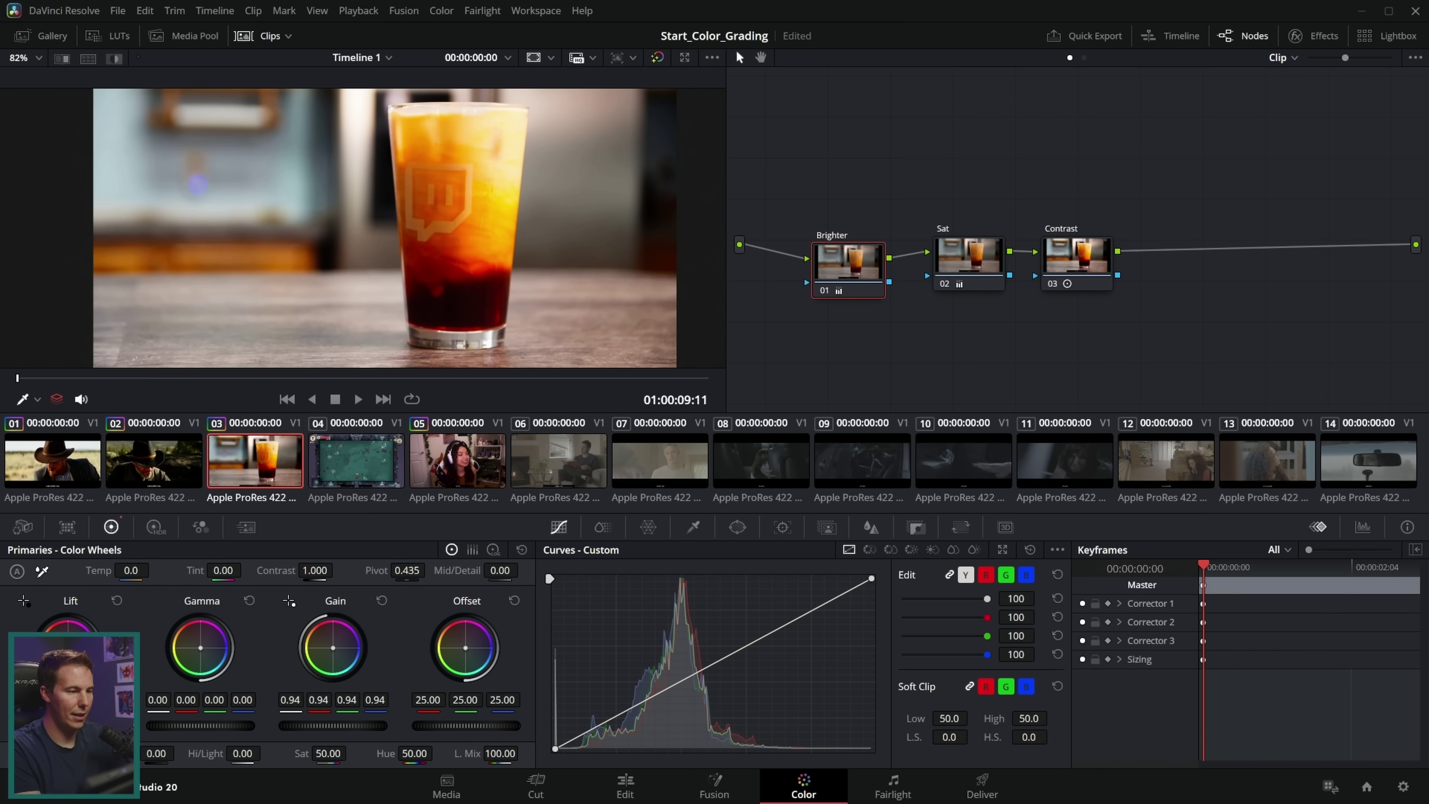
pyautogui.moveTo(326, 725); pyautogui.dragTo(338, 726)
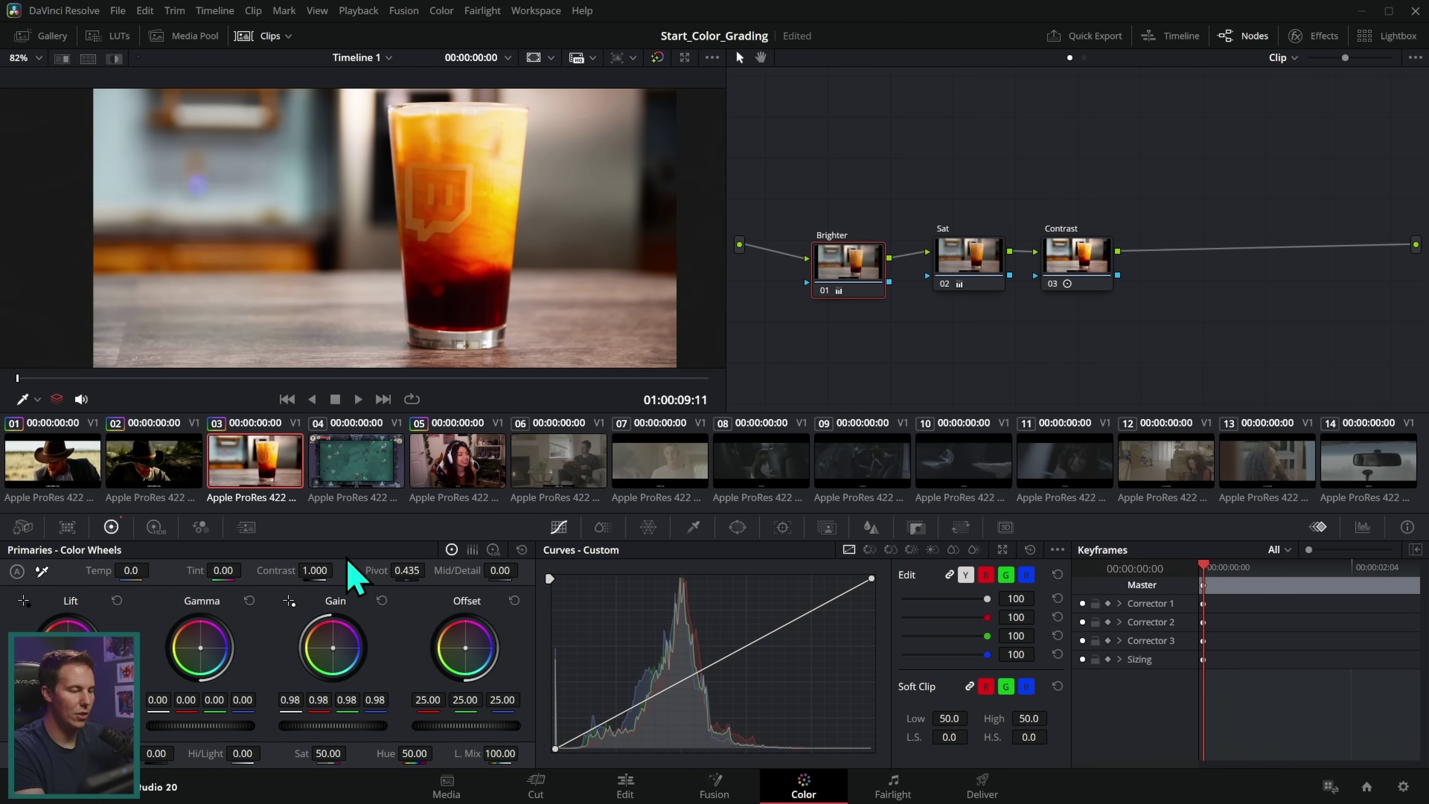
# Step: Apply the grade to clip 06, set gain 1.06 and gamma 0.02, and lower contrast to 1.236
pyautogui.click(557, 461)
pyautogui.middleClick(241, 472)
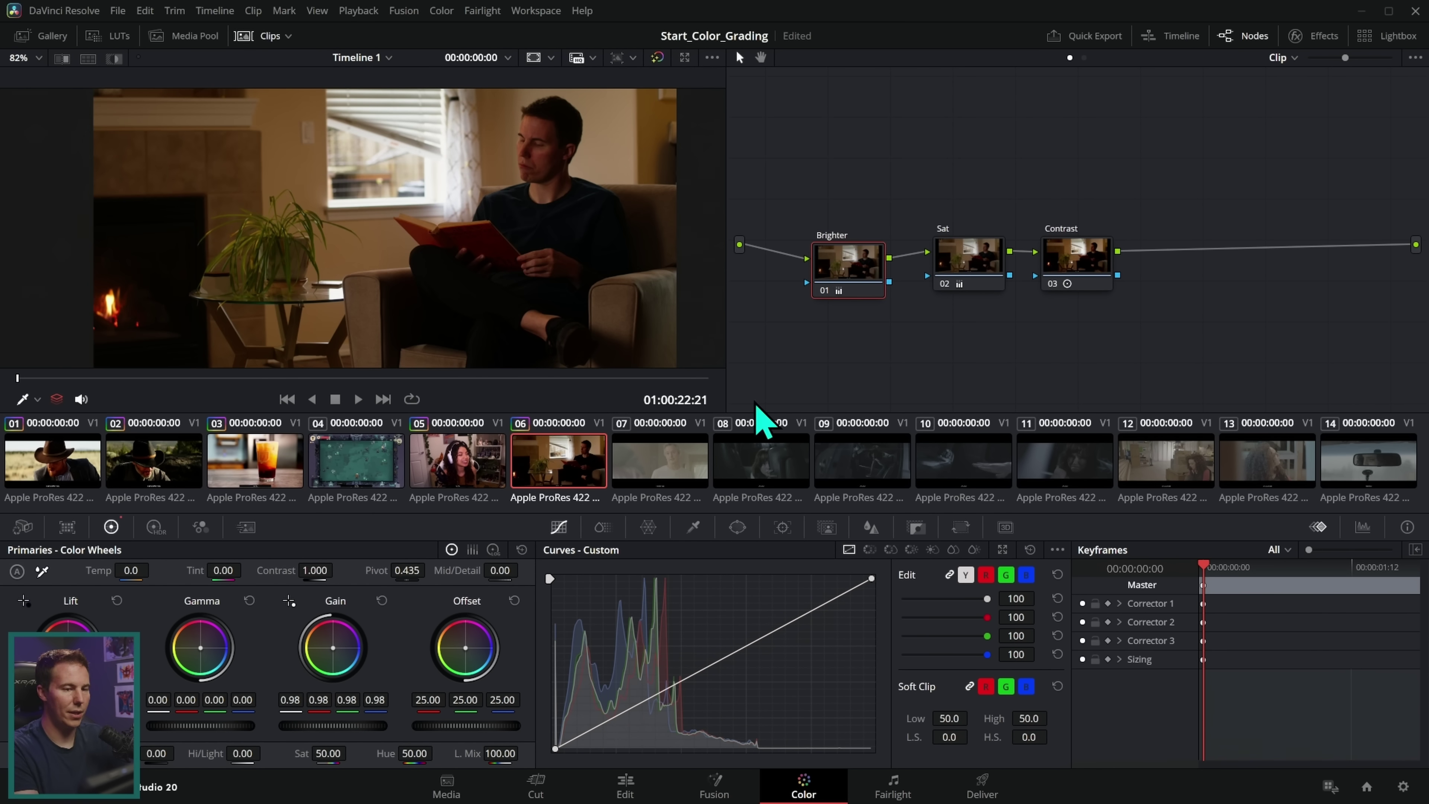
pyautogui.moveTo(324, 726); pyautogui.dragTo(357, 726)
pyautogui.moveTo(220, 727); pyautogui.dragTo(271, 728)
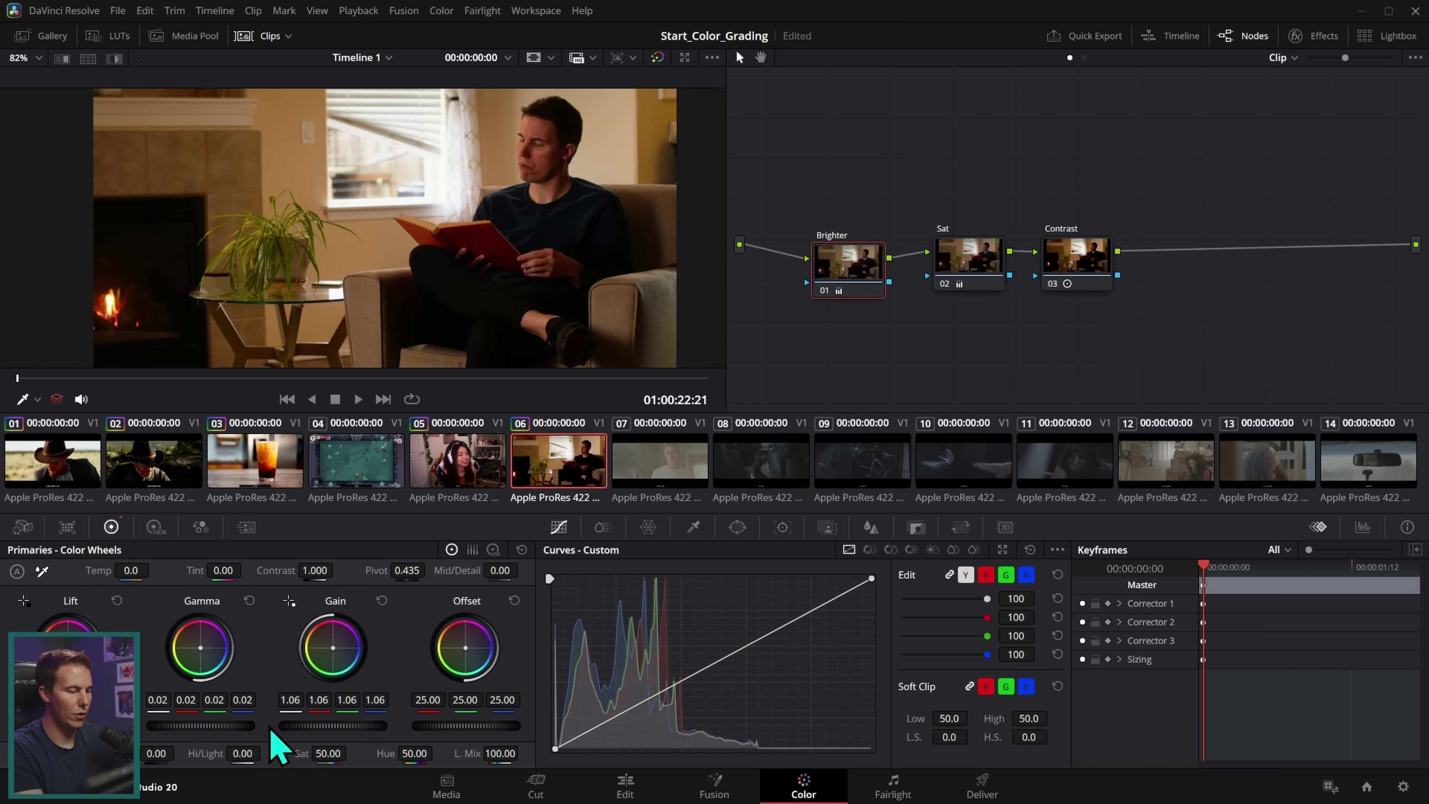
pyautogui.click(1080, 262)
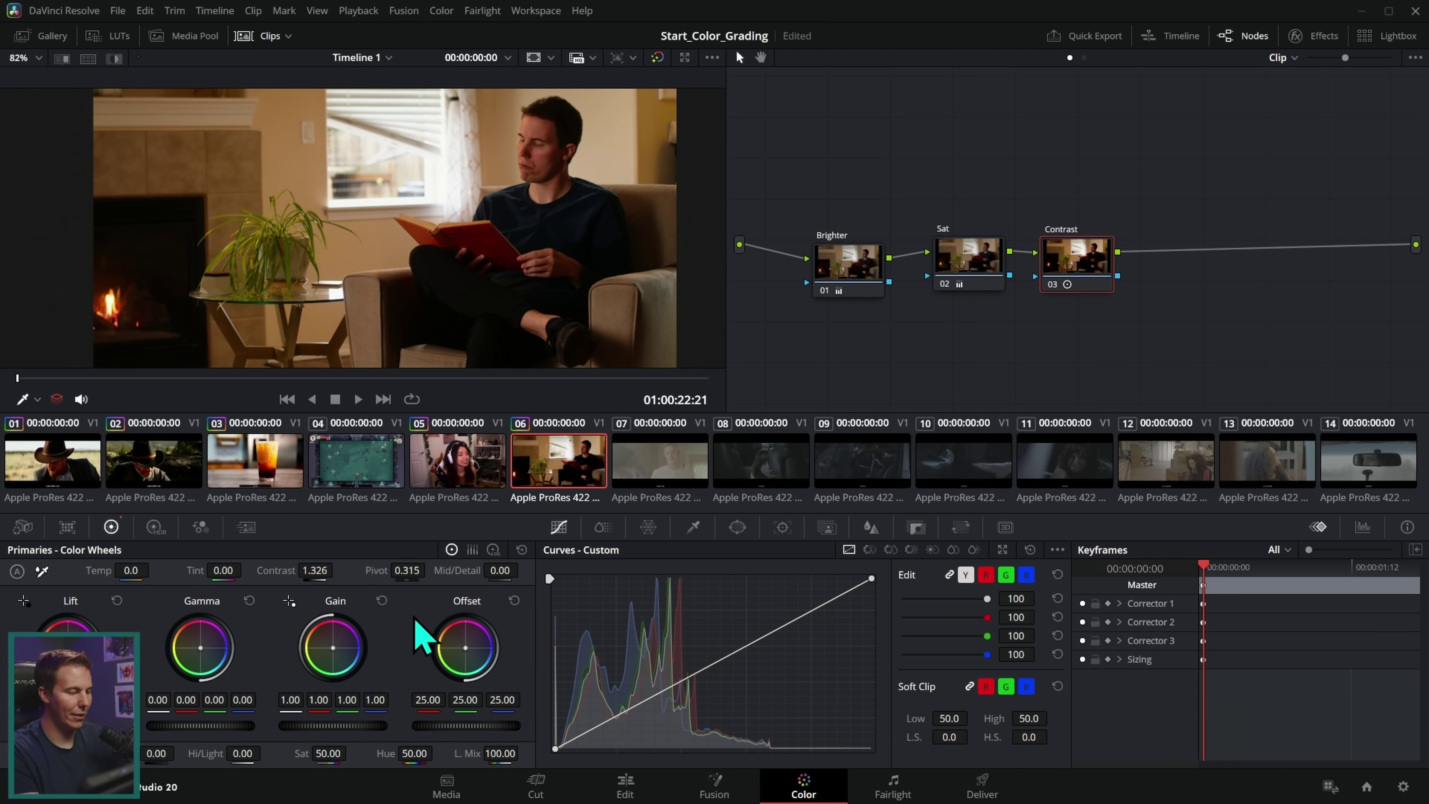
pyautogui.moveTo(317, 571); pyautogui.dragTo(291, 571)
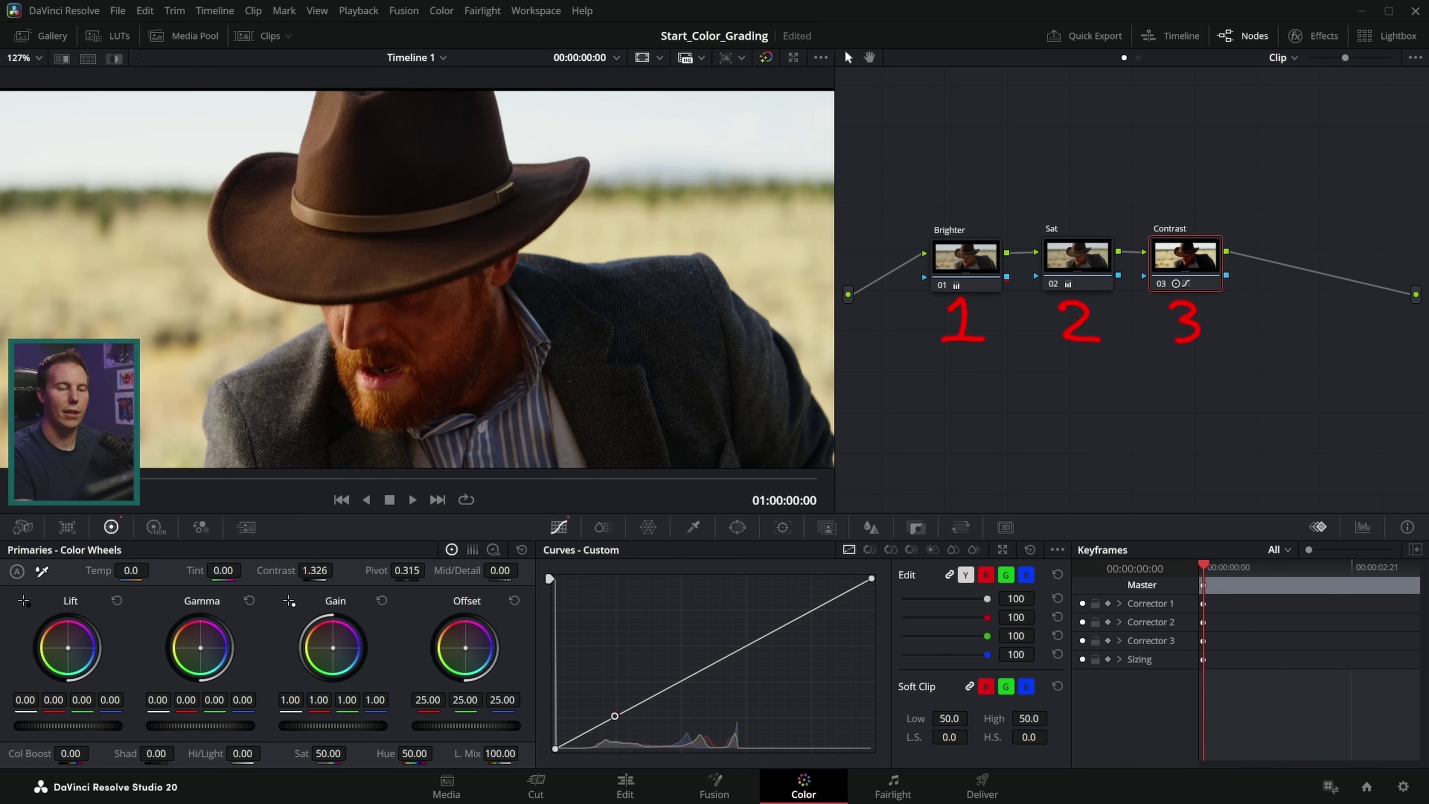
# Step: Adjust the node graph to review clip 01's Brighter, Sat and Contrast serial chain
pyautogui.moveTo(961, 259); pyautogui.dragTo(1063, 254)
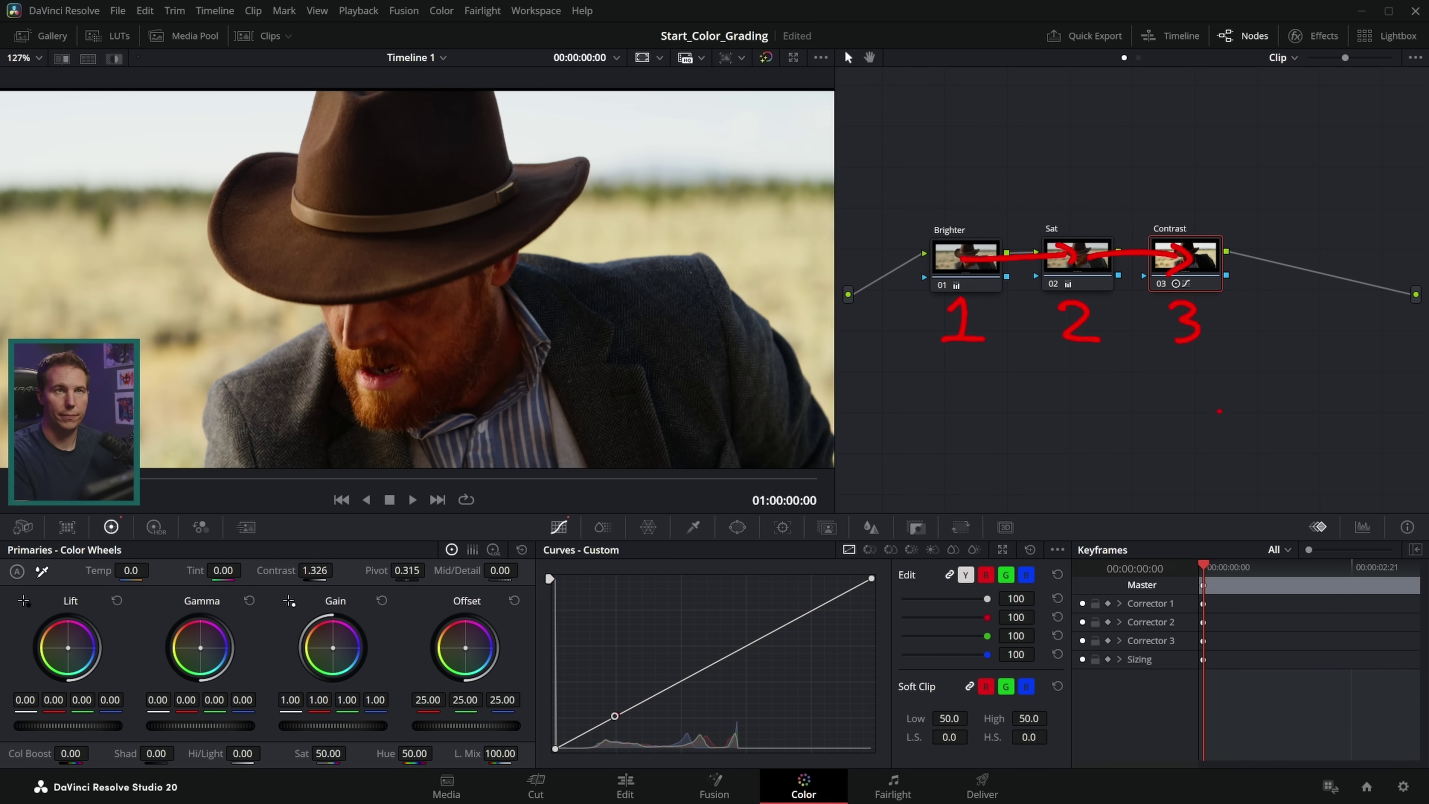
pyautogui.press('Escape')
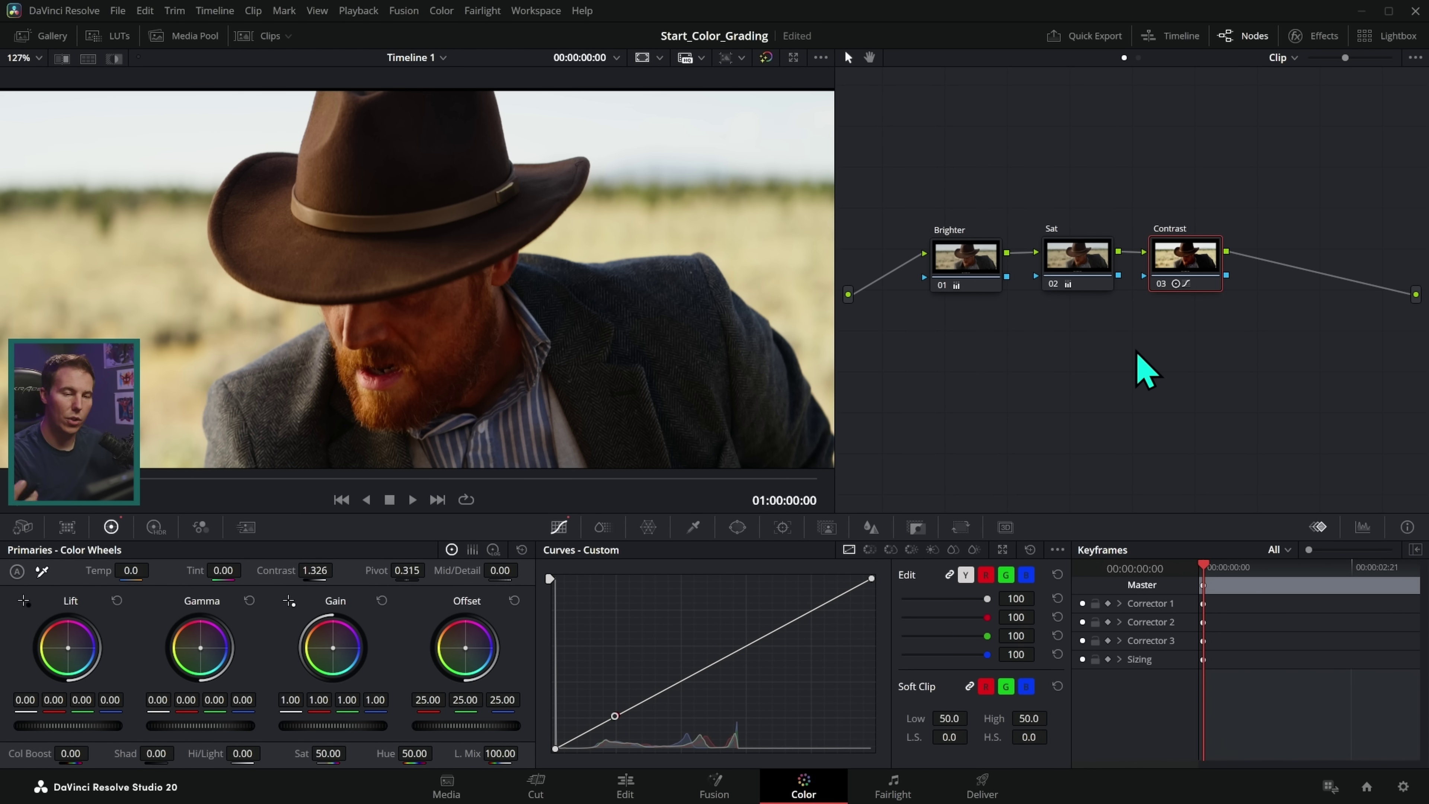
pyautogui.rightClick(1011, 350)
# Step: Reset all grades and nodes, recentre node 01 and label it BW
pyautogui.click(1037, 371)
pyautogui.moveTo(910, 167); pyautogui.dragTo(989, 284)
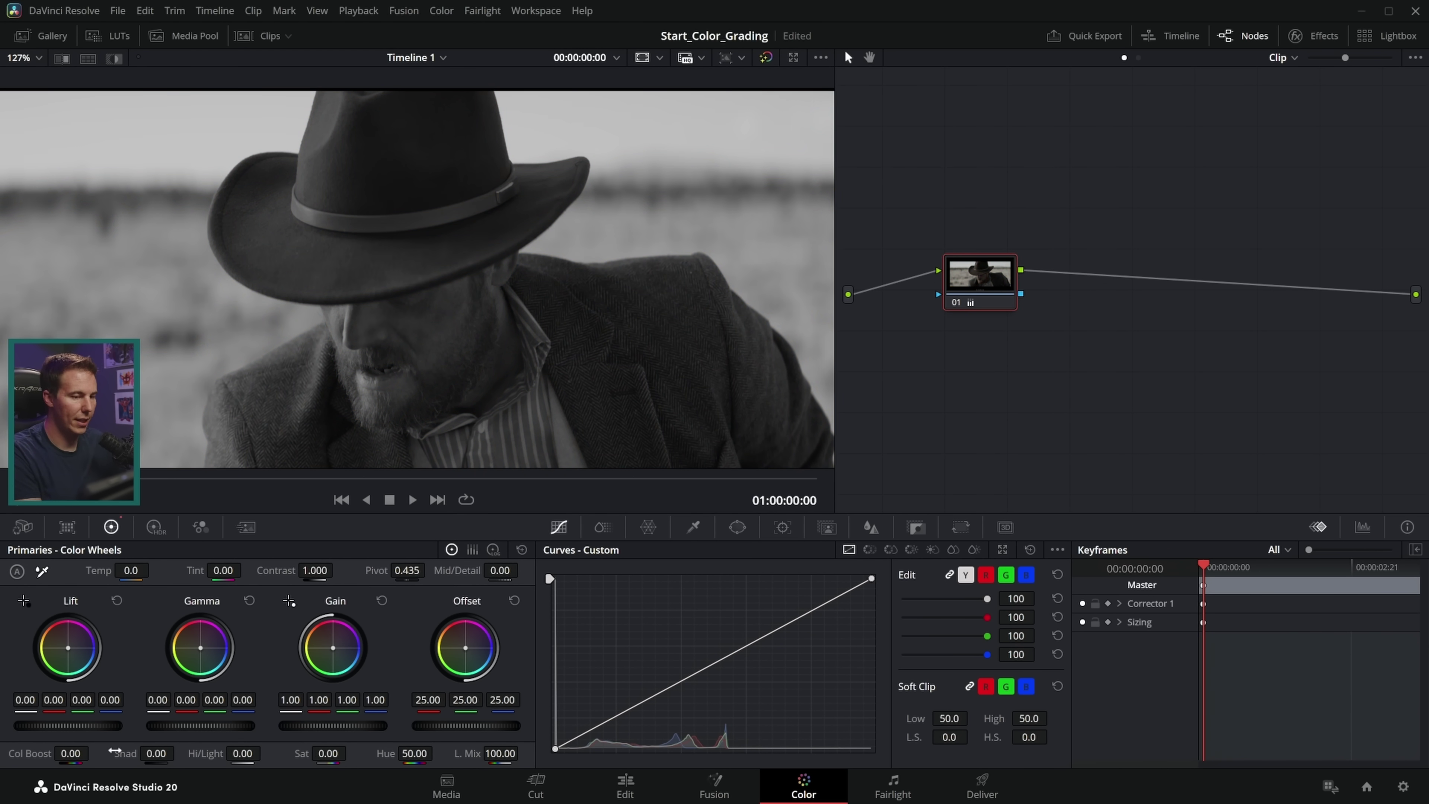
pyautogui.rightClick(1005, 273)
pyautogui.click(1071, 302)
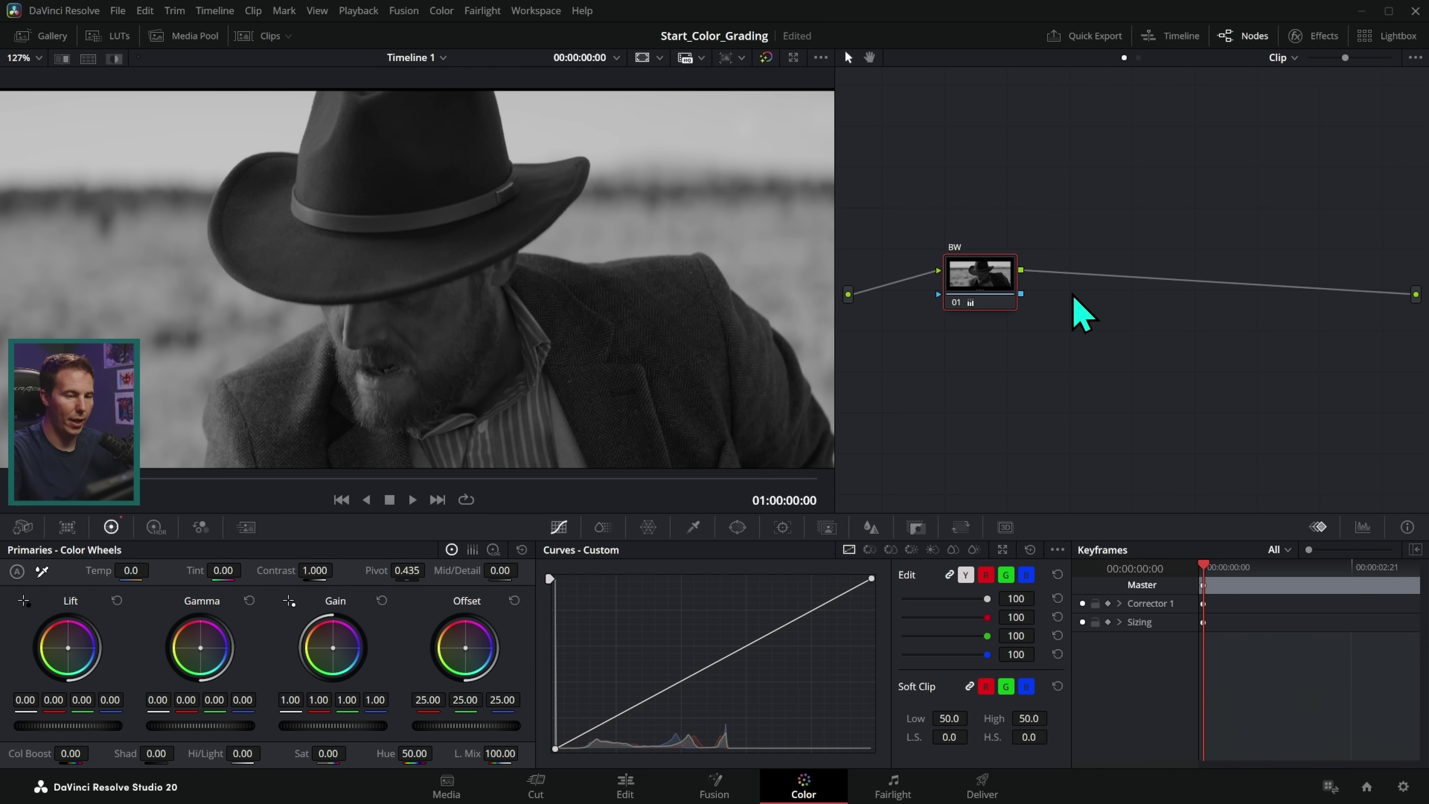
# Step: Add a serial node labelled PINK and push its offset toward magenta
pyautogui.hotkey('alt', 's')
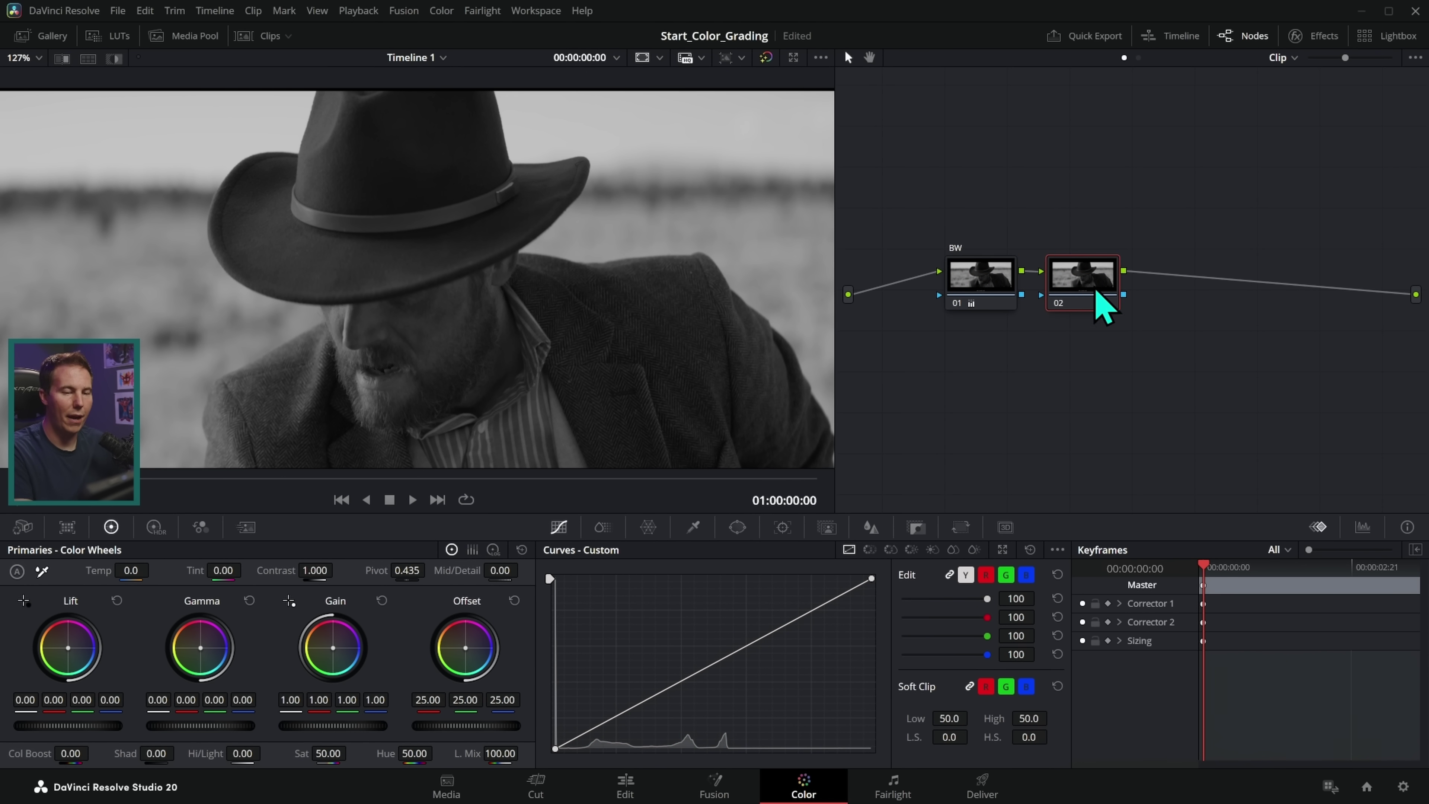
pyautogui.rightClick(1091, 282)
pyautogui.click(1116, 290)
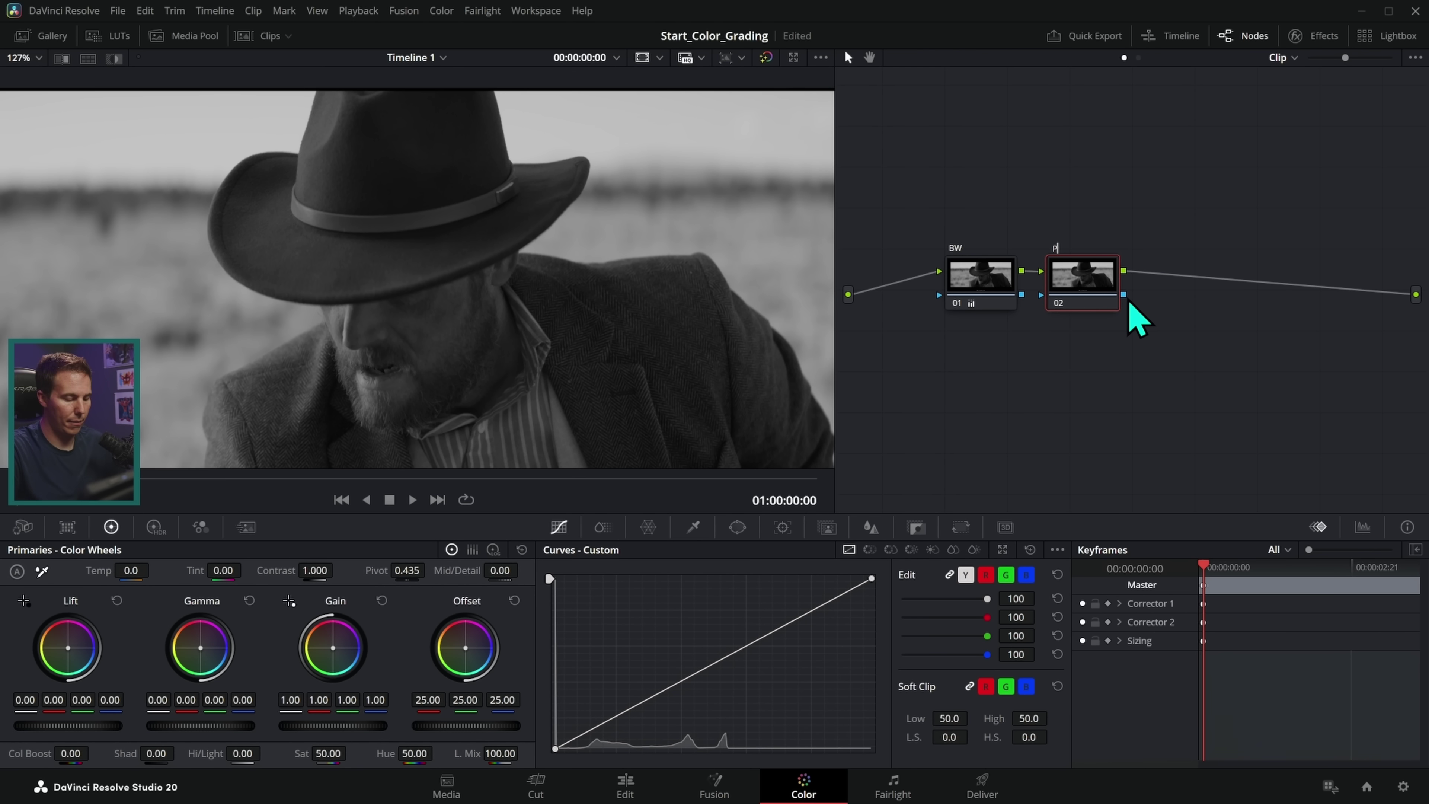
pyautogui.write('PINK')
pyautogui.press('Return')
pyautogui.moveTo(466, 647); pyautogui.dragTo(468, 644)
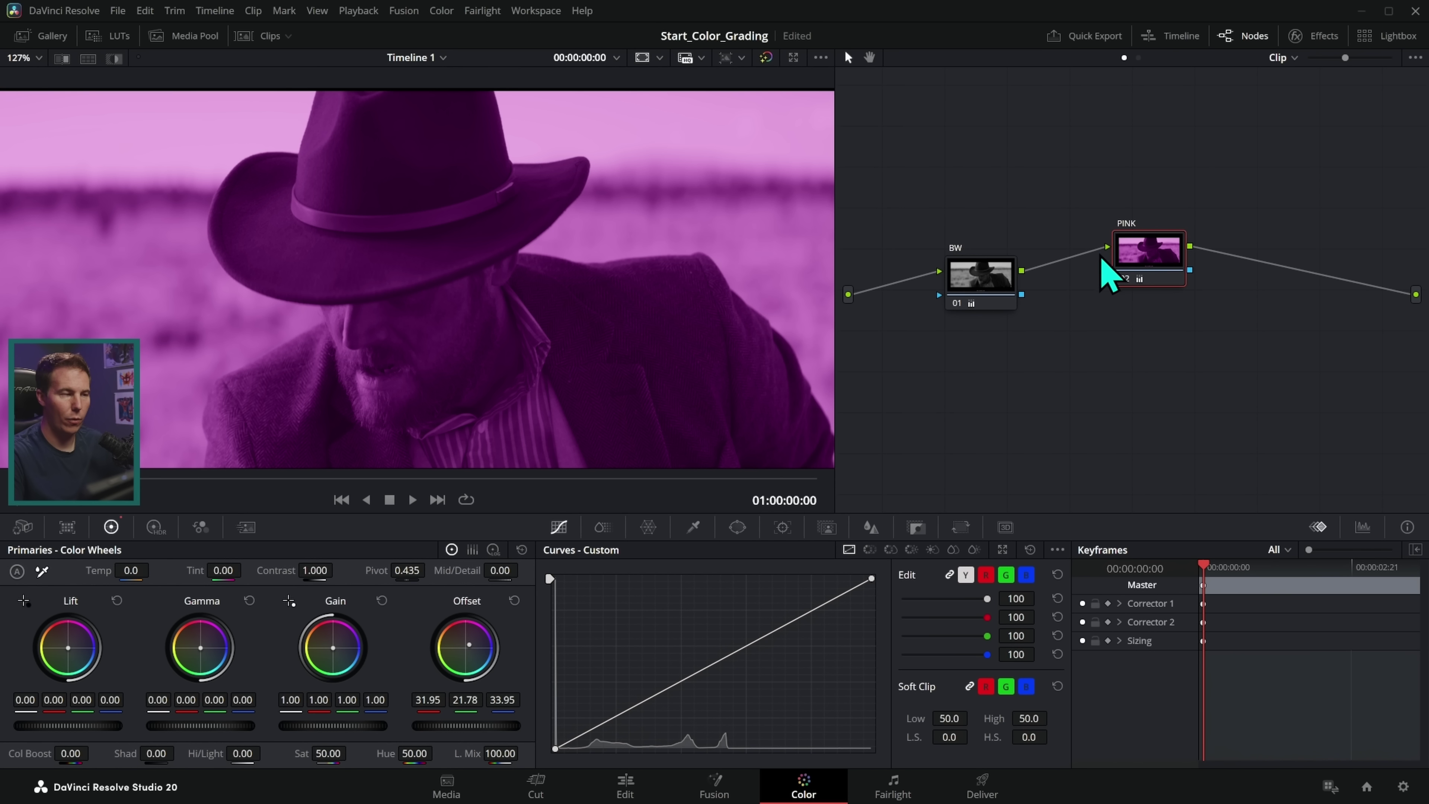
# Step: Rewire the node tree so the source feeds PINK first, ahead of BW
pyautogui.click(1101, 251)
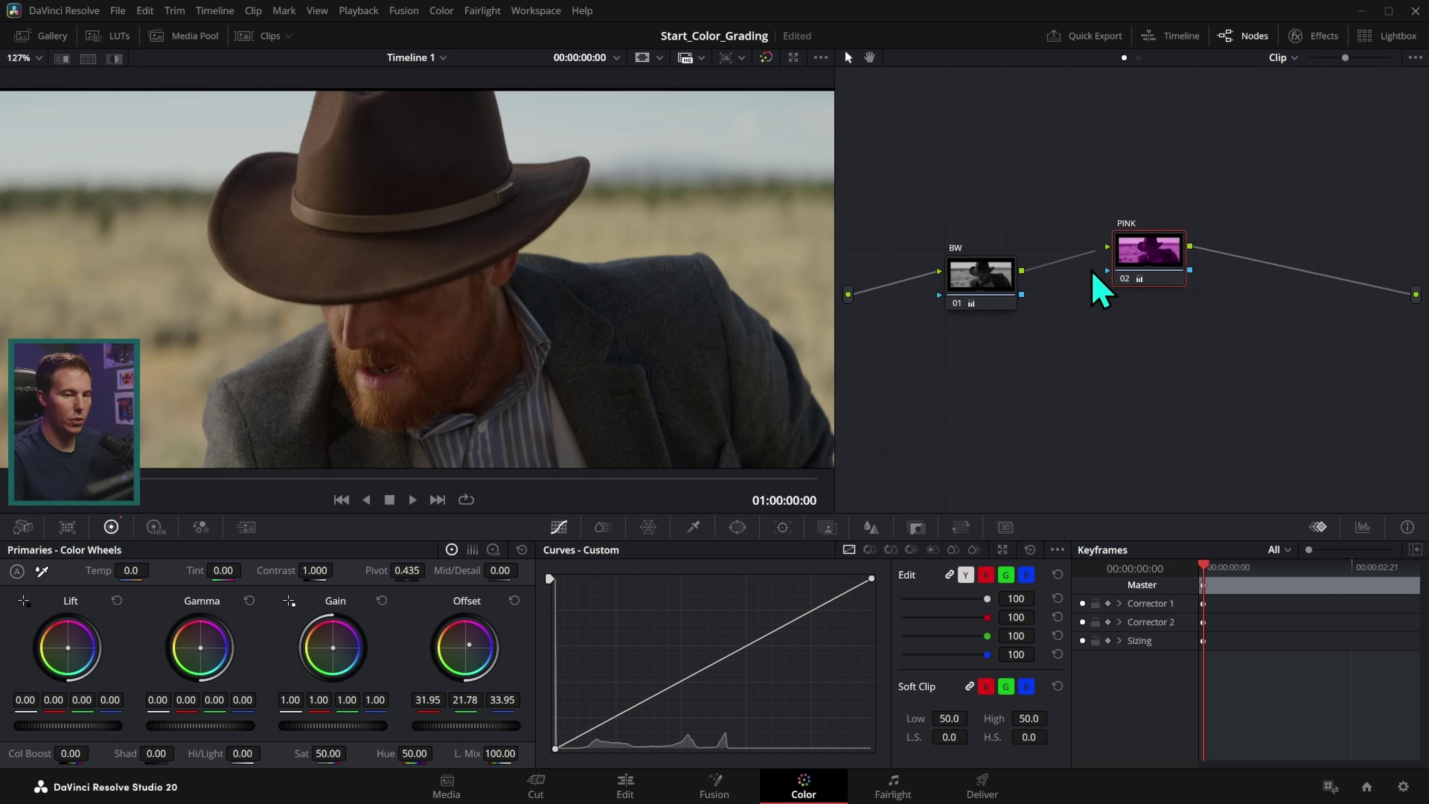
pyautogui.click(1365, 289)
pyautogui.click(921, 278)
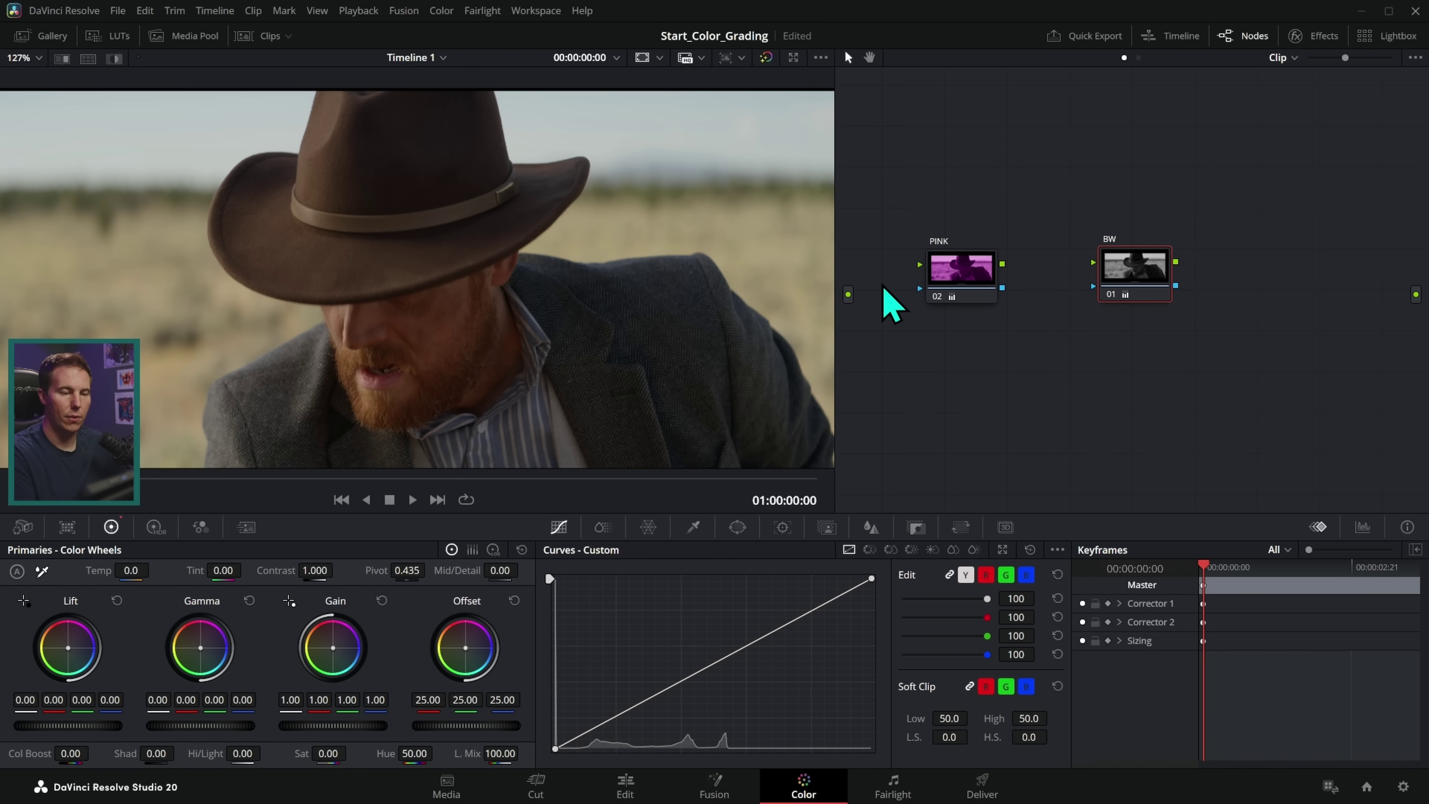
pyautogui.moveTo(847, 294)
pyautogui.mouseDown()
pyautogui.moveTo(927, 263)
pyautogui.moveTo(1100, 281)
pyautogui.moveTo(1093, 262)
pyautogui.moveTo(1416, 294)
pyautogui.mouseUp()
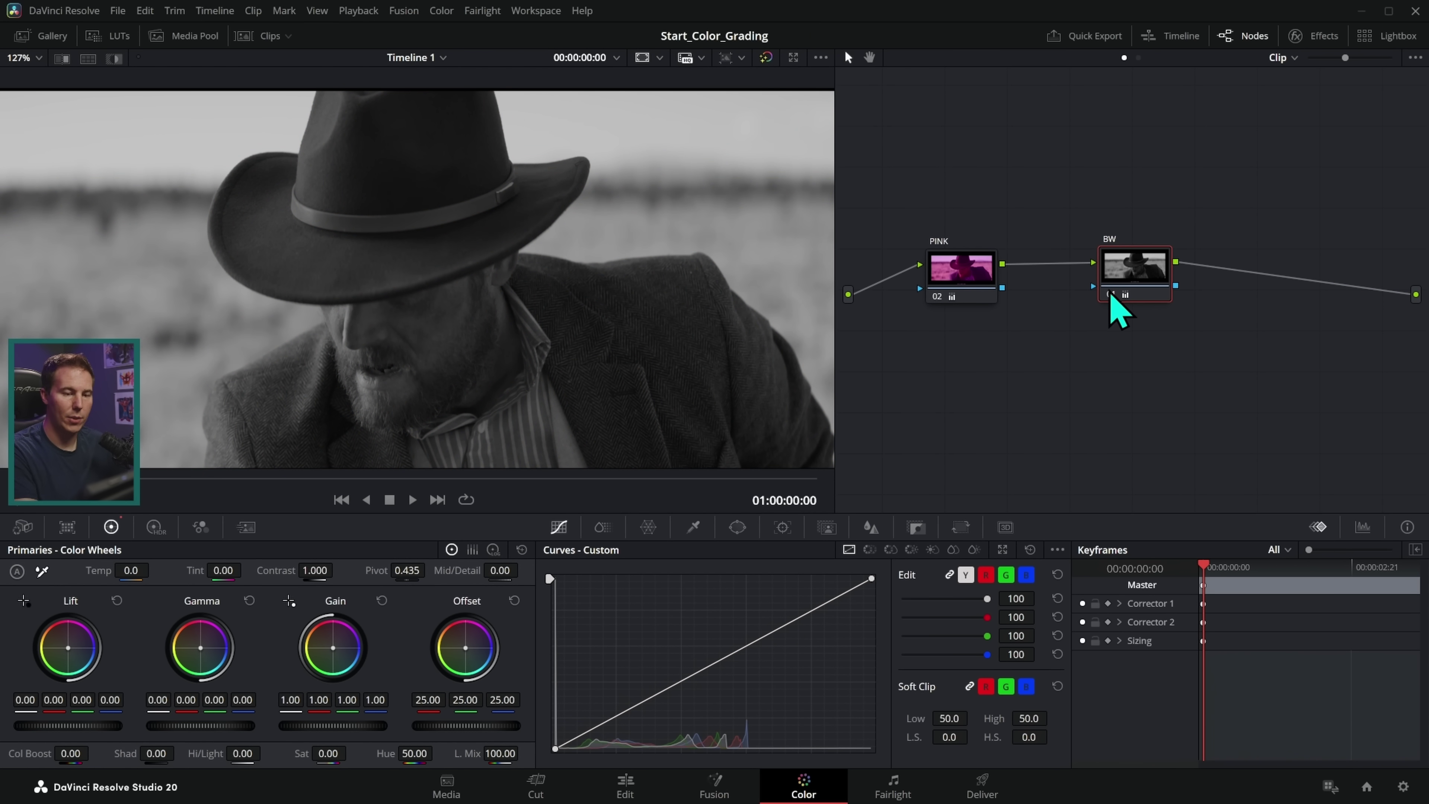
# Step: Toggle BW off and on, then compare the BW-then-PINK and PINK-then-BW orders
pyautogui.hotkey('ctrl', 'd')
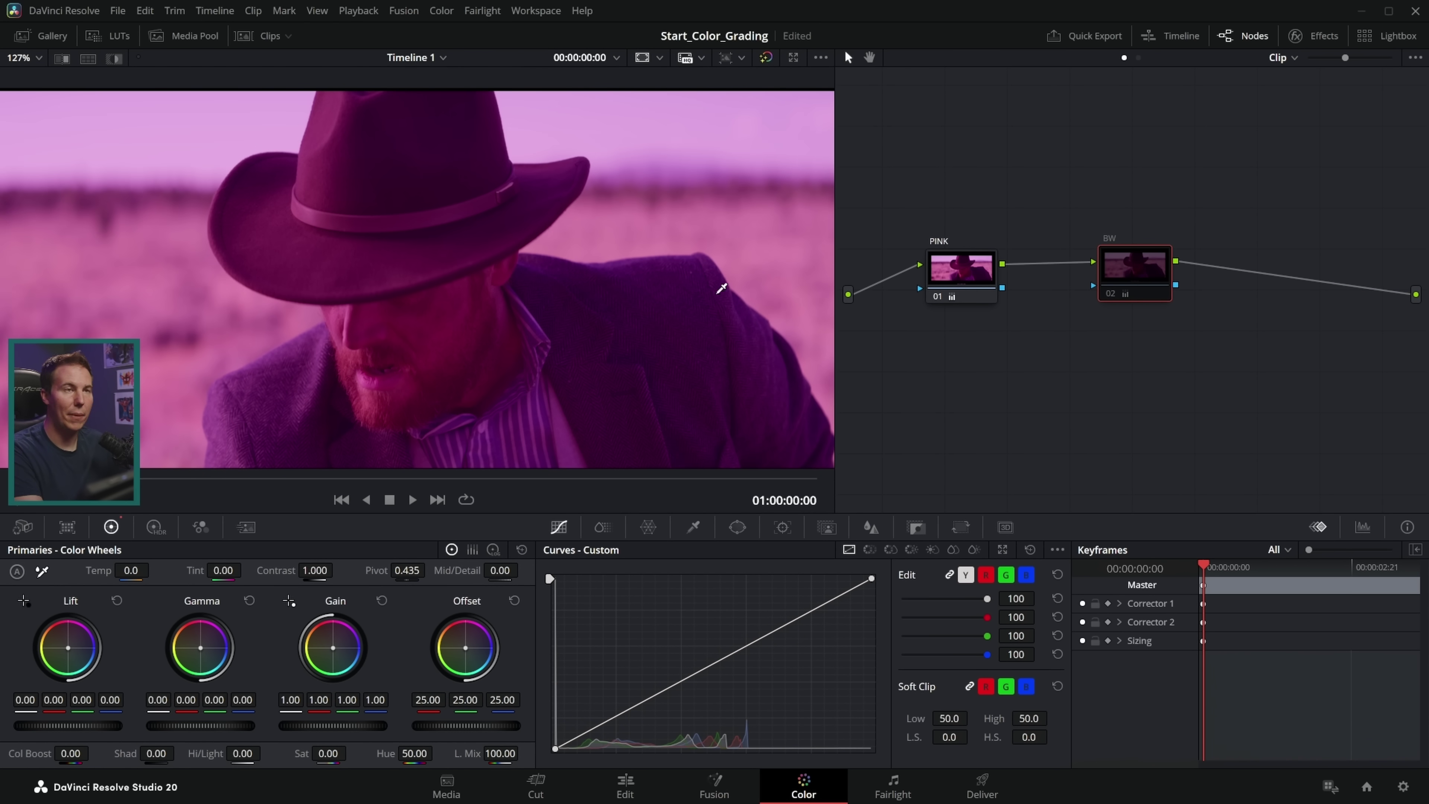
pyautogui.click(1108, 294)
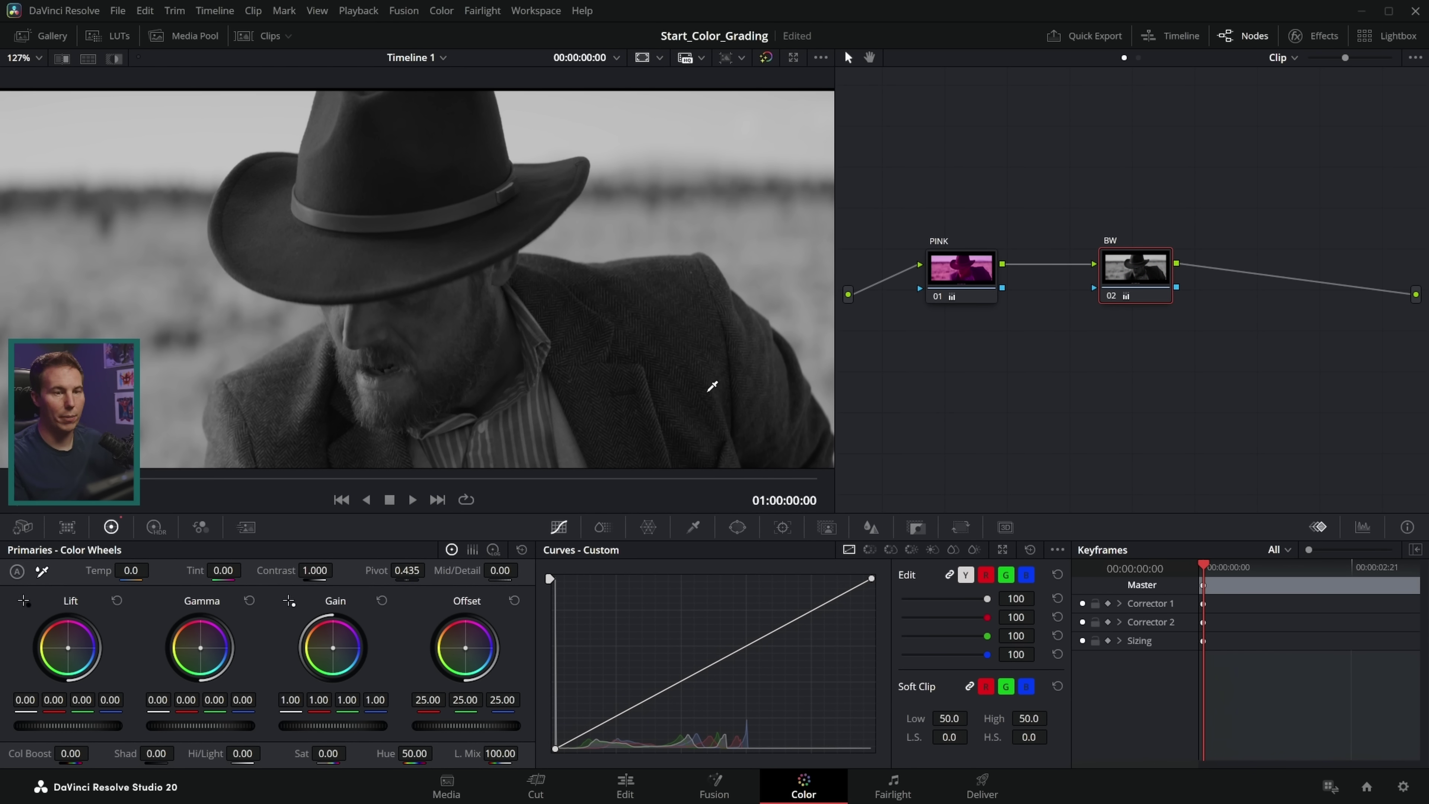
pyautogui.hotkey('ctrl', 'n')
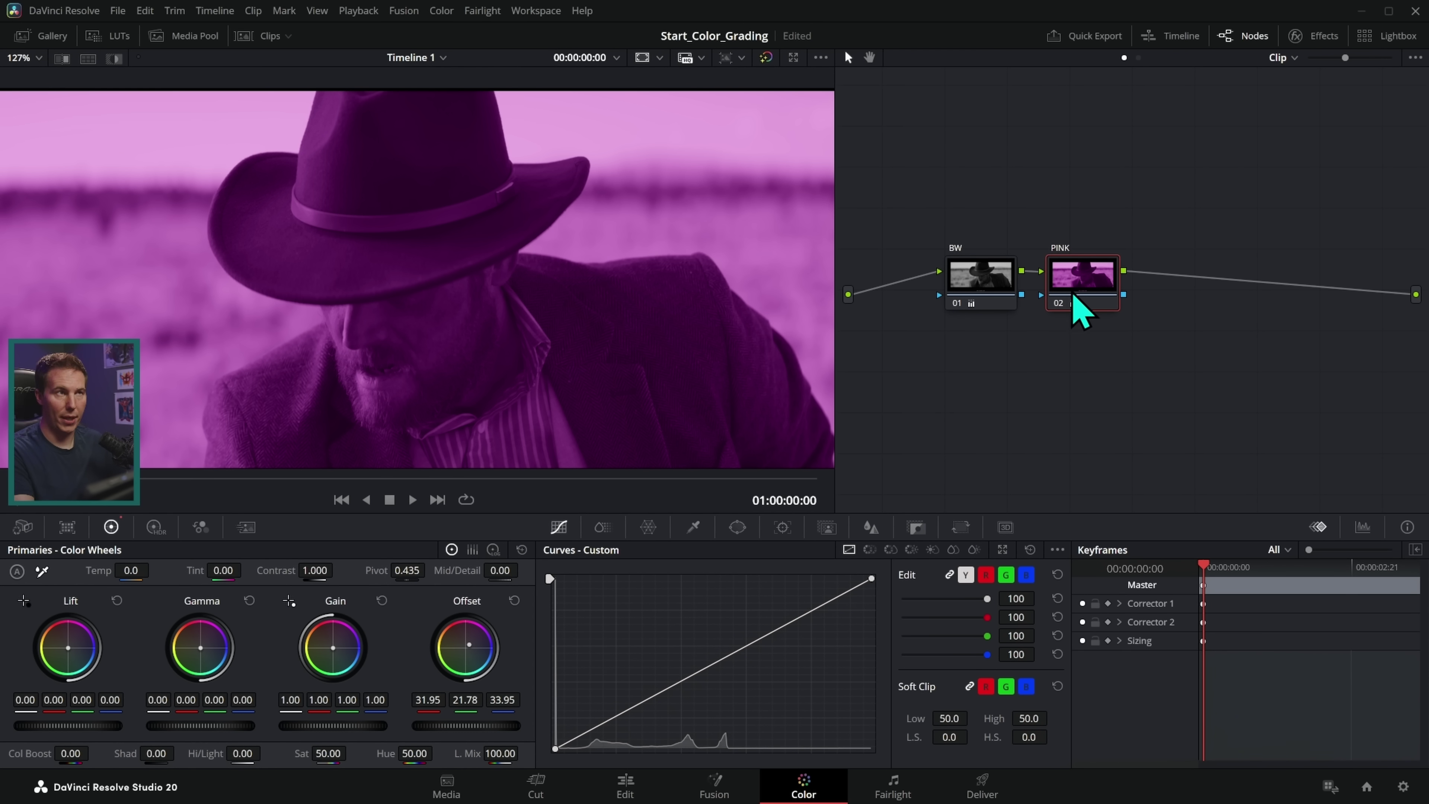
pyautogui.hotkey('ctrl', 'z')
pyautogui.hotkey('ctrl', 'shift', 'z')
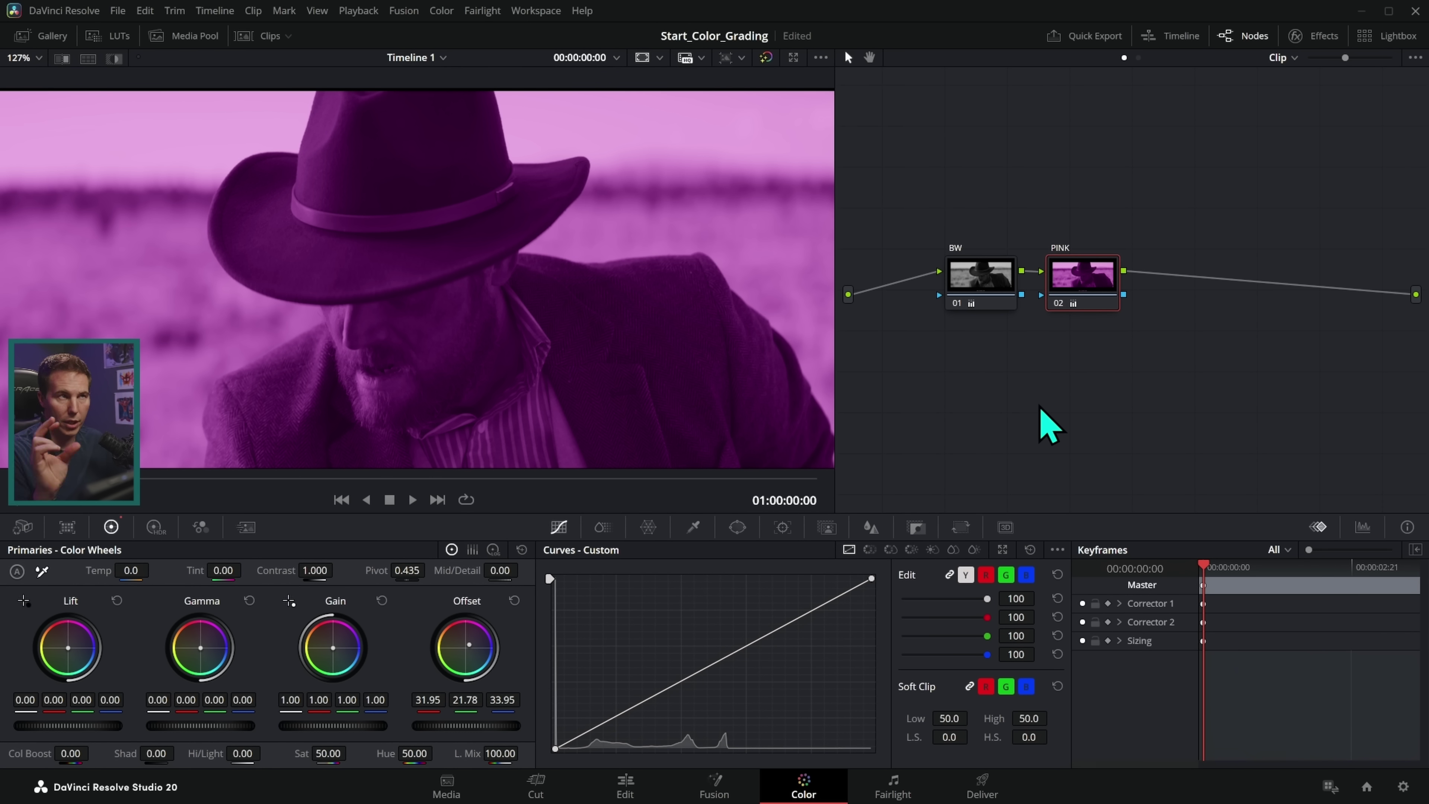
pyautogui.hotkey('ctrl', 'z')
pyautogui.hotkey('ctrl', 'shift', 'z')
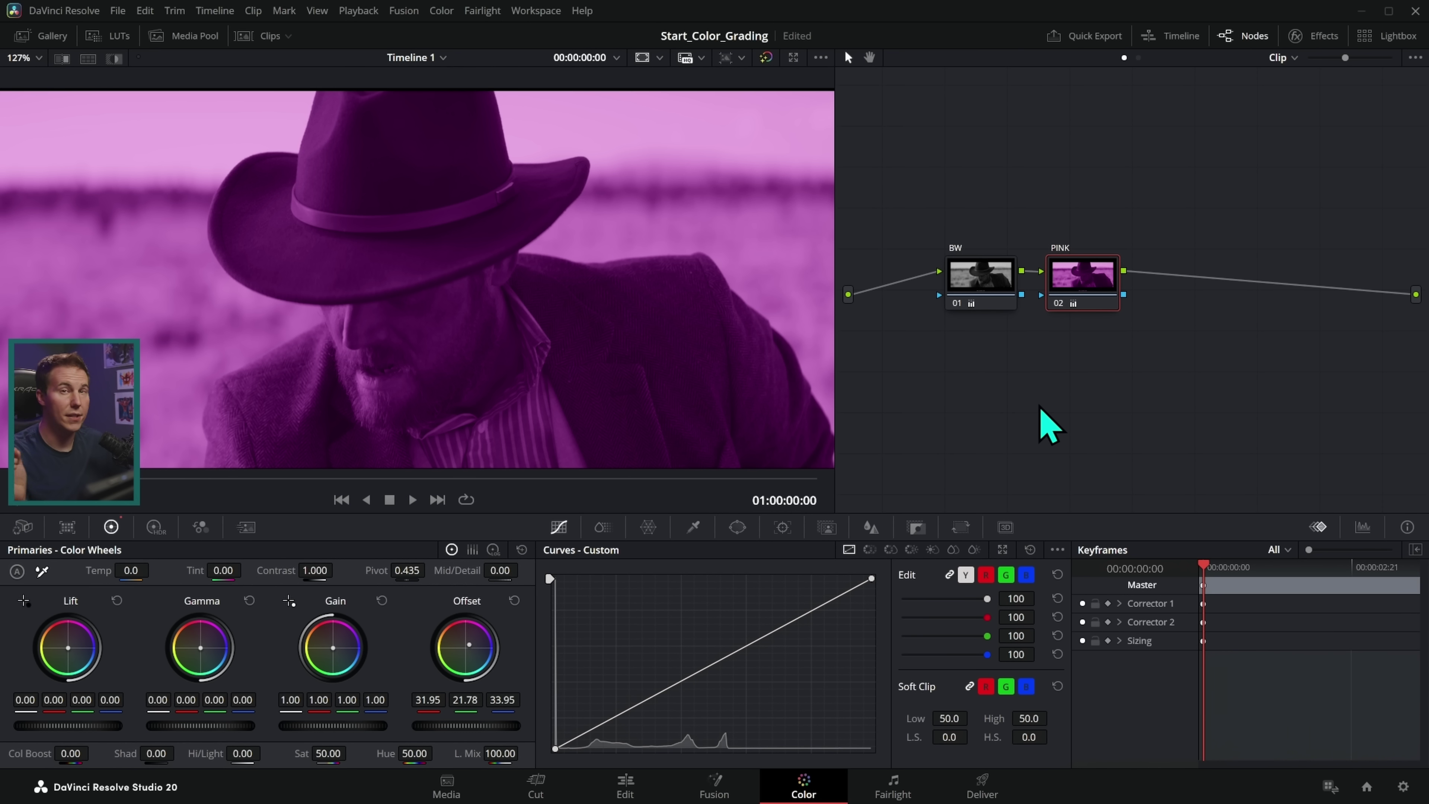
pyautogui.rightClick(992, 349)
# Step: Reset all grades and nodes, try then undo a serial node, and add a parallel node beside node 01
pyautogui.click(1055, 361)
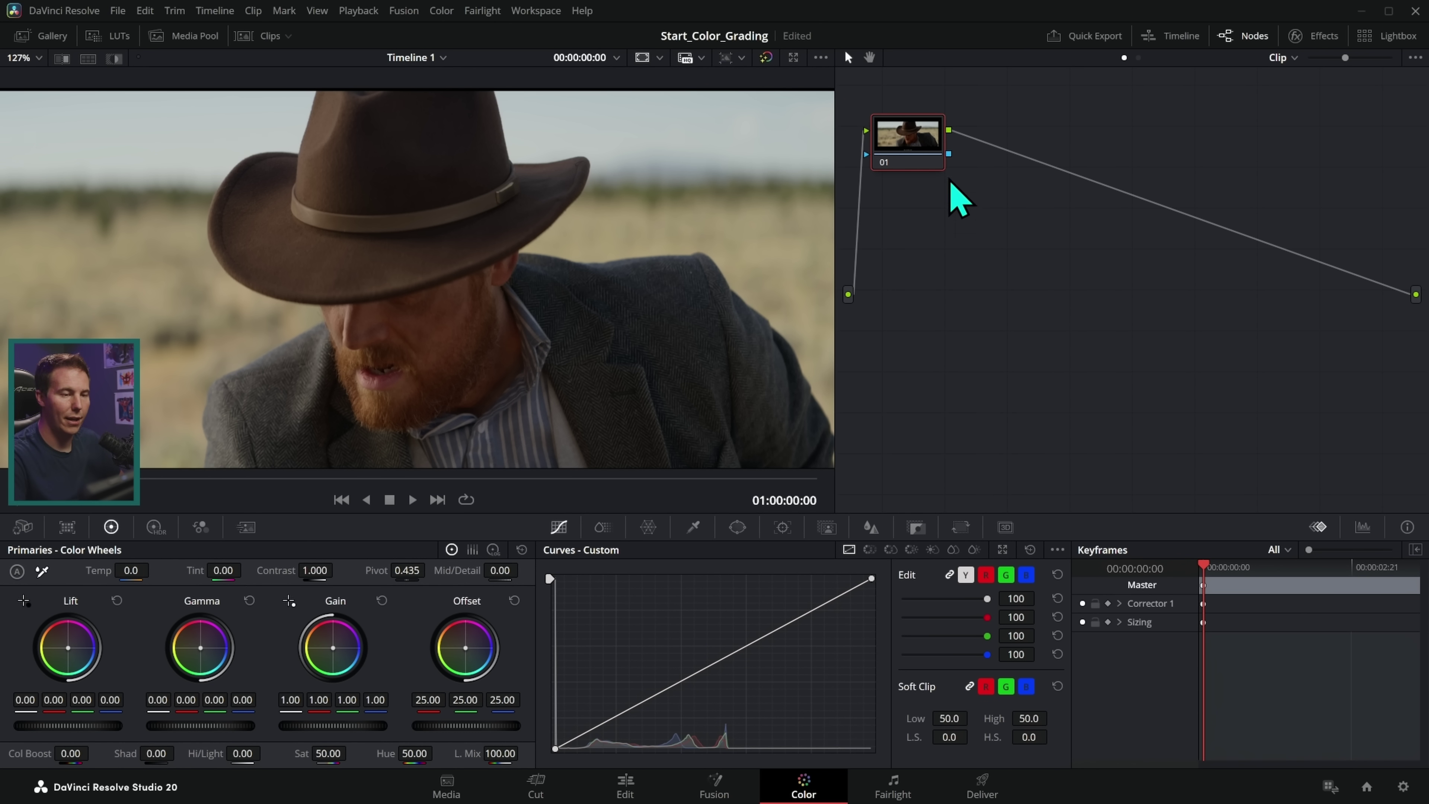
pyautogui.moveTo(917, 157); pyautogui.dragTo(966, 269)
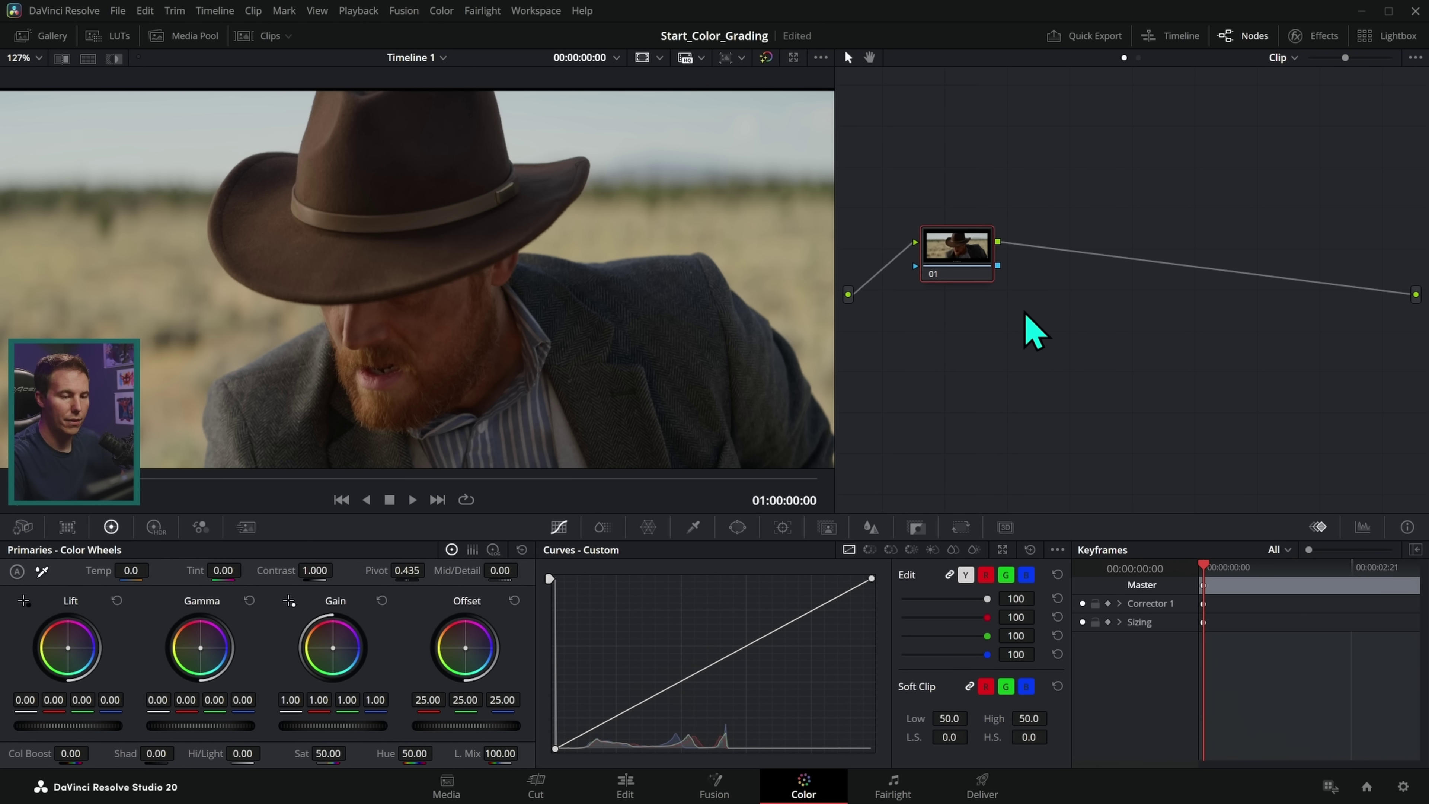
pyautogui.rightClick(958, 256)
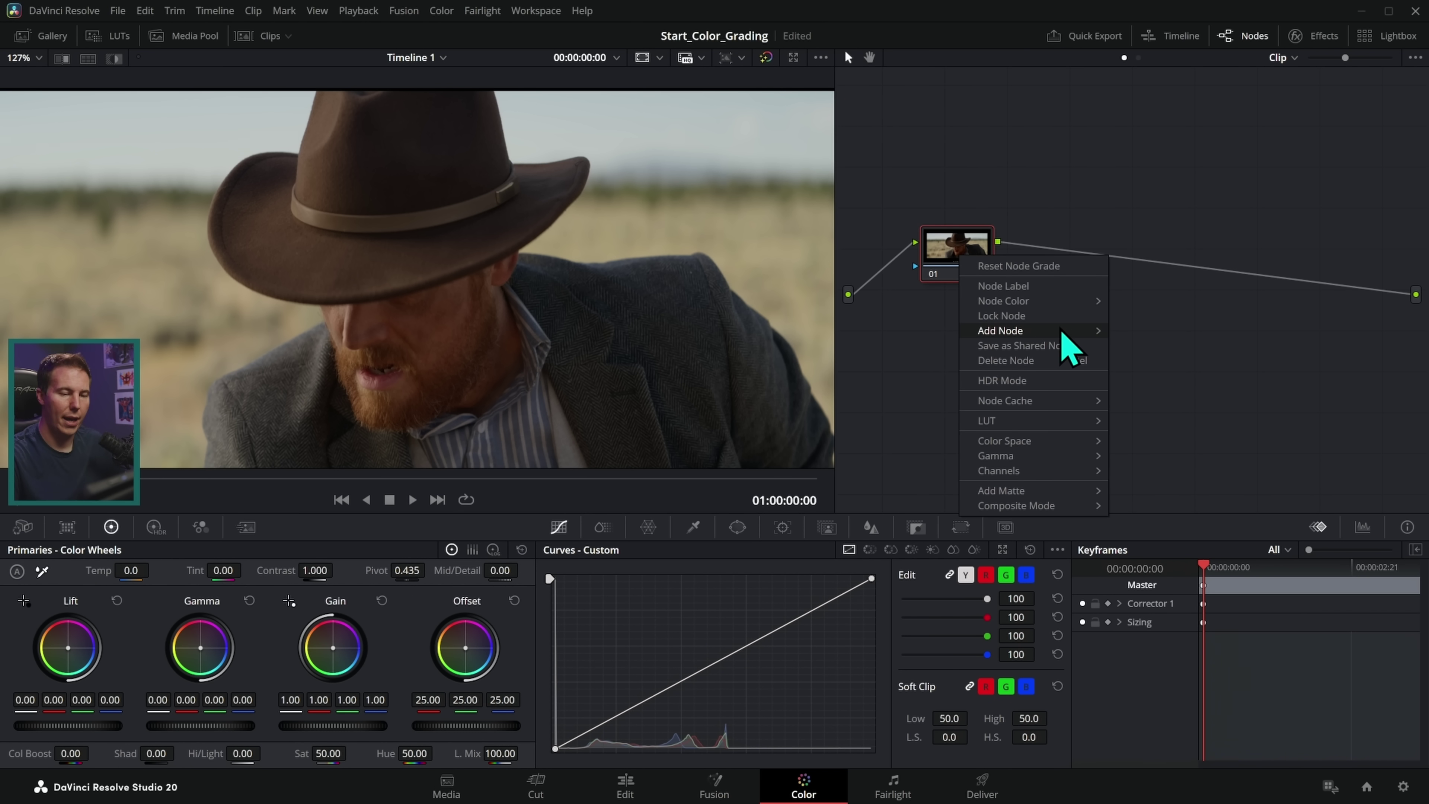
pyautogui.moveTo(1097, 332)
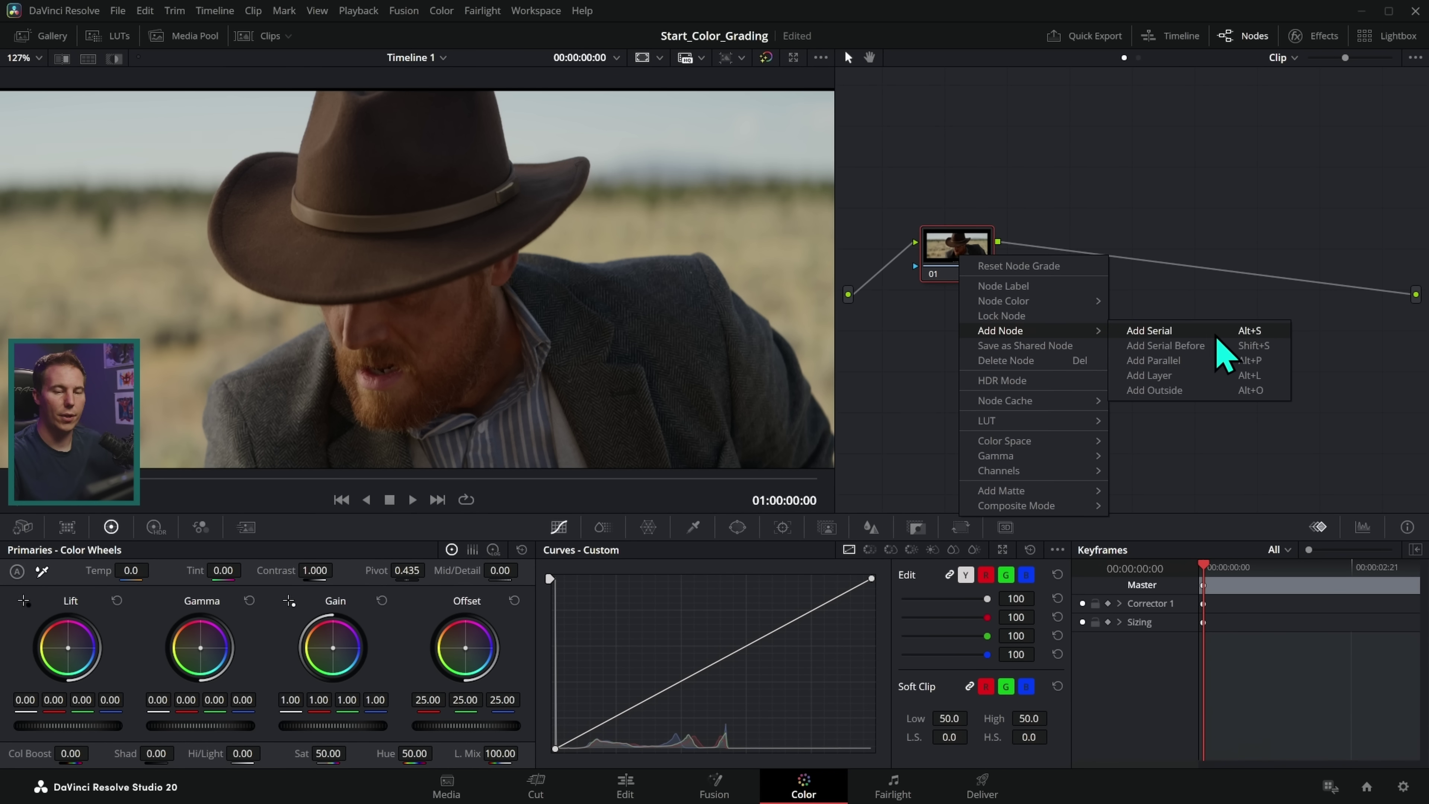
pyautogui.click(1216, 349)
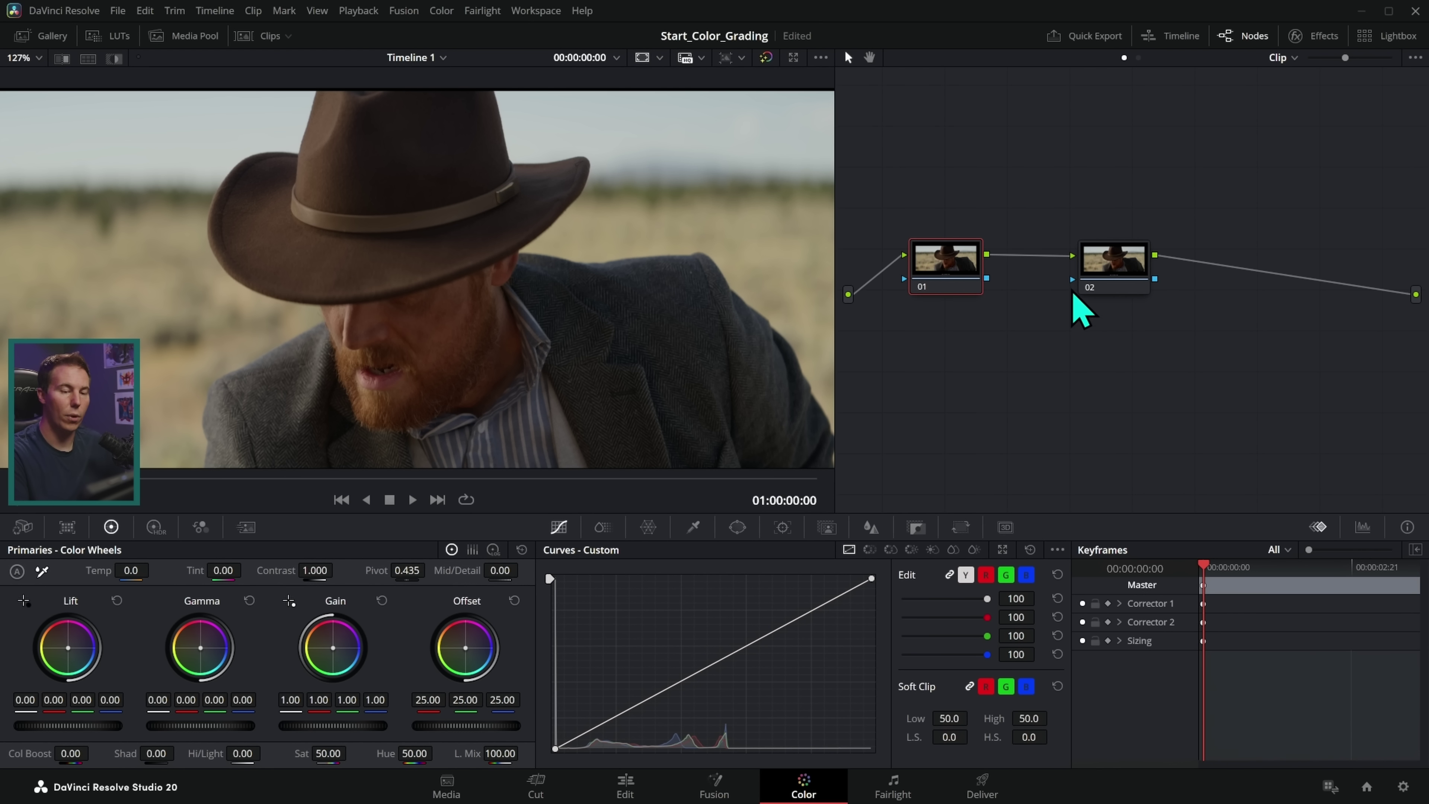
pyautogui.hotkey('ctrl', 'z')
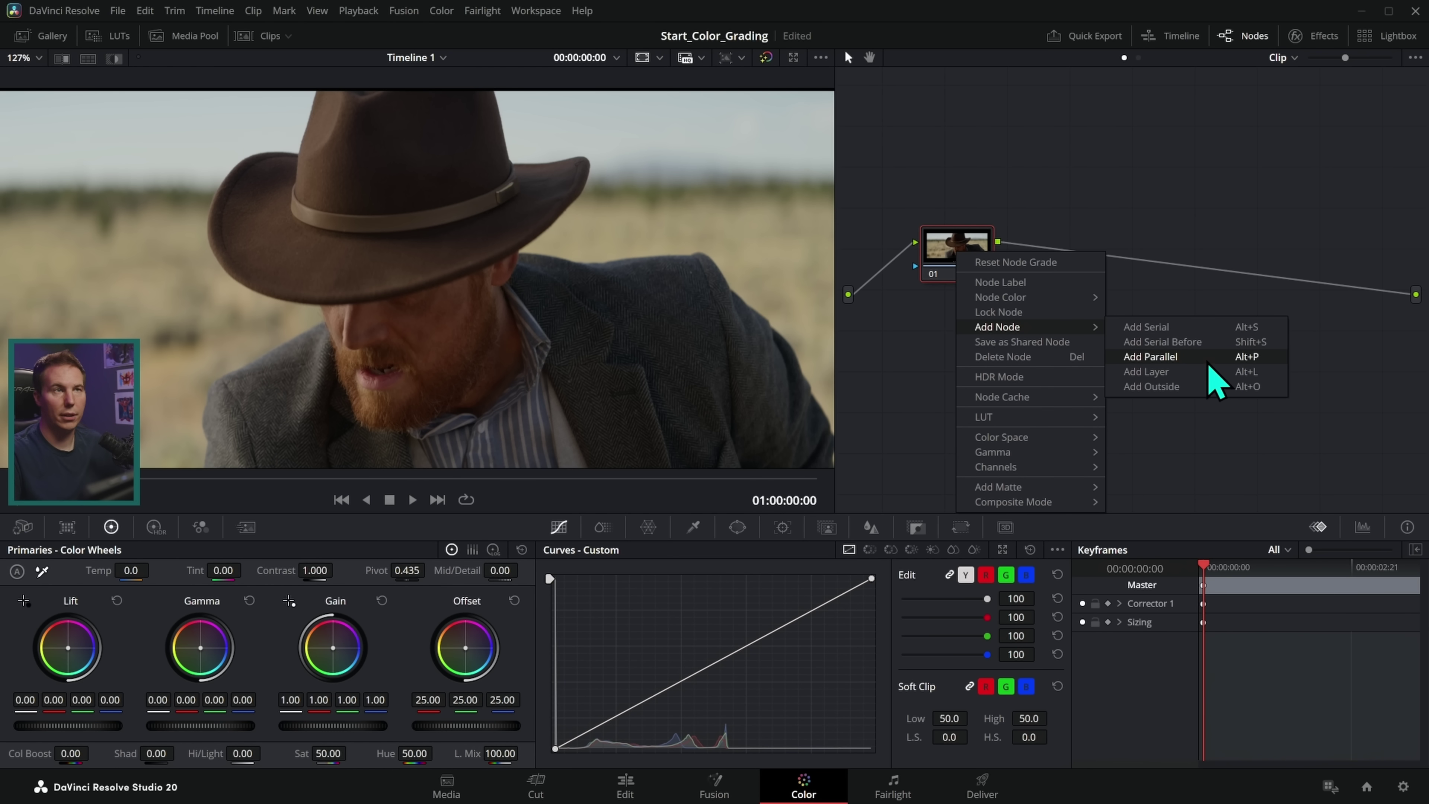
pyautogui.click(1206, 358)
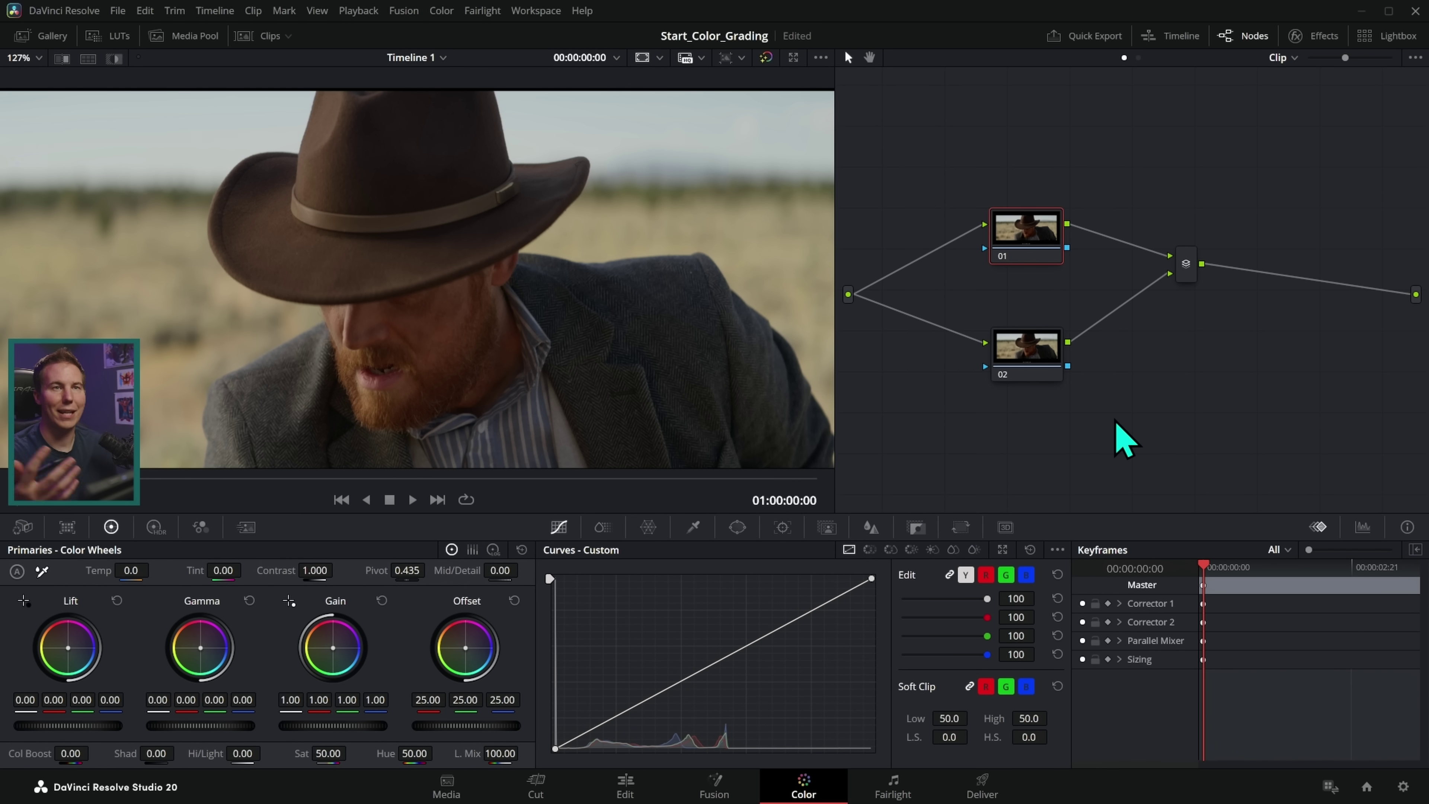
# Step: Select parallel node 02, reset its primaries and set its saturation to 100
pyautogui.moveTo(1026, 237); pyautogui.dragTo(1031, 236)
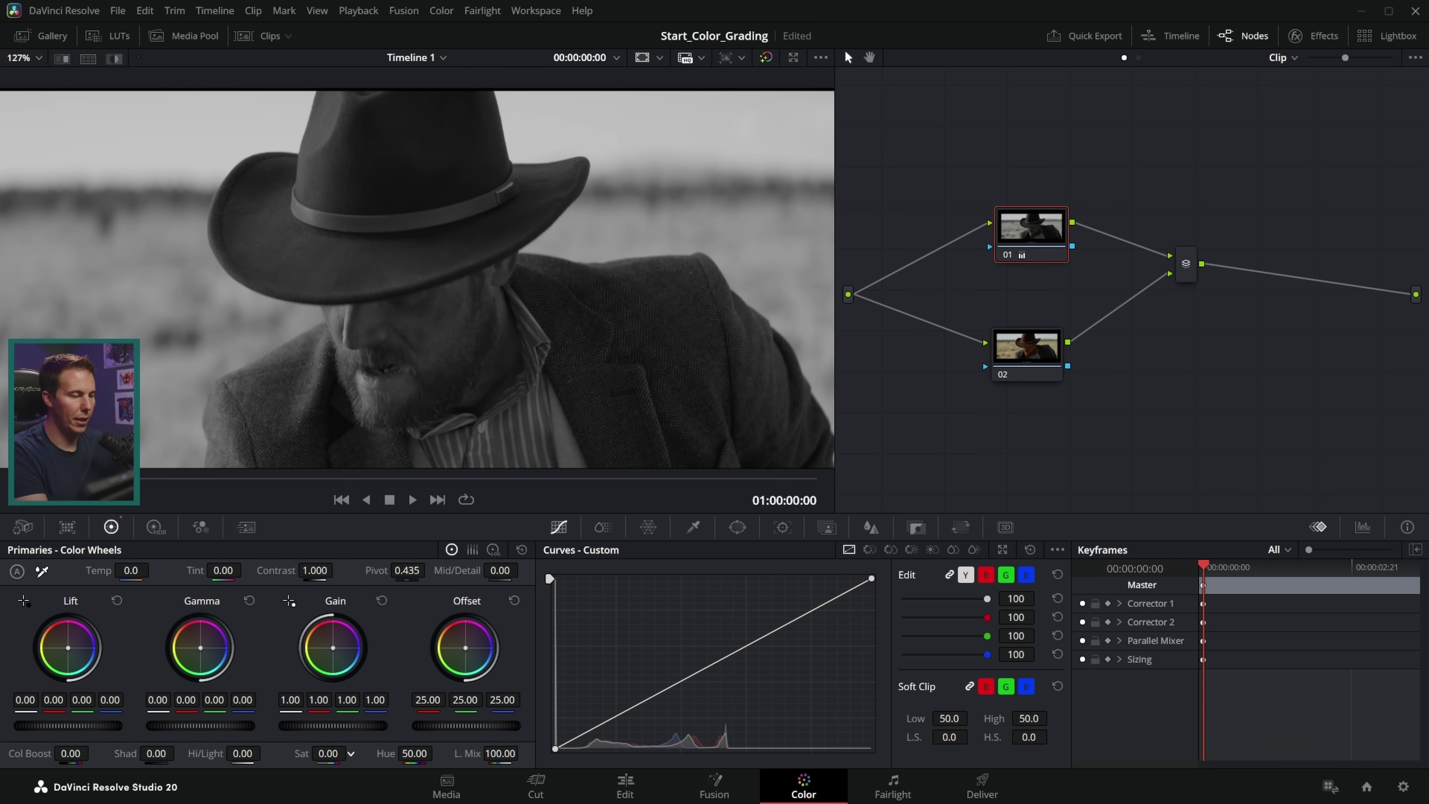
pyautogui.click(1048, 360)
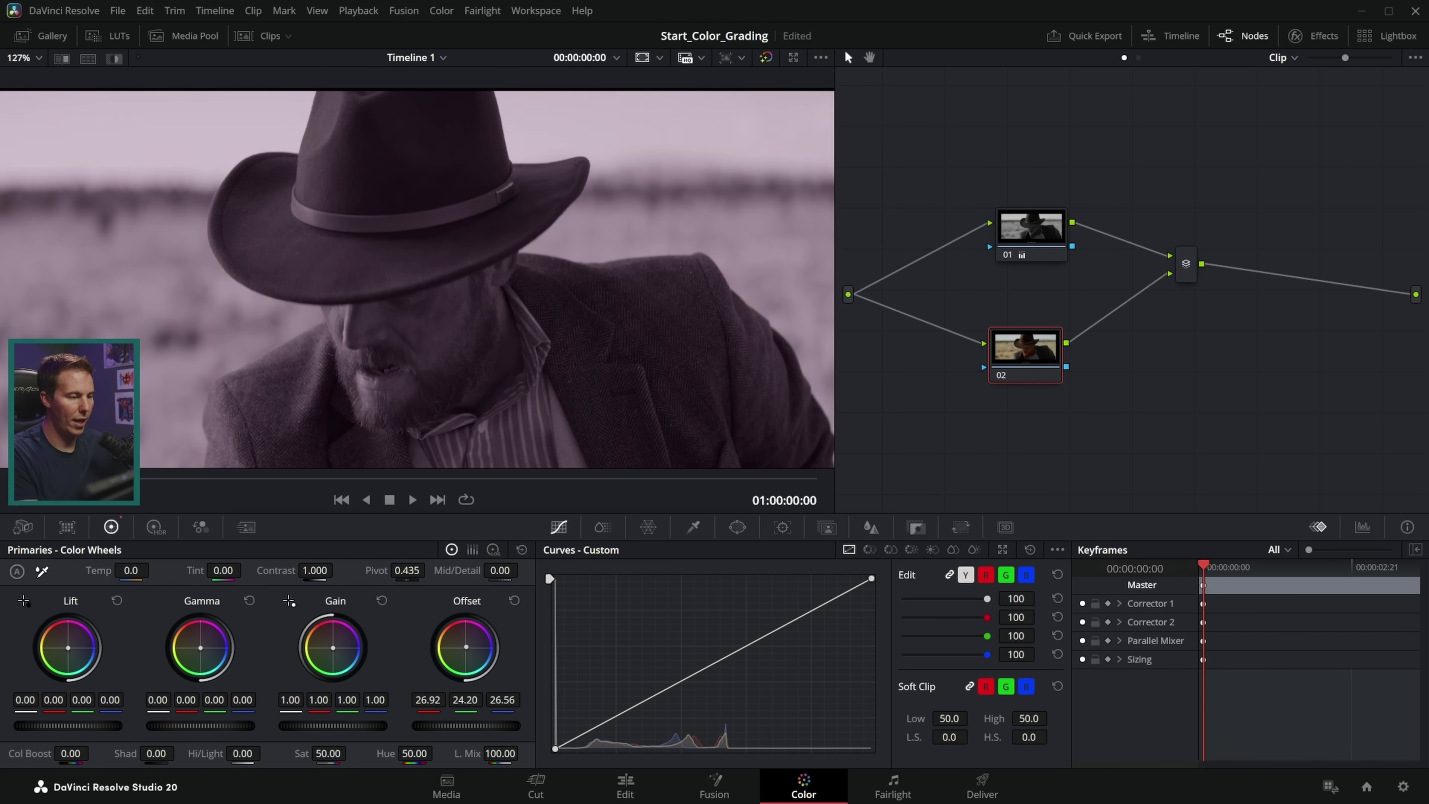
pyautogui.moveTo(467, 646); pyautogui.dragTo(467, 646)
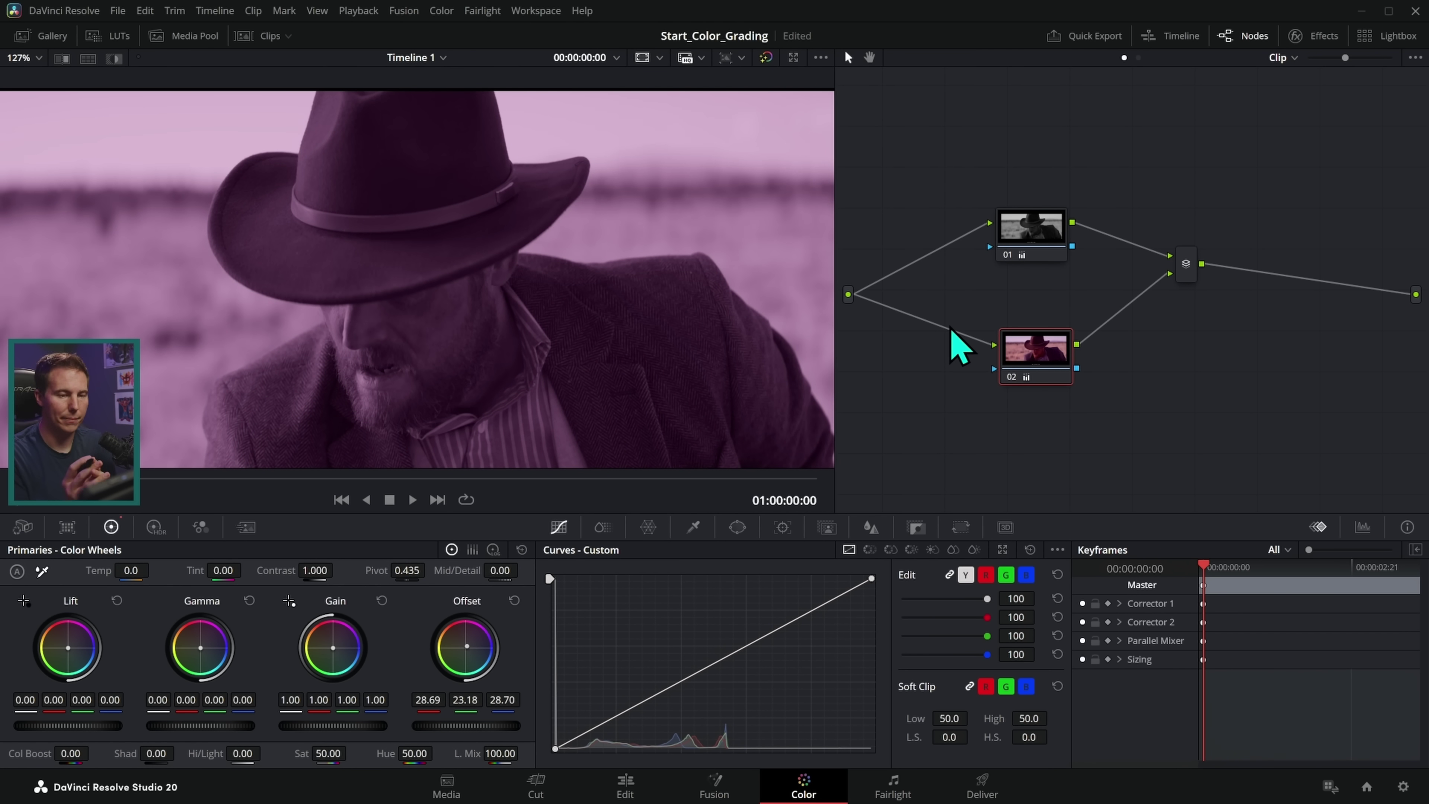
pyautogui.click(521, 549)
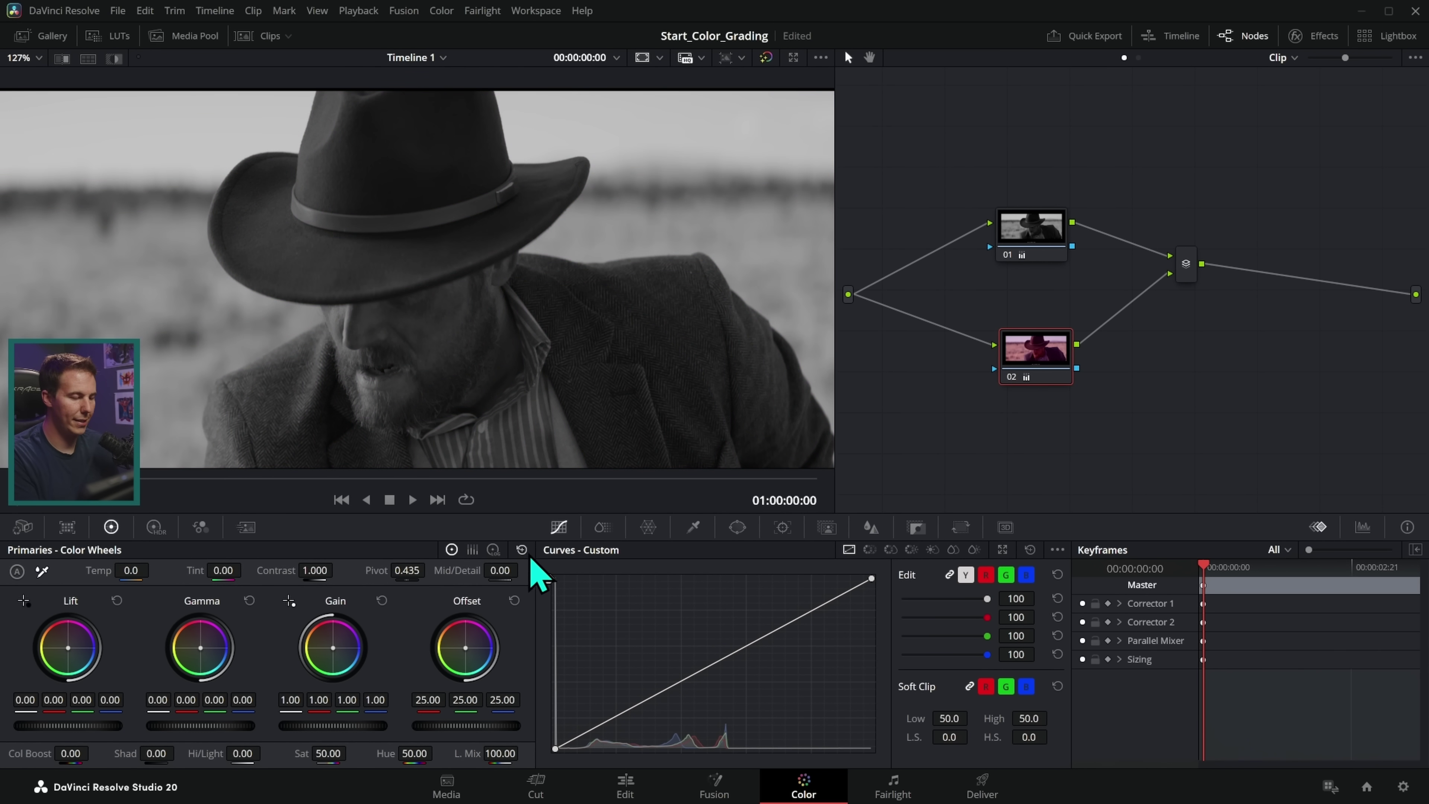
pyautogui.click(326, 753)
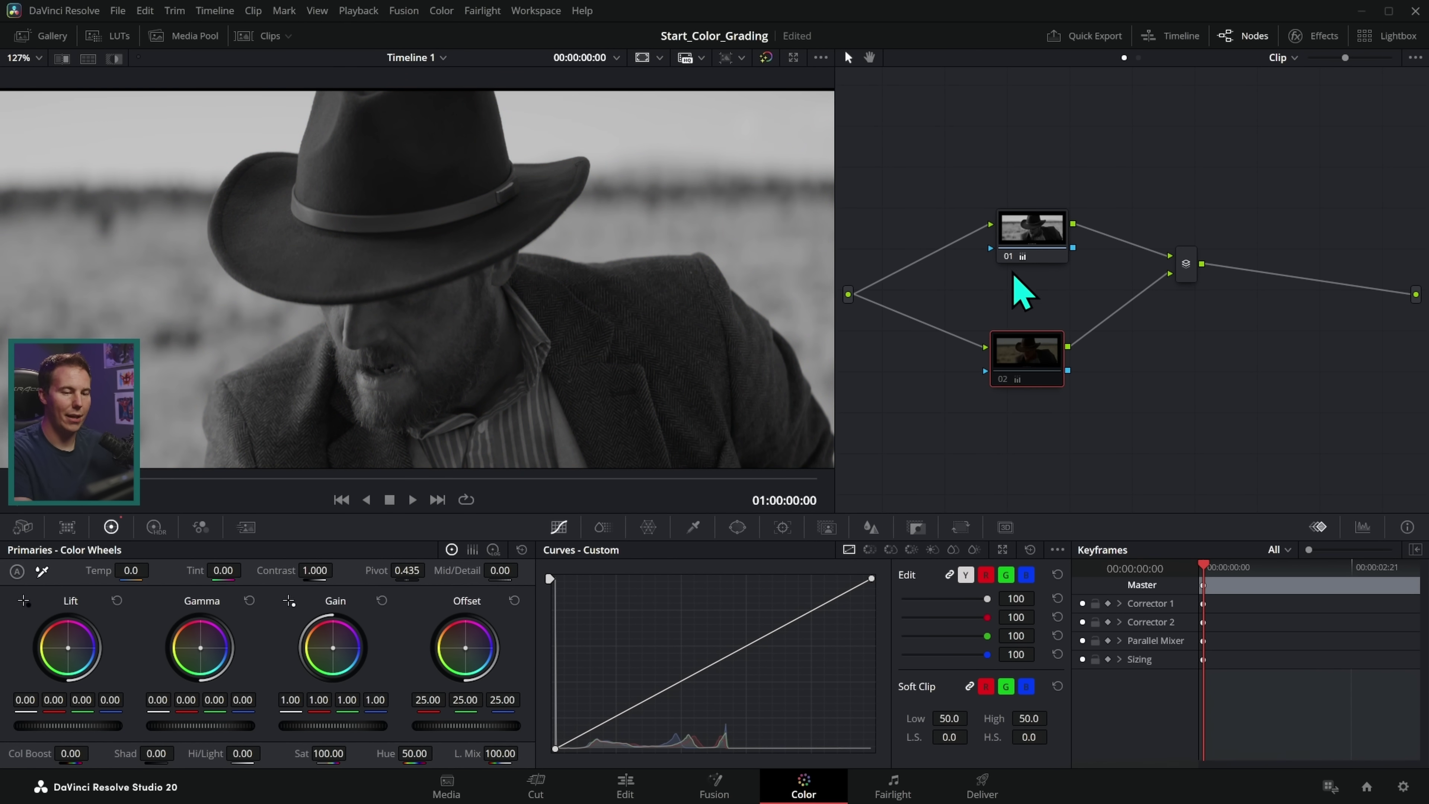
# Step: Turn nodes 01 and 02 off and back on to compare the parallel mix
pyautogui.click(1007, 257)
pyautogui.click(1004, 380)
pyautogui.click(1004, 384)
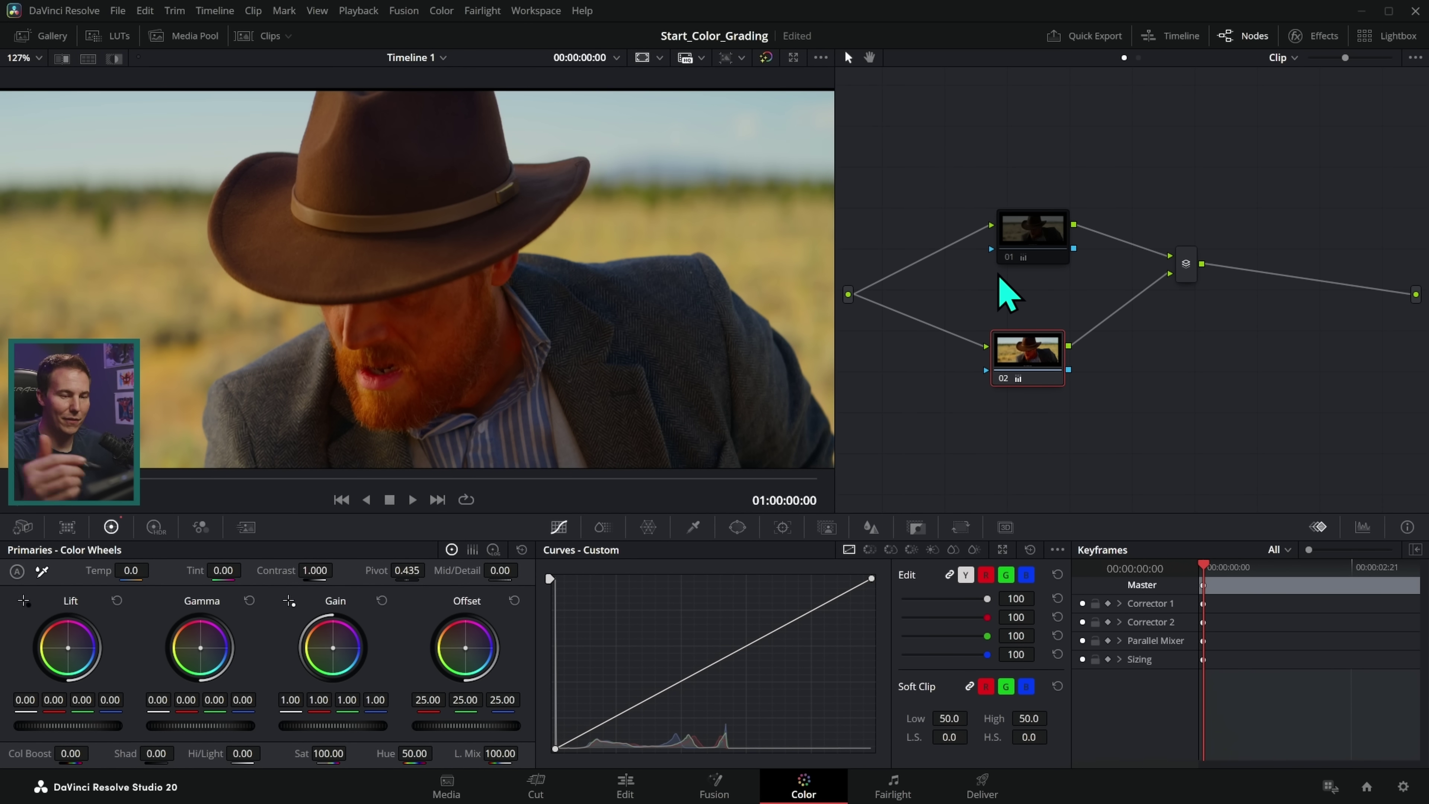
pyautogui.click(1010, 258)
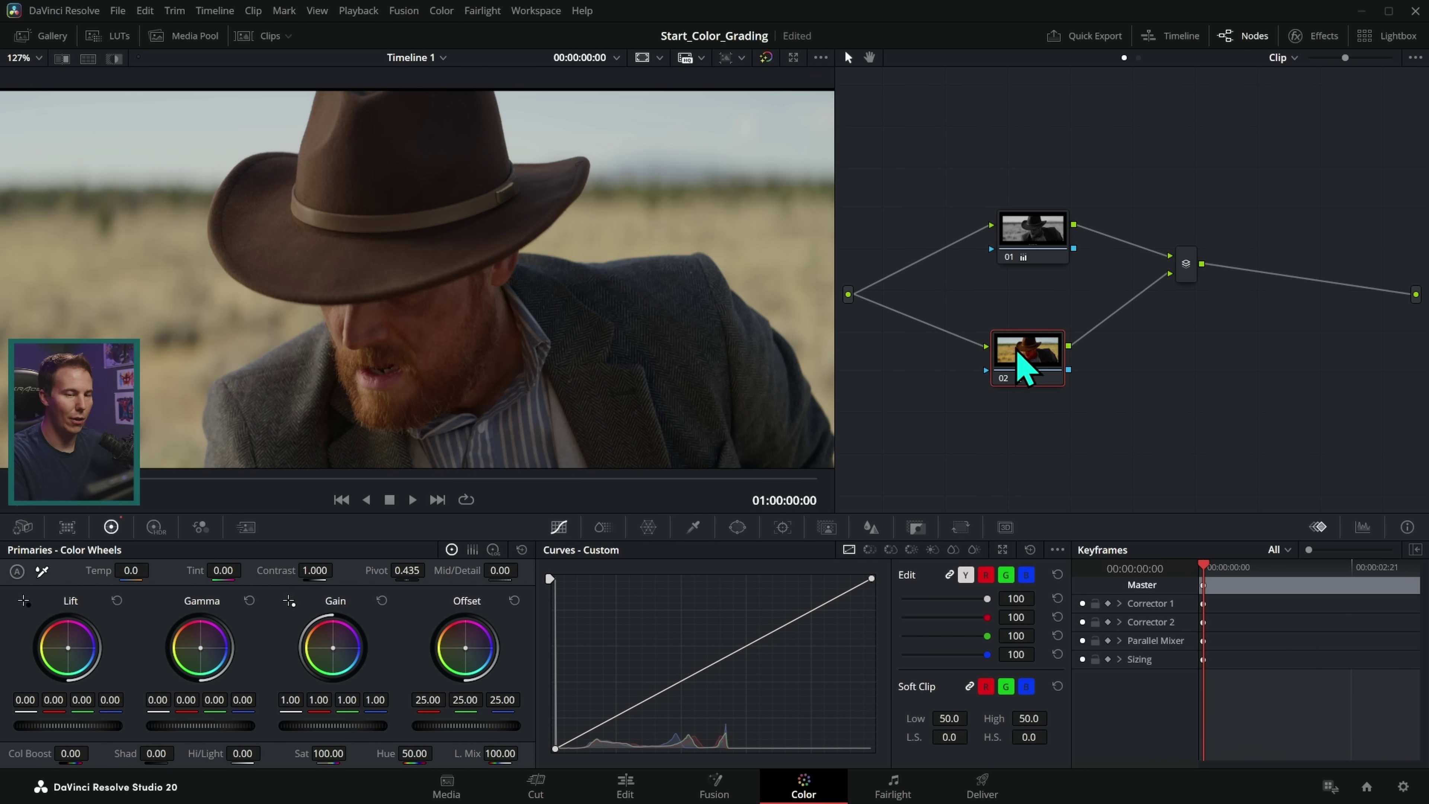
# Step: Toggle between the graded and ungraded picture to compare
pyautogui.click(765, 60)
pyautogui.click(765, 61)
pyautogui.click(765, 61)
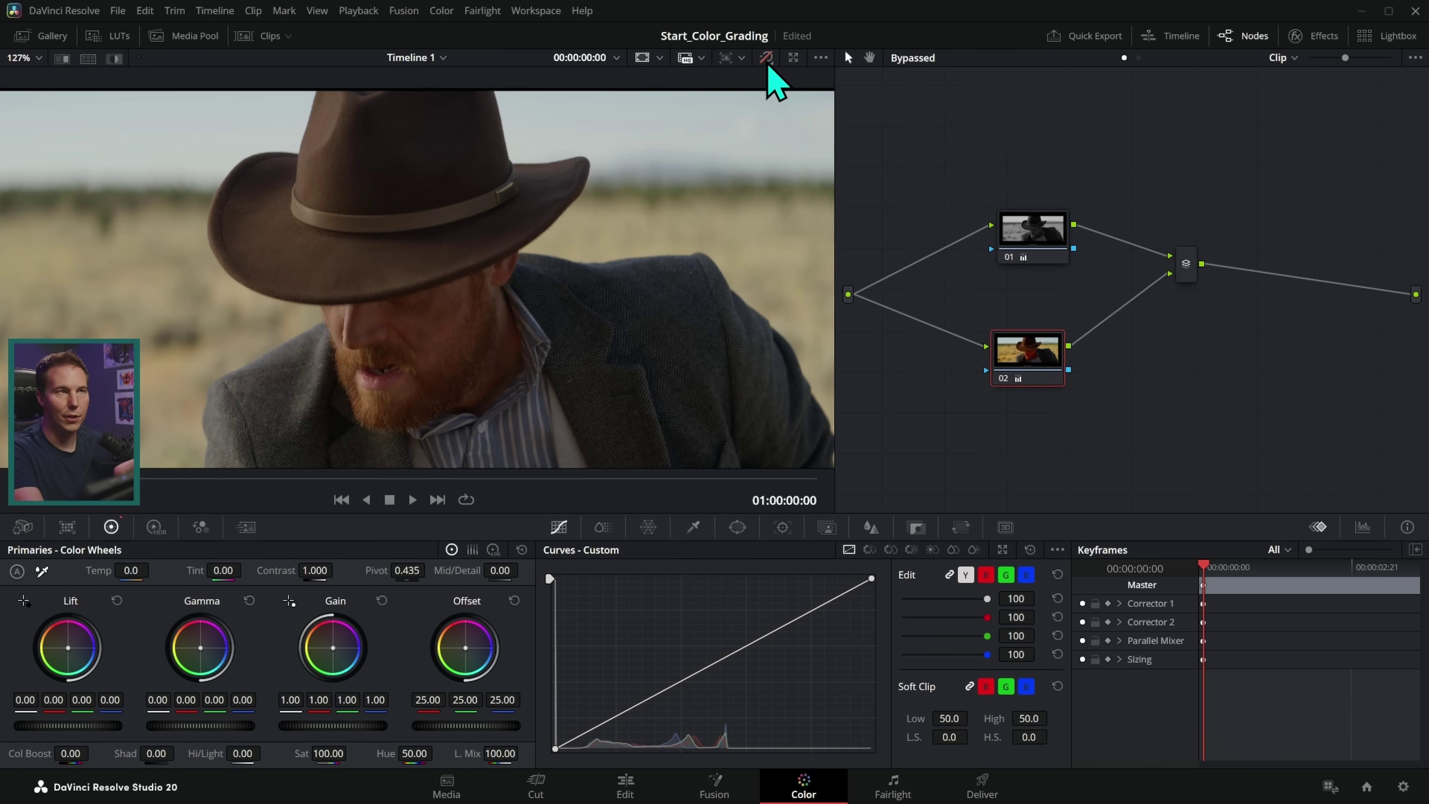
# Step: Delete the Parallel Mixer and rewire node 01 into node 02 in series
pyautogui.click(1185, 265)
pyautogui.press('Delete')
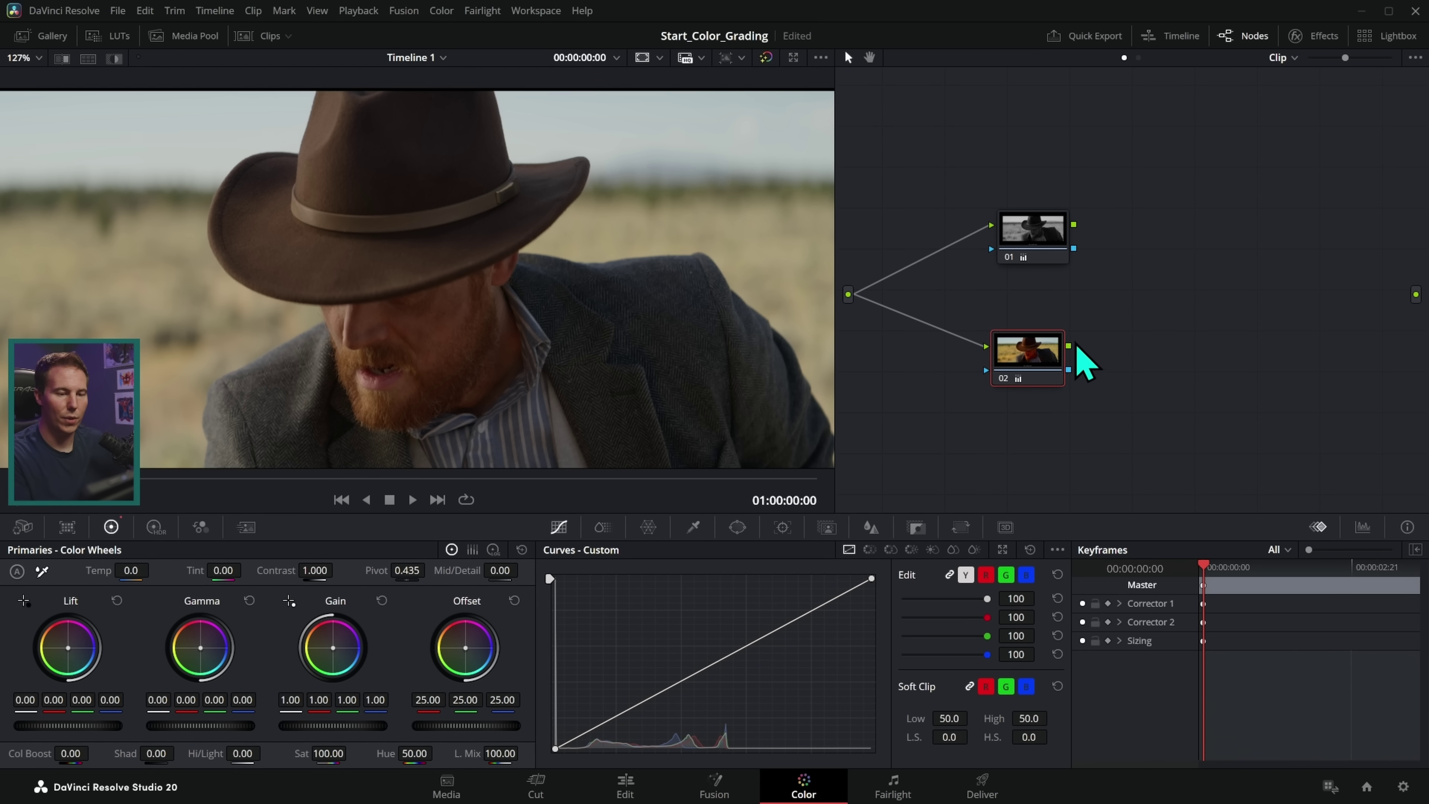
pyautogui.moveTo(985, 346); pyautogui.dragTo(1176, 254)
pyautogui.moveTo(1030, 234); pyautogui.dragTo(1132, 240)
pyautogui.moveTo(1170, 262); pyautogui.dragTo(1416, 295)
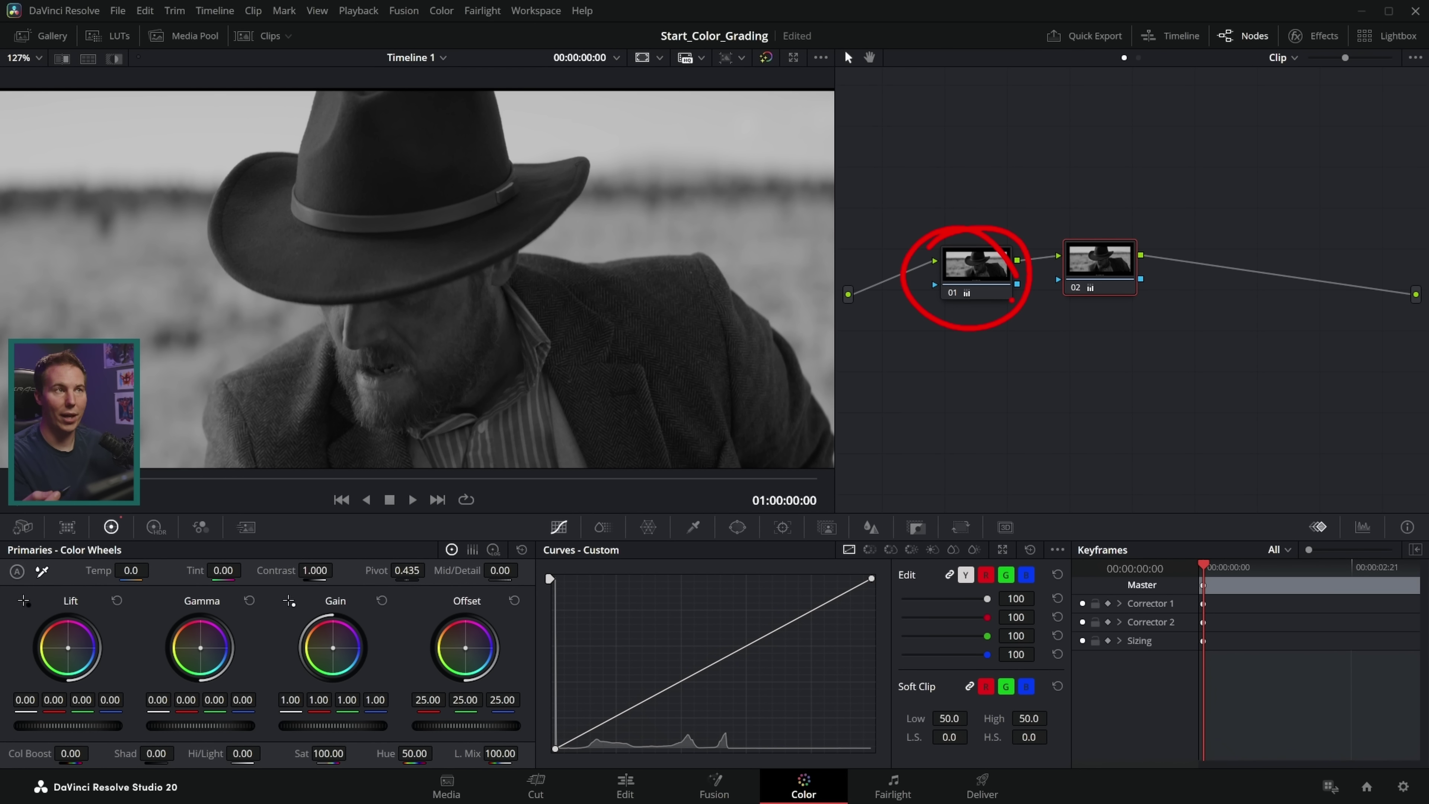
pyautogui.click(980, 276)
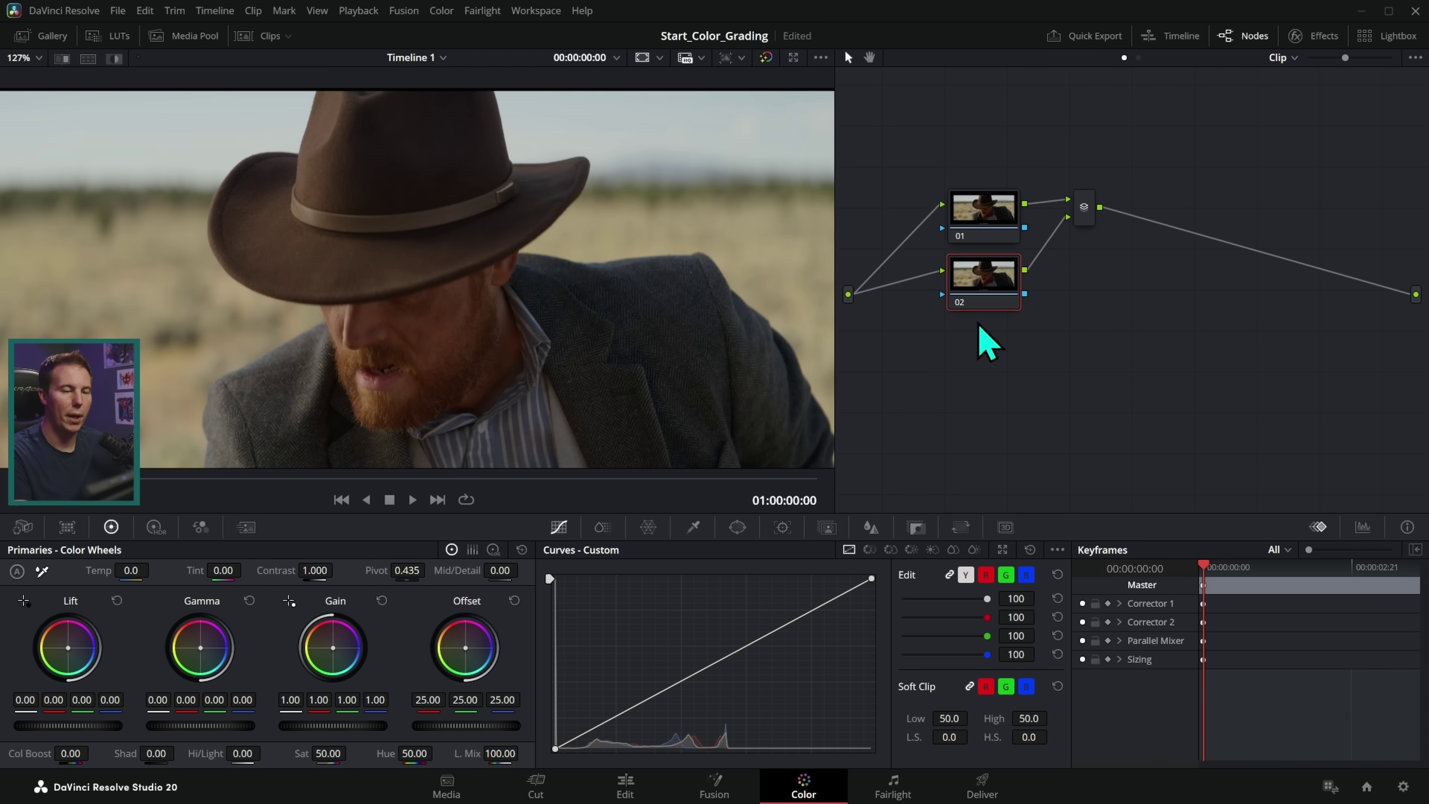
# Step: Tidy the node layout and raise a Hue vs Lum peak over the reds on node 01 to gain 2.00
pyautogui.moveTo(991, 271); pyautogui.dragTo(1000, 305)
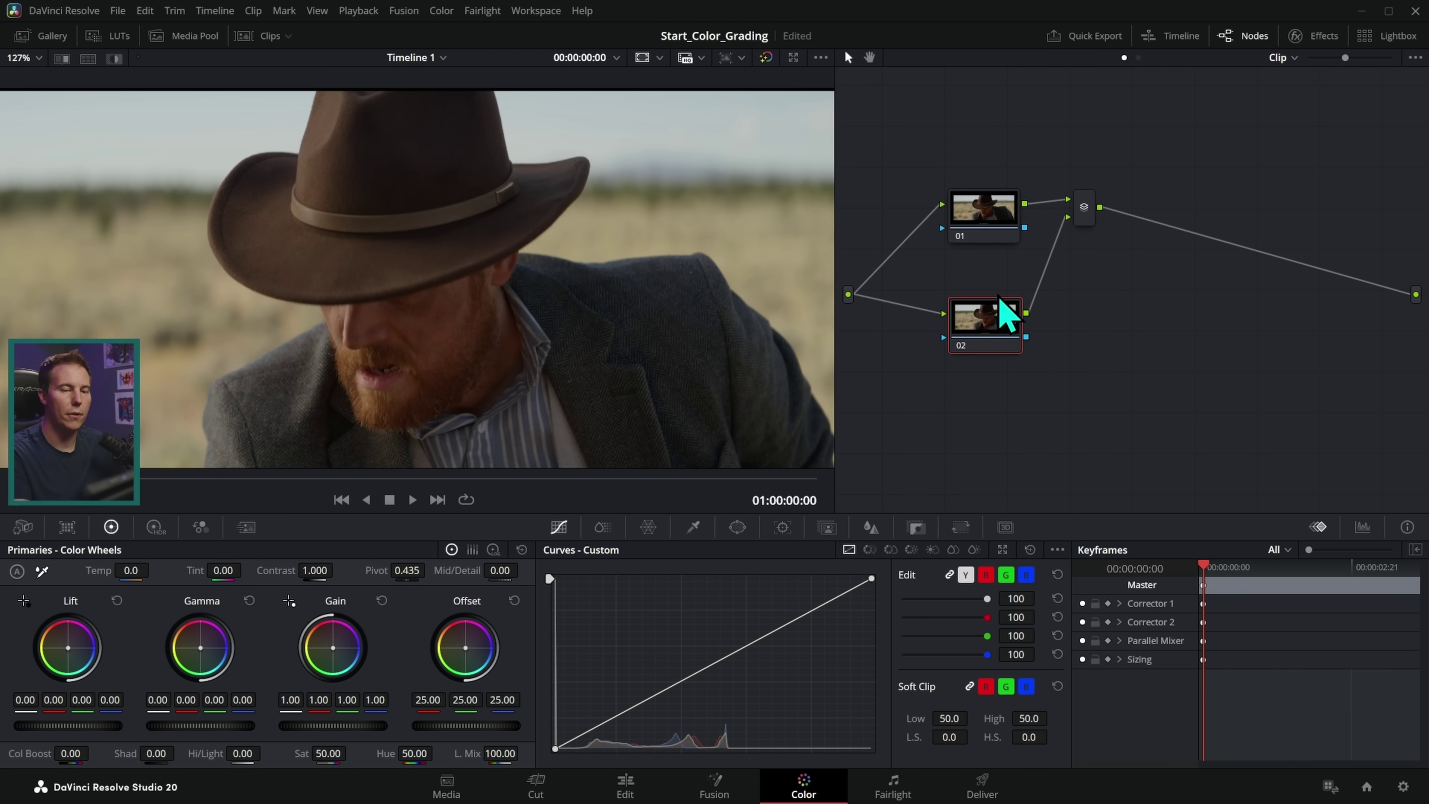
pyautogui.moveTo(1088, 208); pyautogui.dragTo(1096, 274)
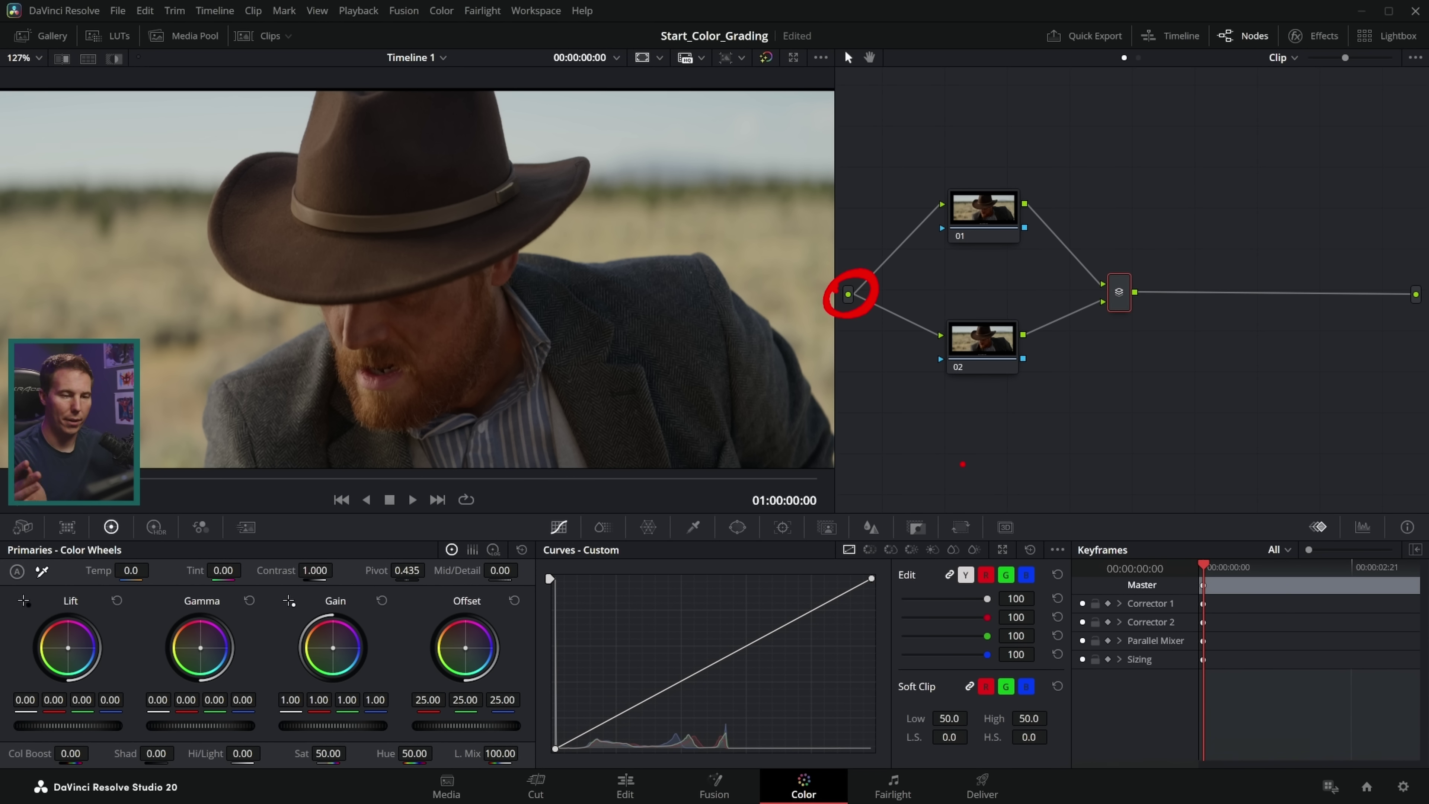
pyautogui.moveTo(1009, 233); pyautogui.dragTo(1014, 223)
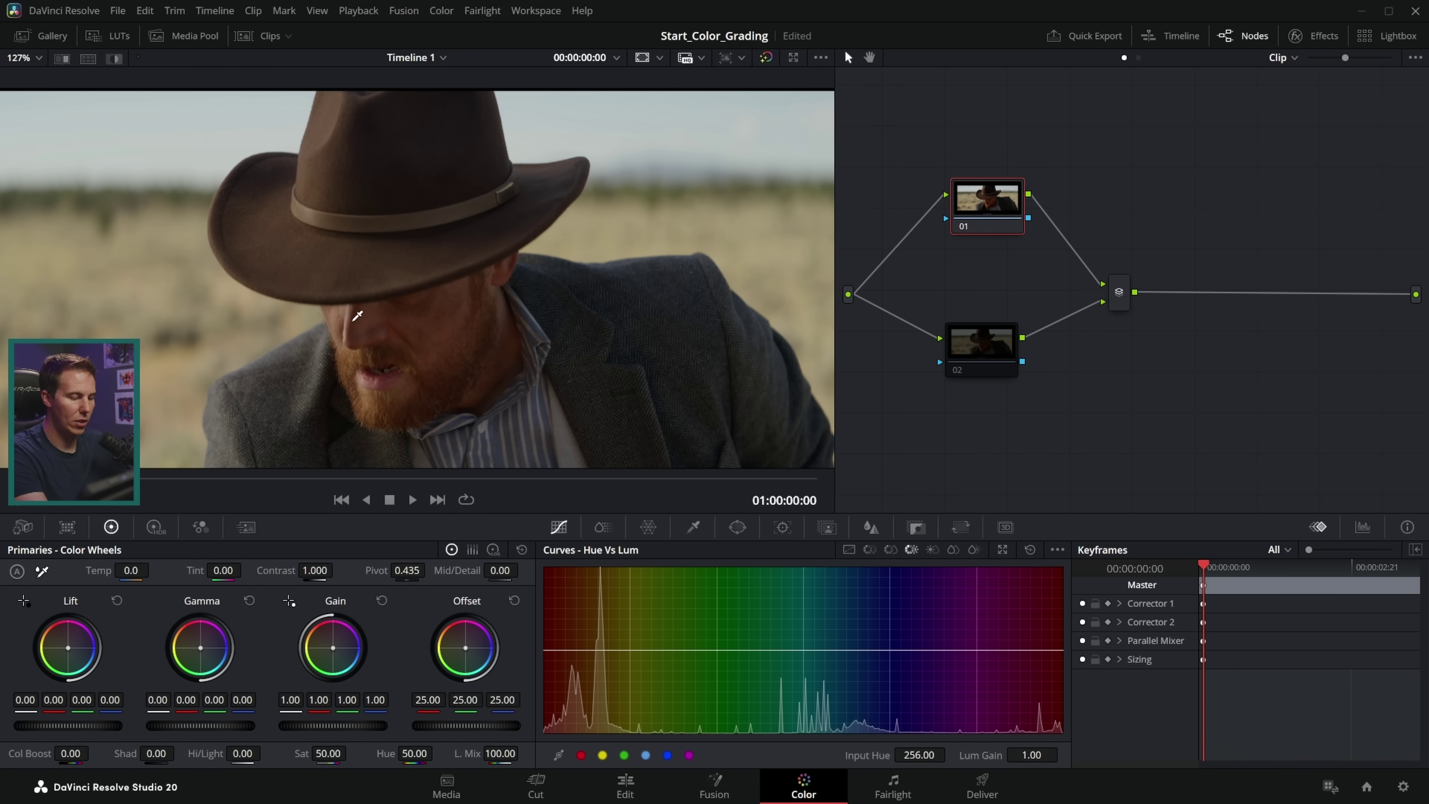
pyautogui.moveTo(569, 650); pyautogui.dragTo(571, 592)
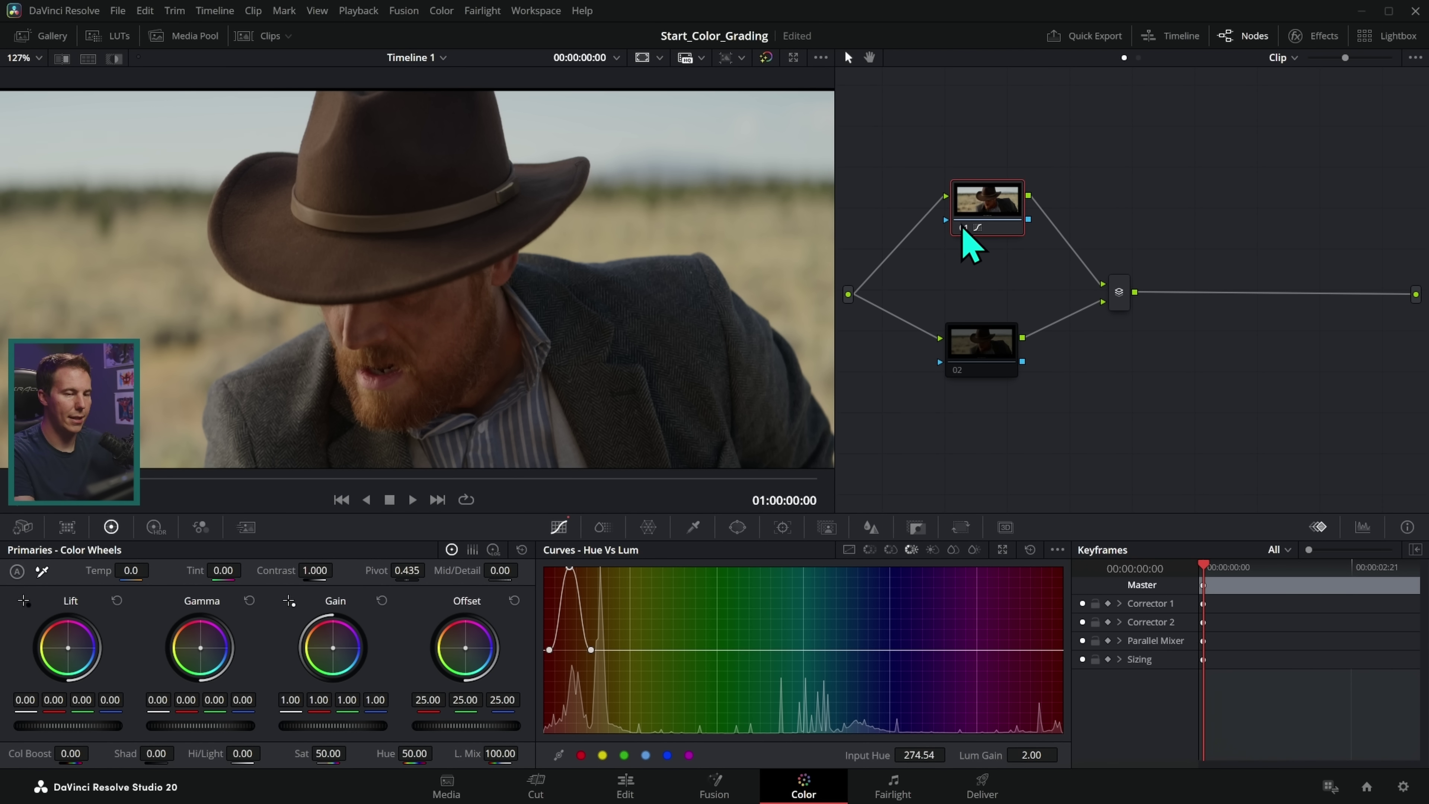
# Step: Compare node 01's curve with node 02, then toggle node 01 off and on
pyautogui.click(957, 366)
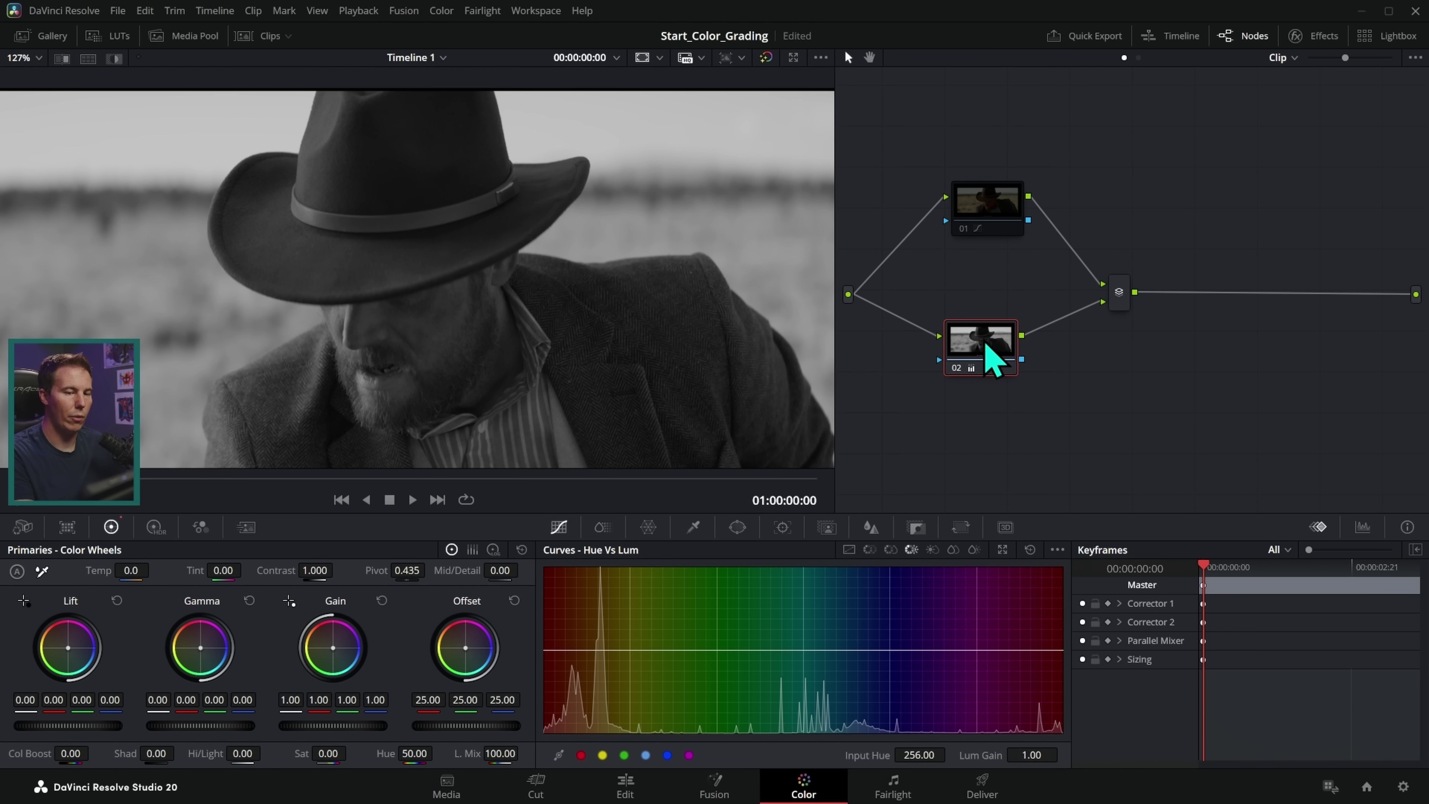
pyautogui.click(997, 223)
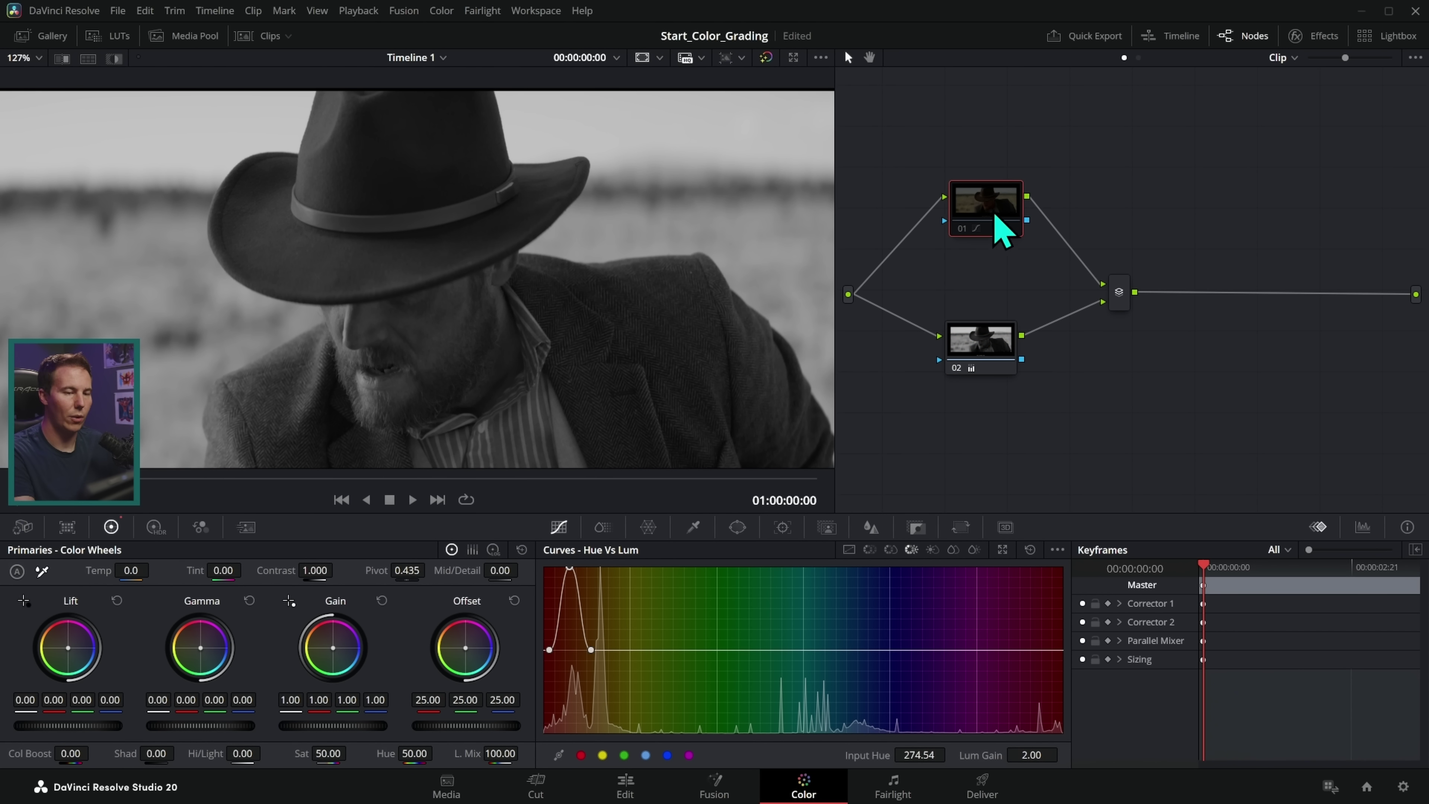
pyautogui.click(960, 230)
pyautogui.click(962, 231)
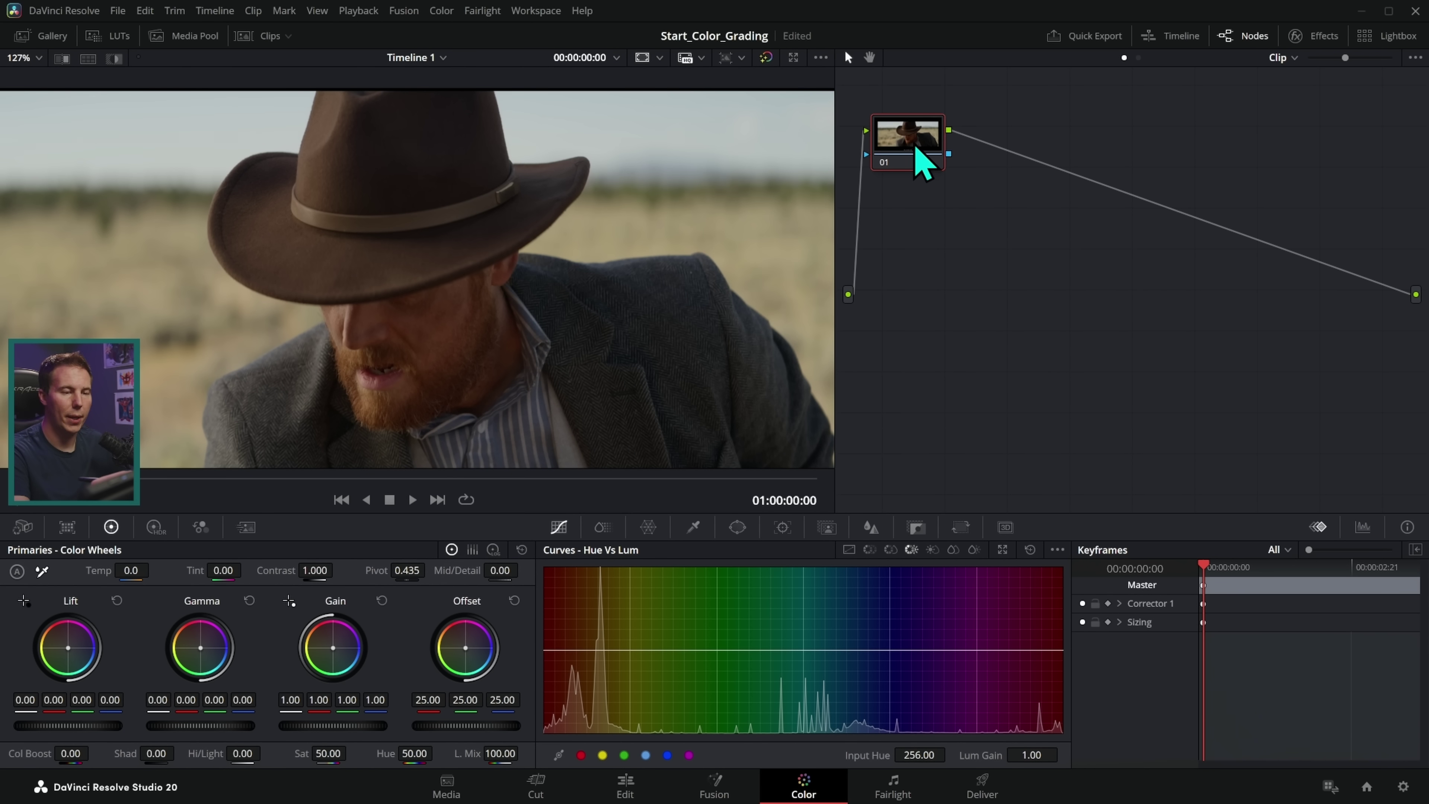
# Step: Add a layer node paired with node 01 and nudge node 01 into place
pyautogui.rightClick(915, 148)
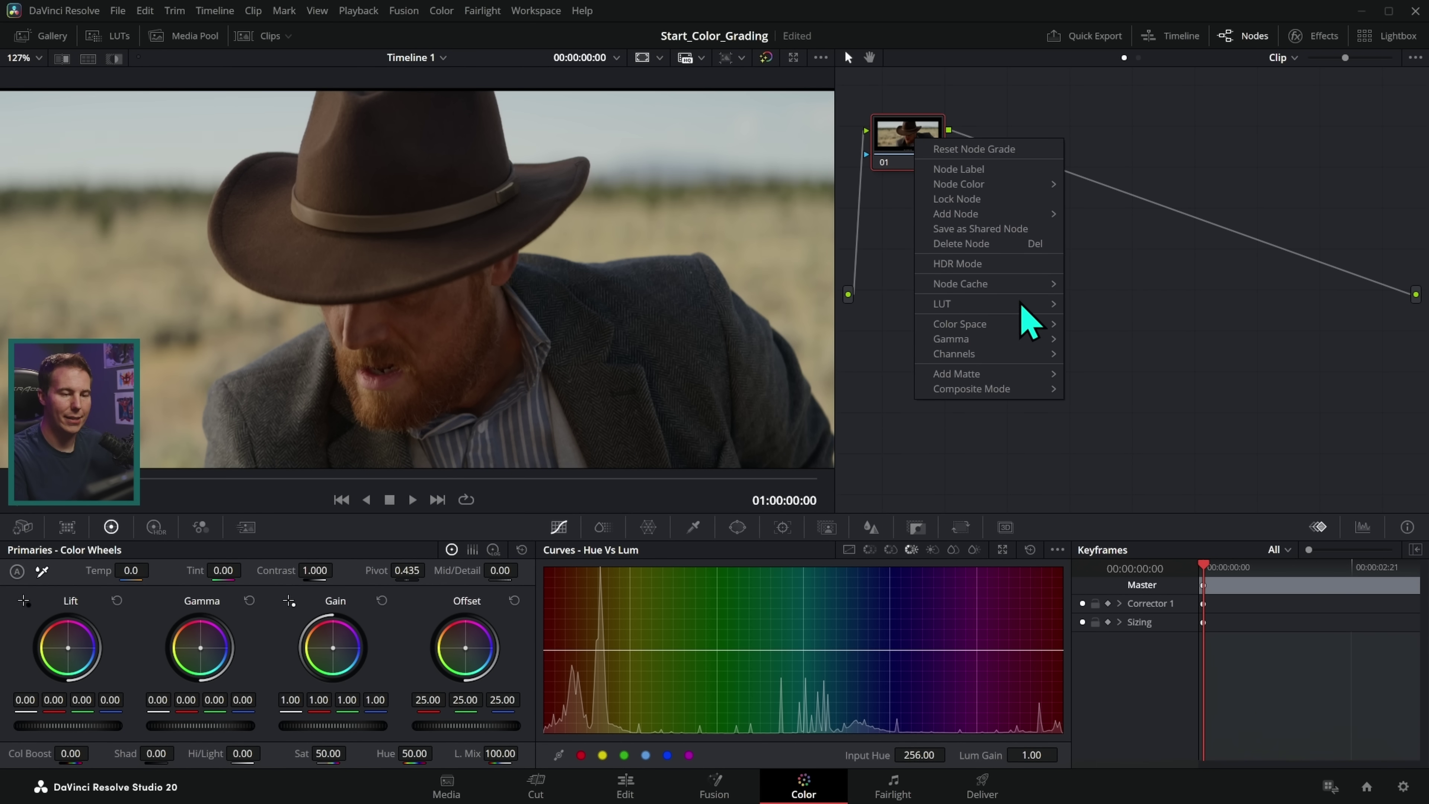
pyautogui.moveTo(1035, 213)
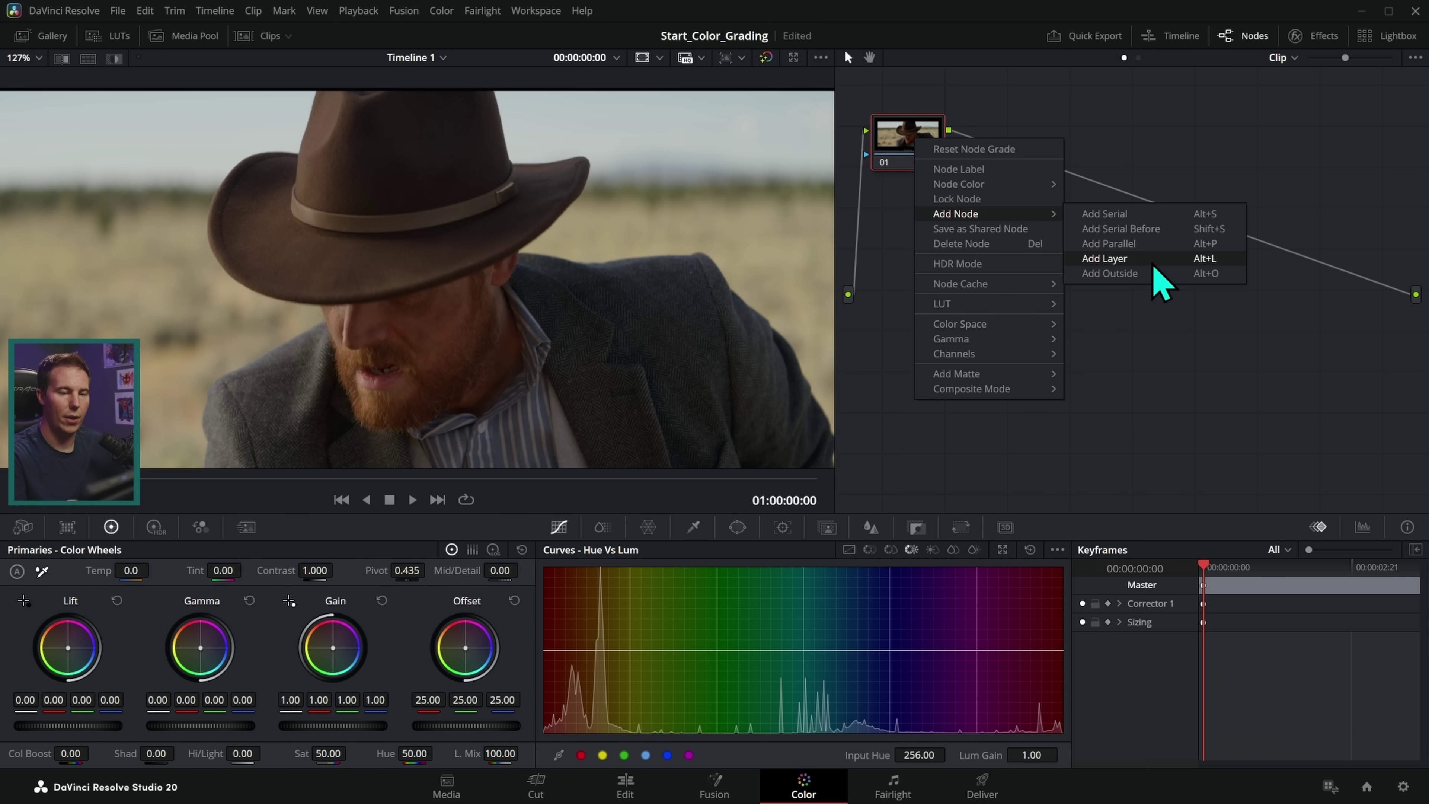
pyautogui.click(1153, 262)
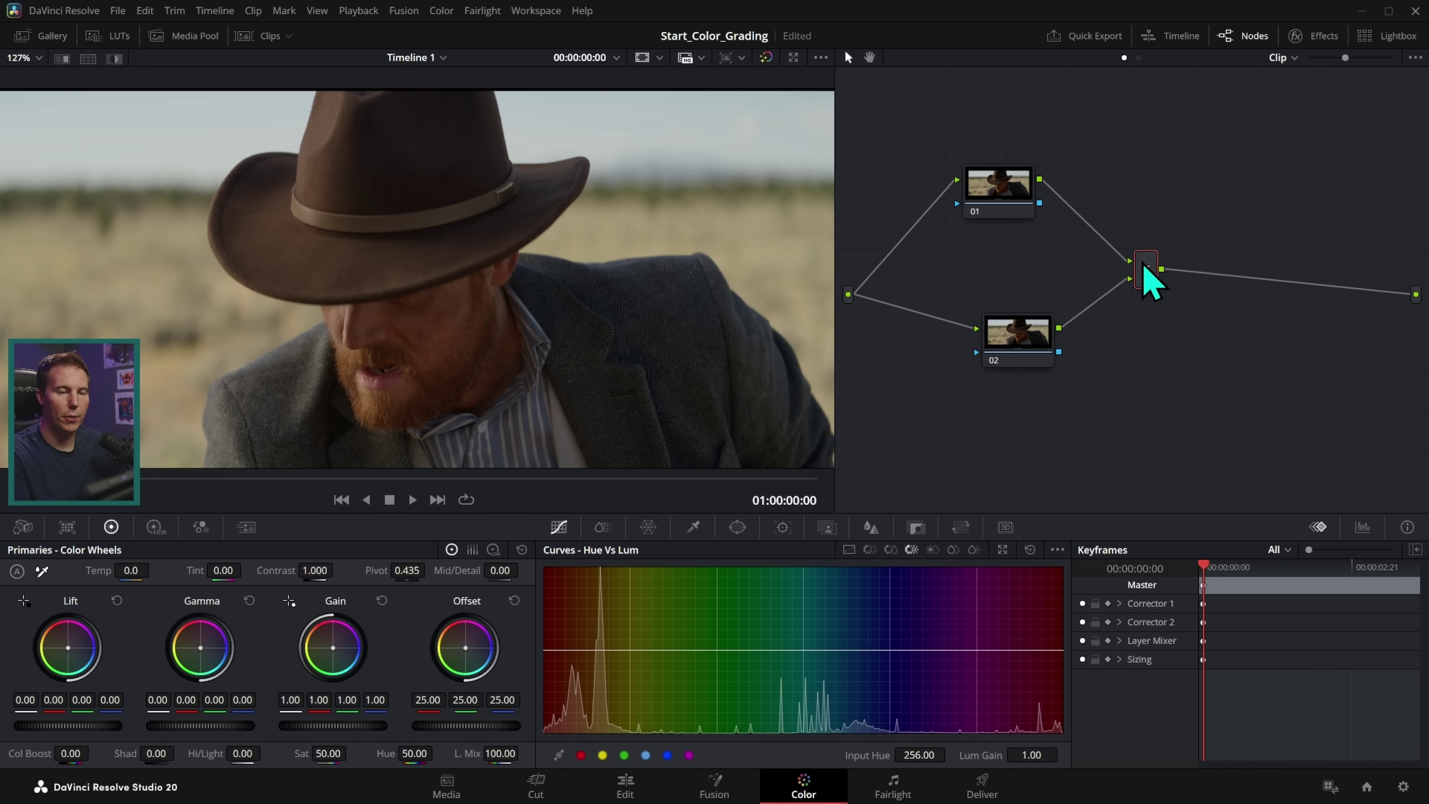
pyautogui.moveTo(1011, 211)
pyautogui.mouseDown()
pyautogui.moveTo(1035, 225)
pyautogui.moveTo(1021, 213)
pyautogui.mouseUp()
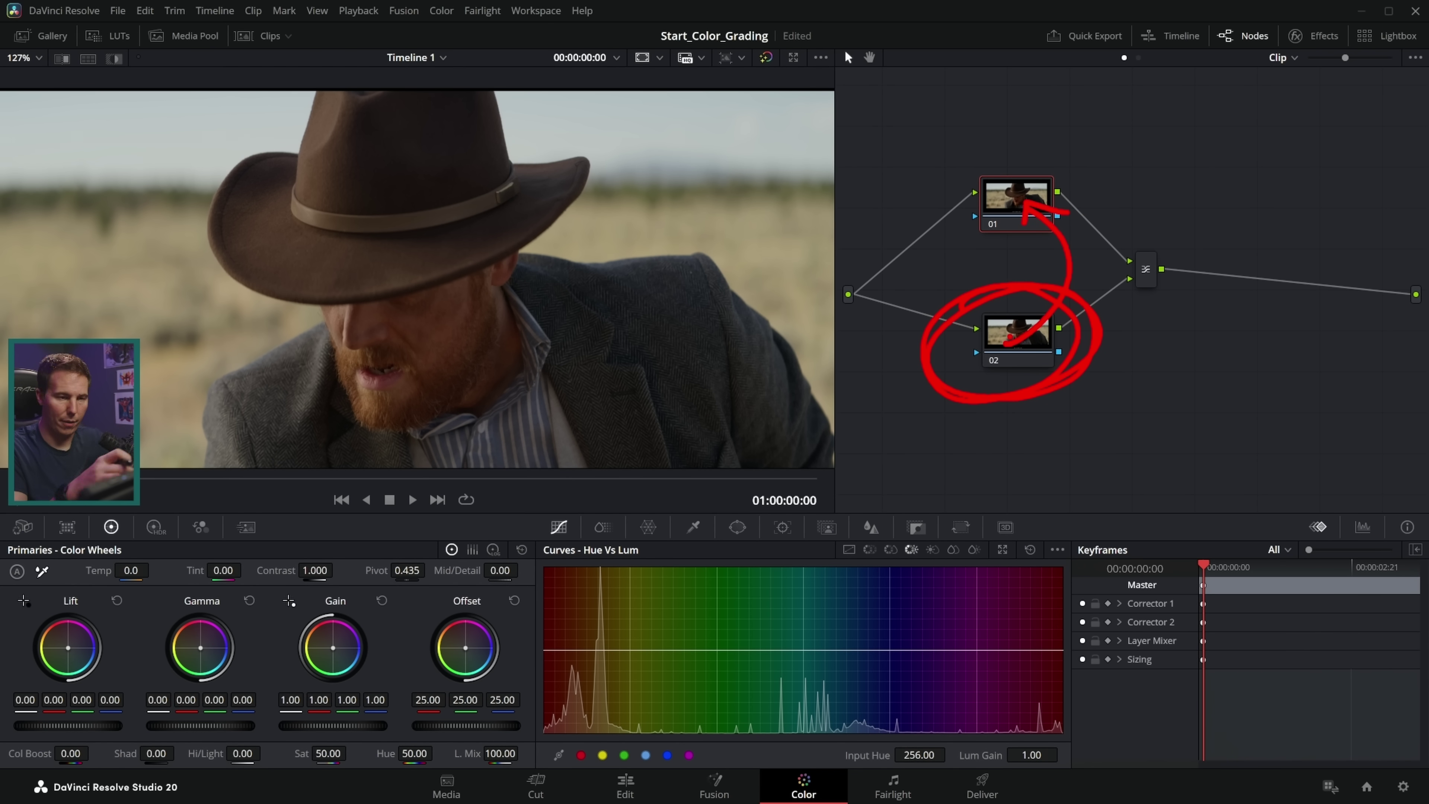
# Step: Disable node 02 with Ctrl+D to compare, then re-enable it
pyautogui.hotkey('ctrl', 'd')
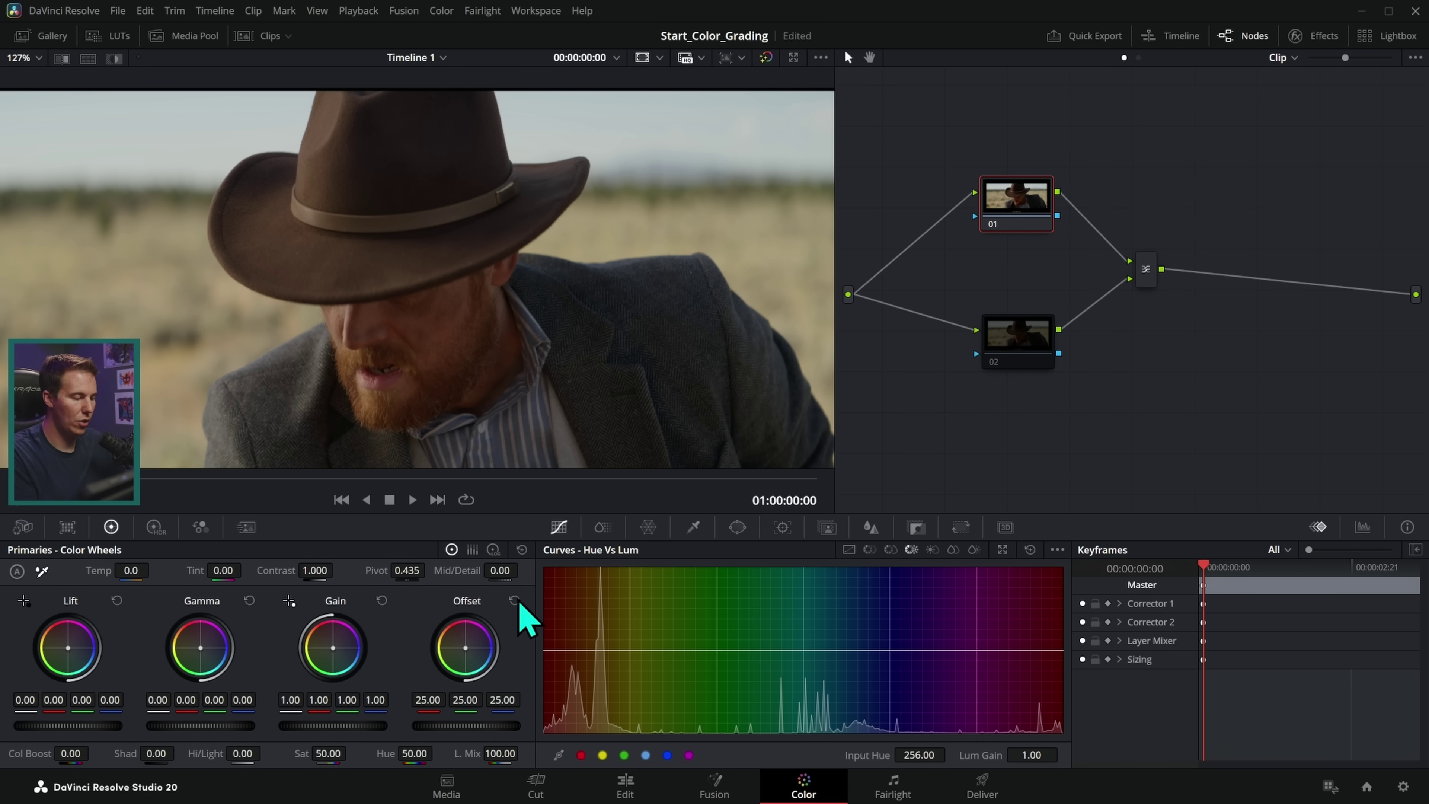
pyautogui.click(994, 363)
pyautogui.hotkey('ctrl', 'd')
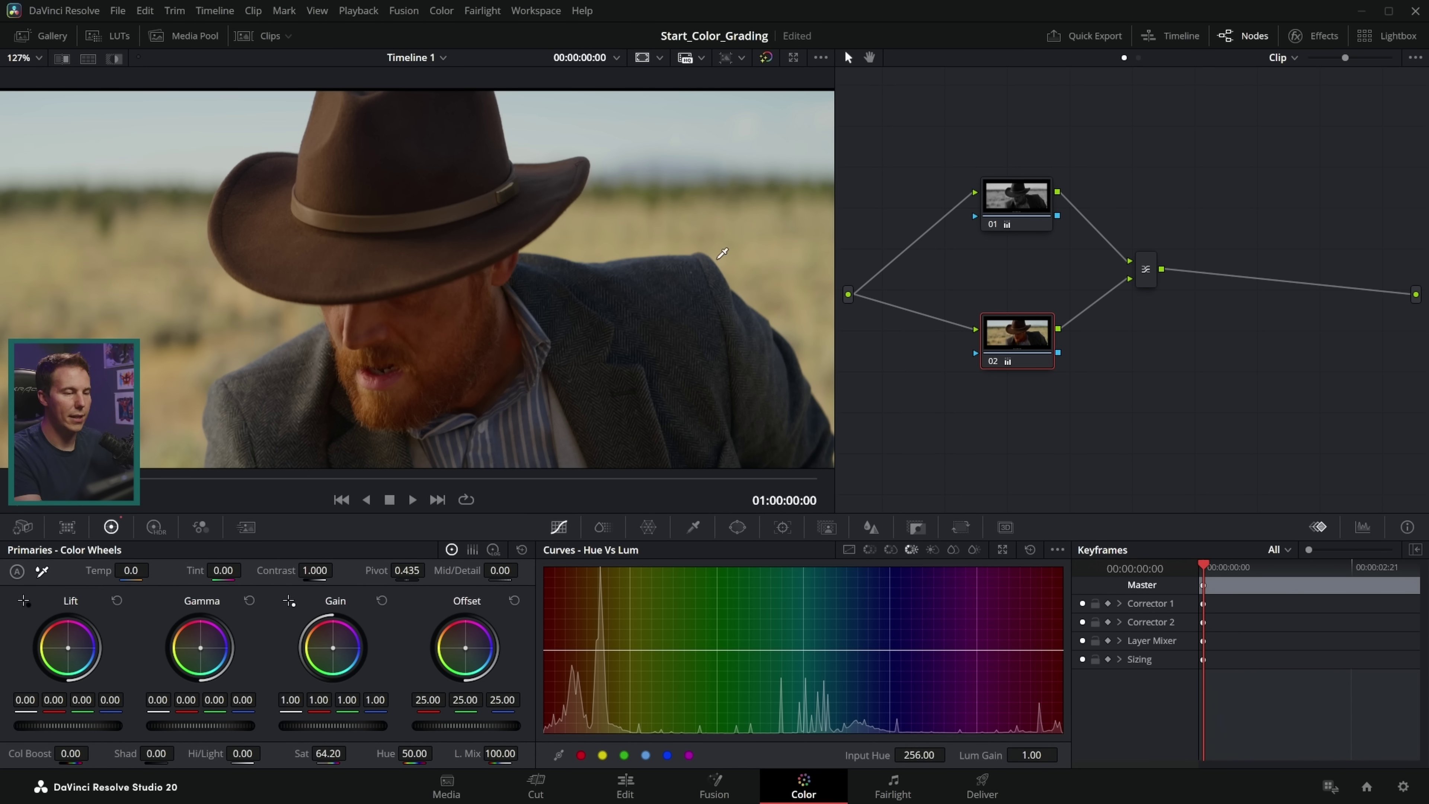
# Step: Save the project, bypass node 02 to compare, then restore it and move it slightly lower
pyautogui.hotkey('ctrl', 's')
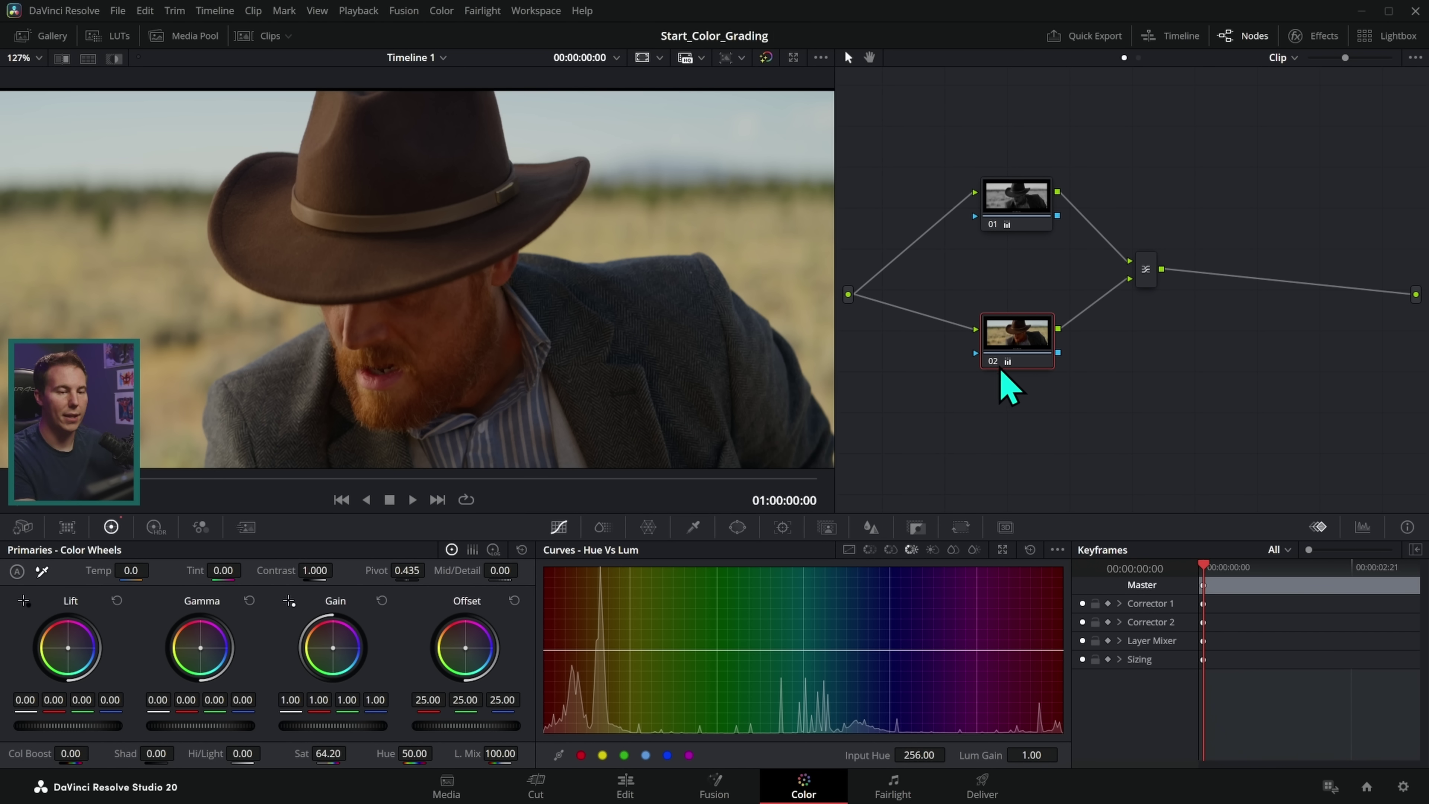
pyautogui.click(994, 363)
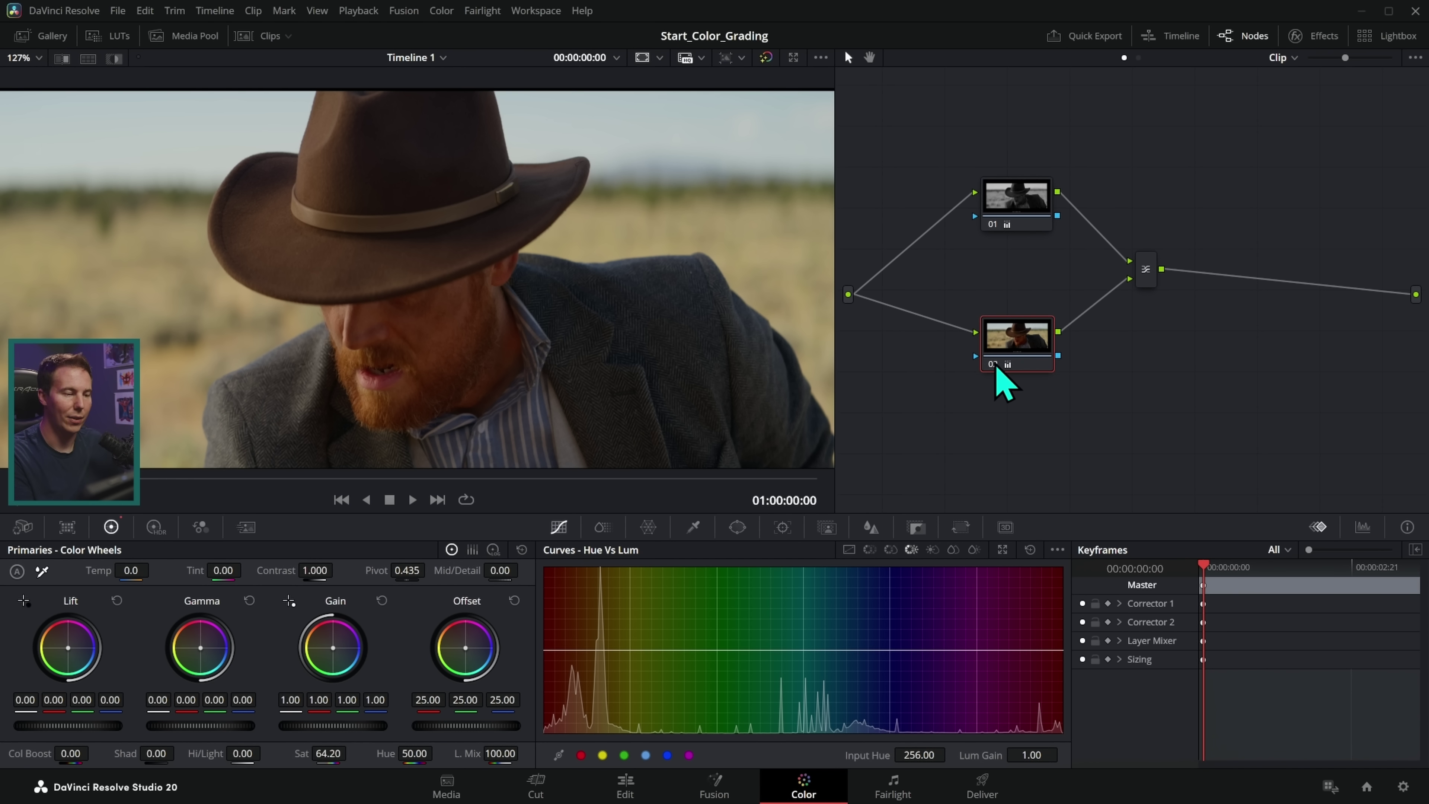
pyautogui.click(993, 366)
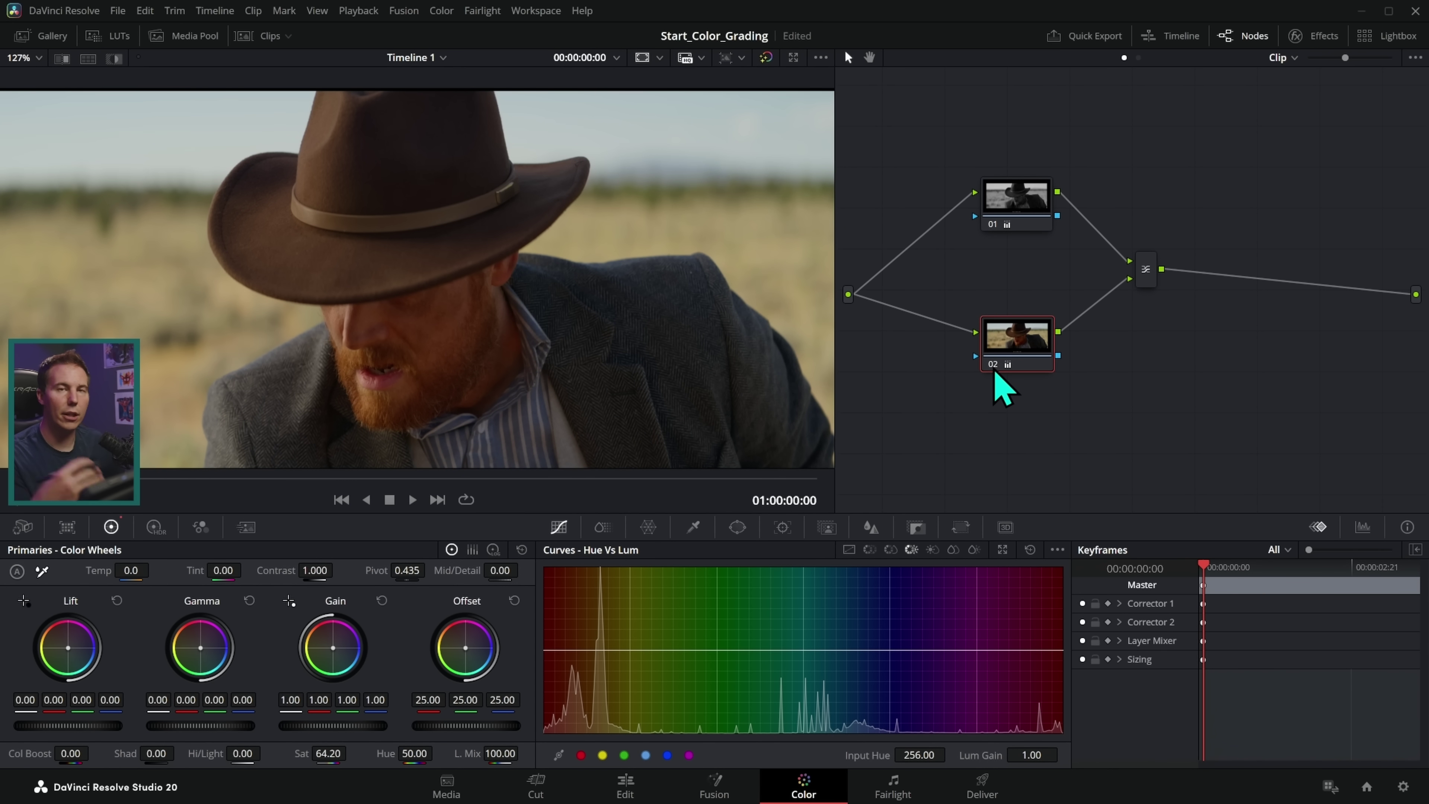
pyautogui.moveTo(1033, 360); pyautogui.dragTo(1034, 370)
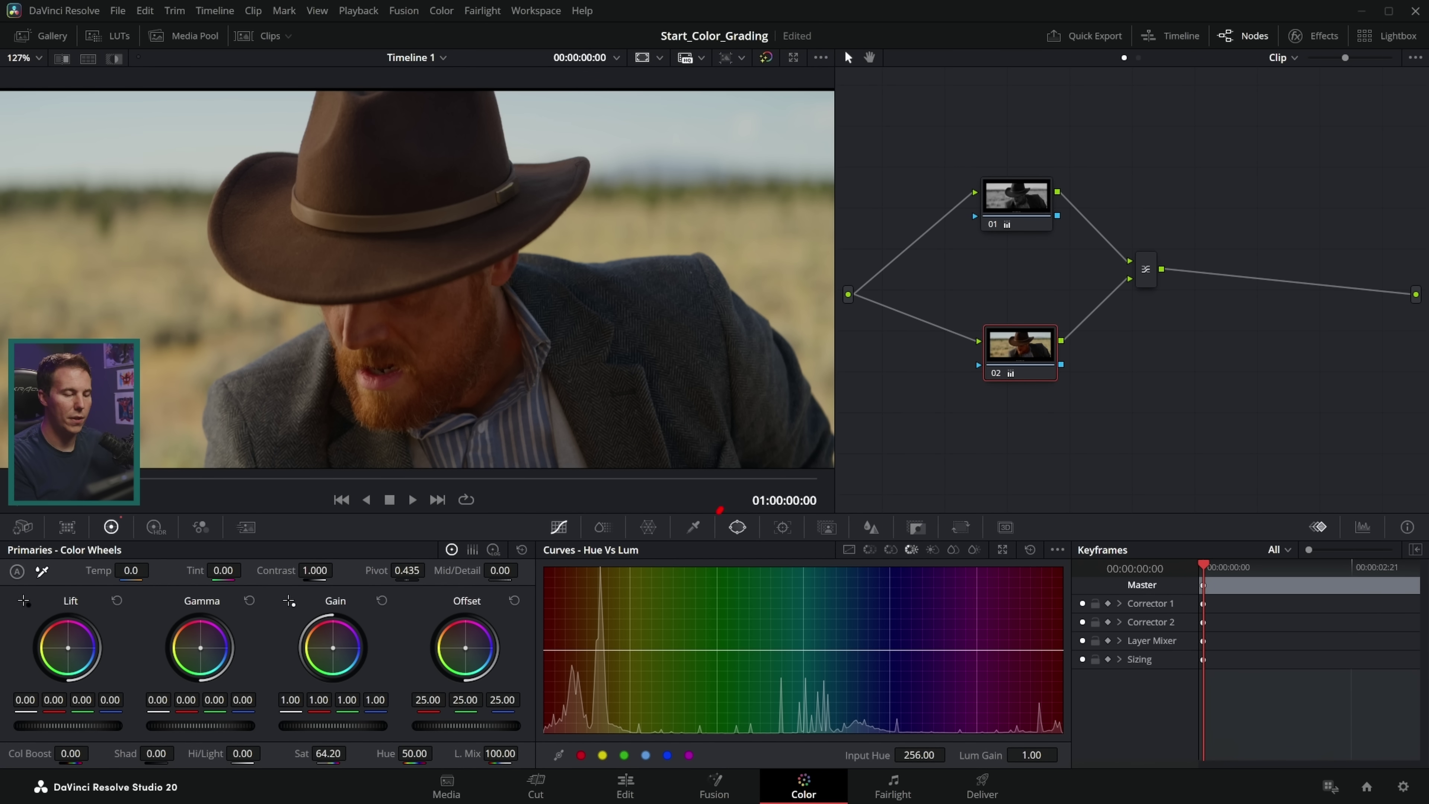
# Step: Add a Circle window to node 02 over the figure and tint its inside magenta with Offset
pyautogui.click(737, 527)
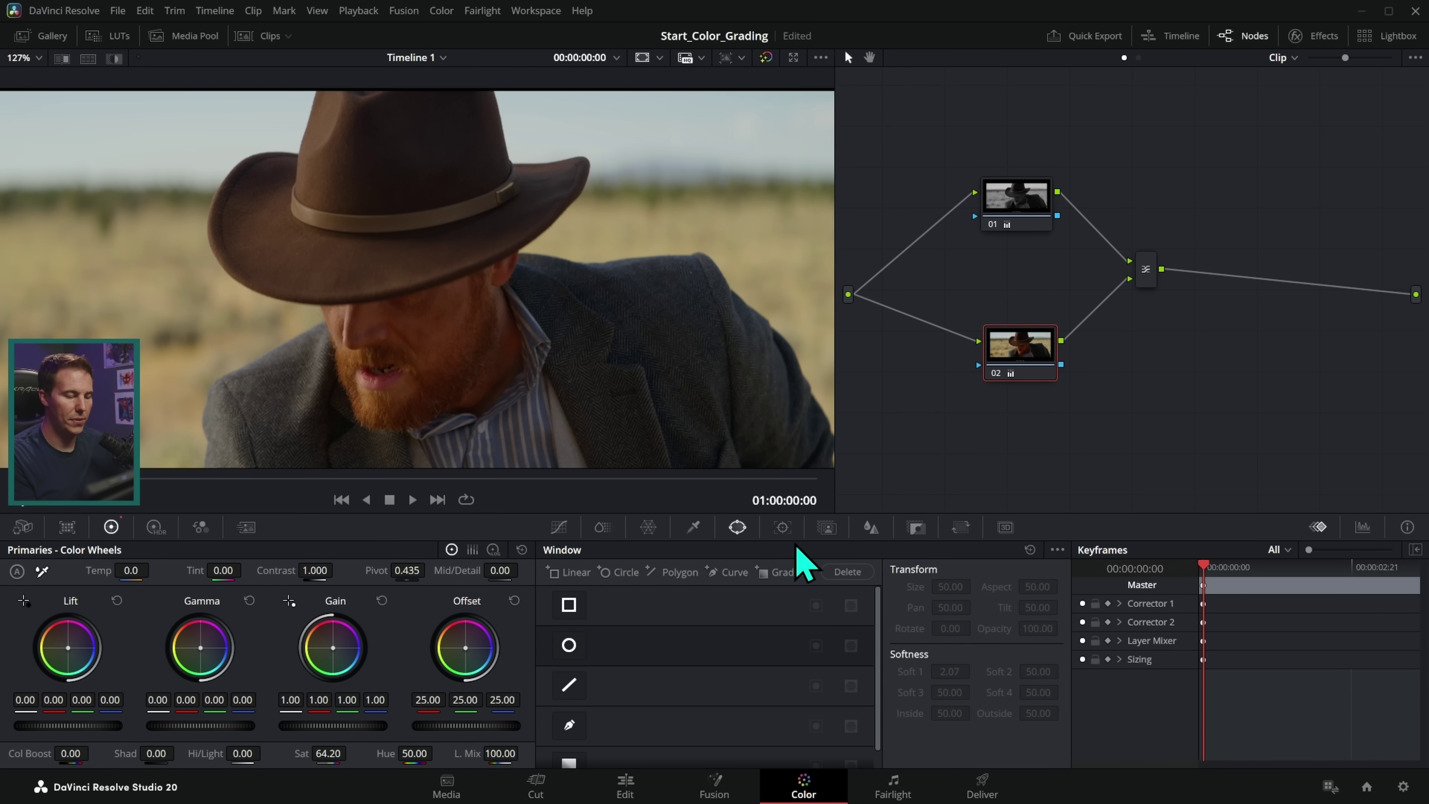
pyautogui.click(569, 645)
pyautogui.moveTo(515, 299); pyautogui.dragTo(725, 306)
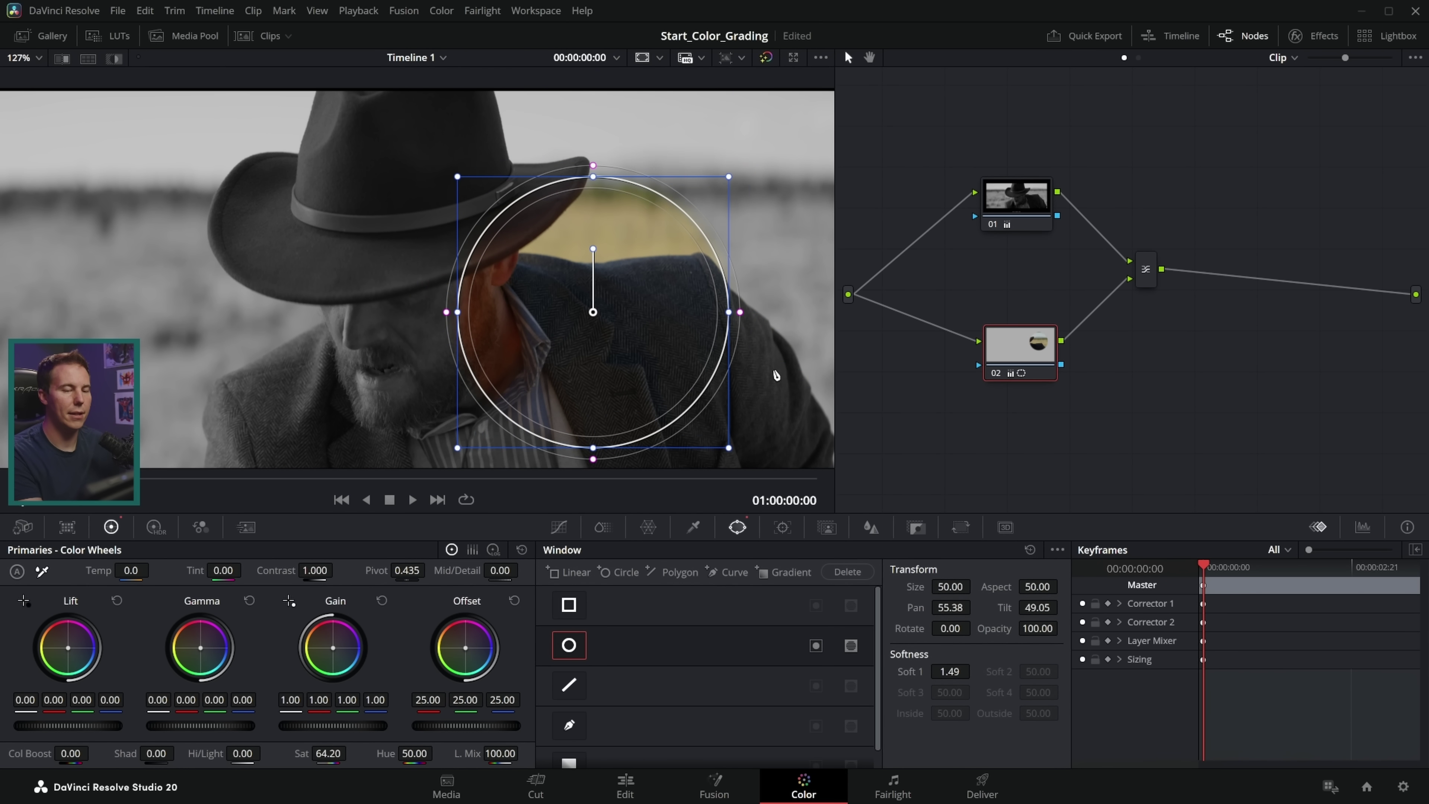
pyautogui.moveTo(959, 333)
pyautogui.mouseDown()
pyautogui.moveTo(1111, 355)
pyautogui.moveTo(955, 322)
pyautogui.moveTo(1002, 413)
pyautogui.moveTo(936, 325)
pyautogui.moveTo(1118, 395)
pyautogui.moveTo(1092, 408)
pyautogui.mouseUp()
pyautogui.press('Escape')
pyautogui.moveTo(467, 647); pyautogui.dragTo(471, 643)
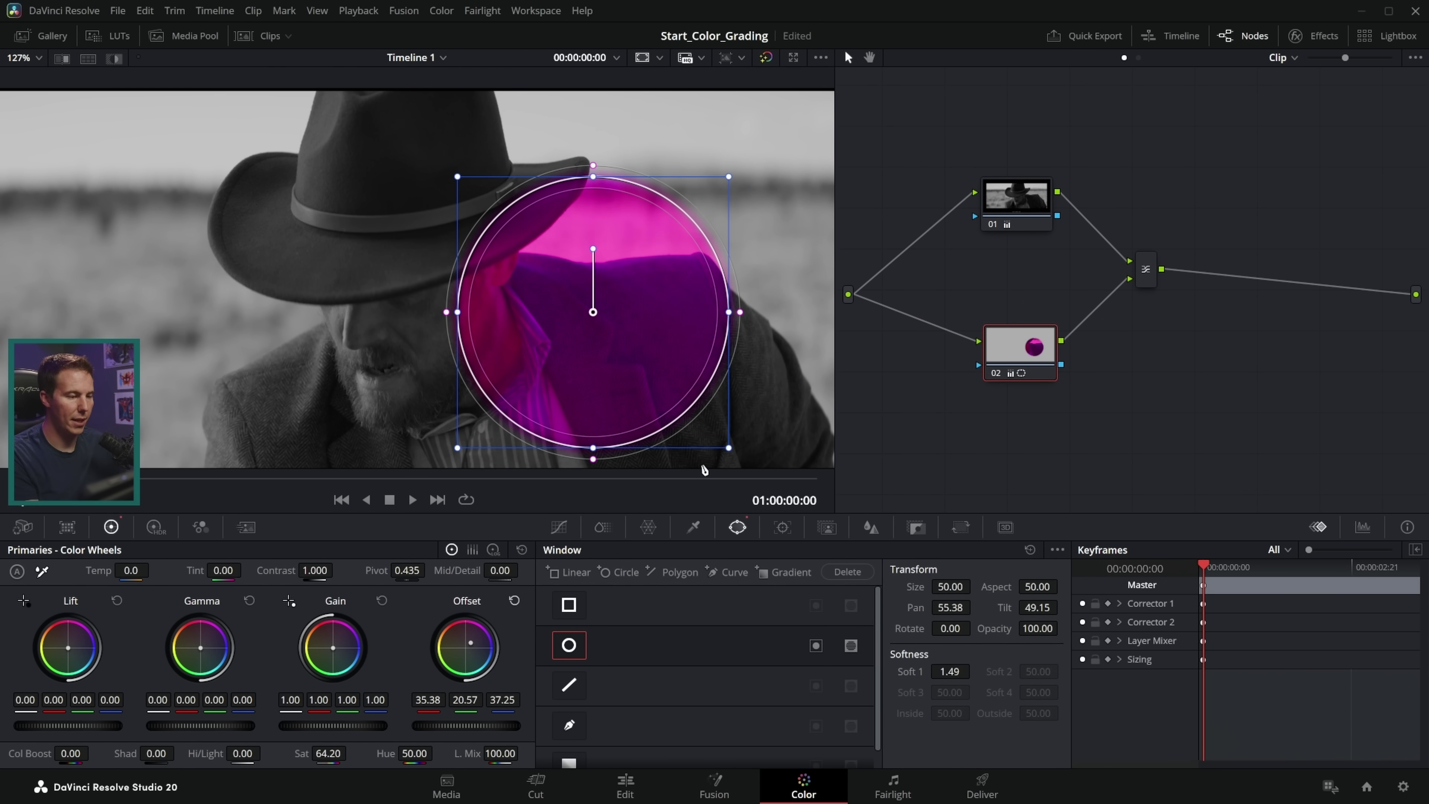
# Step: Position the circle over the cowboy's face, checking the Highlight matte and node 01's black-and-white grade
pyautogui.moveTo(611, 321); pyautogui.dragTo(752, 291)
pyautogui.scroll(-4, 691, 357)
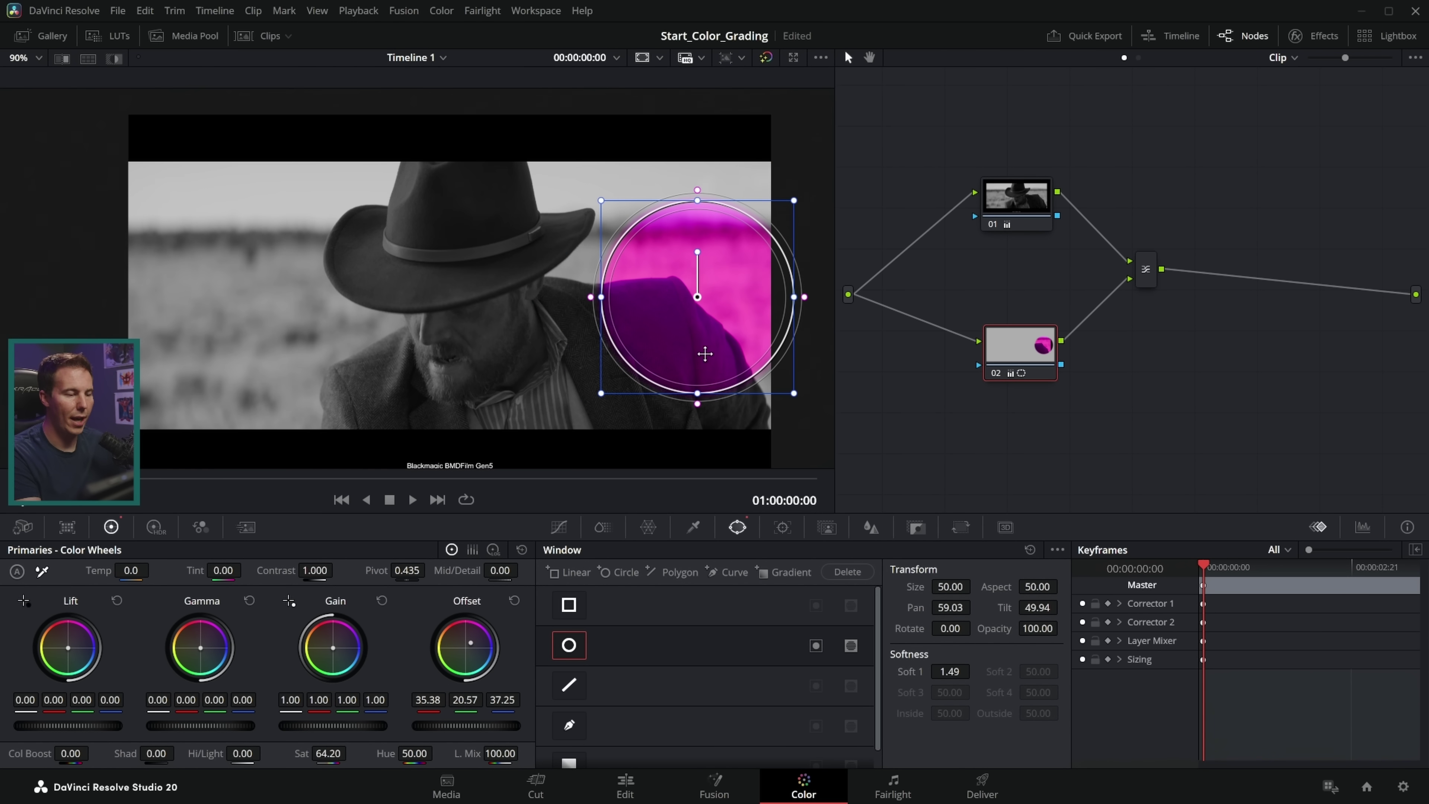
pyautogui.click(114, 58)
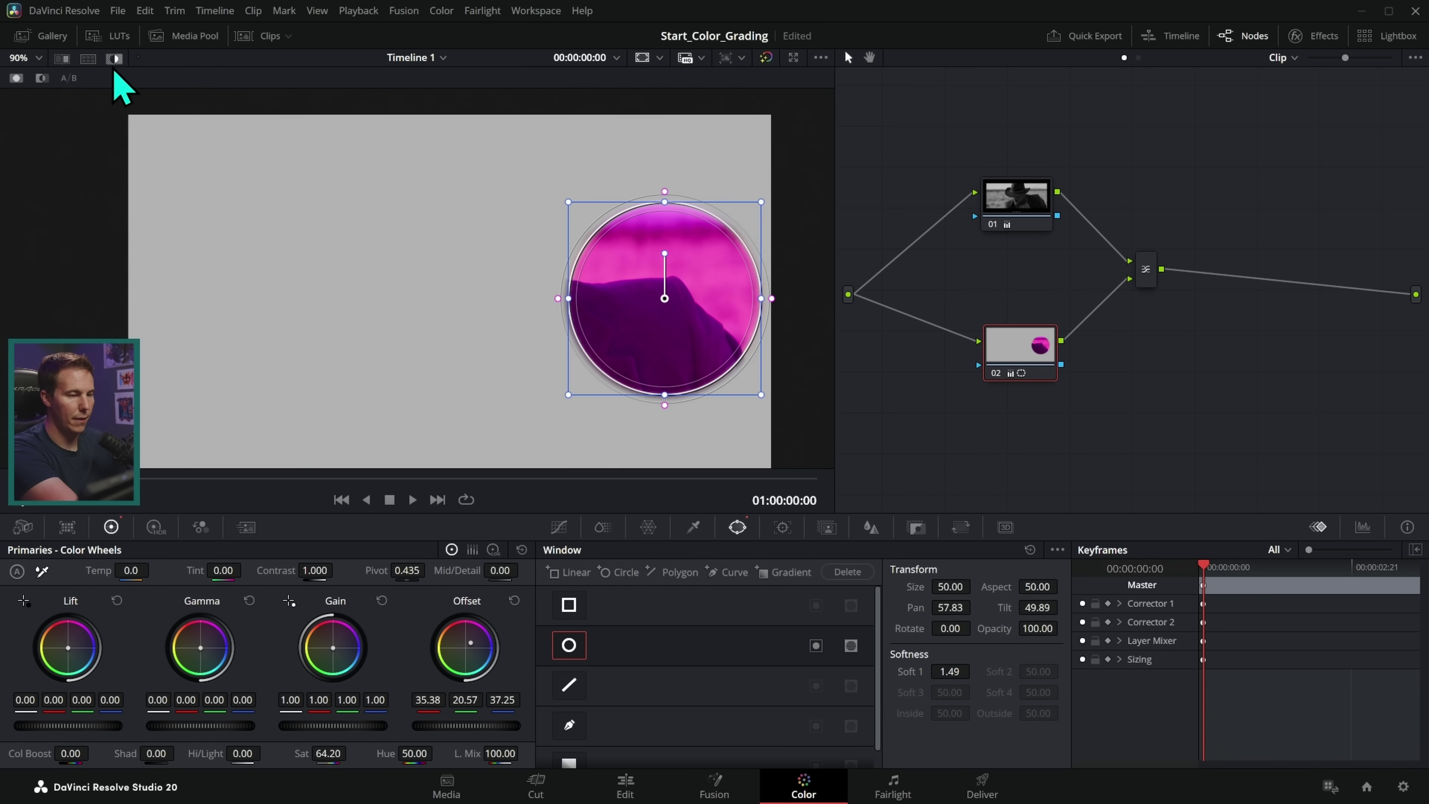
pyautogui.moveTo(749, 356); pyautogui.dragTo(509, 361)
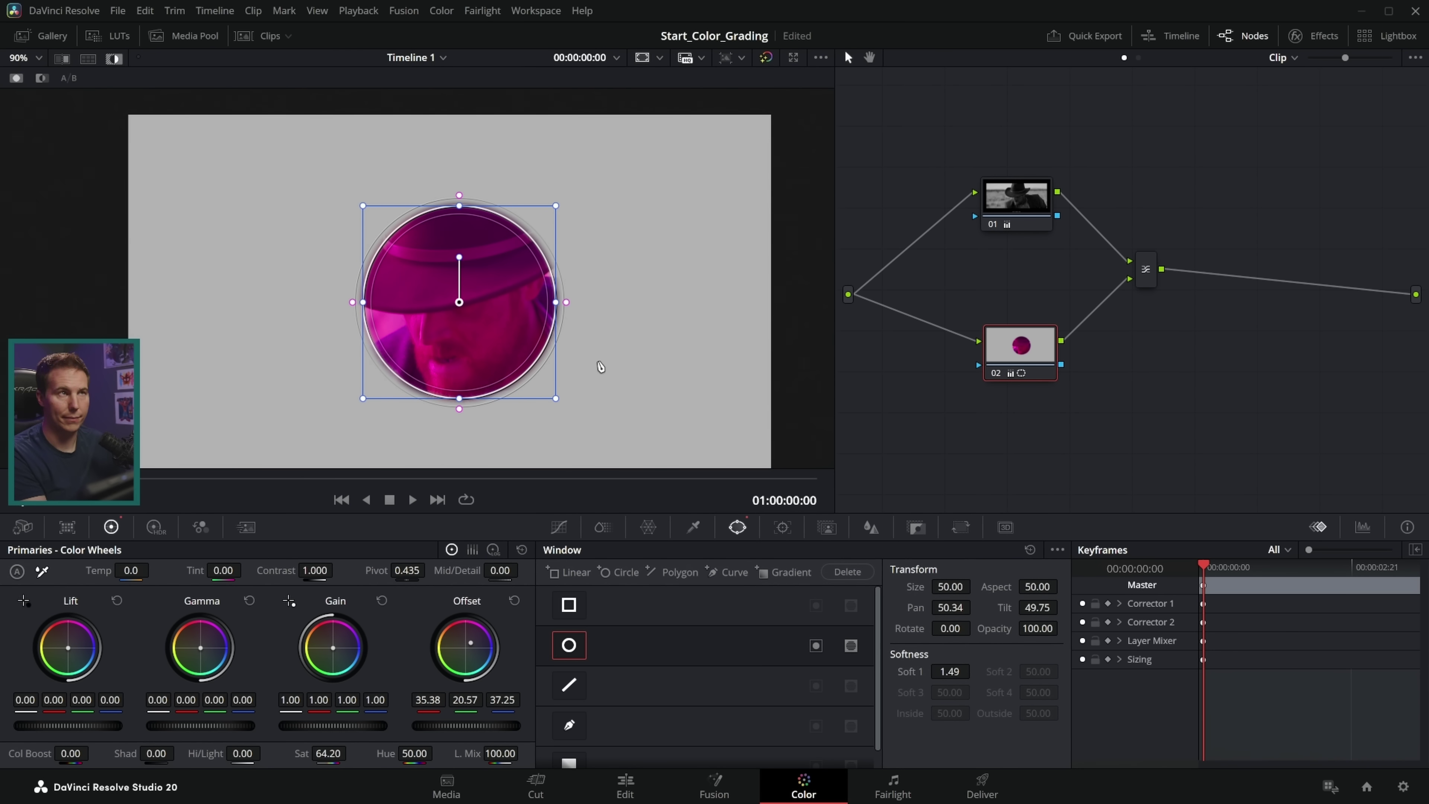
pyautogui.click(1010, 210)
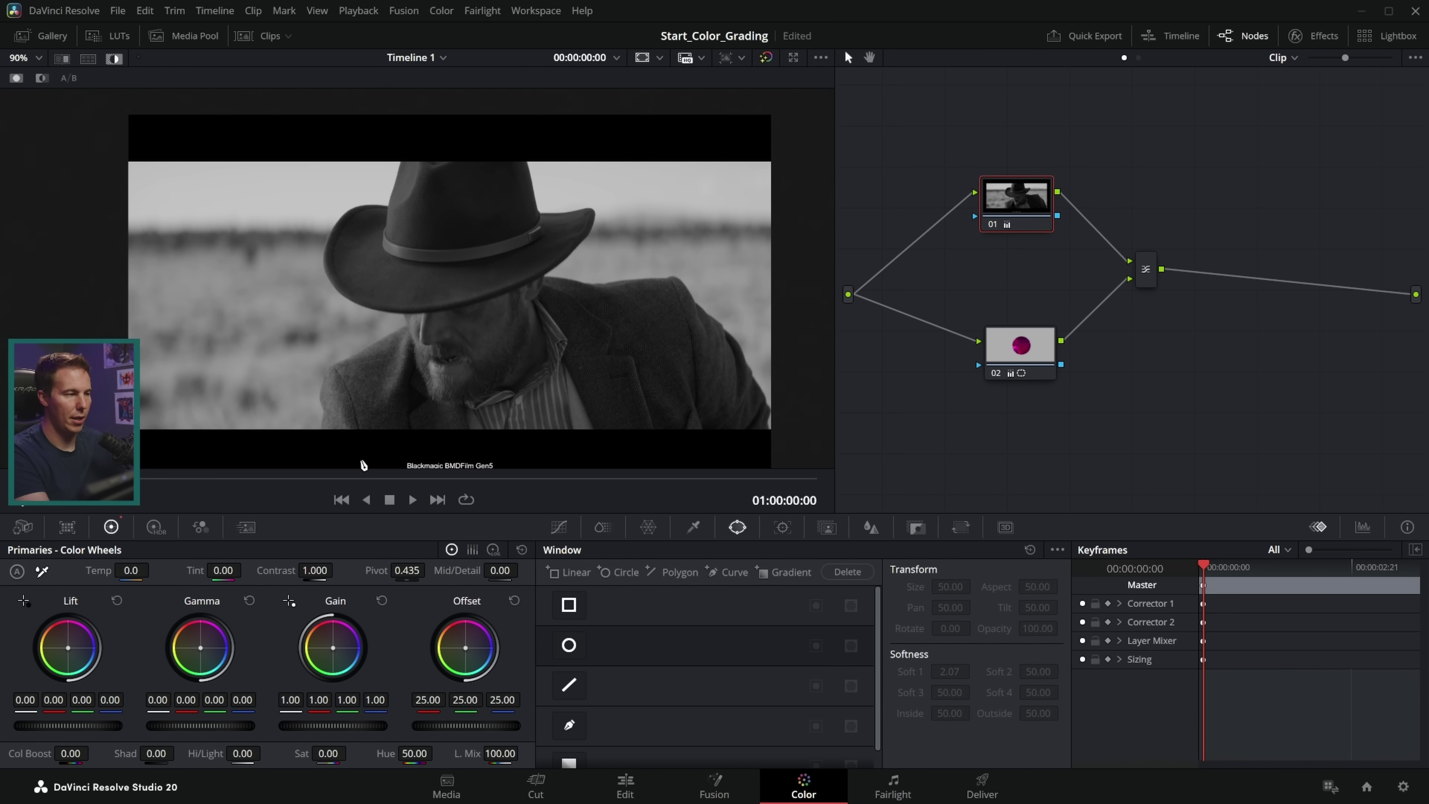
pyautogui.click(114, 58)
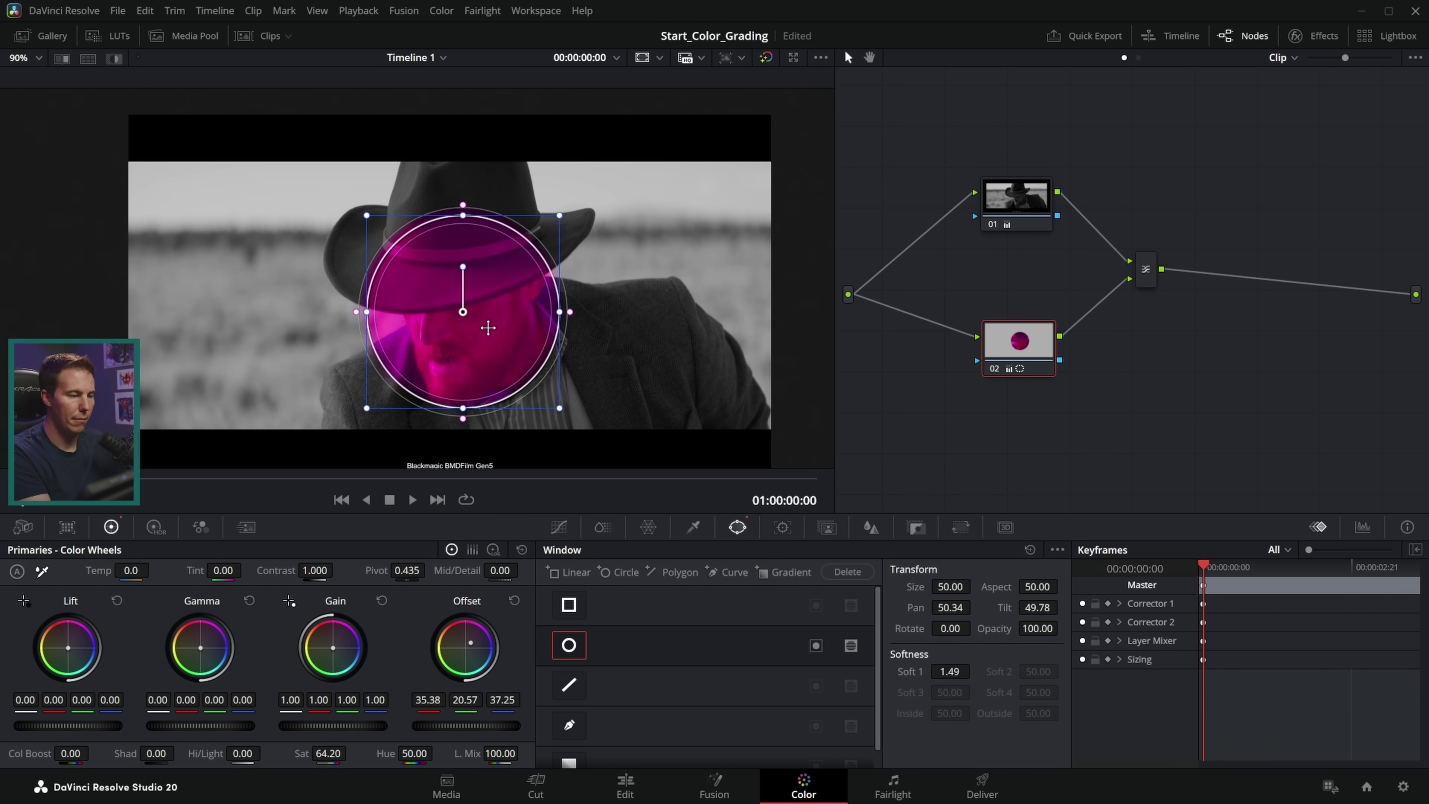
pyautogui.moveTo(487, 325); pyautogui.dragTo(745, 283)
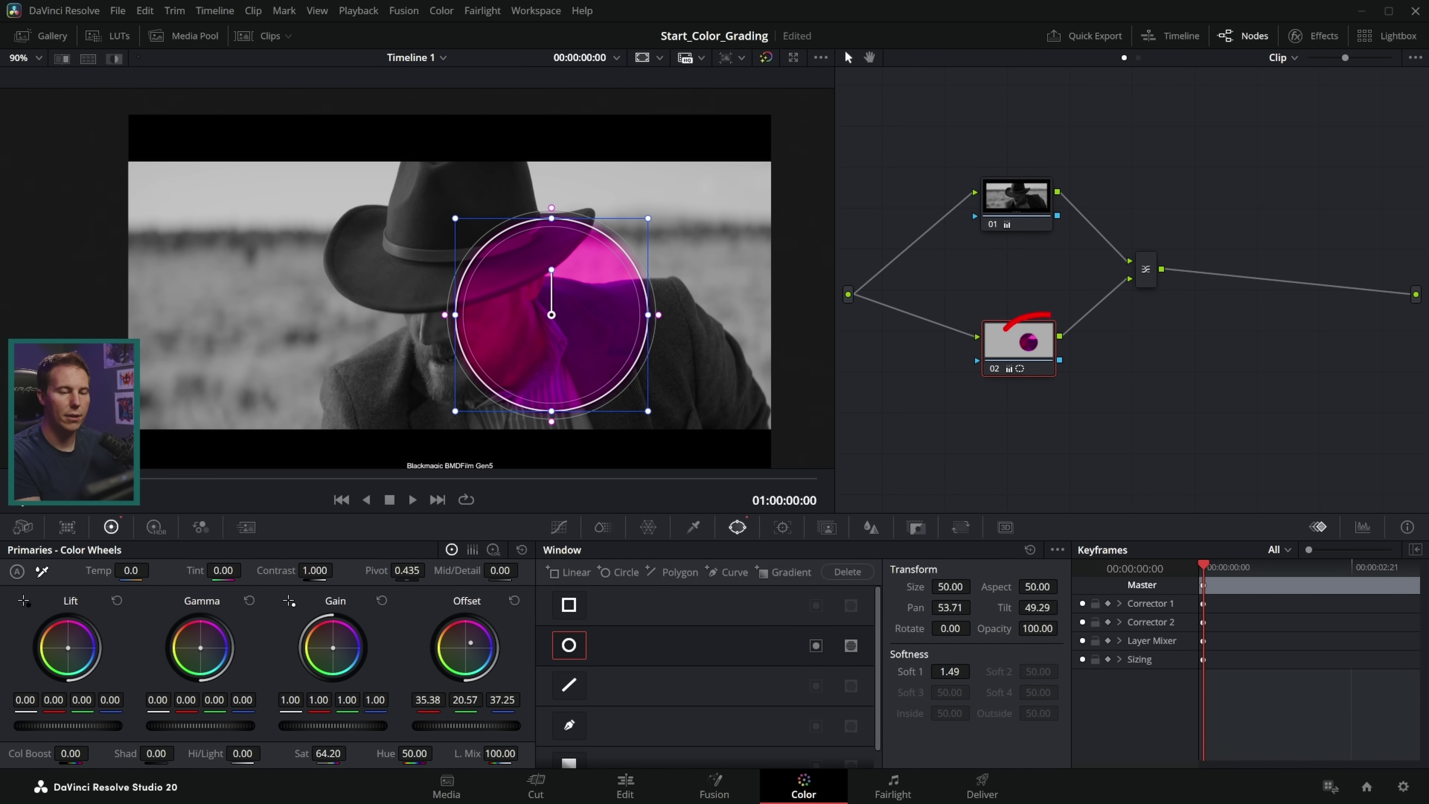
pyautogui.moveTo(1050, 315)
pyautogui.mouseDown()
pyautogui.moveTo(1022, 346)
pyautogui.moveTo(1032, 201)
pyautogui.mouseUp()
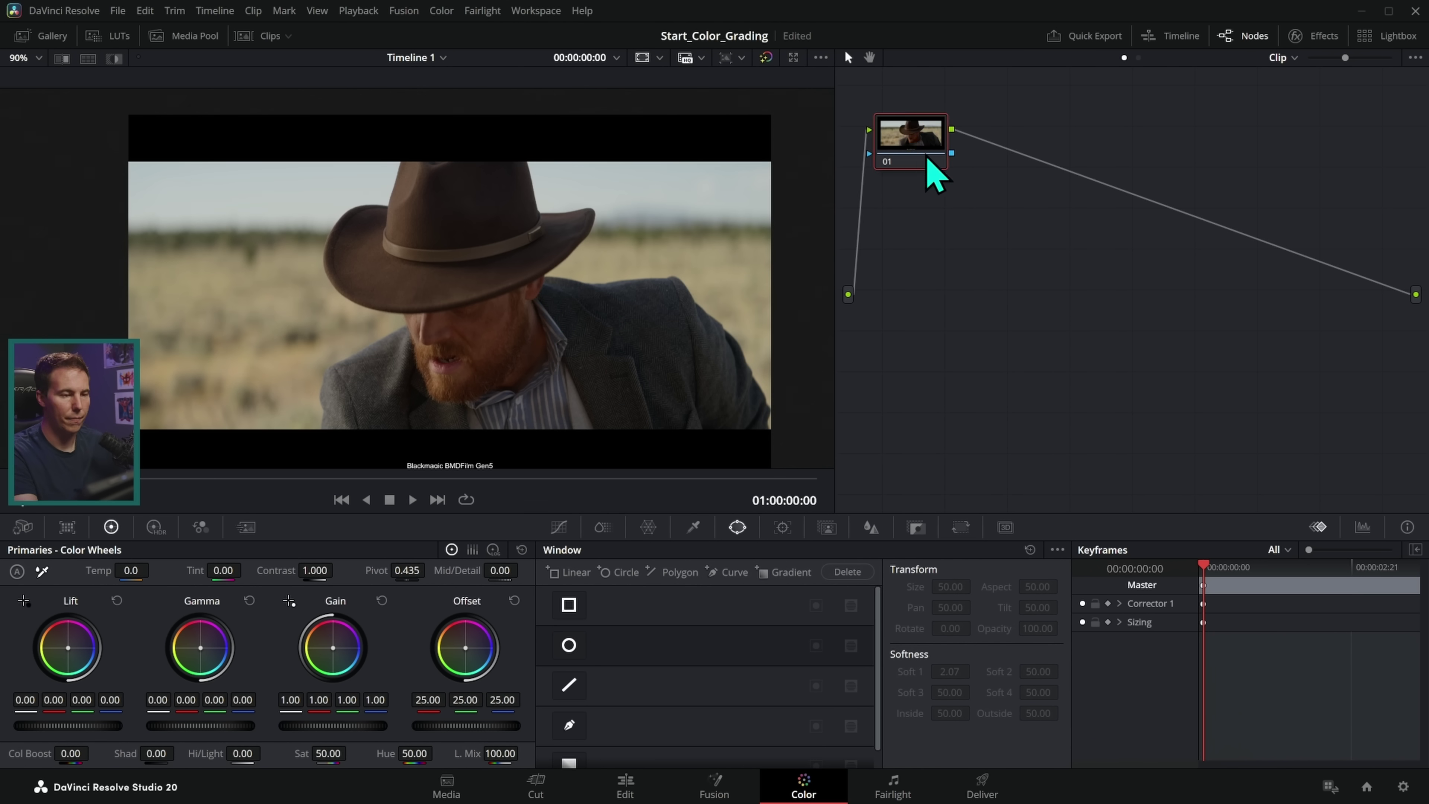
# Step: Add a layer node 02 beneath node 01 and arrange both in the graph
pyautogui.moveTo(924, 153); pyautogui.dragTo(998, 183)
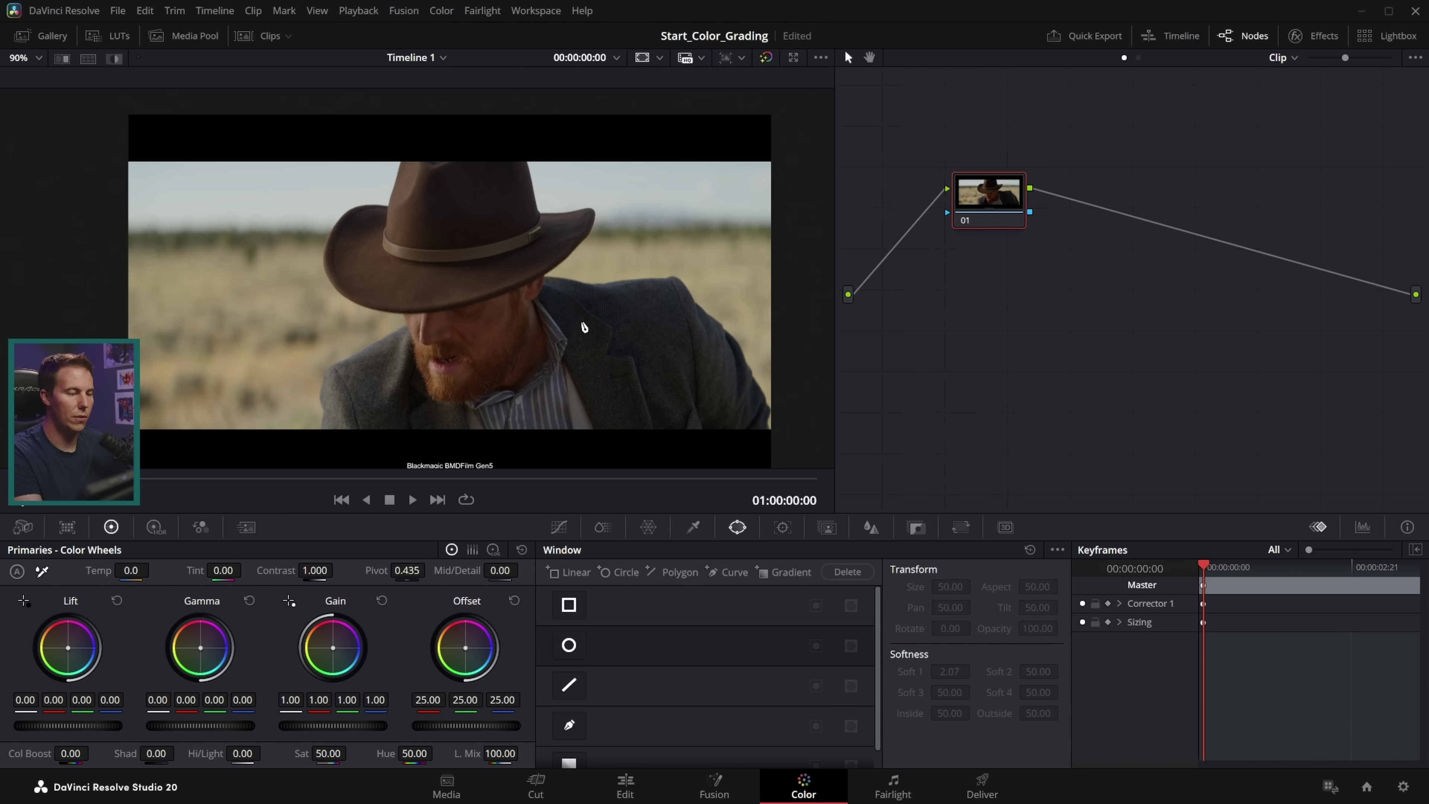
pyautogui.scroll(4, 583, 326)
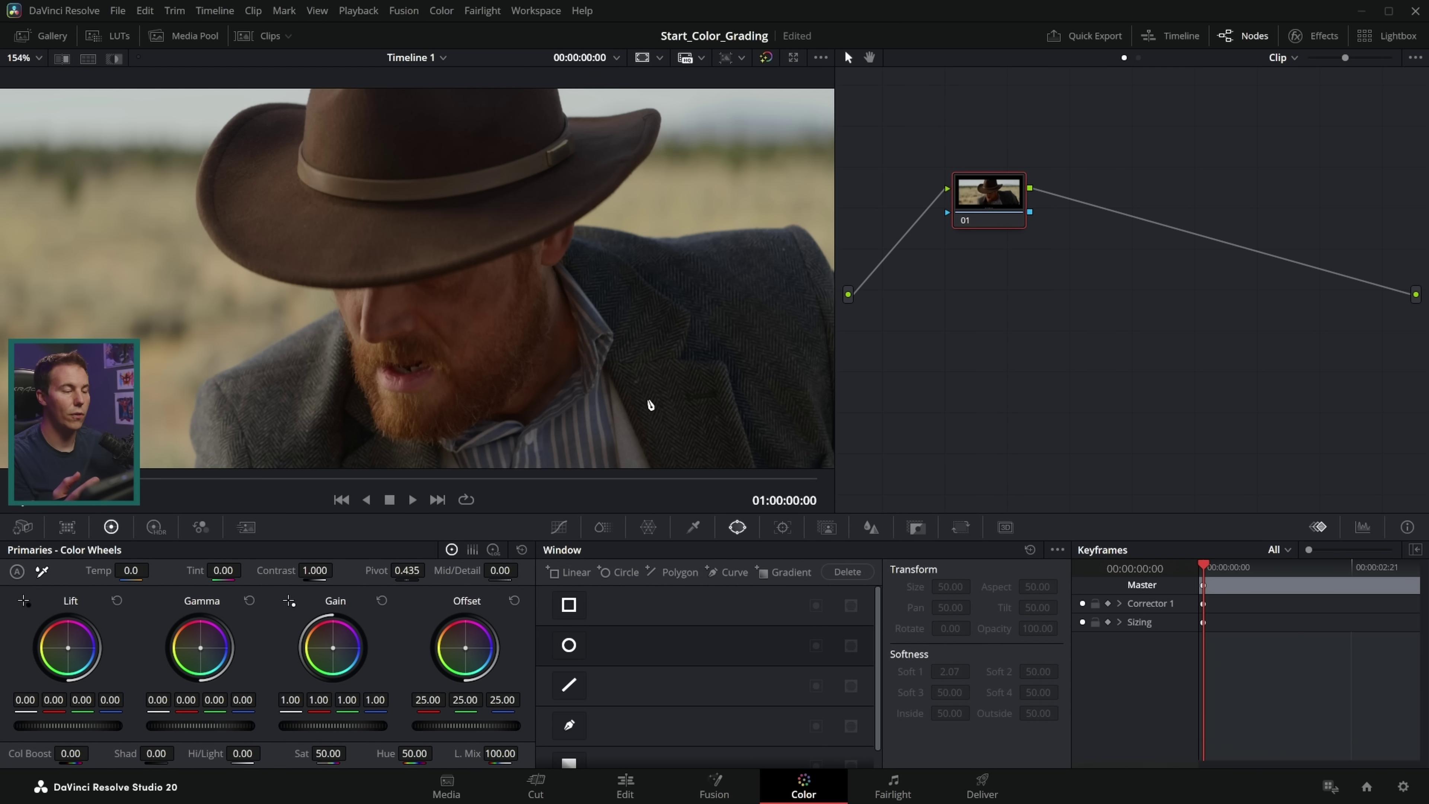
pyautogui.rightClick(1013, 198)
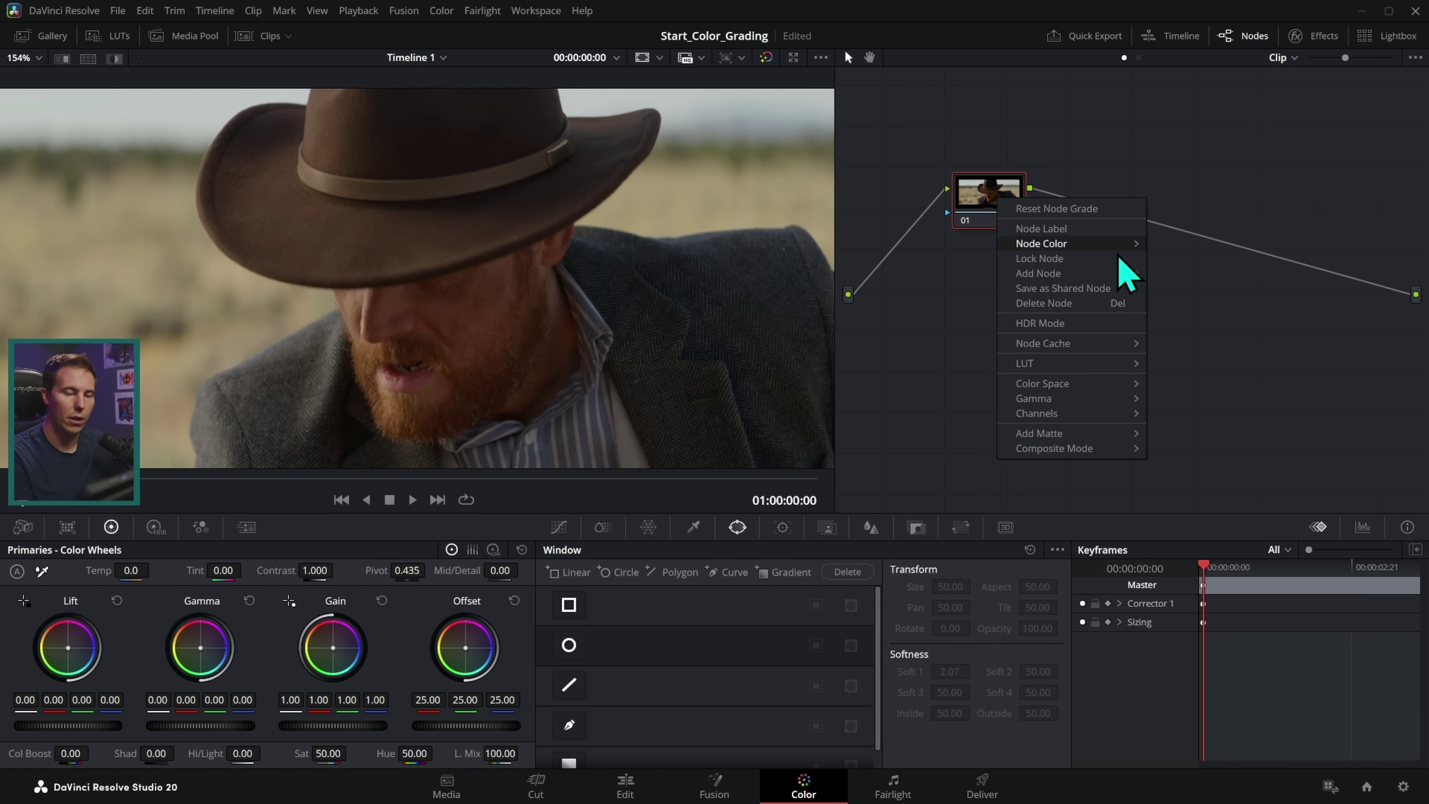
pyautogui.click(1123, 294)
pyautogui.moveTo(990, 280); pyautogui.dragTo(994, 325)
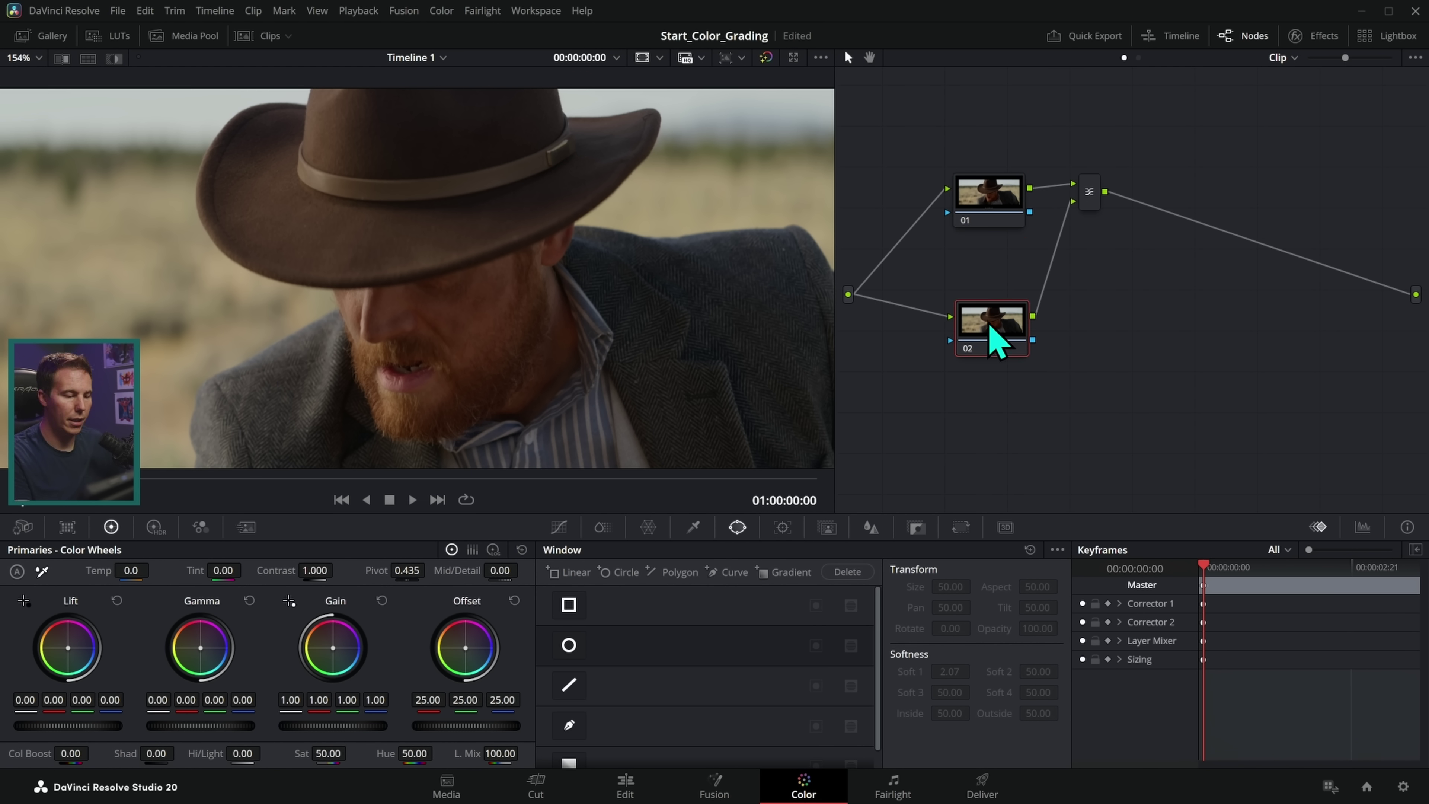
# Step: Key the cowboy's face on node 02 with the HSL qualifier eyedropper
pyautogui.click(693, 527)
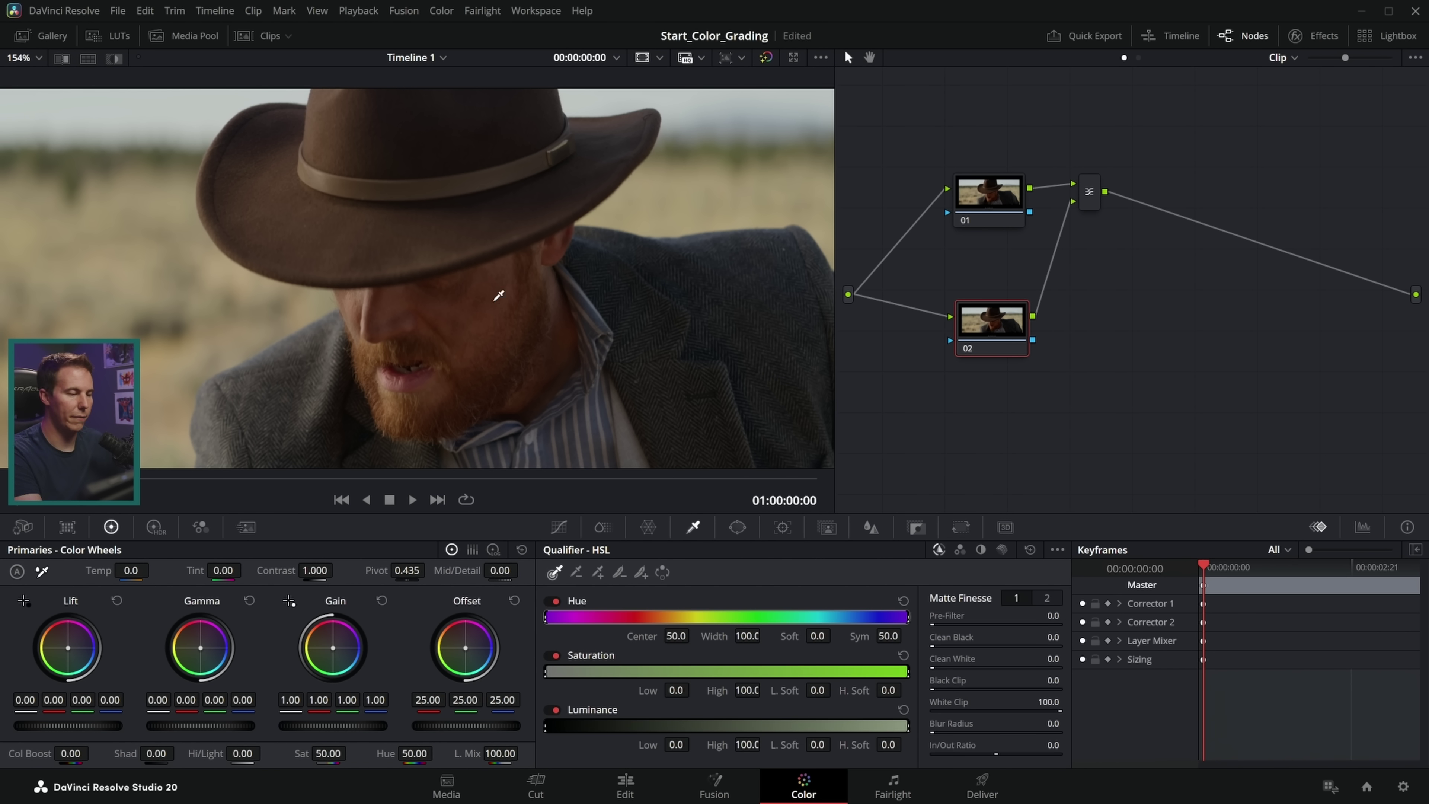
pyautogui.click(493, 289)
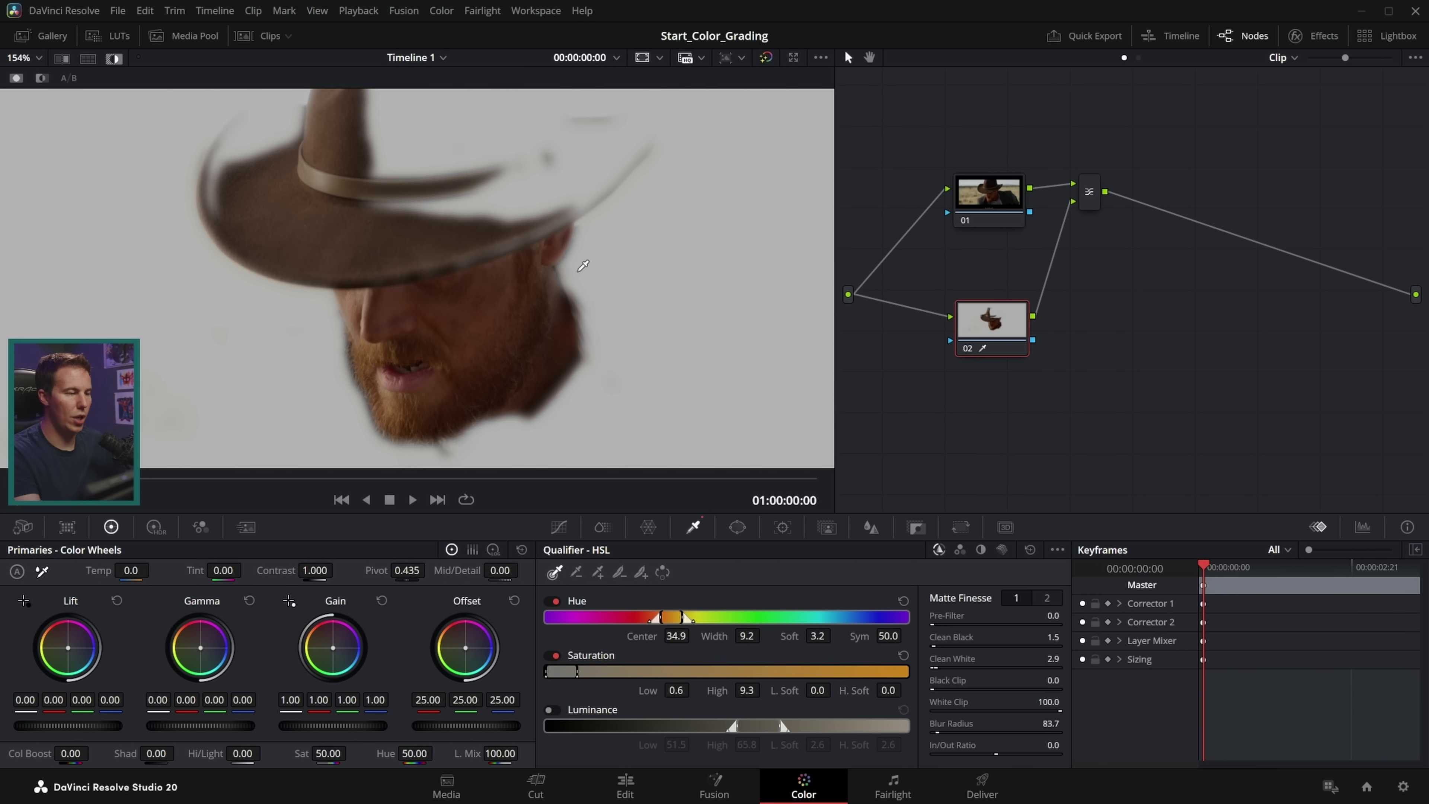
pyautogui.click(991, 209)
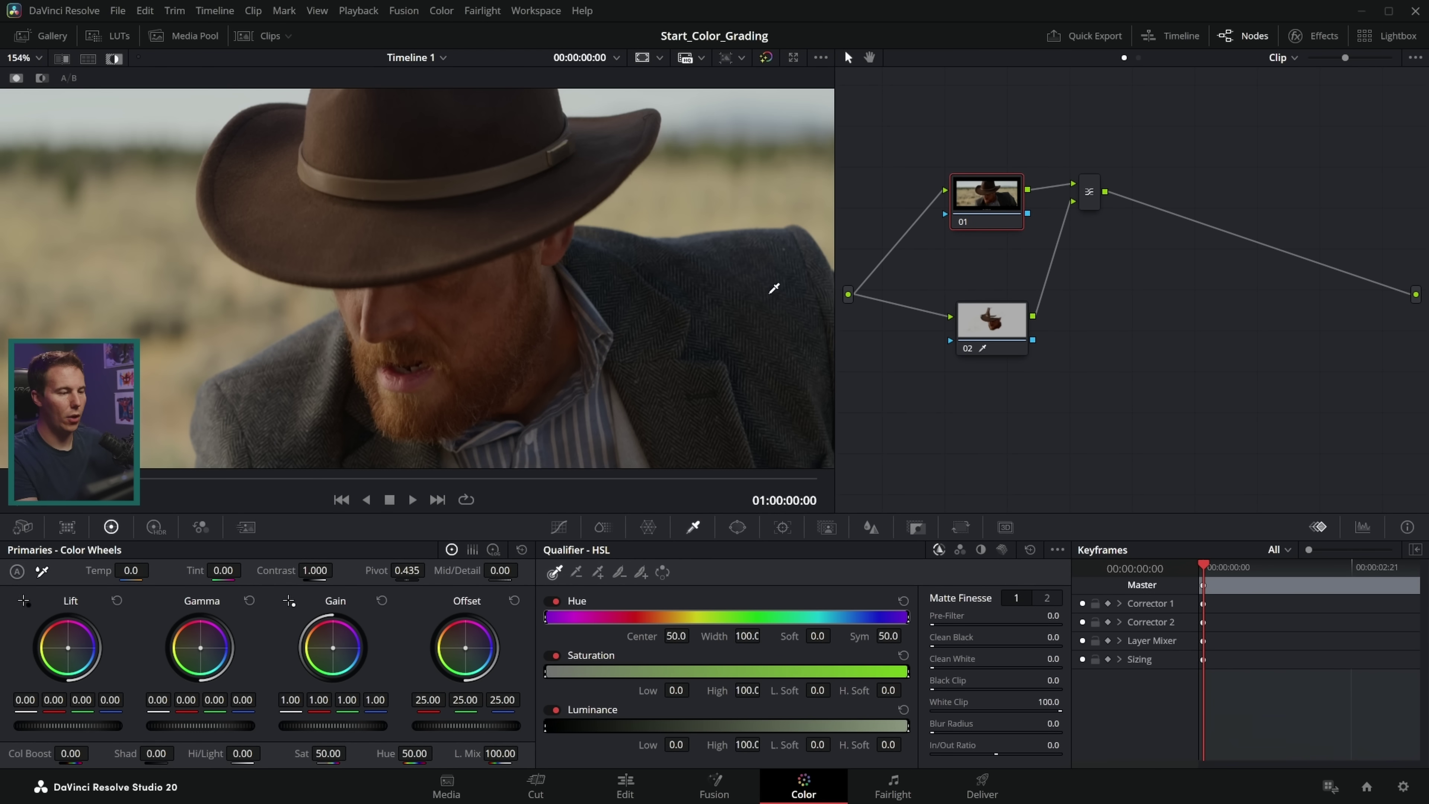
# Step: Push node 01's Offset toward blue (10.73/27.32/37.92) to turn the background teal, with Highlight off
pyautogui.moveTo(466, 647); pyautogui.dragTo(471, 654)
pyautogui.click(115, 58)
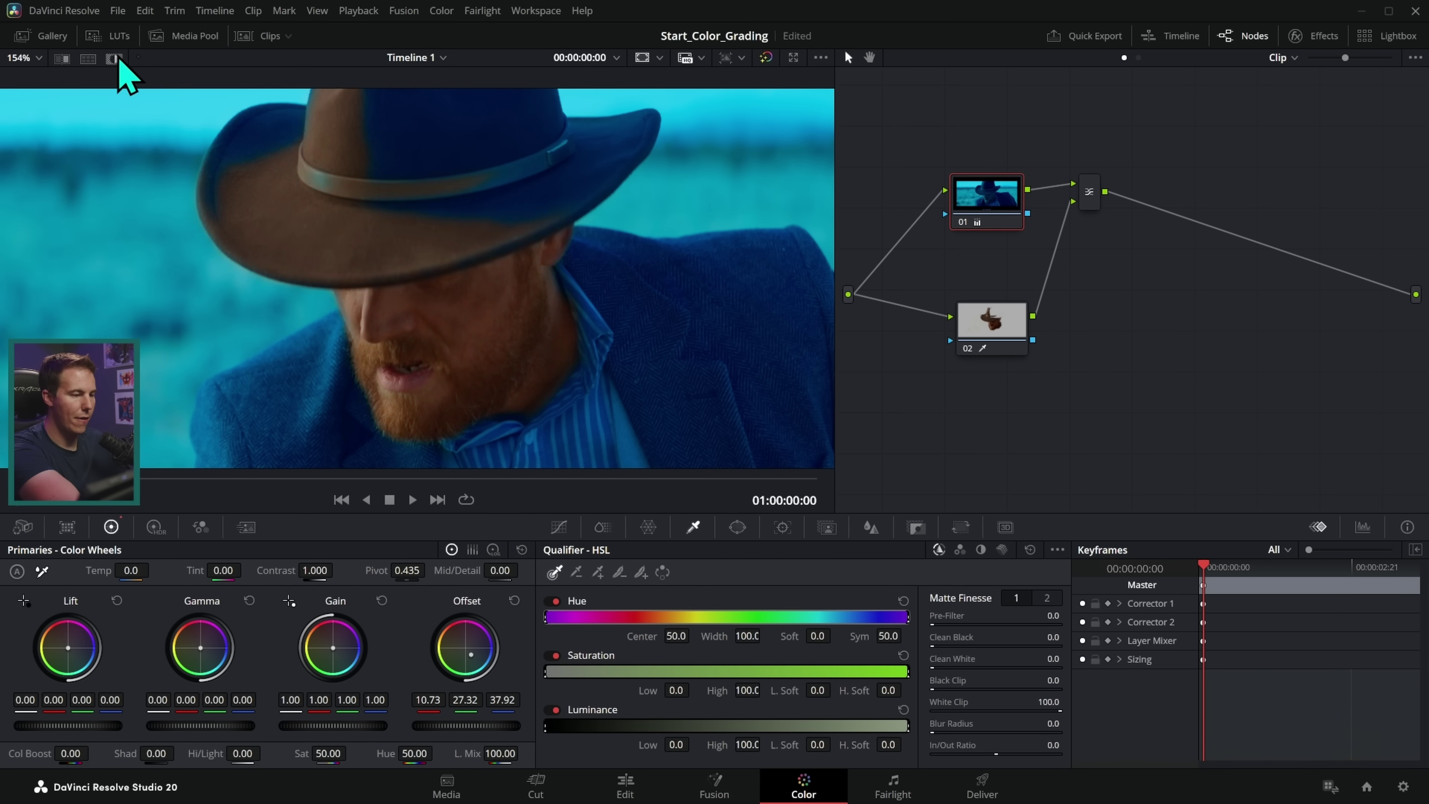
pyautogui.scroll(-3, 619, 299)
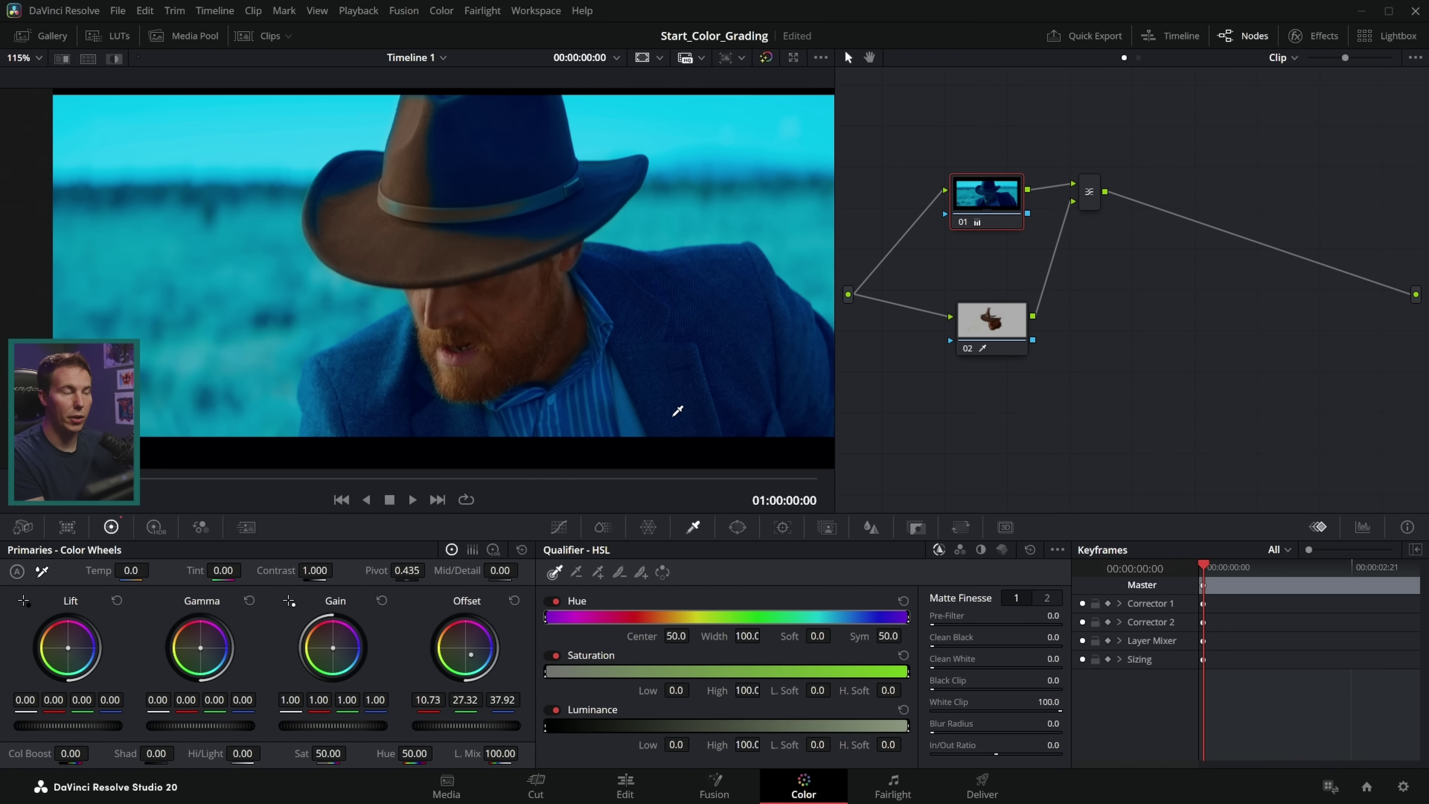
pyautogui.click(737, 527)
# Step: Add a Circle window to layer node 02, stretched into an ellipse over the hat with softness 0.46
pyautogui.click(990, 324)
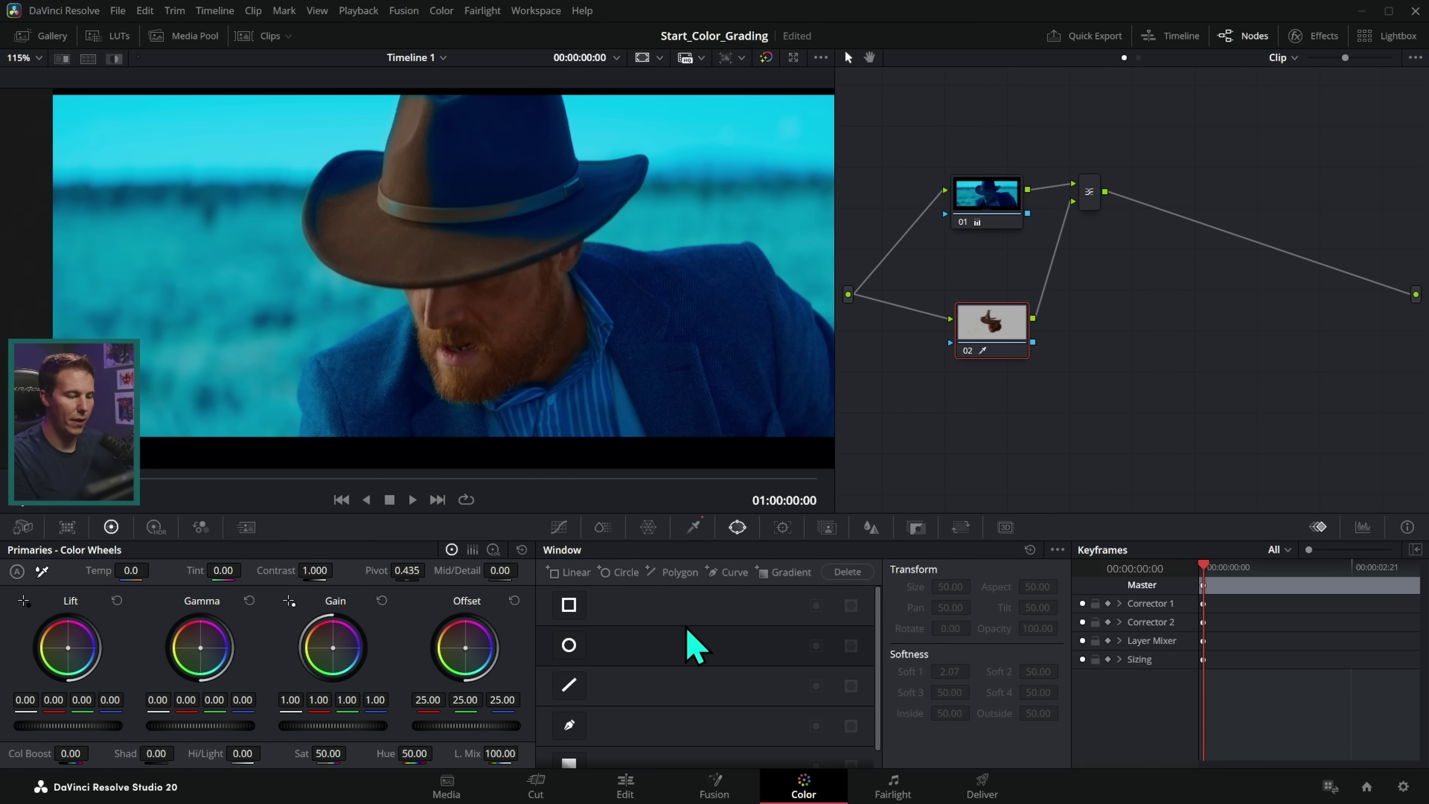
pyautogui.click(569, 645)
pyautogui.moveTo(609, 295); pyautogui.dragTo(668, 160)
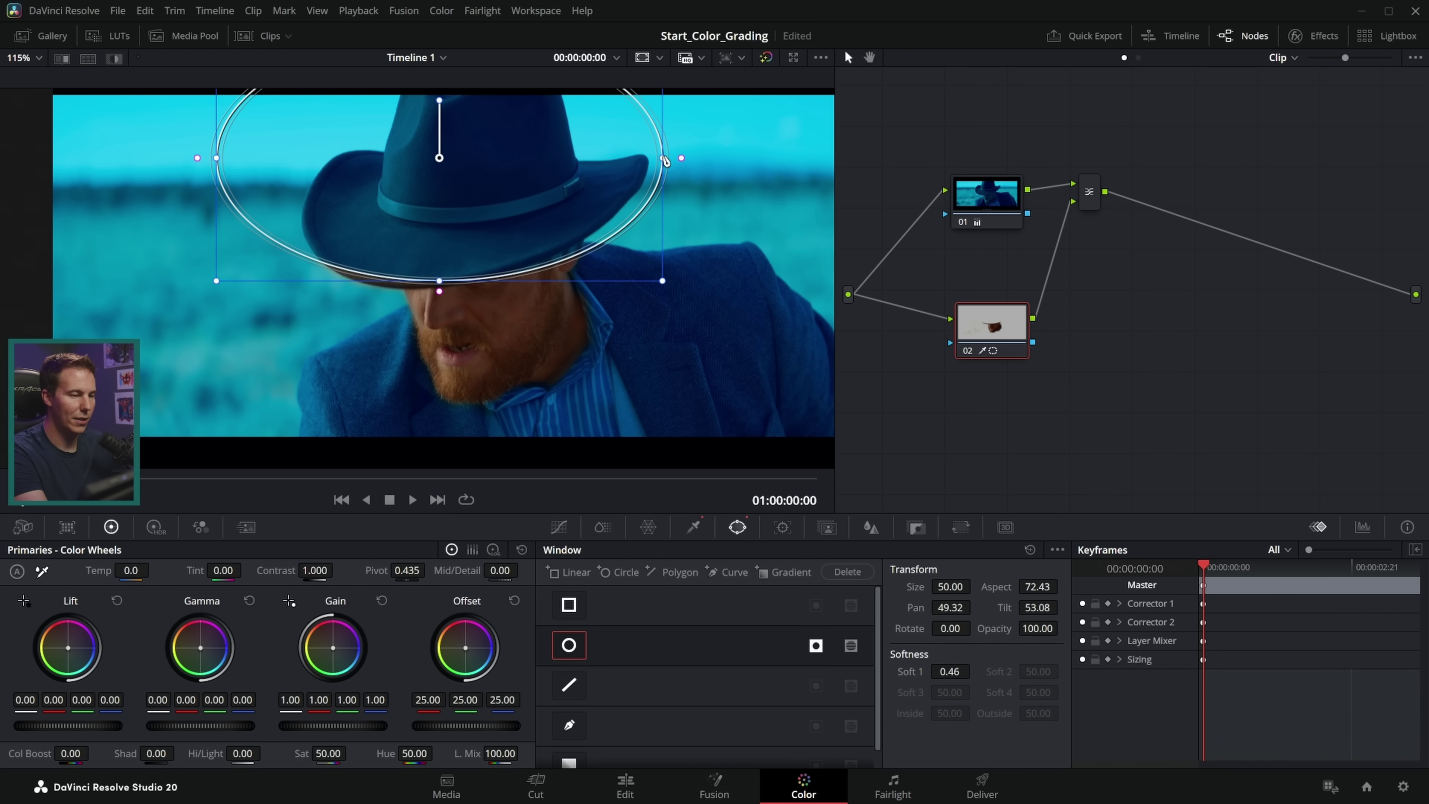
pyautogui.moveTo(434, 159); pyautogui.dragTo(400, 163)
pyautogui.moveTo(400, 163); pyautogui.dragTo(388, 161)
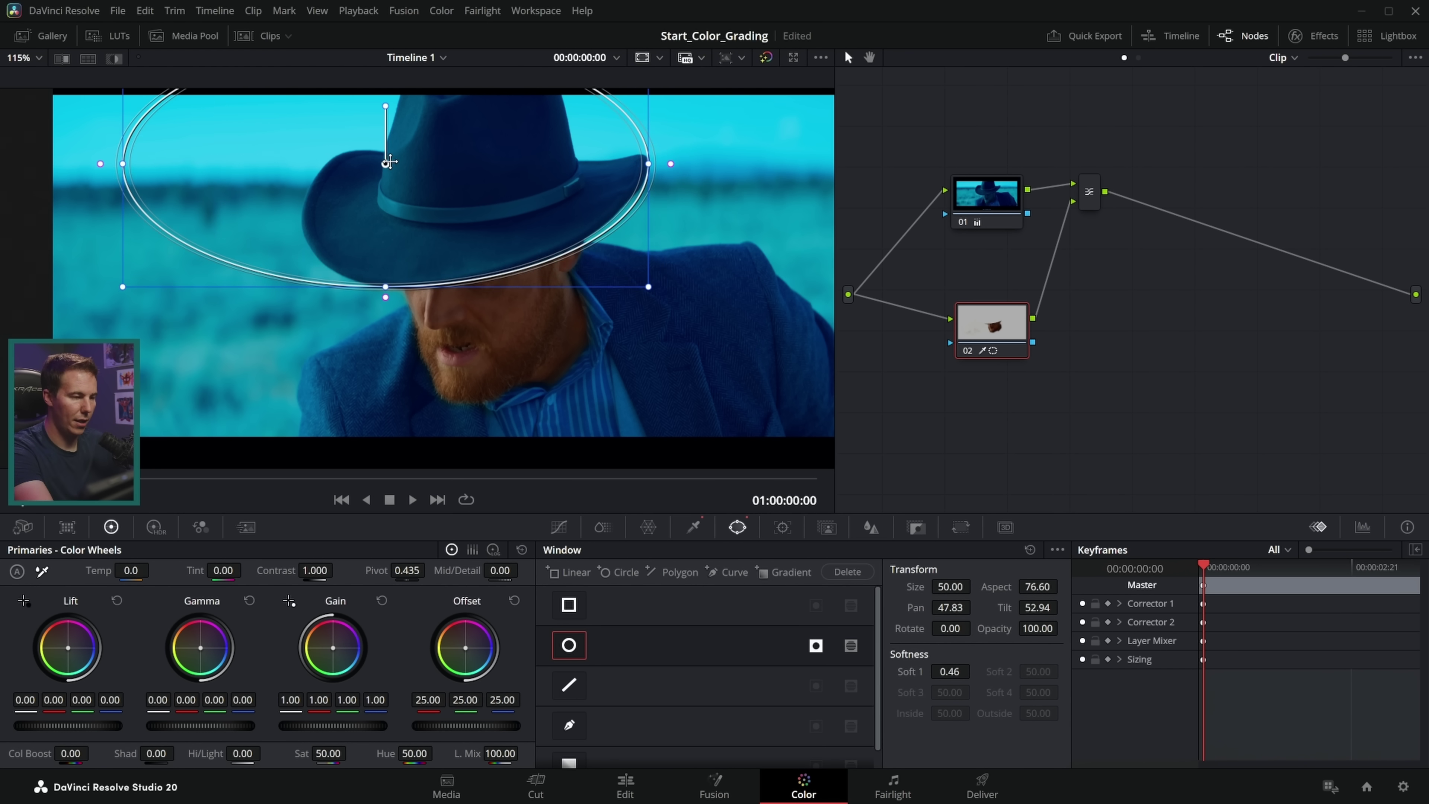
pyautogui.click(559, 528)
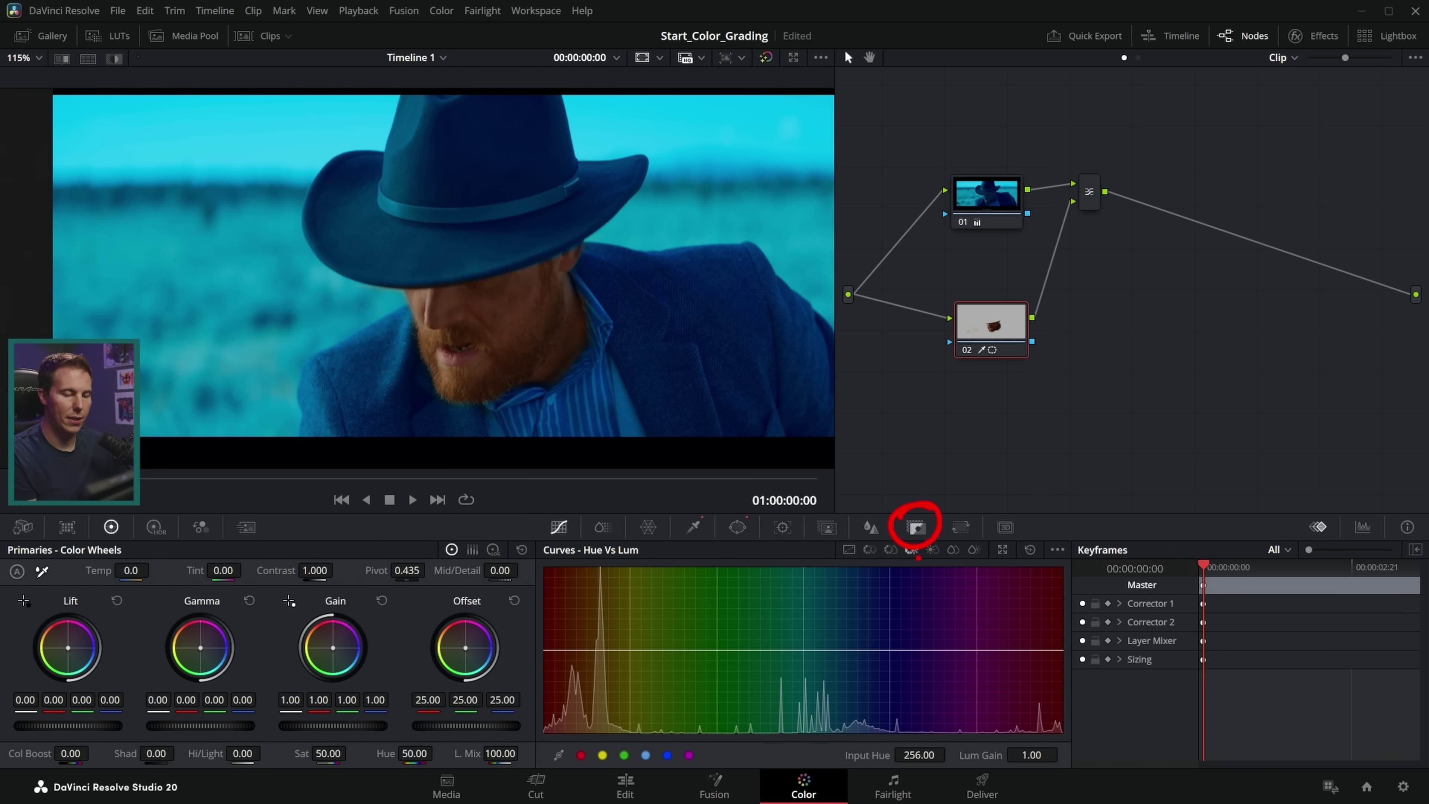
# Step: Test node 02's key output strength and tone down node 01's cyan Offset tint
pyautogui.click(916, 527)
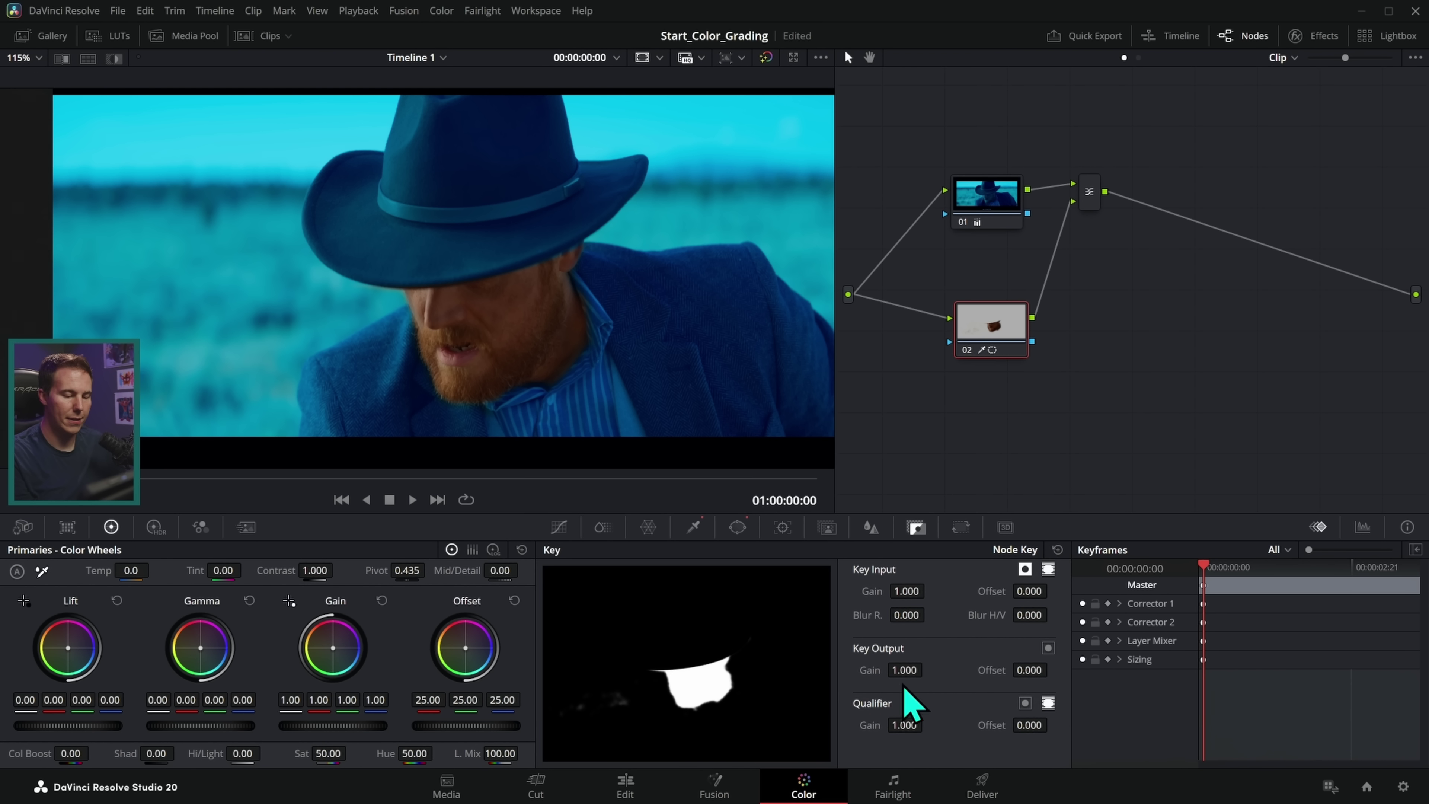
pyautogui.moveTo(904, 670)
pyautogui.mouseDown()
pyautogui.moveTo(832, 670)
pyautogui.moveTo(926, 669)
pyautogui.mouseUp()
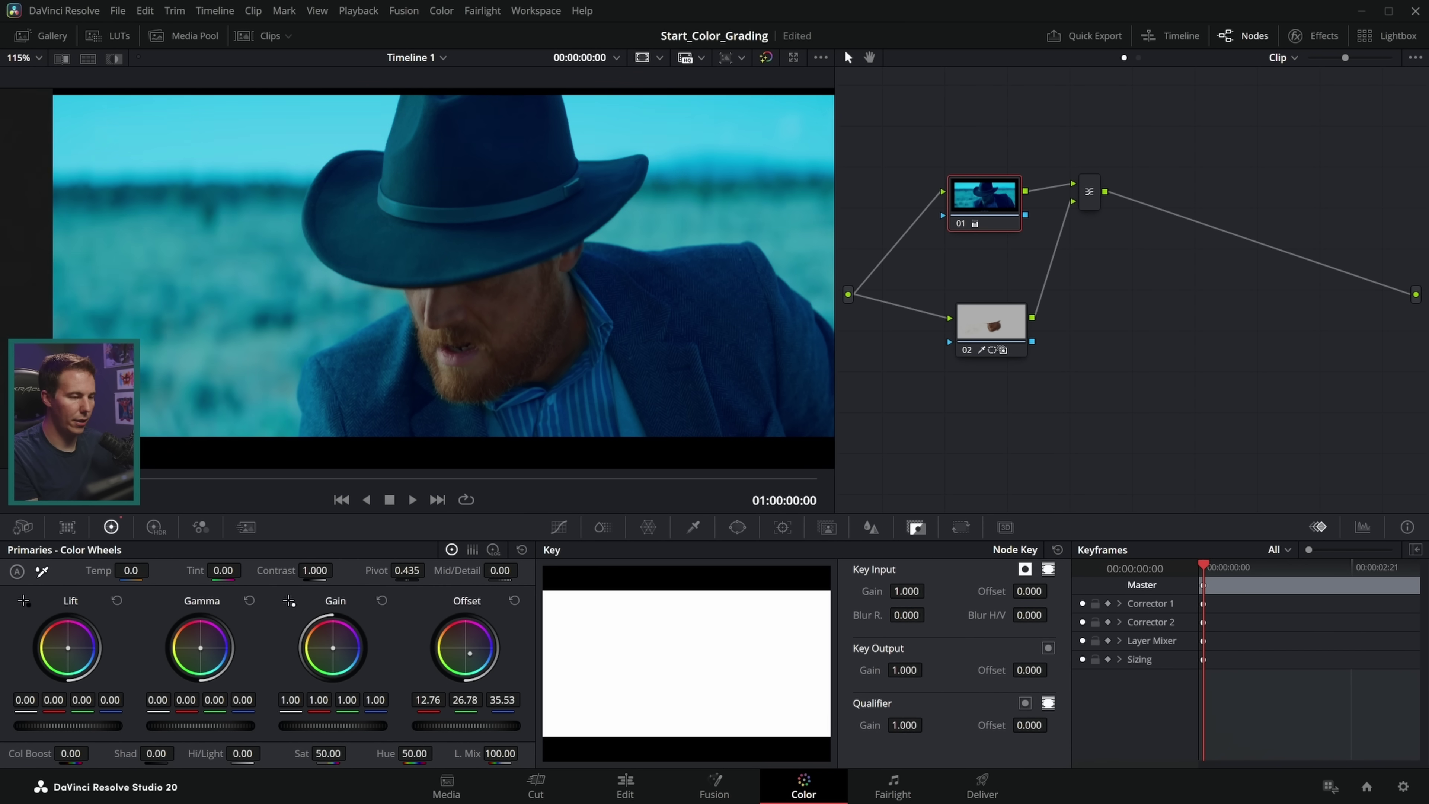
pyautogui.moveTo(469, 653); pyautogui.dragTo(468, 651)
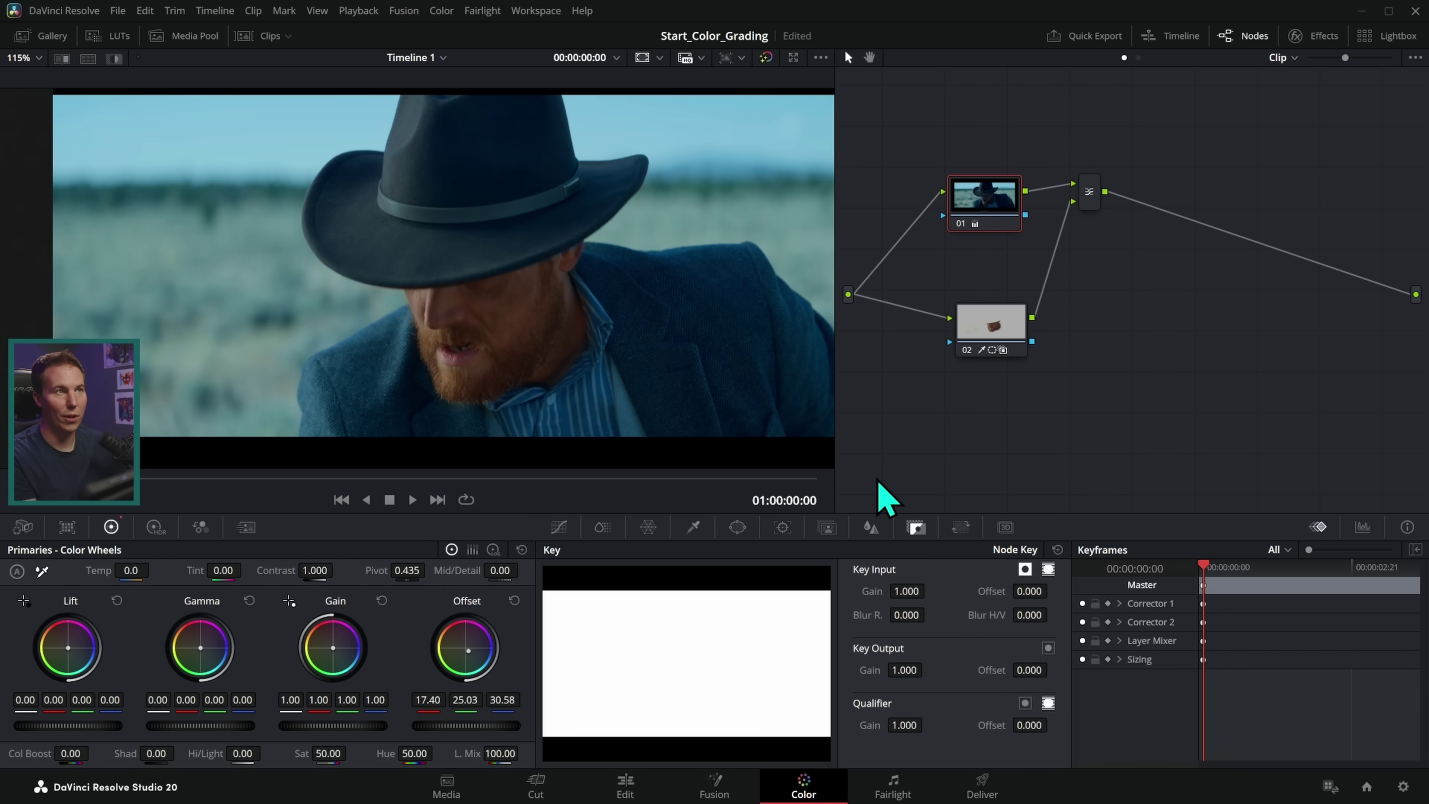
pyautogui.moveTo(983, 340); pyautogui.dragTo(978, 343)
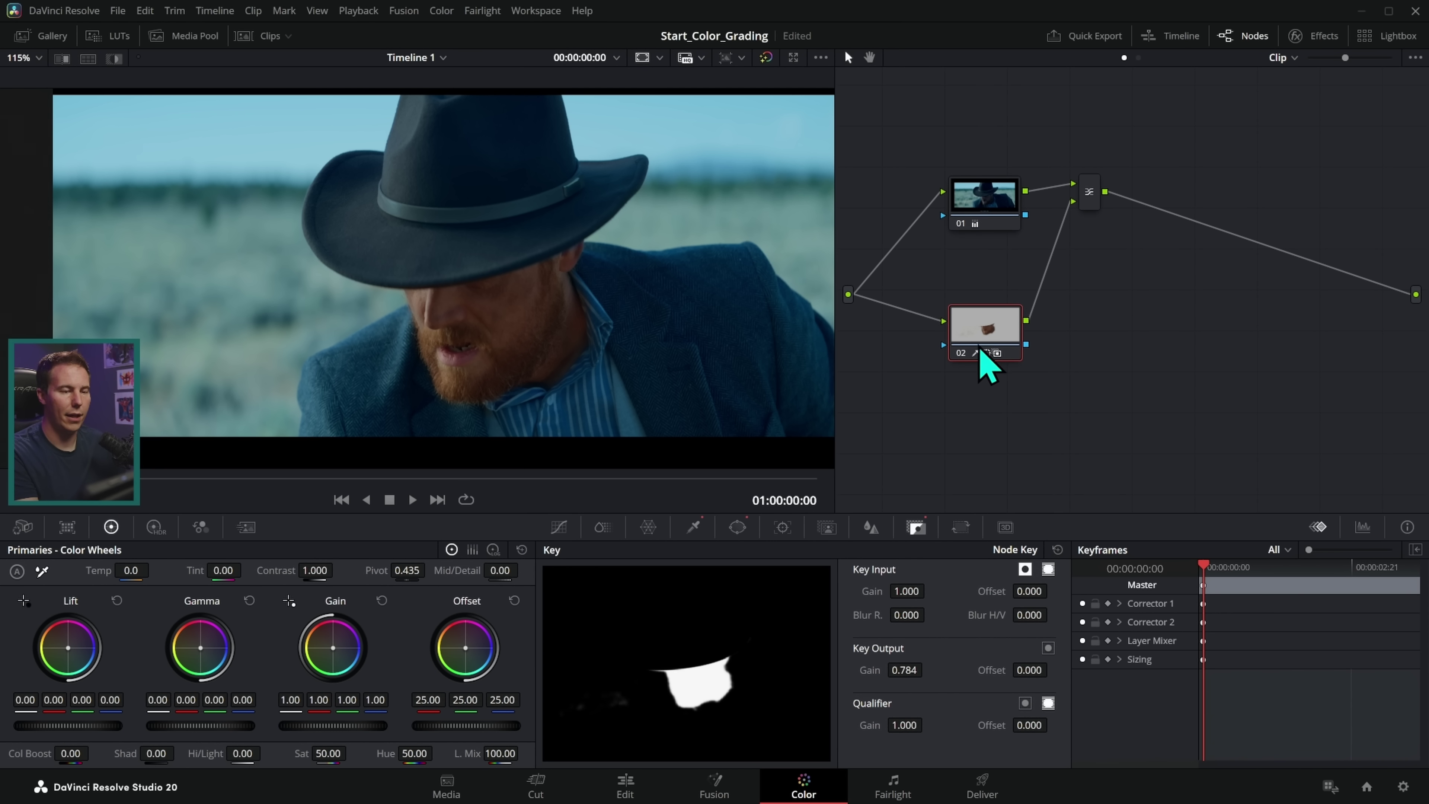
# Step: Re-enable node 02 to restore skin tone, then bring up node 01's Add Node choices
pyautogui.click(999, 219)
pyautogui.moveTo(706, 361); pyautogui.dragTo(698, 370)
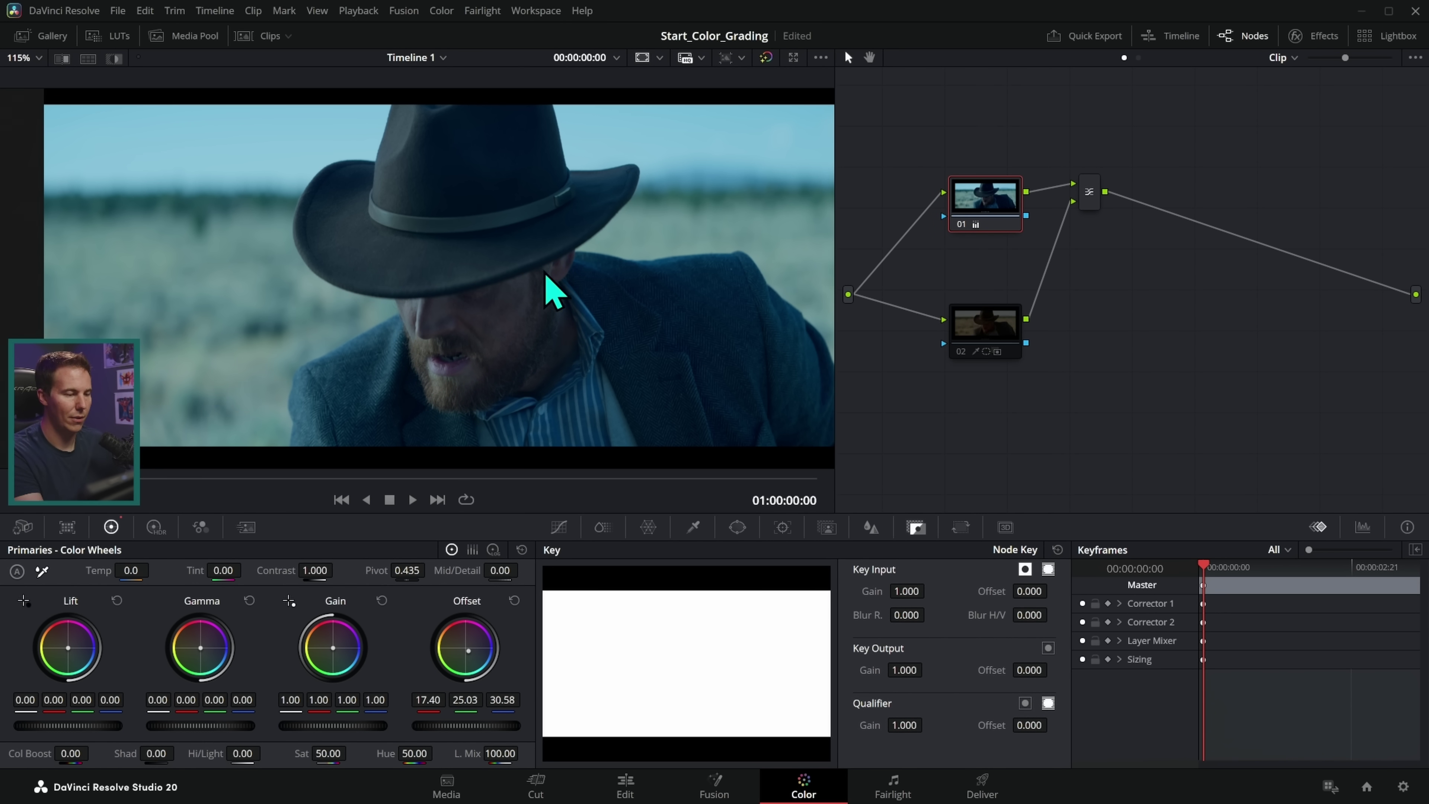
pyautogui.click(960, 352)
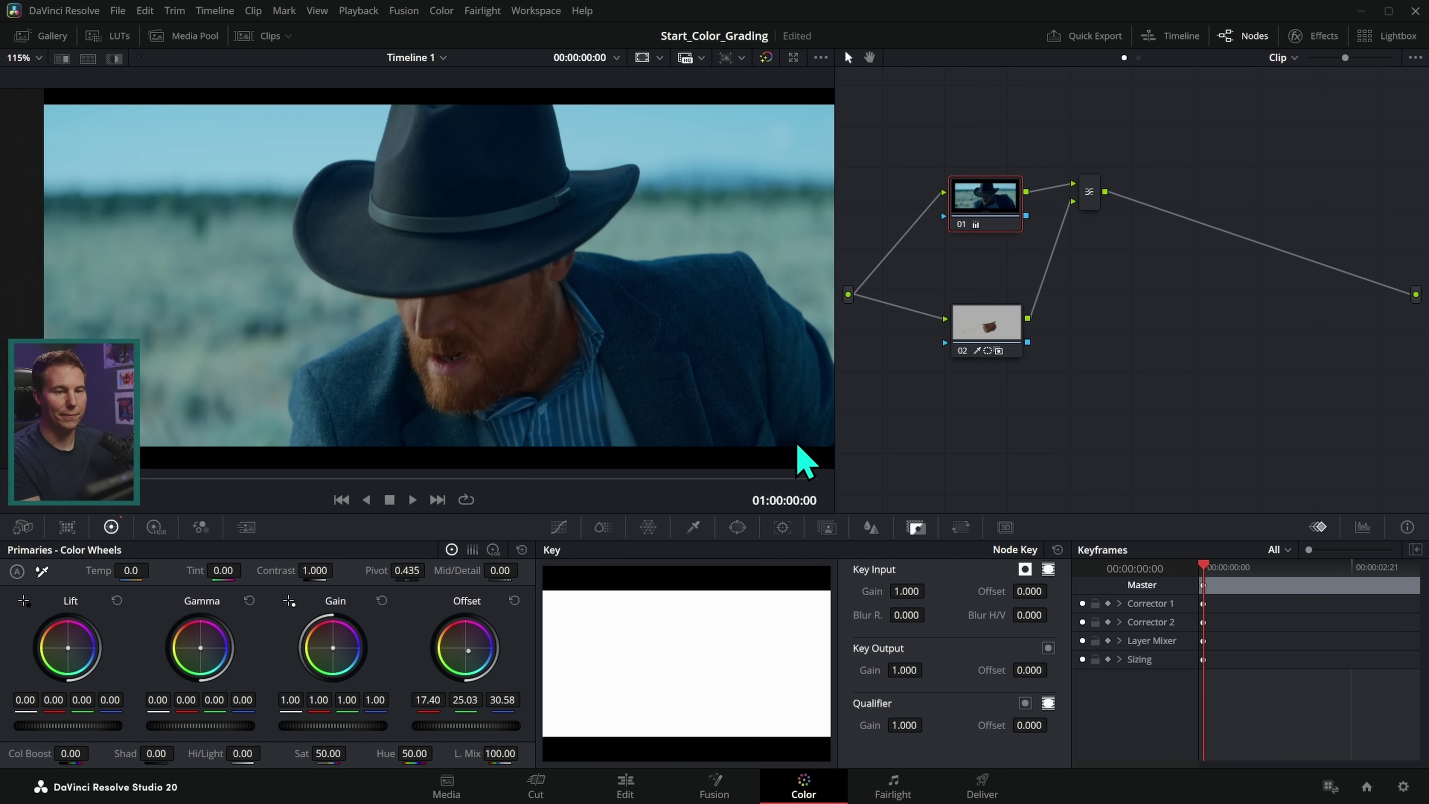
pyautogui.rightClick(1110, 279)
pyautogui.click(1132, 288)
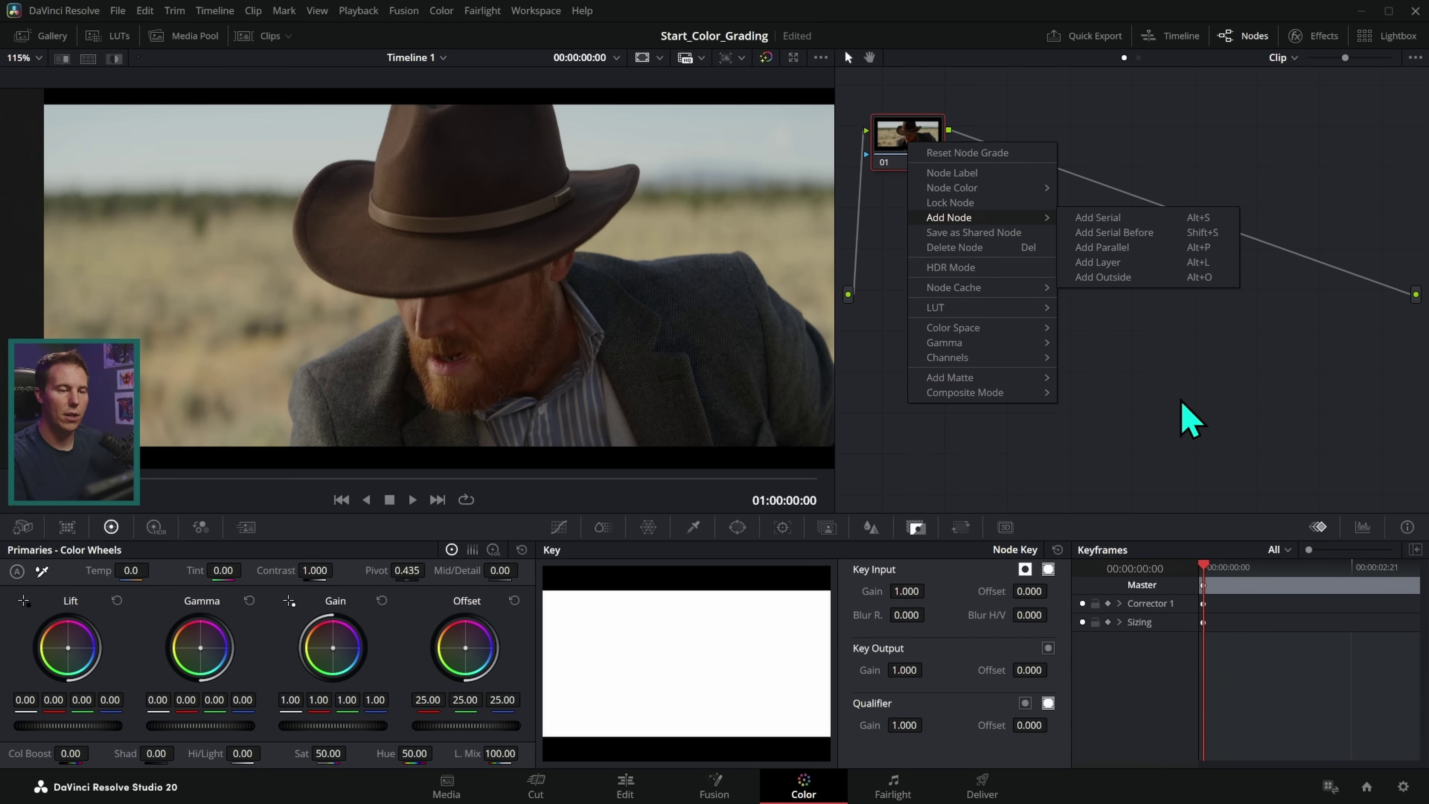
# Step: Brighten the face with gain 1.35 inside a soft oval Circle window on node 01
pyautogui.click(1188, 419)
pyautogui.moveTo(909, 140); pyautogui.dragTo(1000, 248)
pyautogui.click(737, 527)
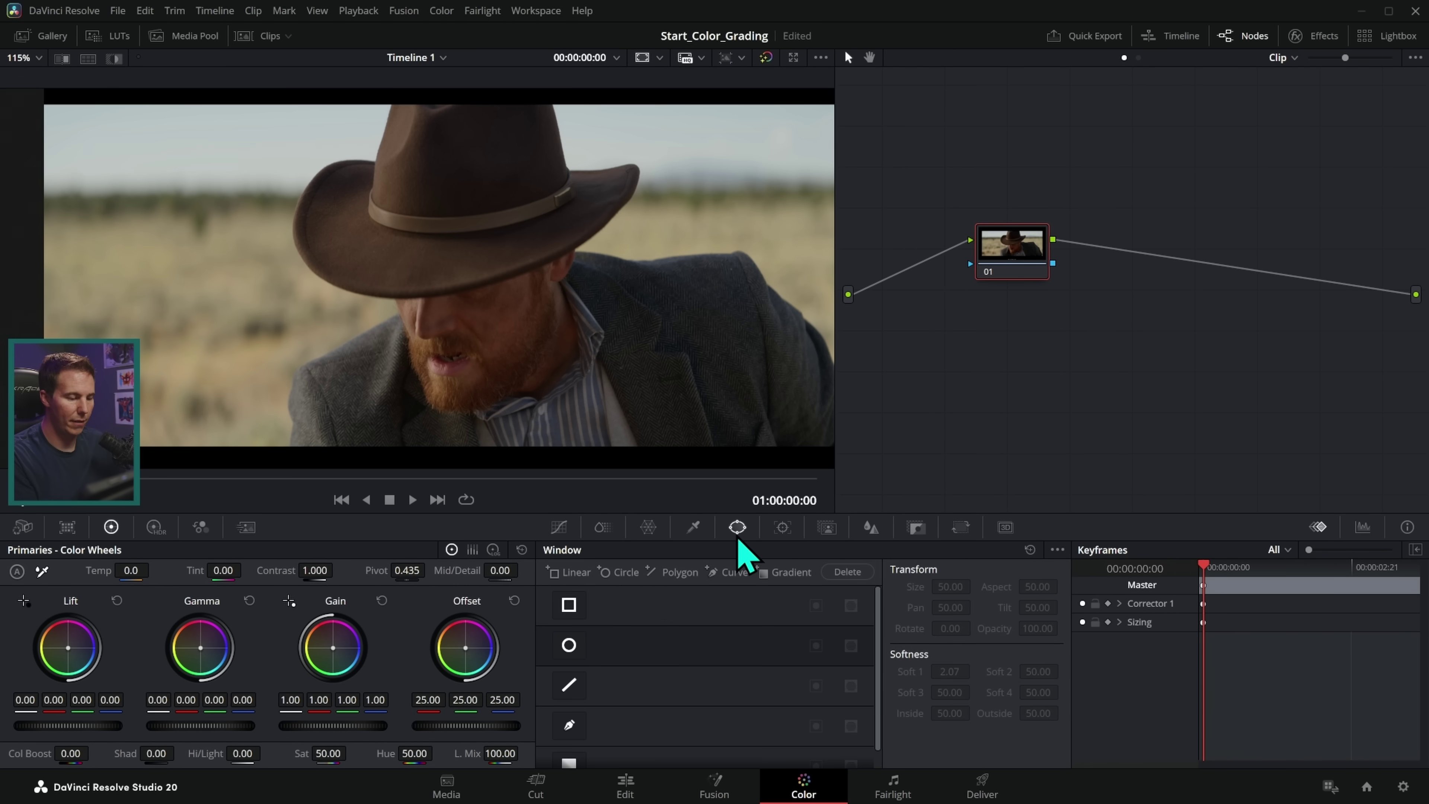
pyautogui.click(569, 644)
pyautogui.moveTo(636, 291); pyautogui.dragTo(587, 291)
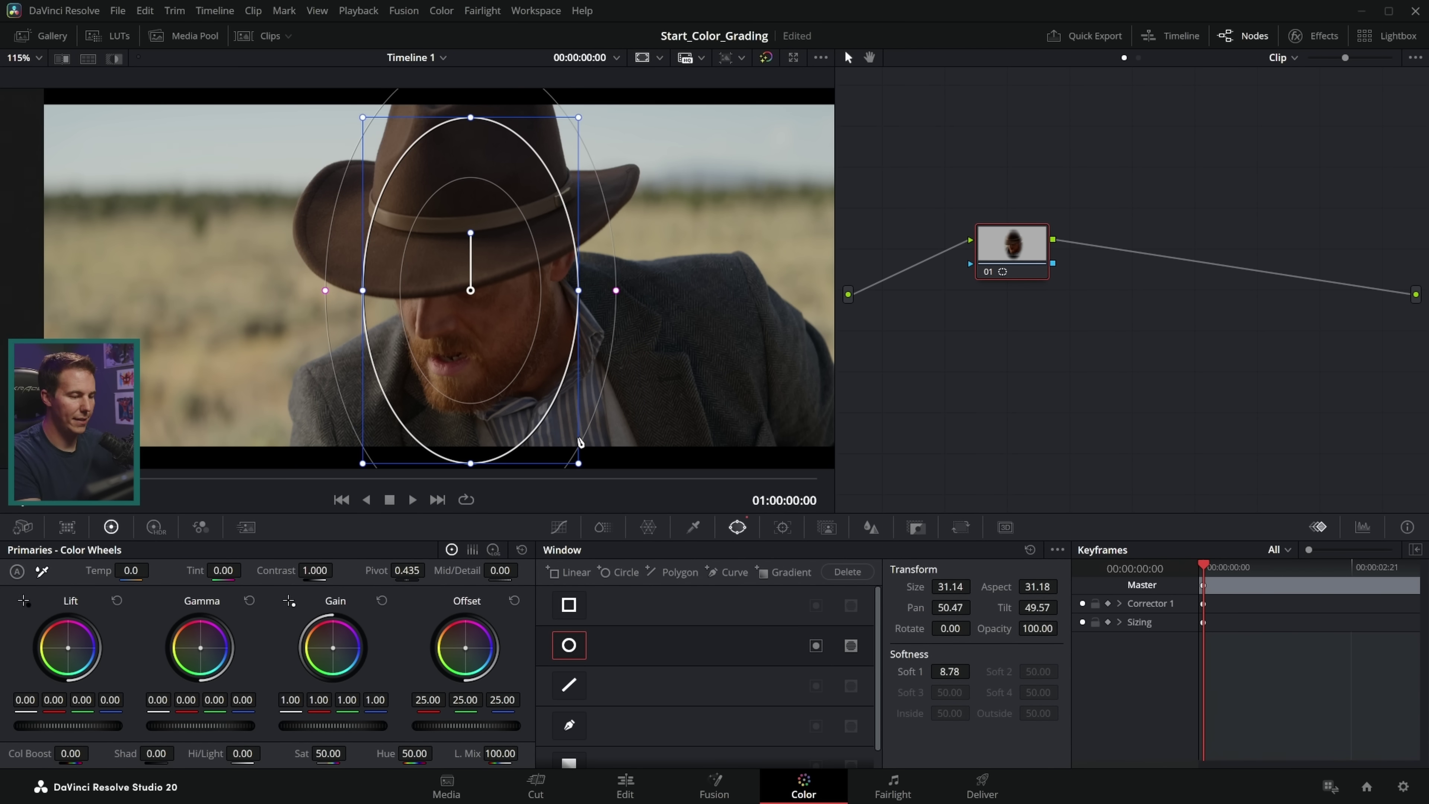
pyautogui.moveTo(334, 725); pyautogui.dragTo(380, 726)
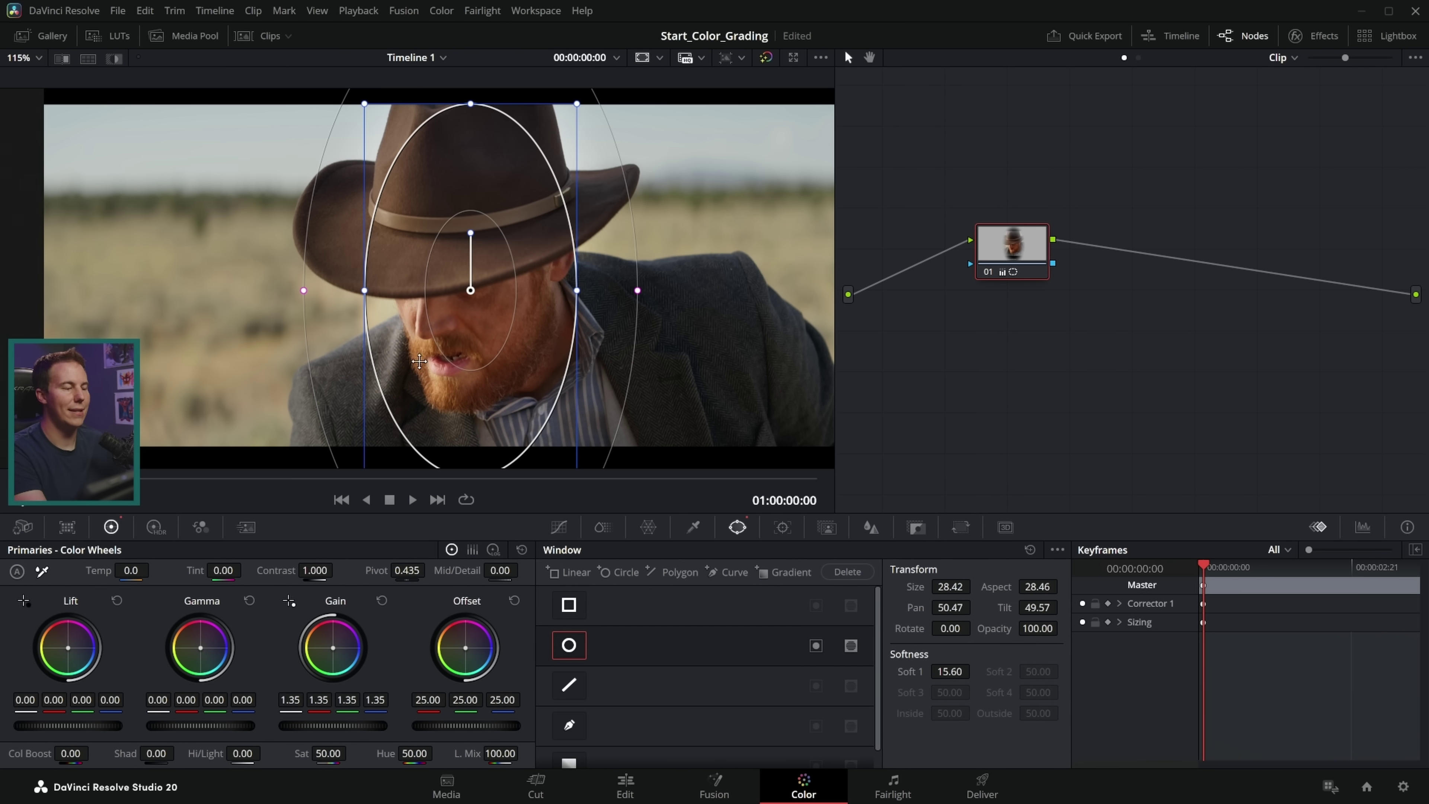
pyautogui.rightClick(1021, 243)
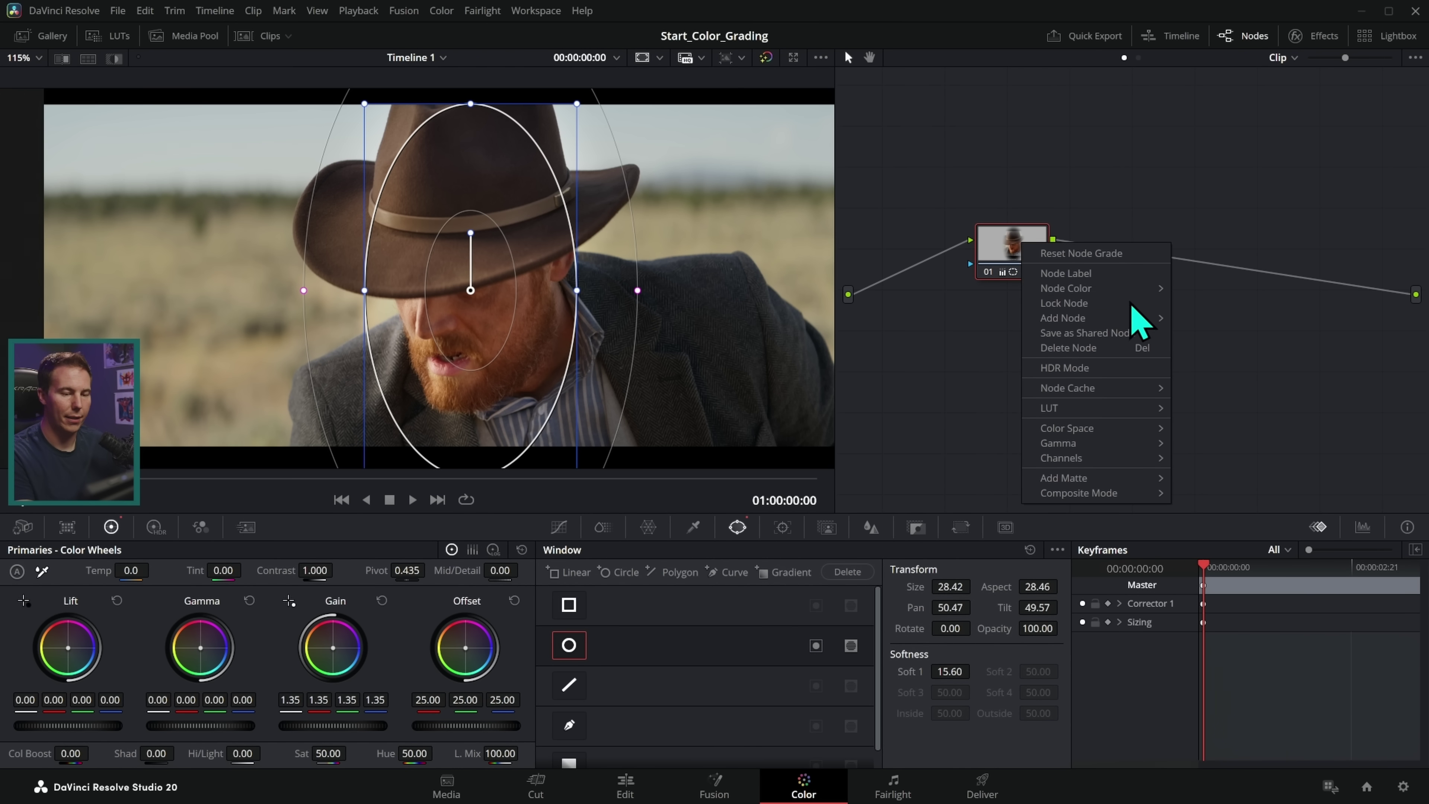
# Step: Add an outside node 02 after node 01 and lower its Gamma to darken around the face
pyautogui.moveTo(1140, 315)
pyautogui.click(1238, 377)
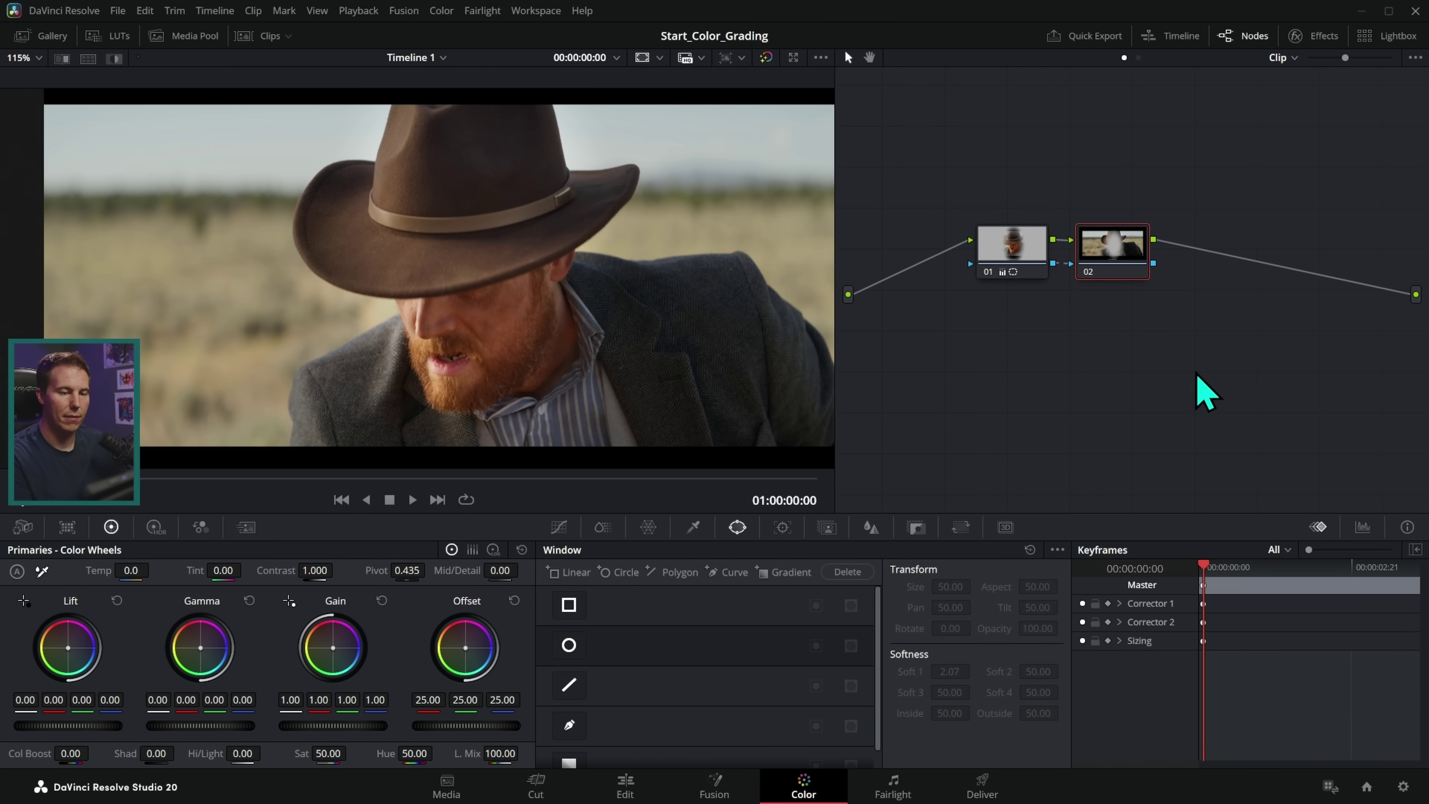
pyautogui.moveTo(1151, 267); pyautogui.dragTo(1176, 263)
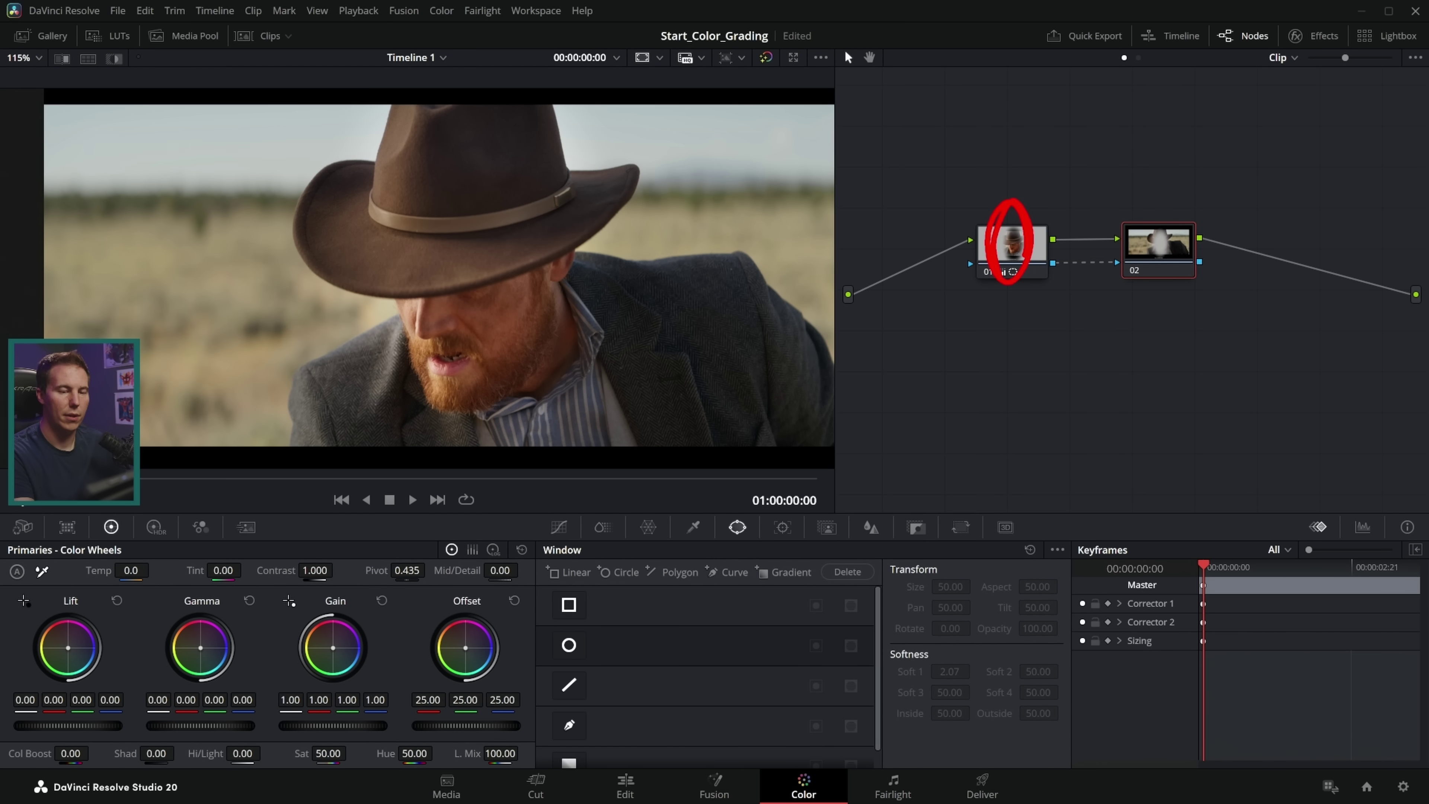
pyautogui.moveTo(1167, 217); pyautogui.dragTo(1157, 263)
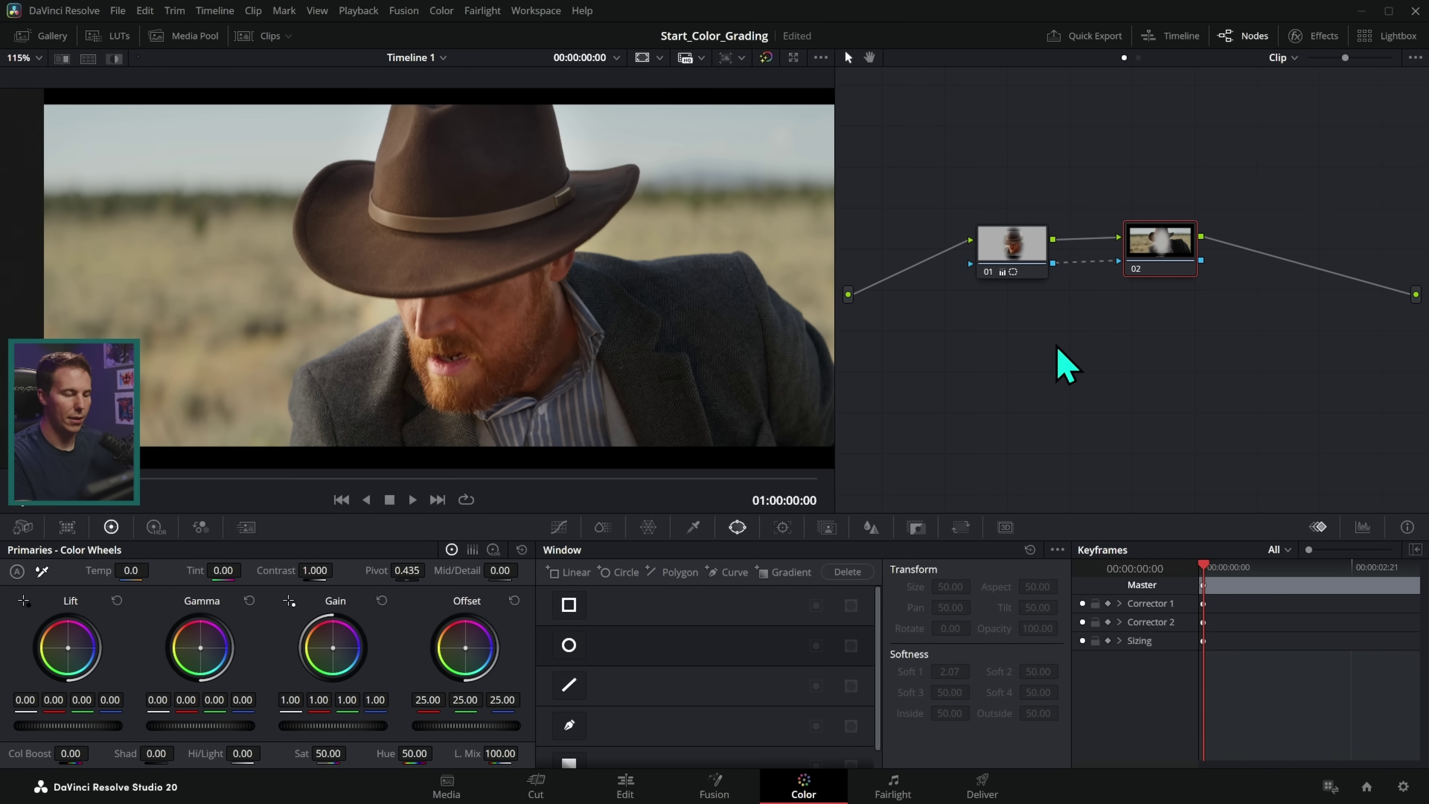
pyautogui.moveTo(200, 725); pyautogui.dragTo(185, 726)
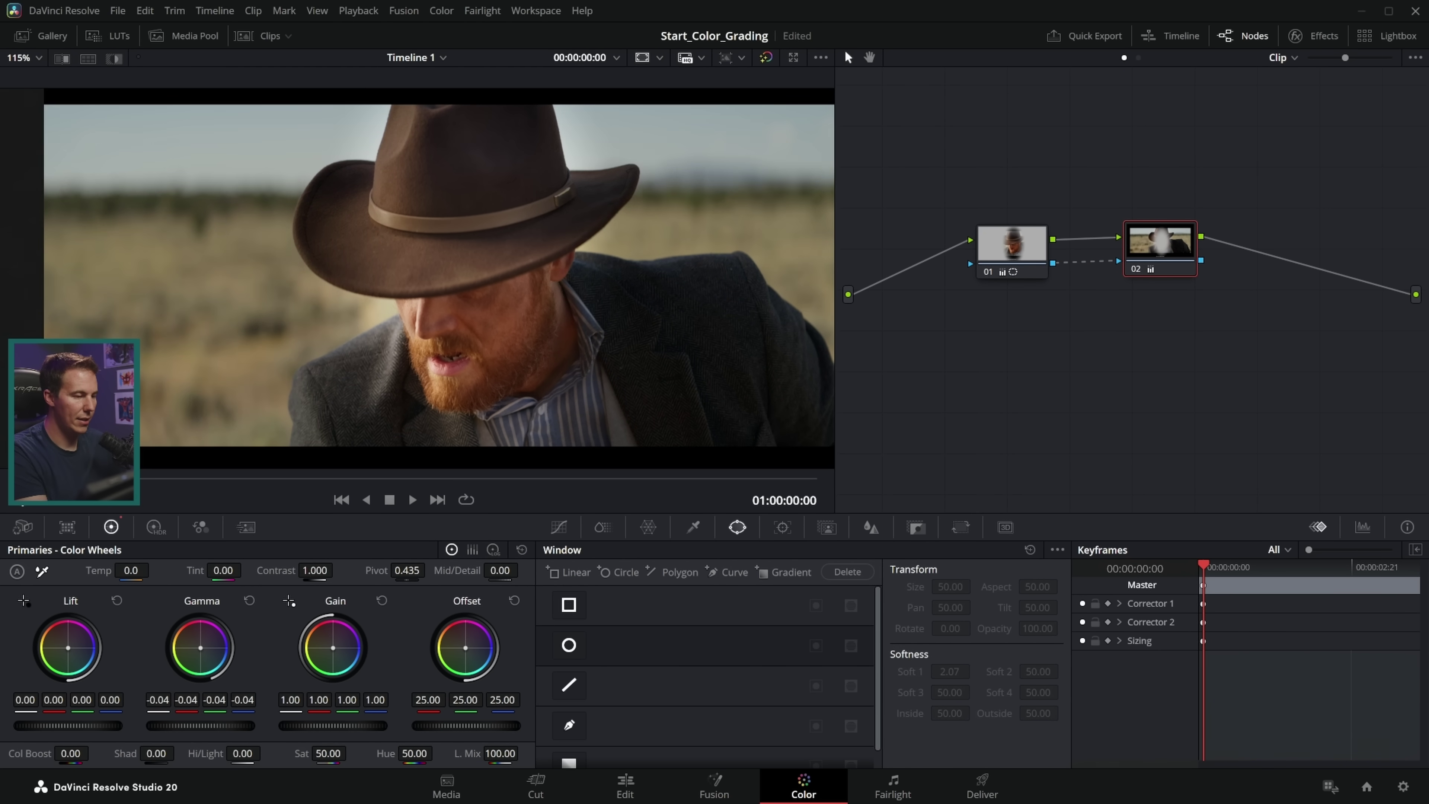
# Step: Compare nodes 01 and 02 and shift the oval window around the face
pyautogui.click(1020, 262)
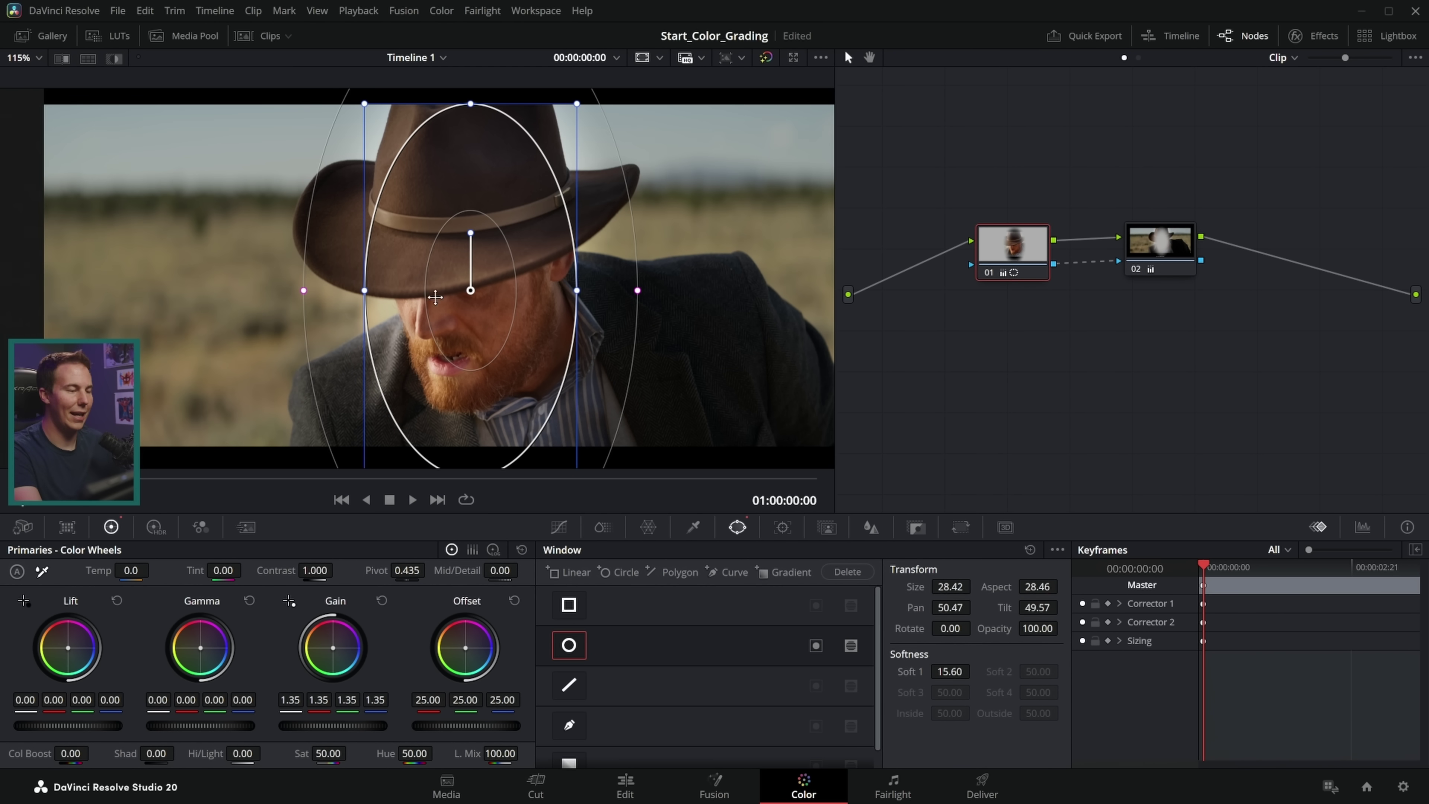
pyautogui.click(1159, 256)
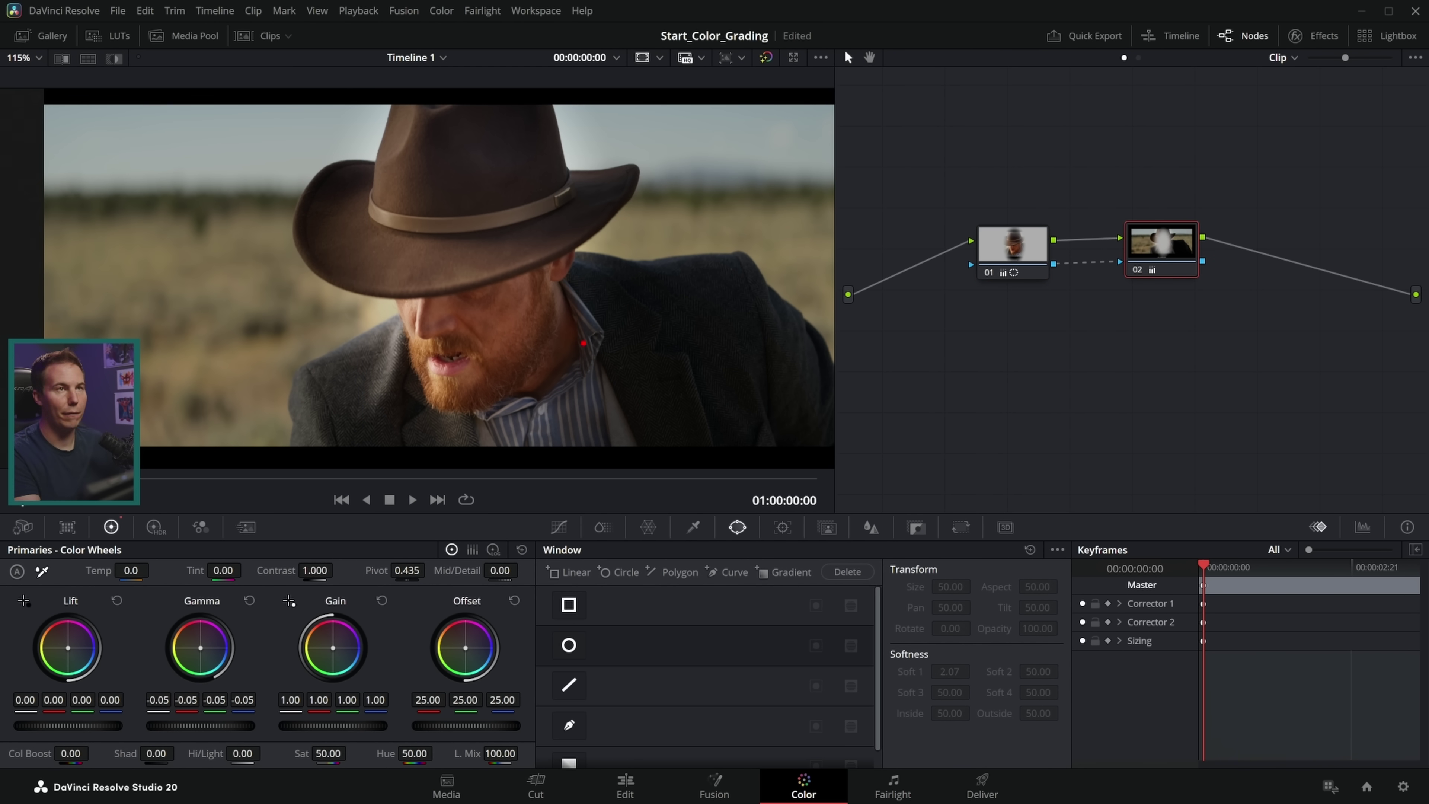
pyautogui.moveTo(583, 343)
pyautogui.mouseDown()
pyautogui.moveTo(750, 326)
pyautogui.moveTo(793, 301)
pyautogui.mouseUp()
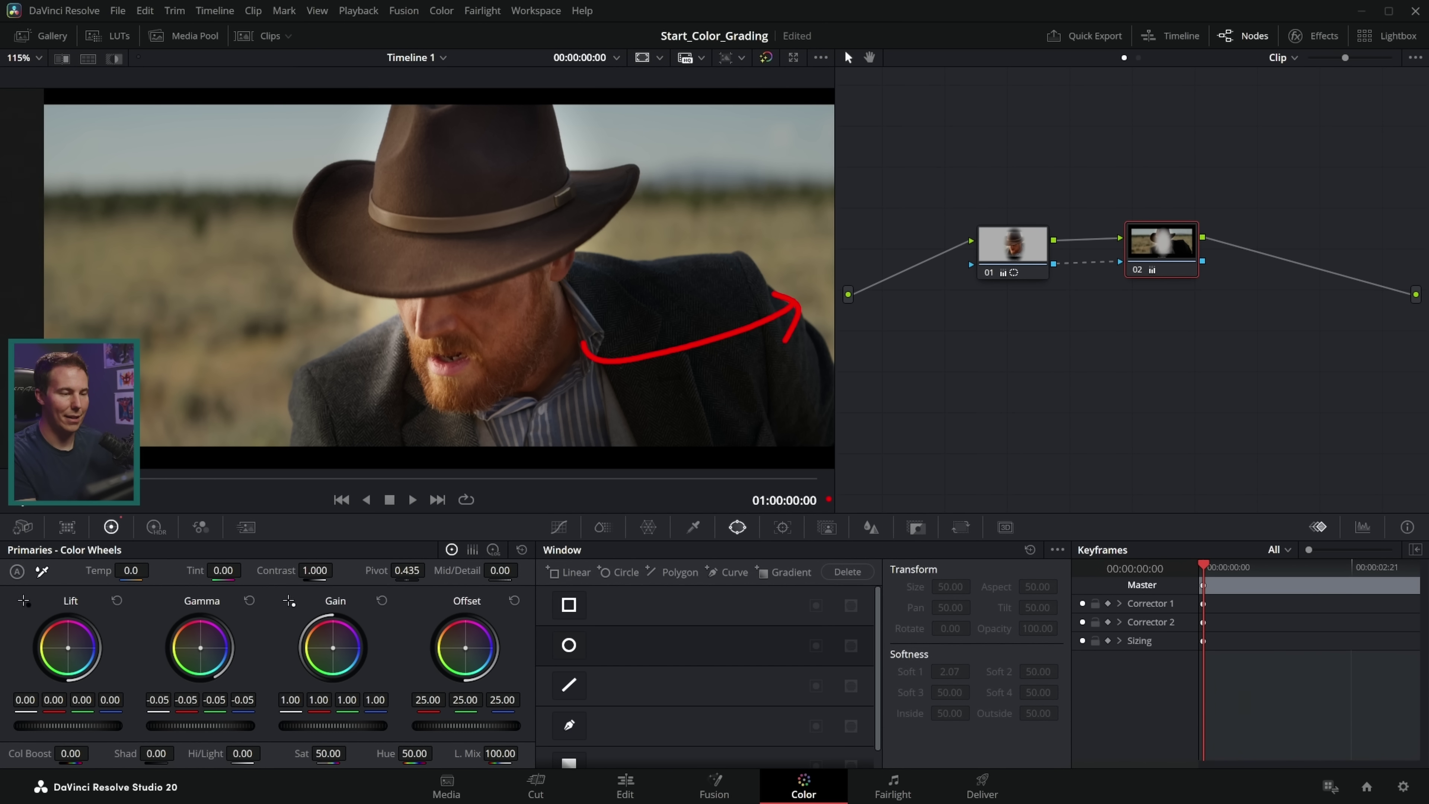
pyautogui.press('Escape')
pyautogui.click(1013, 247)
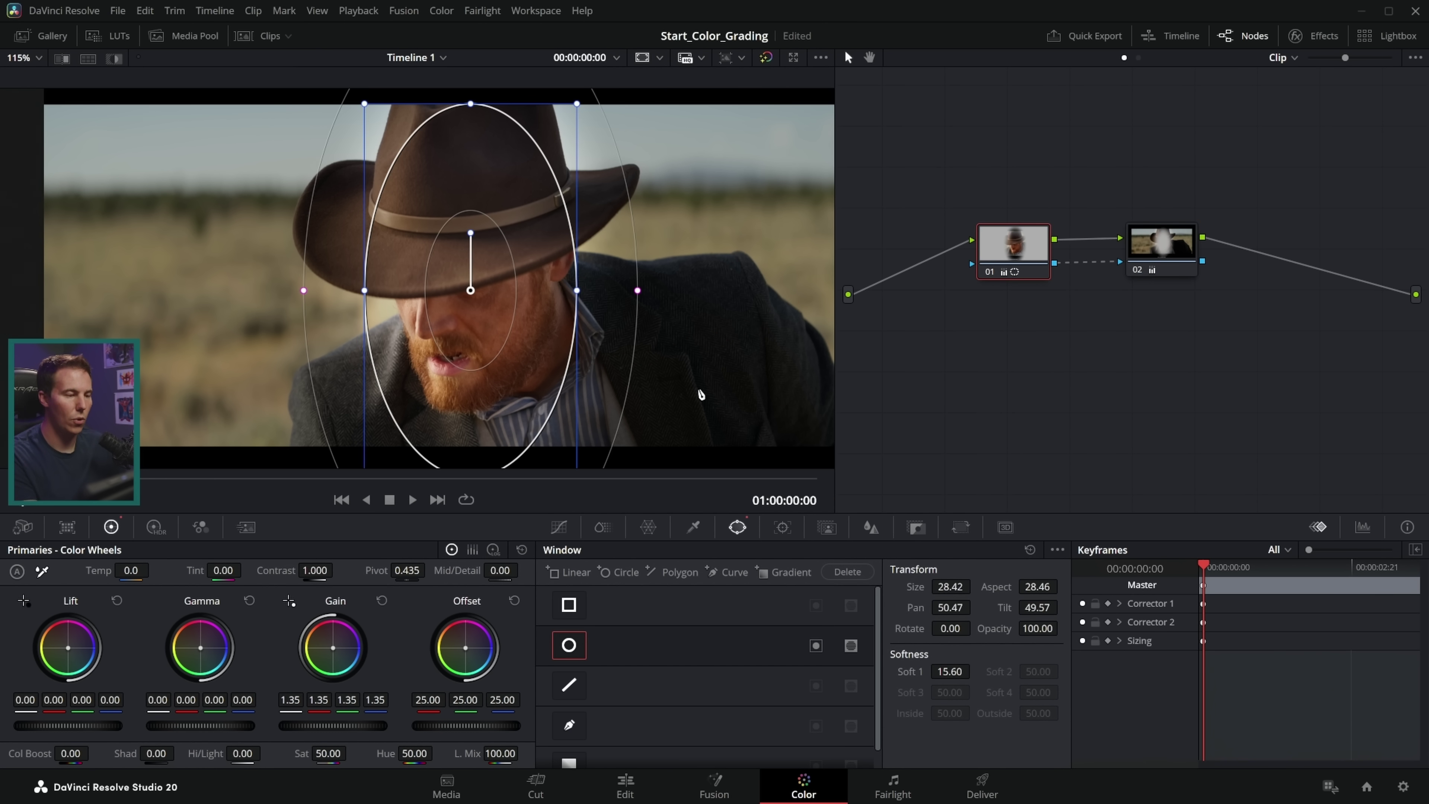
pyautogui.moveTo(502, 341); pyautogui.dragTo(467, 360)
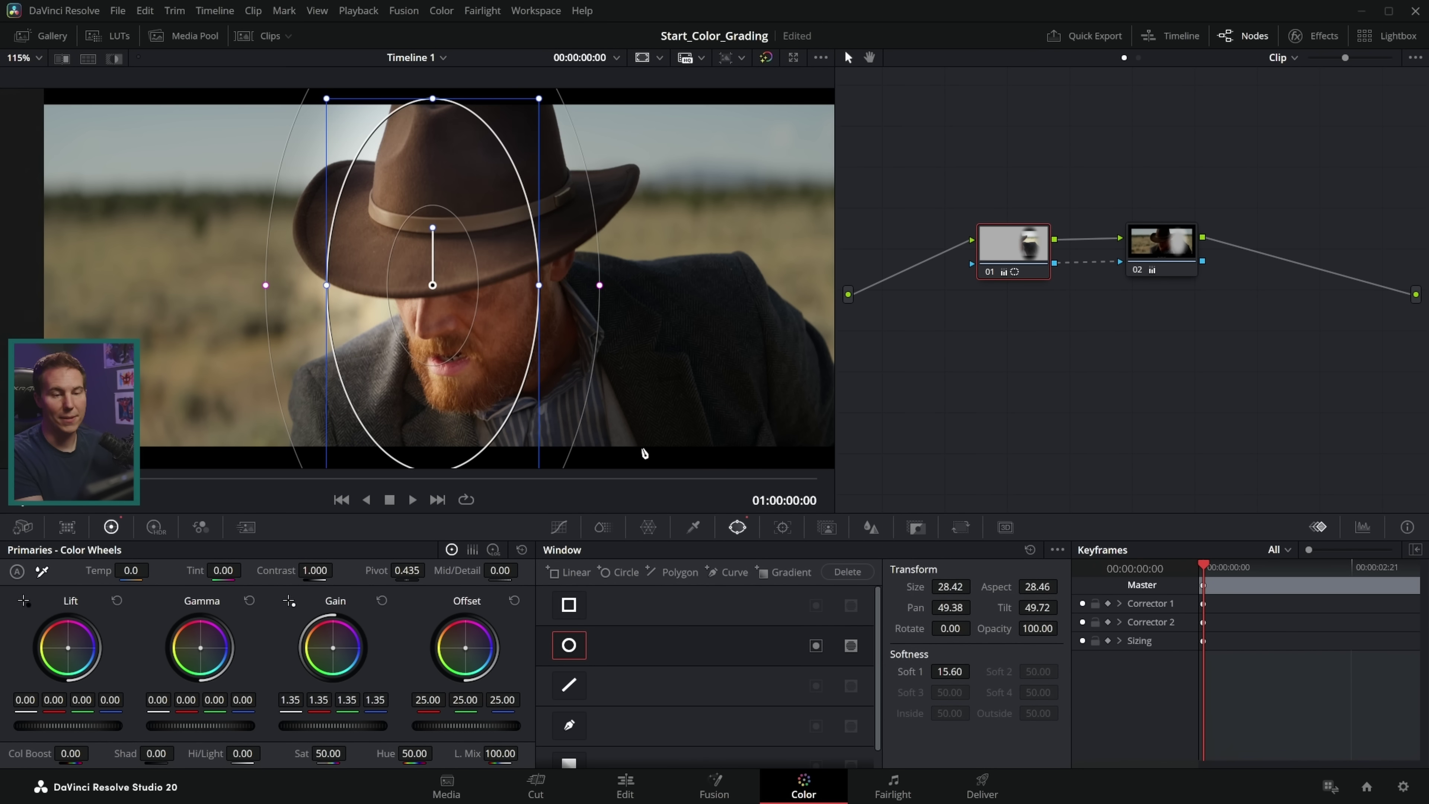
# Step: Disconnect node 02's alpha link and add serial nodes with Alt+S
pyautogui.click(1151, 265)
pyautogui.moveTo(1151, 261); pyautogui.dragTo(1163, 259)
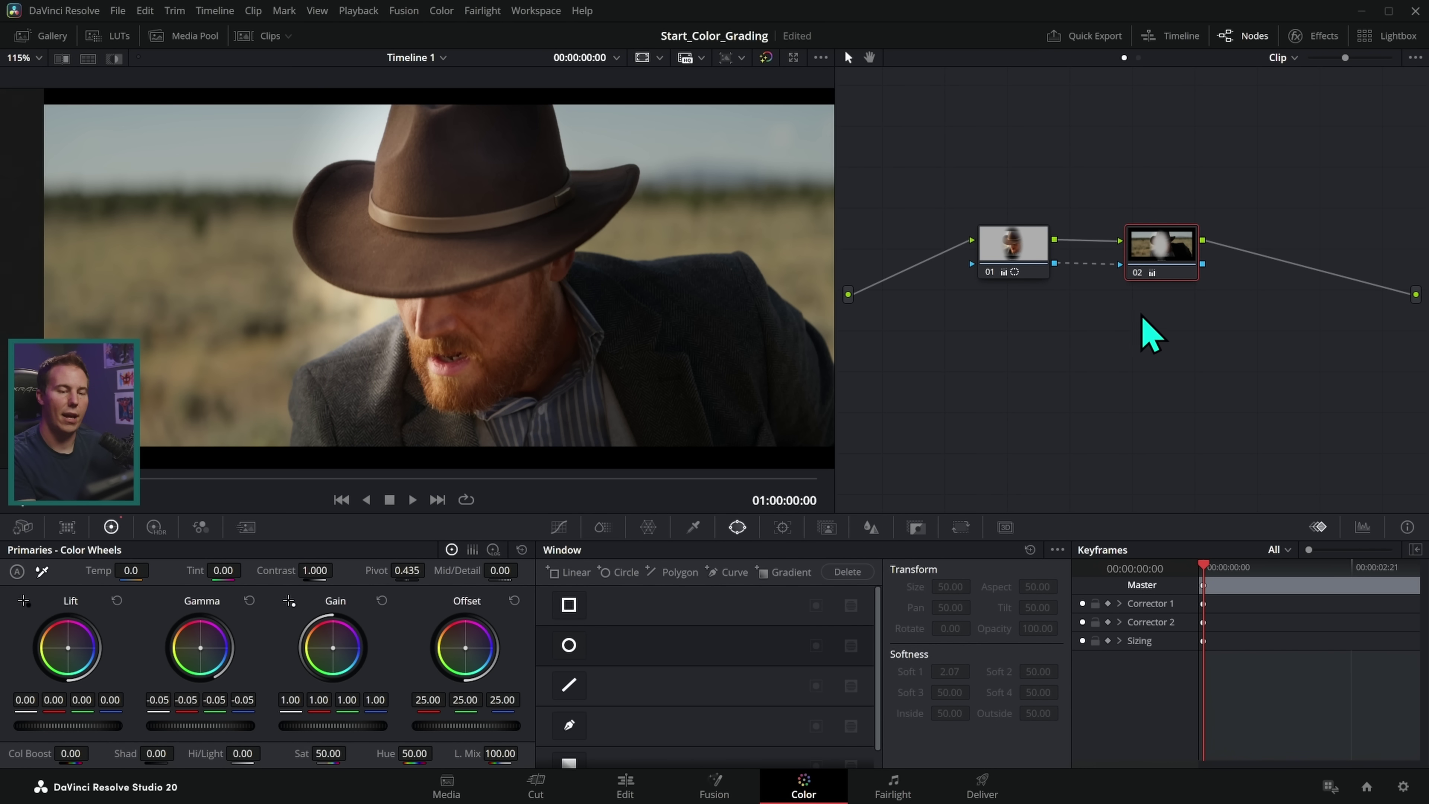
pyautogui.press('Escape')
pyautogui.click(1115, 265)
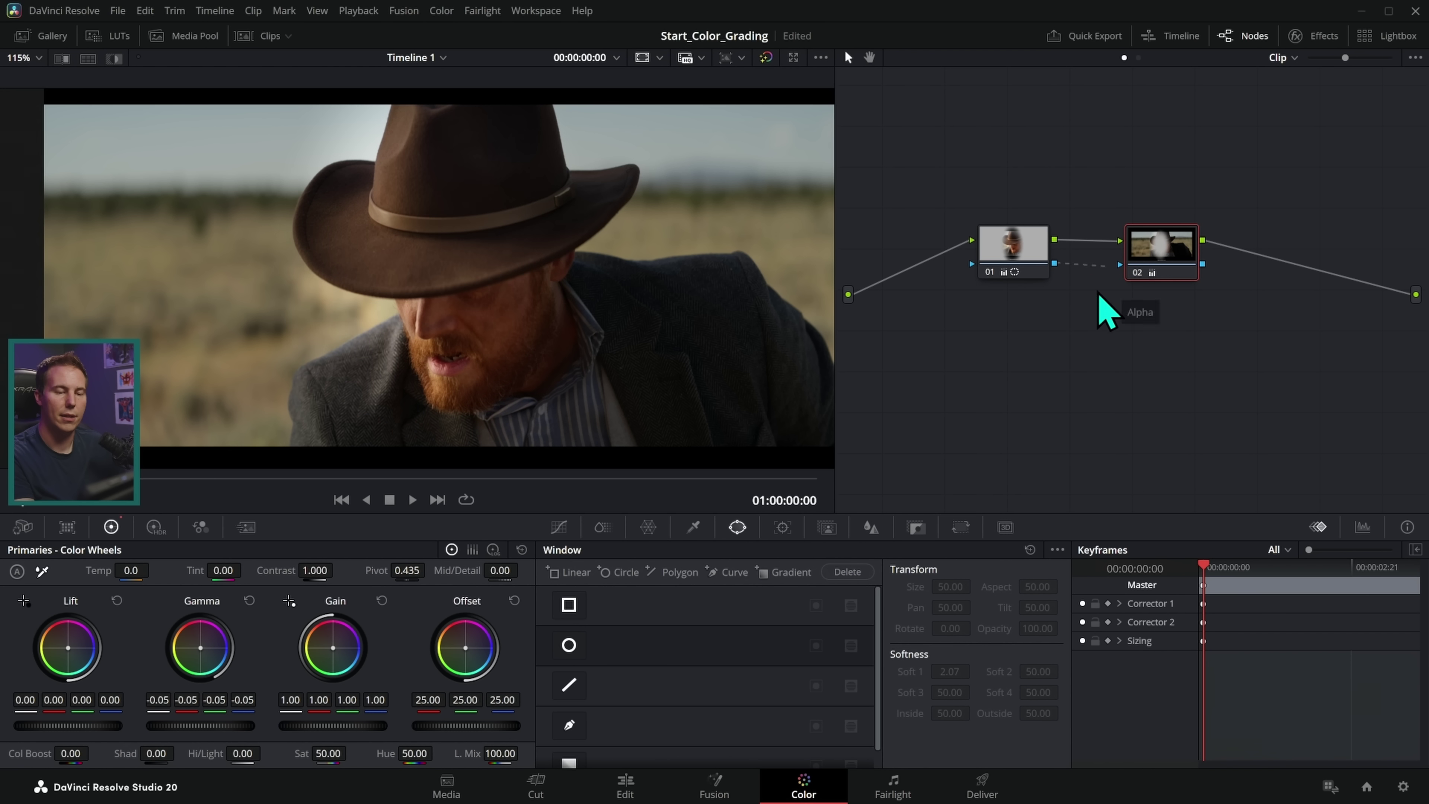
pyautogui.moveTo(1149, 261); pyautogui.dragTo(1150, 259)
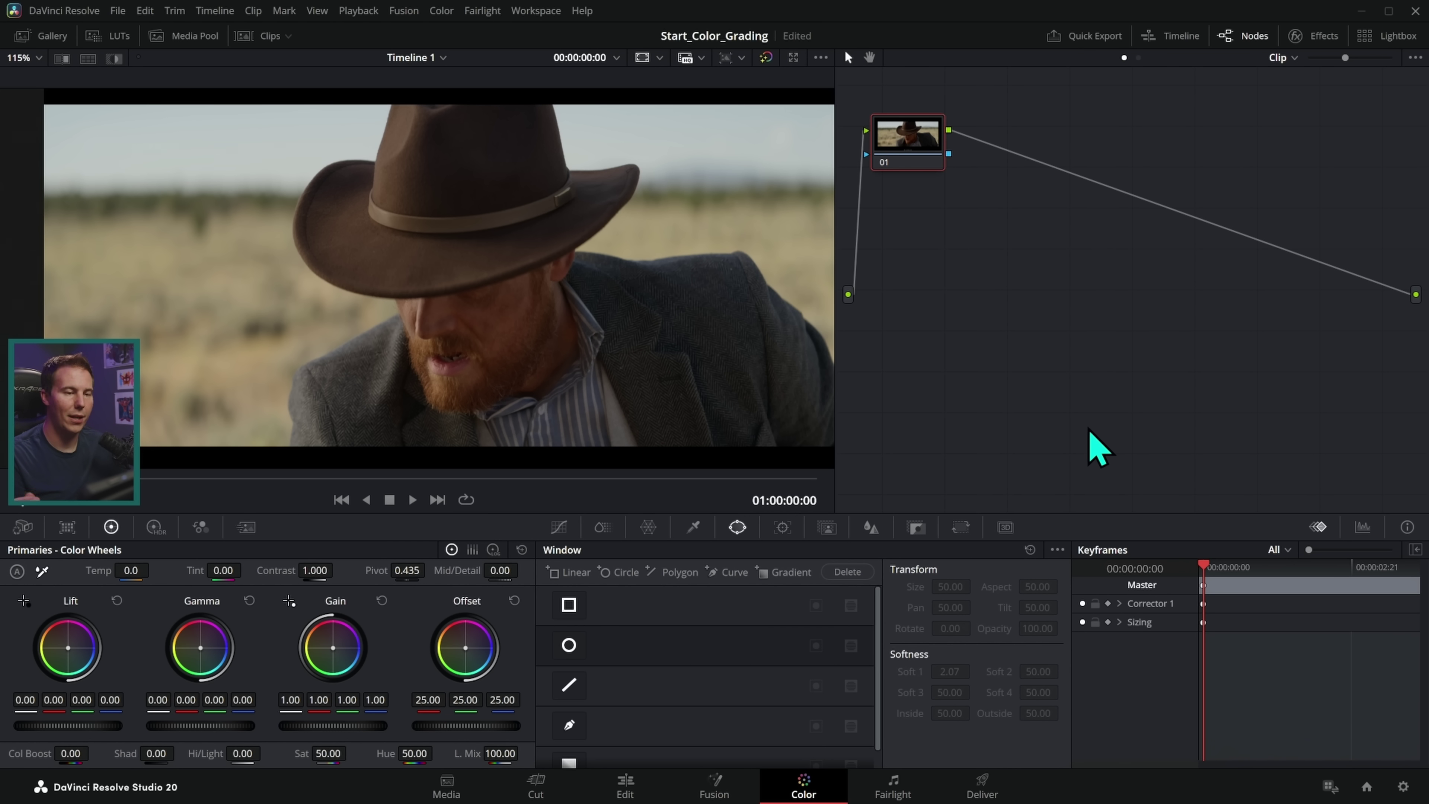
pyautogui.hotkey('alt', 's')
pyautogui.hotkey('alt', 's')
# Step: Select node 03 and raise its Gain to 1.35 to brighten the image
pyautogui.click(954, 242)
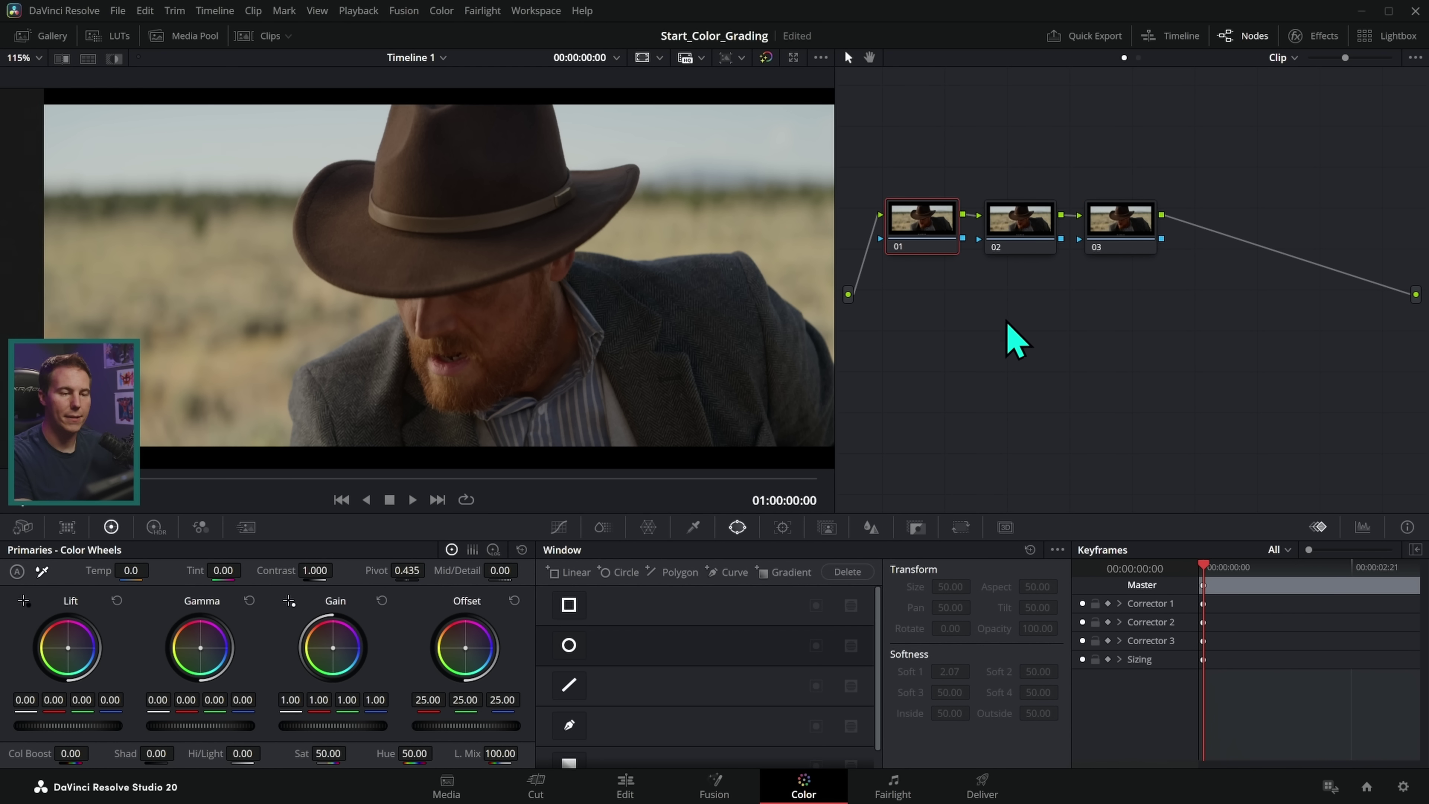
pyautogui.moveTo(1121, 222); pyautogui.dragTo(1133, 226)
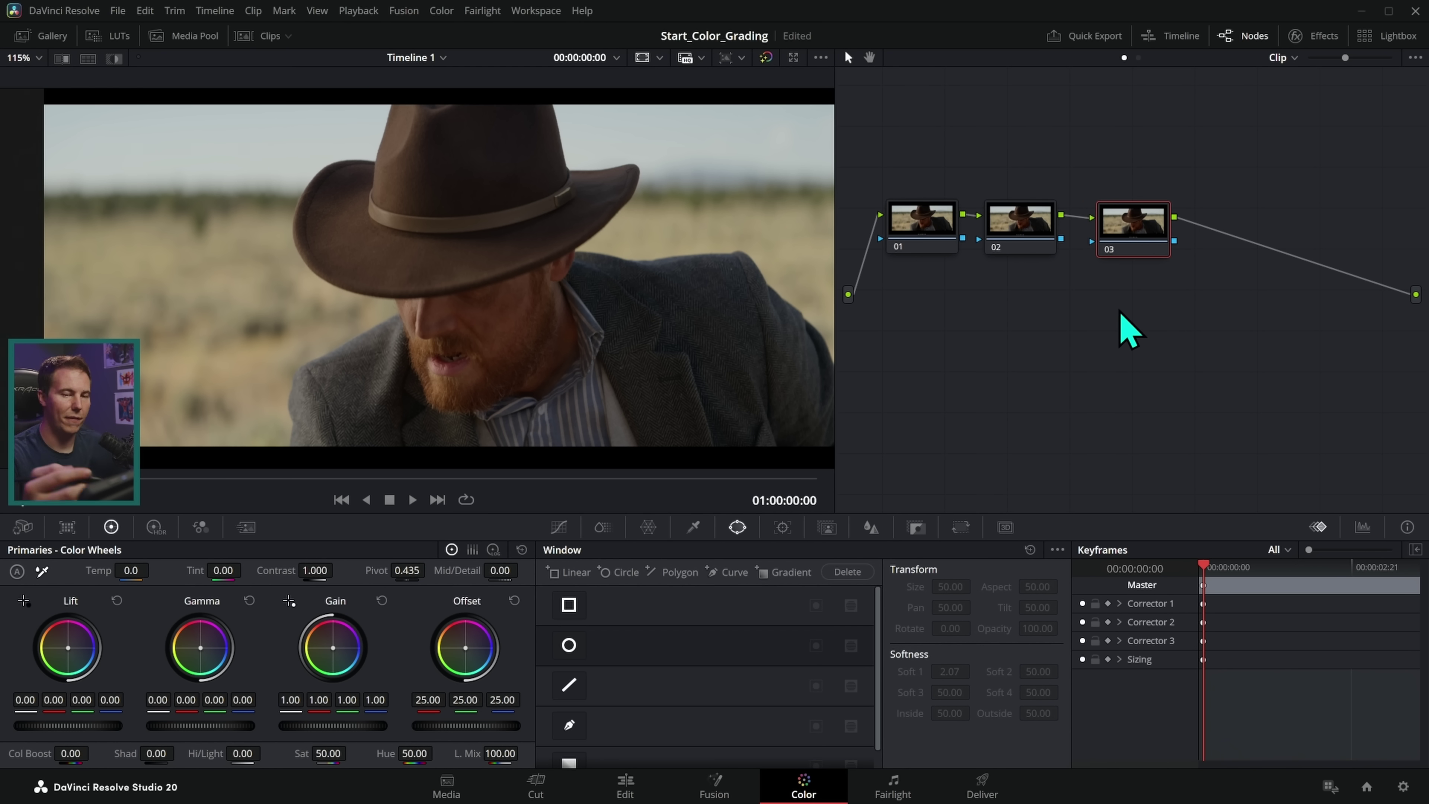
pyautogui.moveTo(367, 726); pyautogui.dragTo(428, 726)
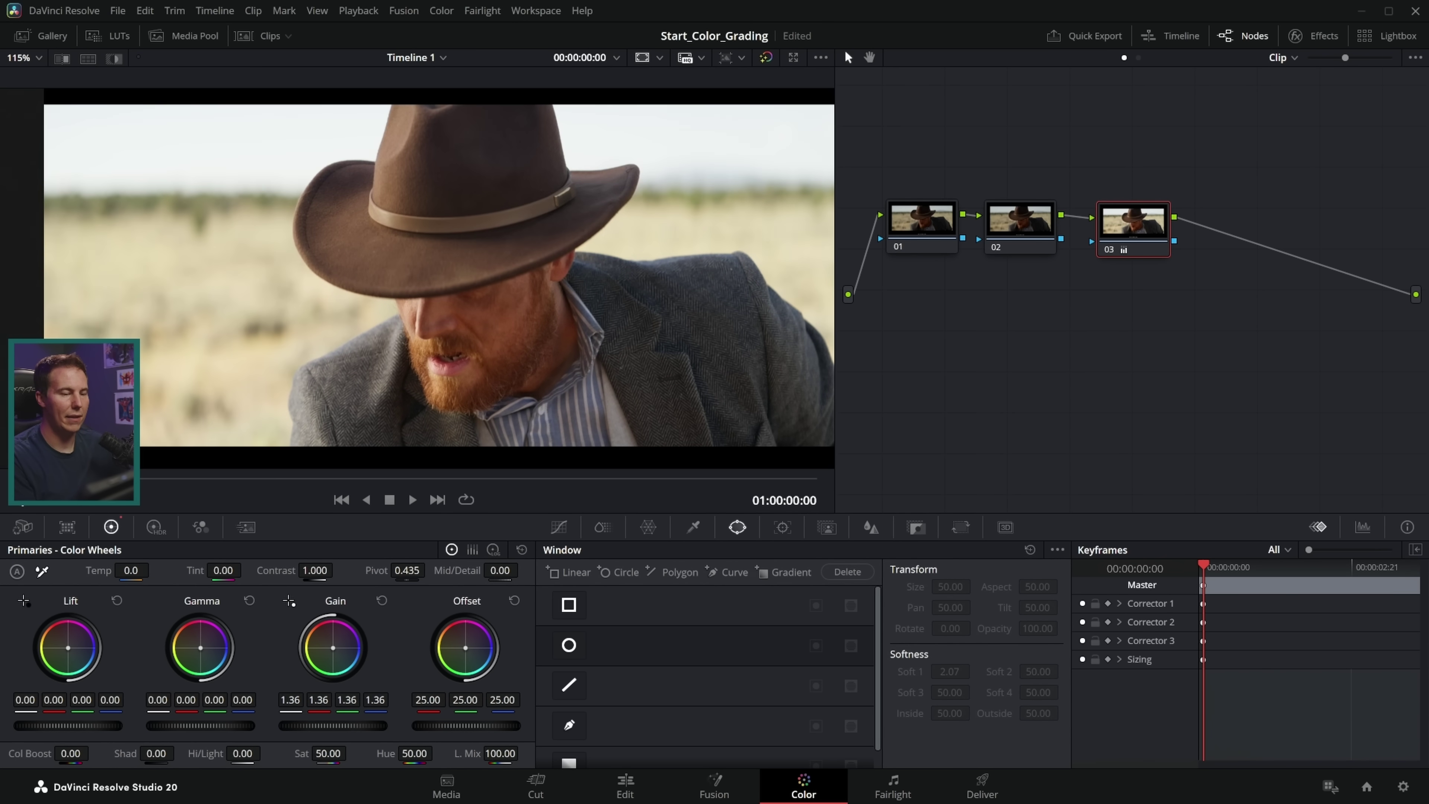
# Step: Confine node 03's brightening to a soft, narrow vertical oval Circle window over the face
pyautogui.click(574, 642)
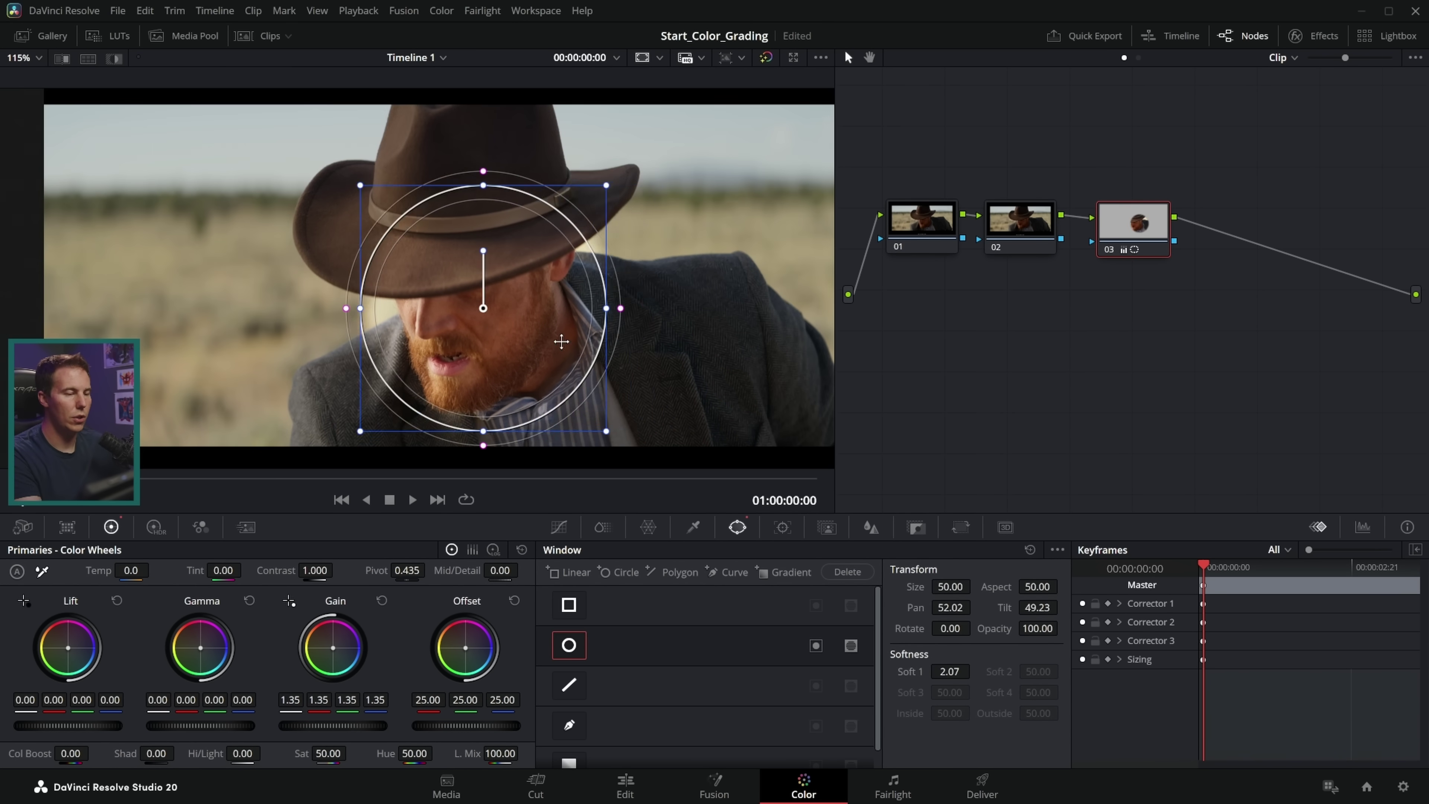
pyautogui.moveTo(633, 305)
pyautogui.mouseDown()
pyautogui.moveTo(609, 312)
pyautogui.moveTo(653, 309)
pyautogui.mouseUp()
pyautogui.moveTo(598, 427); pyautogui.dragTo(578, 399)
pyautogui.moveTo(552, 348); pyautogui.dragTo(516, 376)
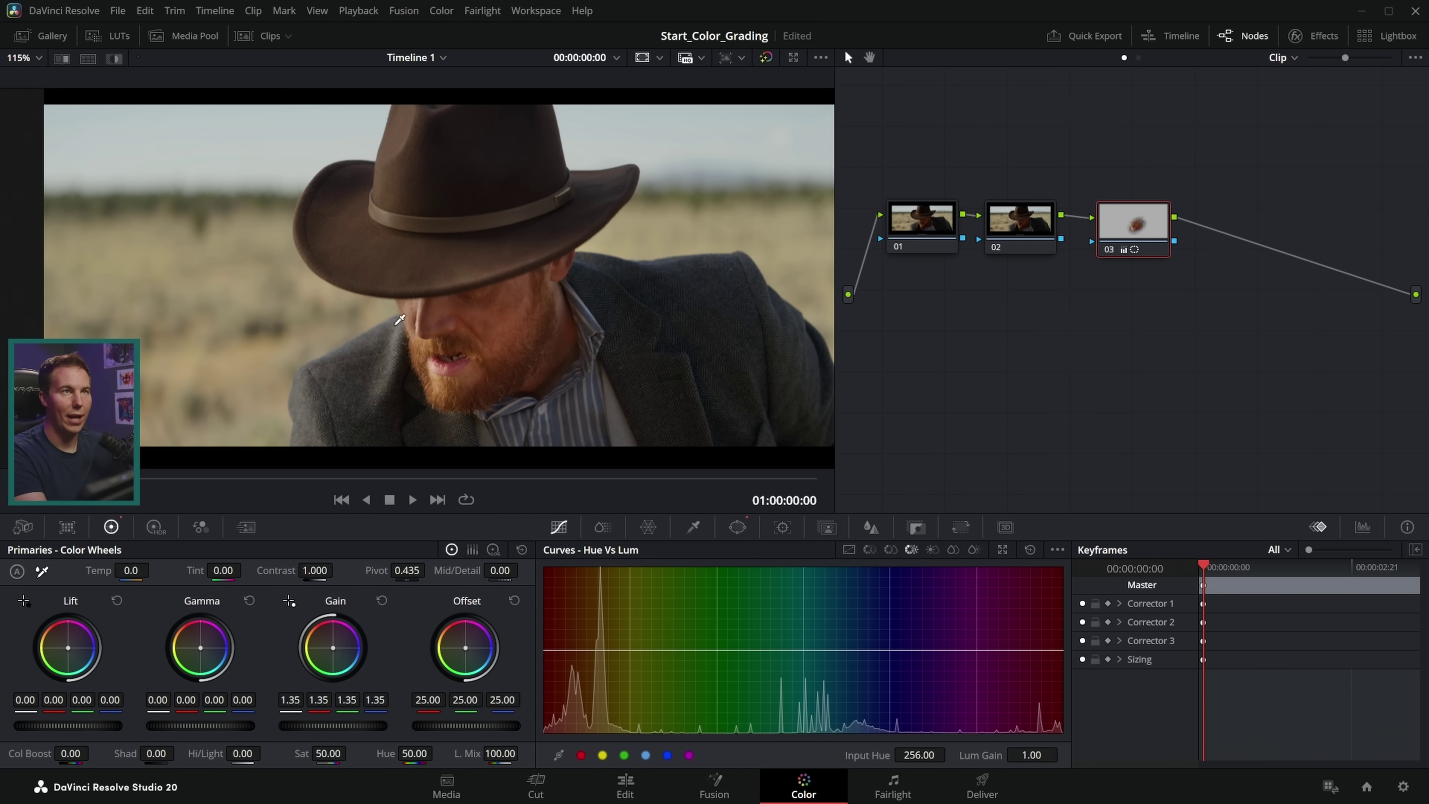
pyautogui.click(1108, 250)
pyautogui.moveTo(1109, 249); pyautogui.dragTo(1113, 243)
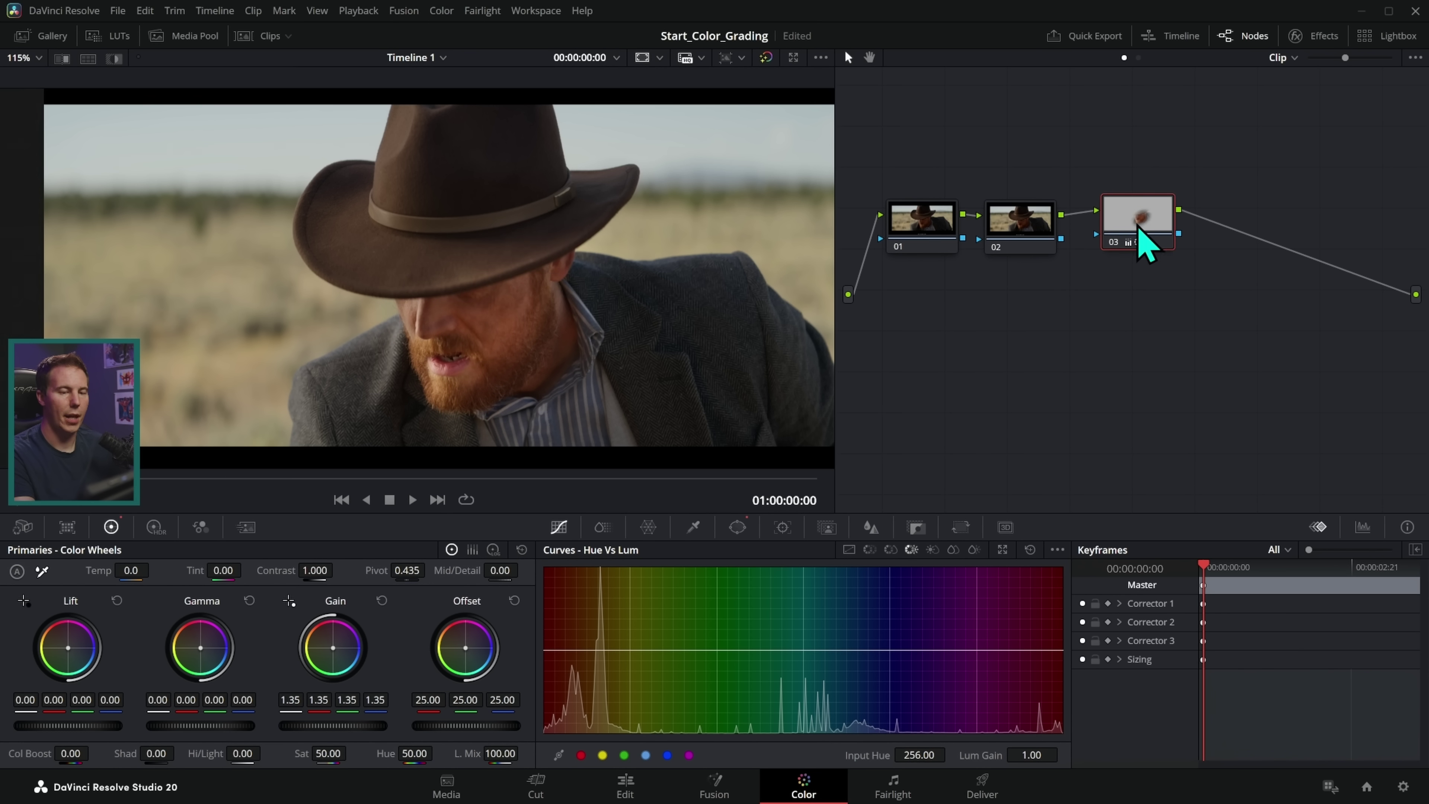
pyautogui.rightClick(1072, 332)
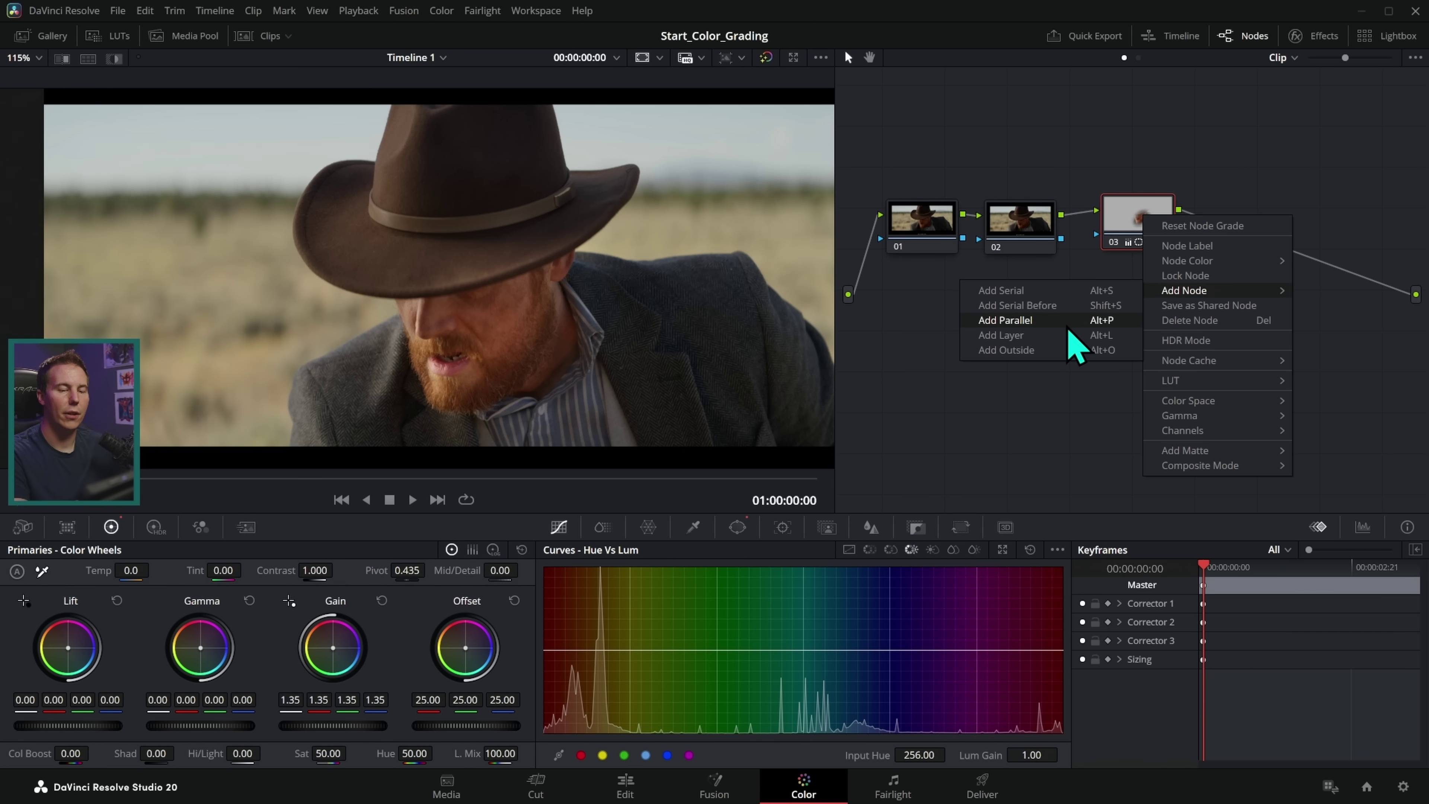
pyautogui.click(1043, 480)
pyautogui.hotkey('ctrl', 'z')
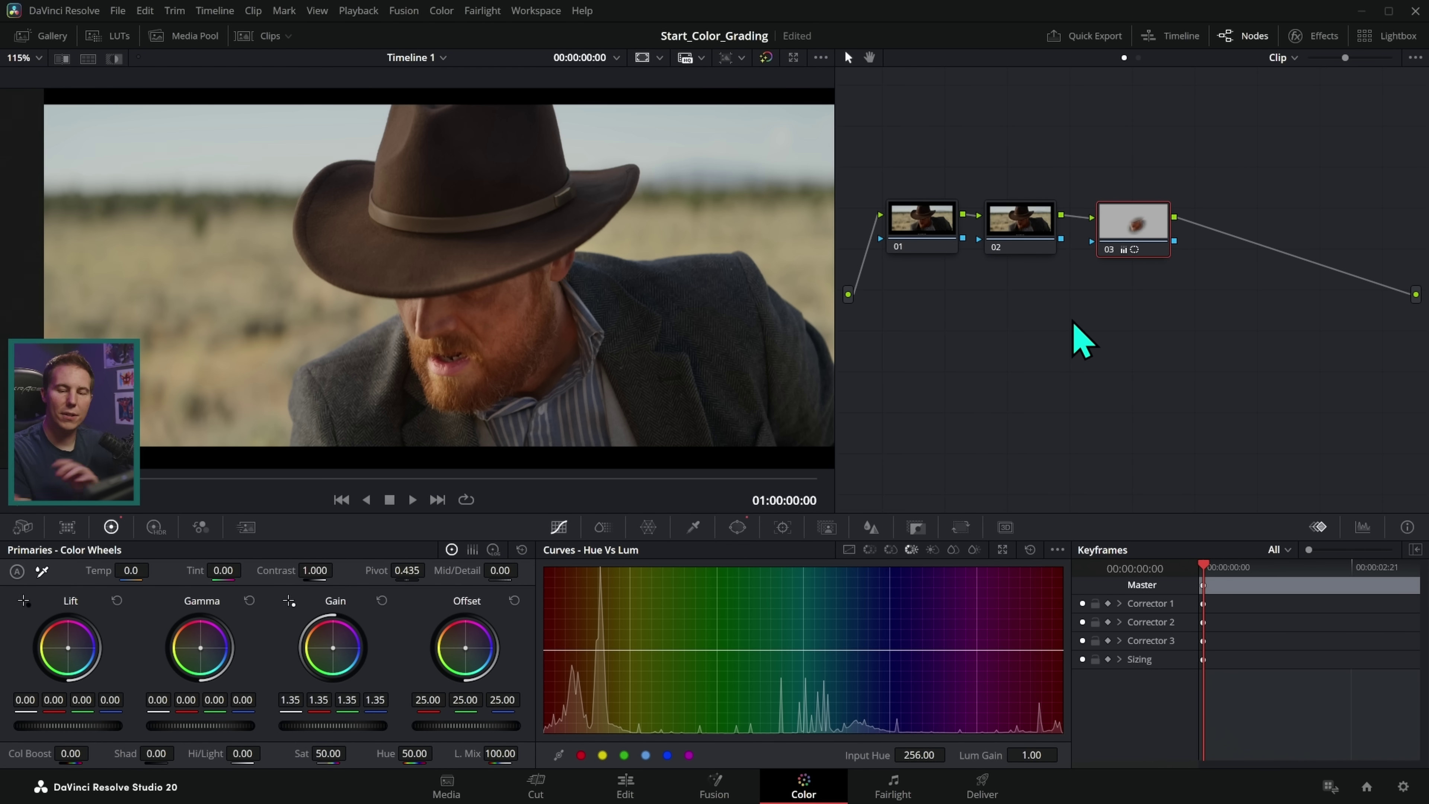